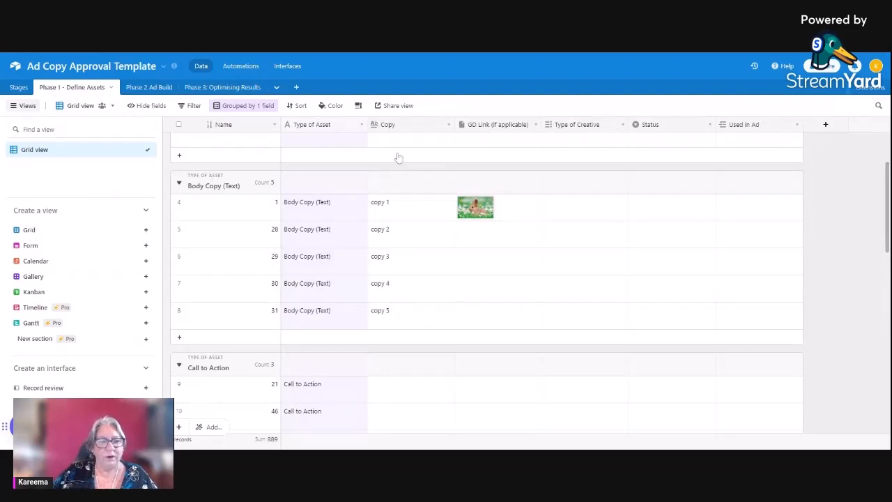
Review the campaign steps in the Stages table, from Define Assets to be used through Build Ads
click(18, 87)
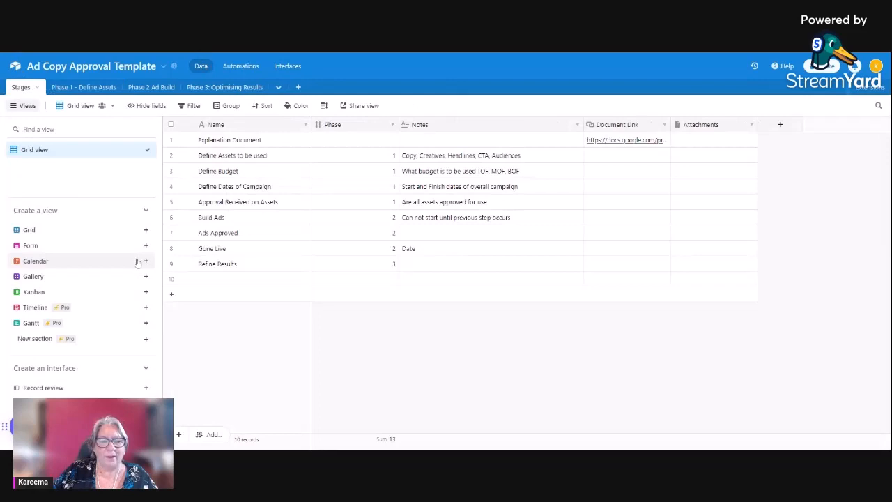
click(256, 160)
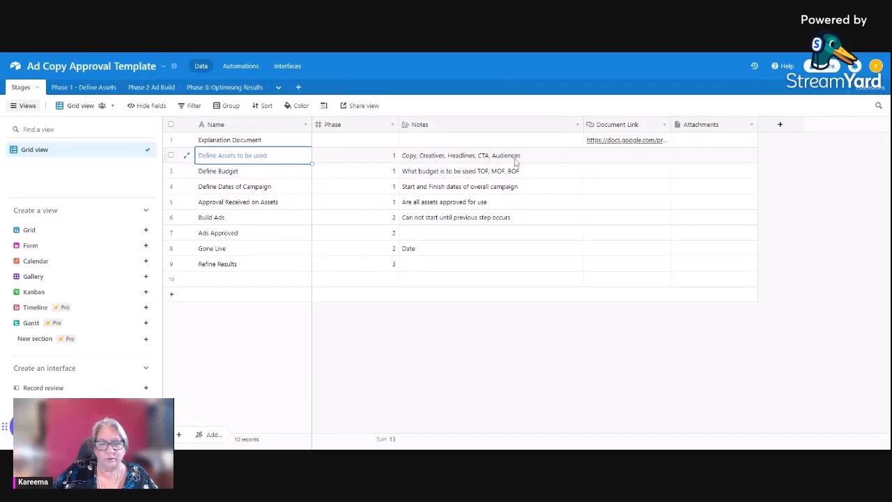
click(247, 176)
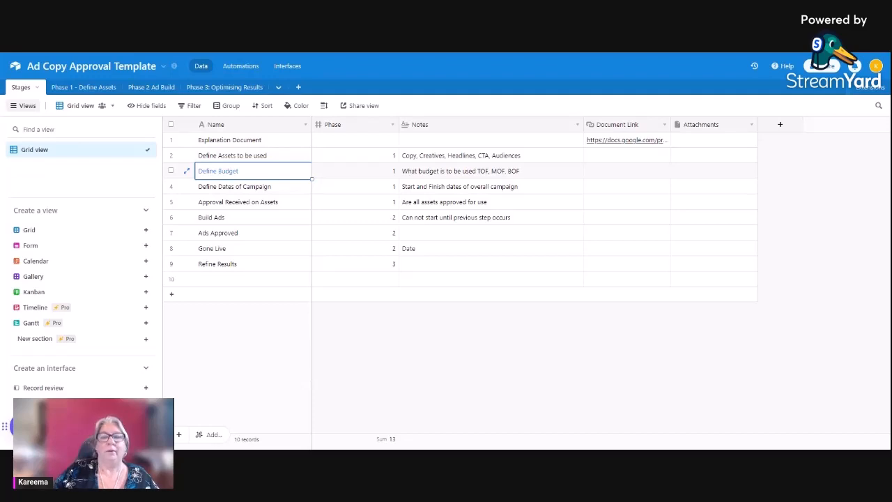
click(225, 188)
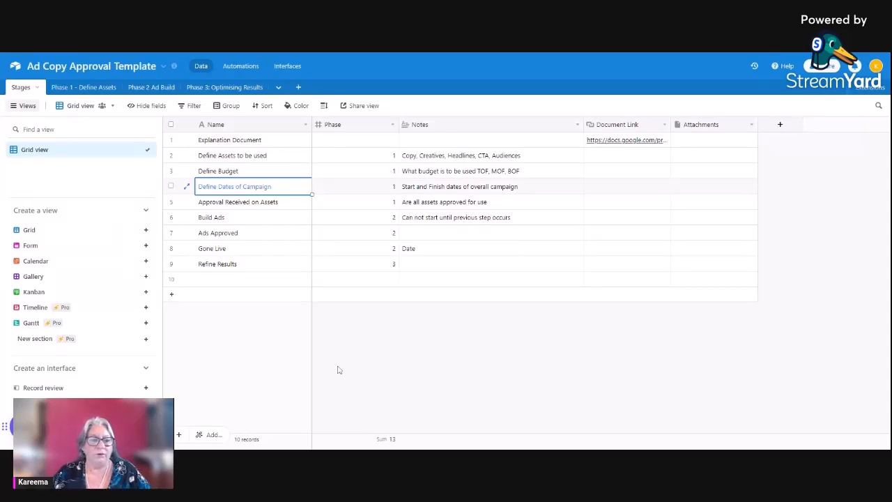
click(419, 191)
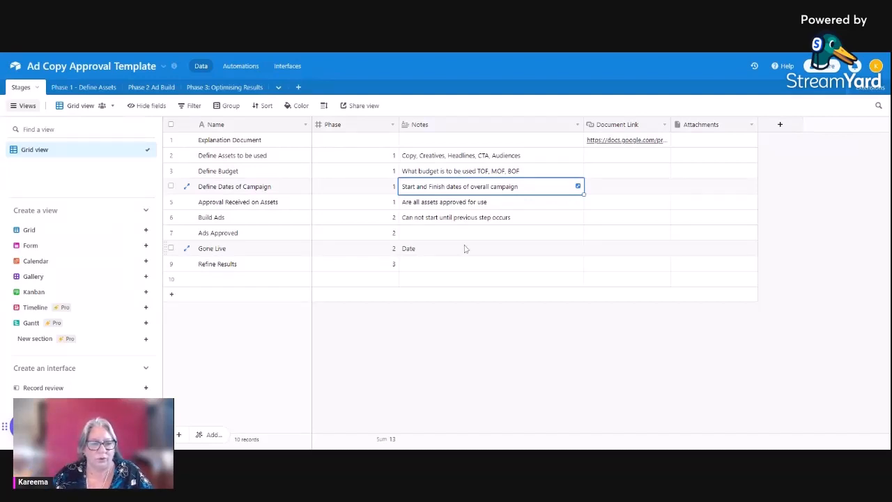
click(238, 204)
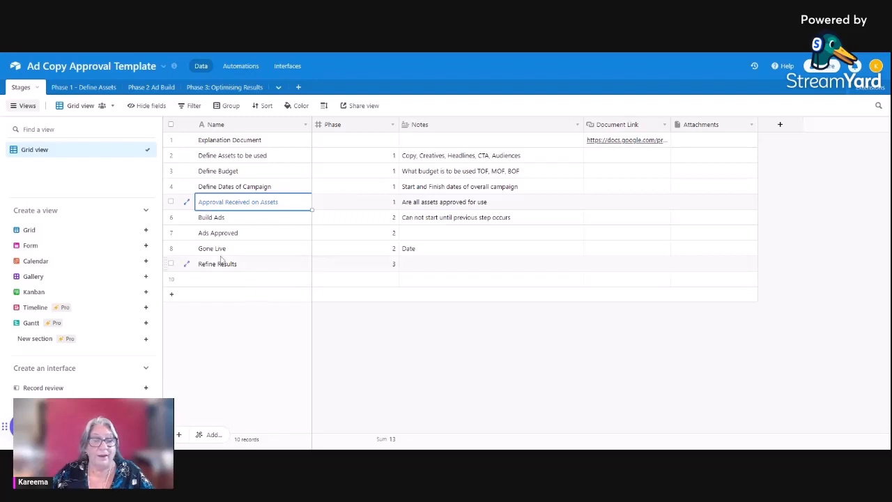
click(224, 218)
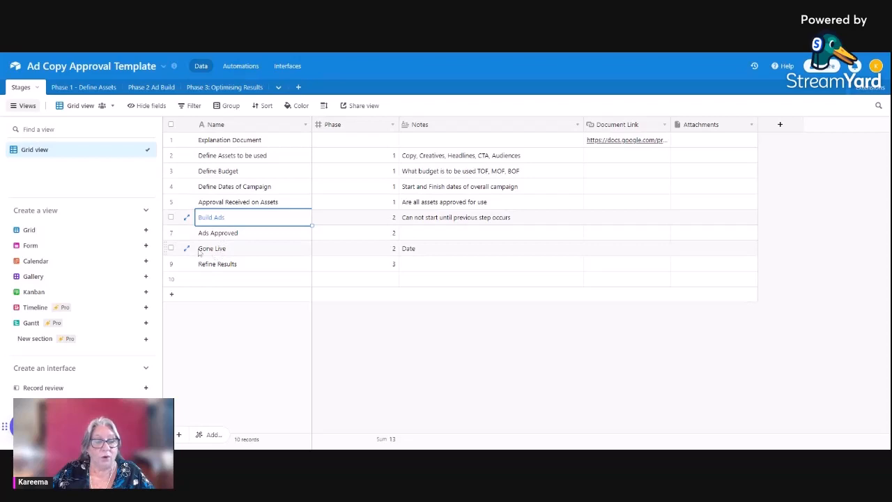
In the Phase 1 - Define Assets table, enter Cold as the Copy for the first two Audience records
click(96, 89)
scroll(240, 290, up, 2)
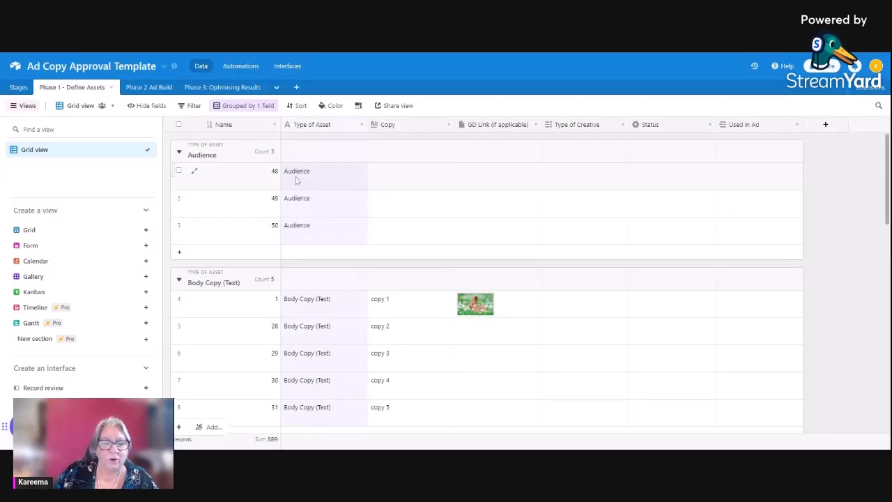
click(365, 198)
text(Cold)
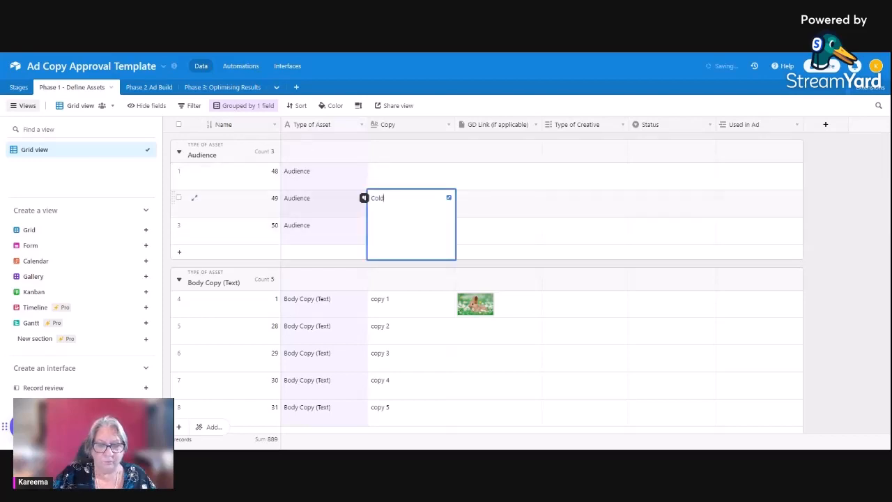
click(409, 182)
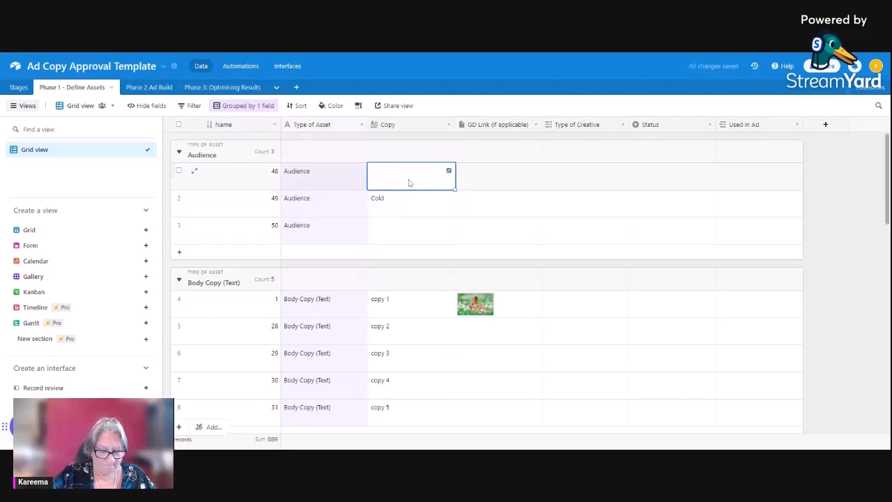
text(Cold)
key(Tab)
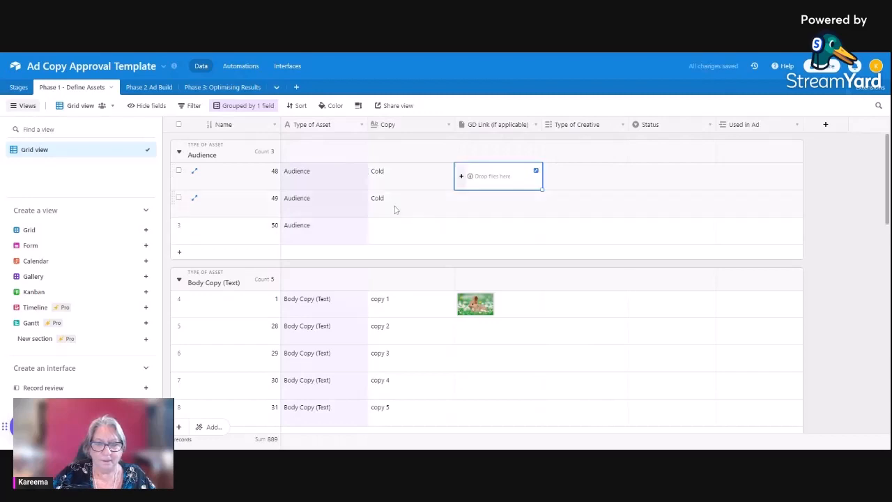
Set the Copy of the second Audience record to Warm and of the third to Hot
double_click(395, 208)
drag(389, 203, 361, 205)
text(W)
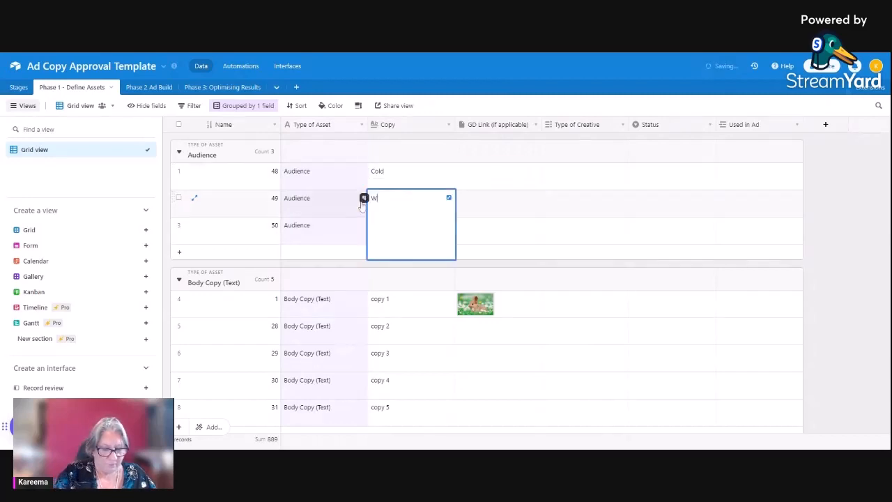
text(arm)
click(580, 237)
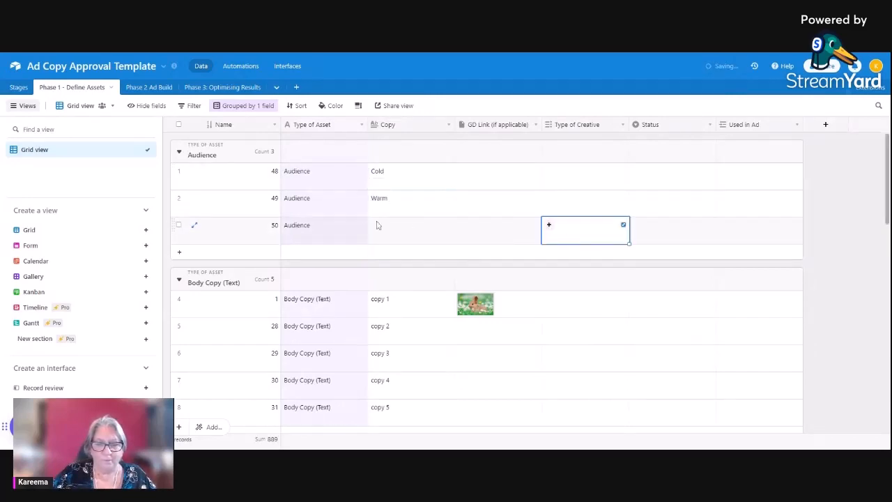
click(393, 231)
text(Hot)
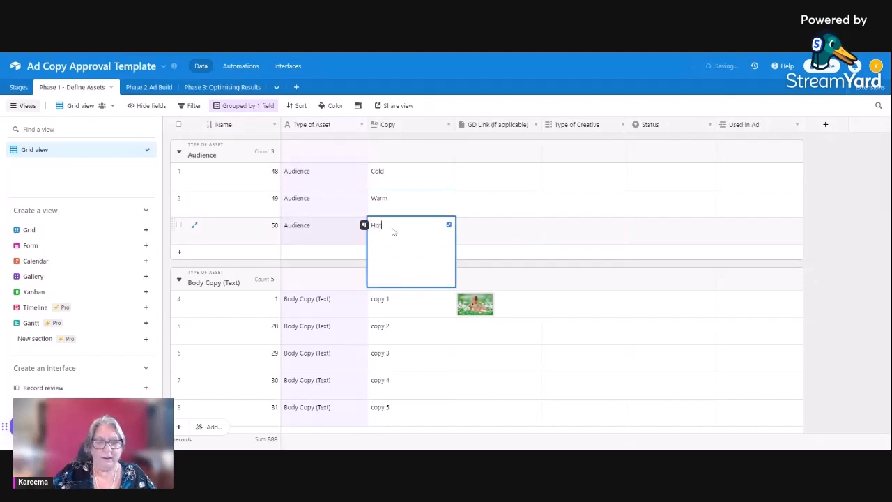
key(Tab)
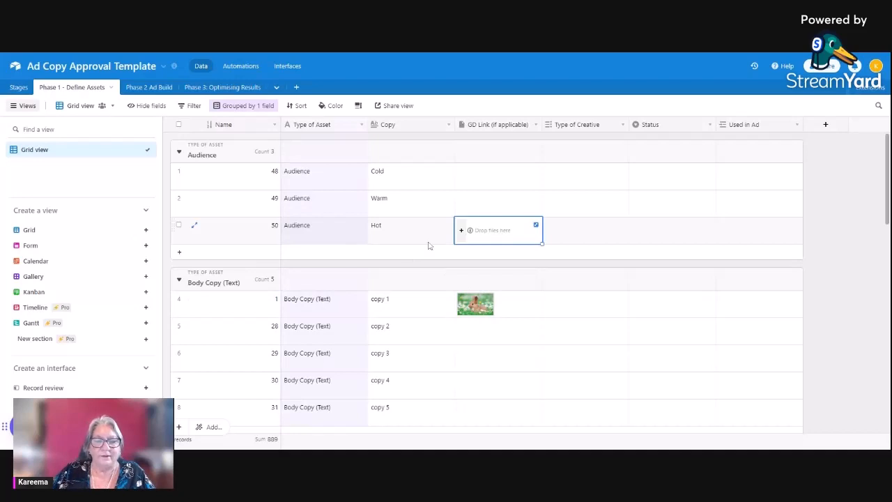
Examine the Body Copy, Call to Action, Creative and Headline groups of the Phase 1 assets table
scroll(231, 225, down, 2)
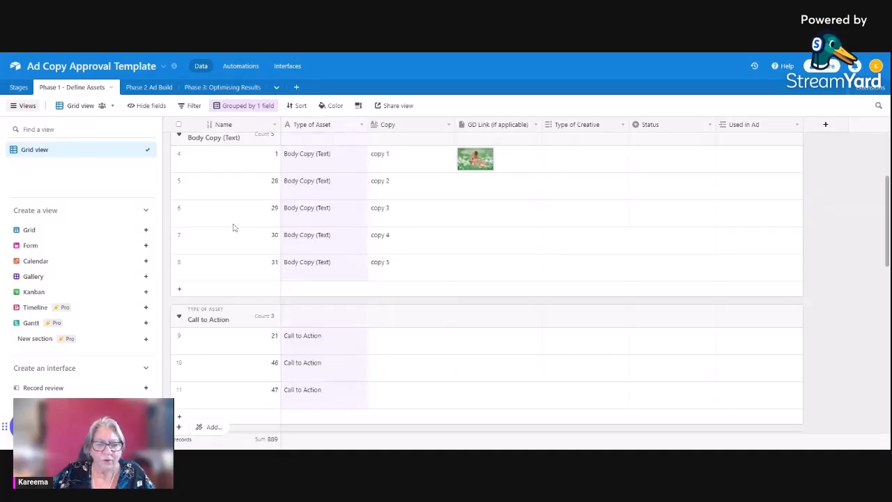
scroll(233, 225, up, 2)
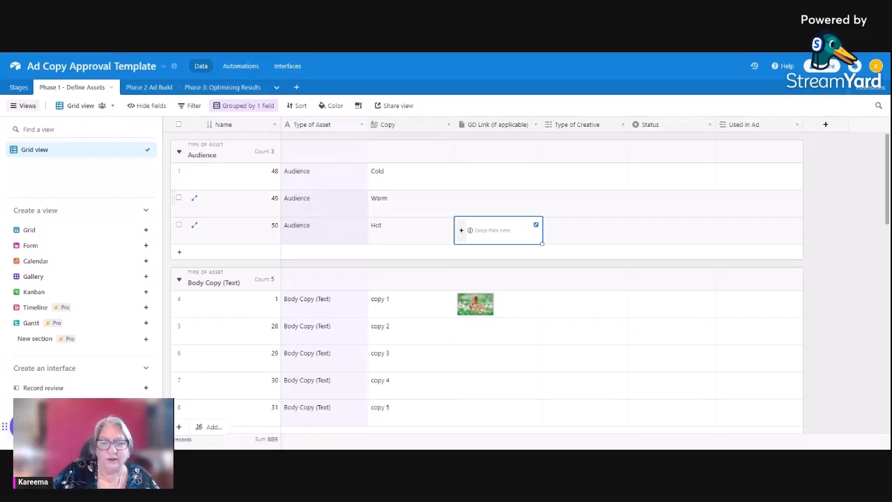
scroll(314, 209, down, 3)
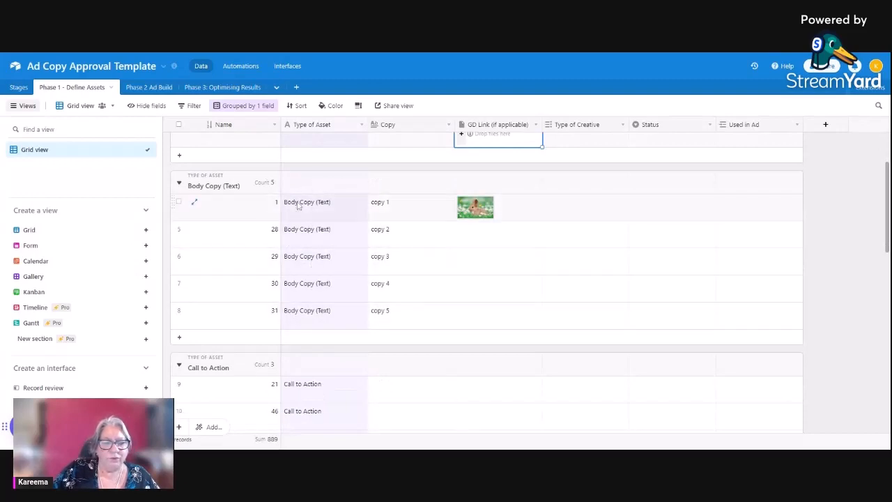
scroll(307, 261, up, 2)
scroll(310, 278, down, 2)
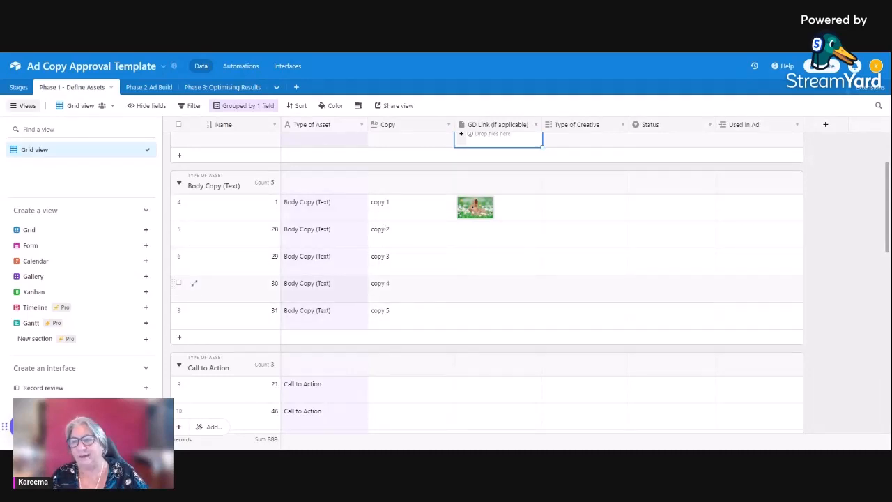
scroll(404, 299, down, 4)
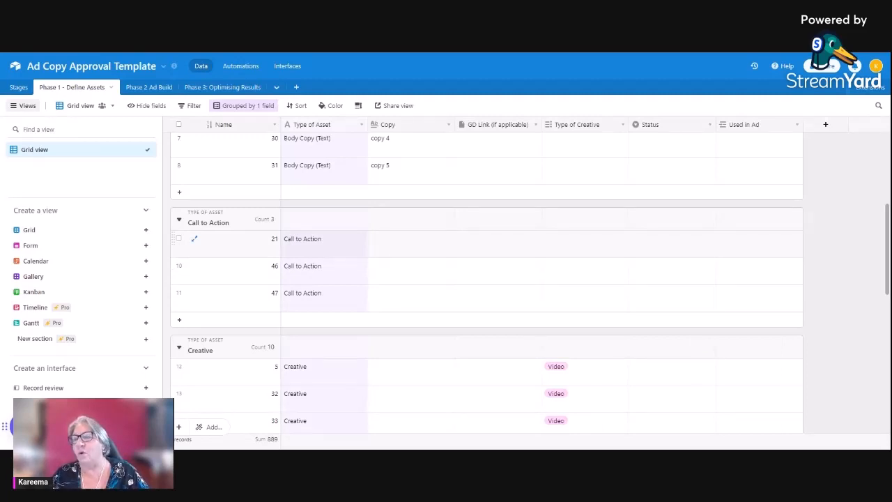
scroll(394, 255, down, 3)
scroll(394, 255, up, 4)
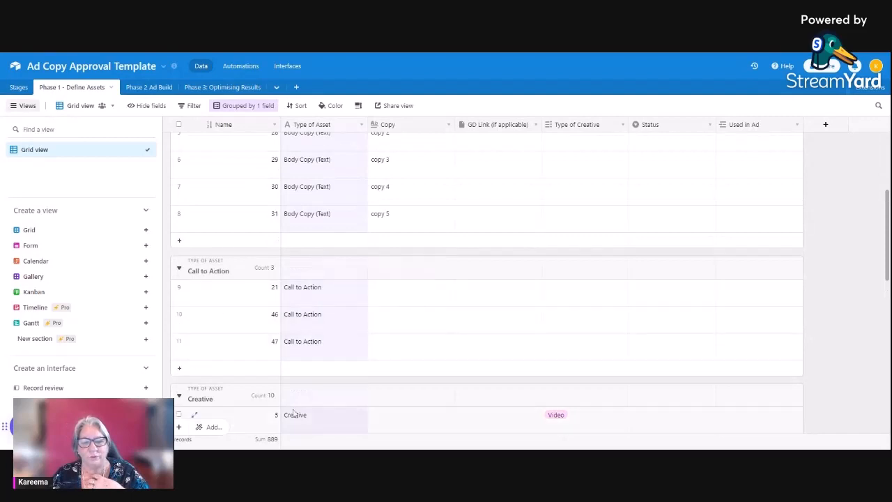
scroll(342, 253, down, 5)
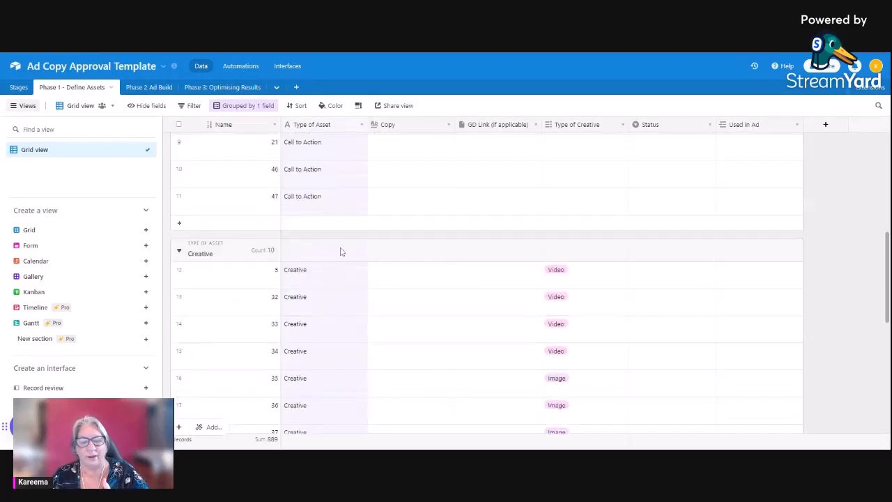
scroll(343, 294, up, 1)
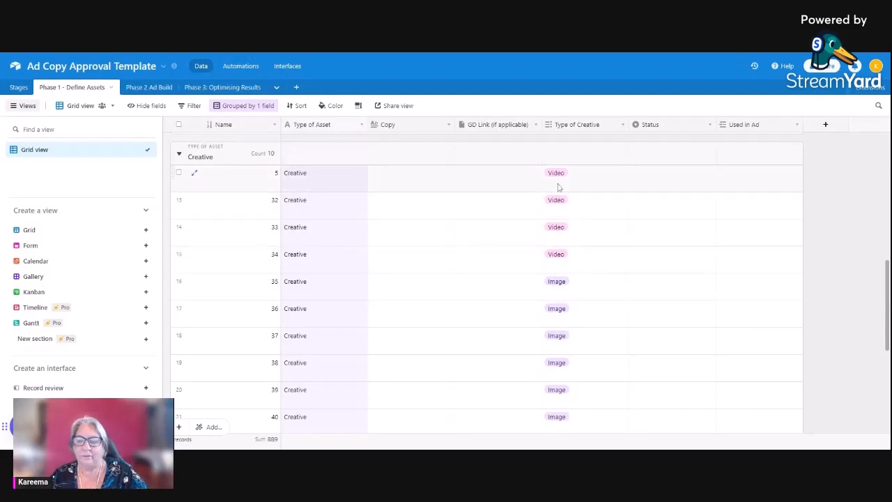
scroll(557, 245, down, 1)
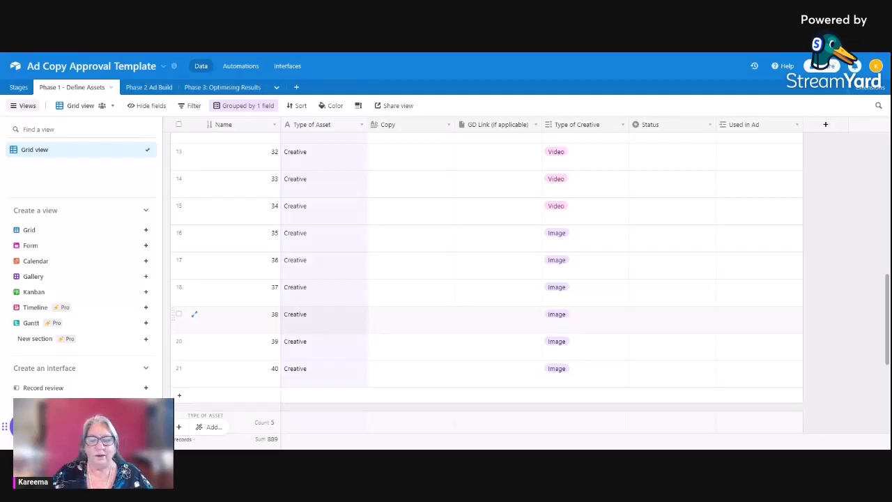
scroll(428, 323, down, 5)
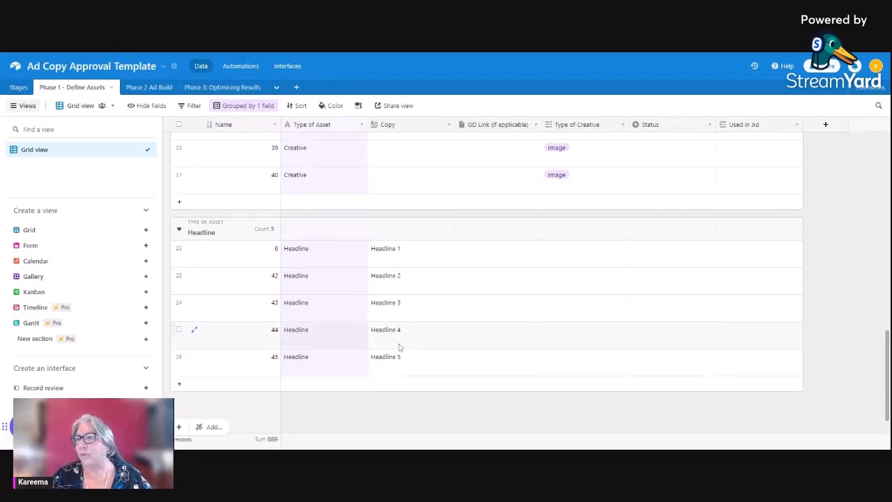
scroll(399, 346, up, 10)
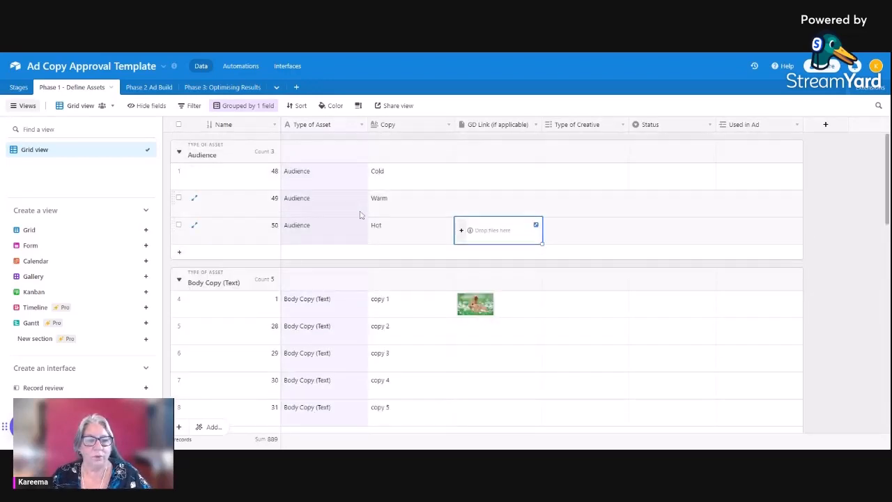
In the Phase 2 Ad Build table, choose a different Status option for the TOF record
click(149, 87)
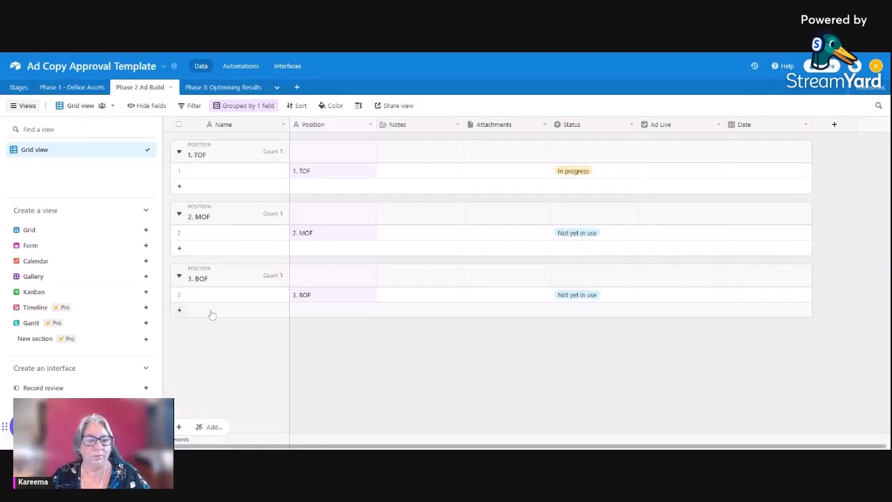
click(573, 174)
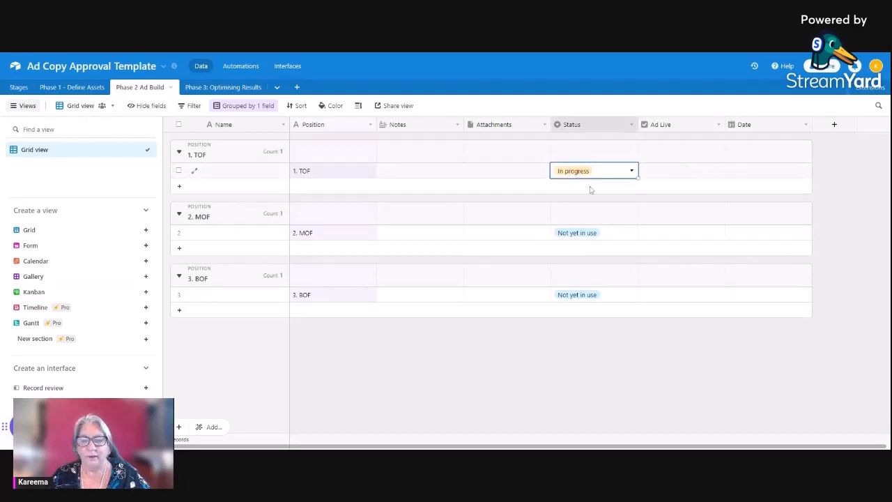
click(631, 170)
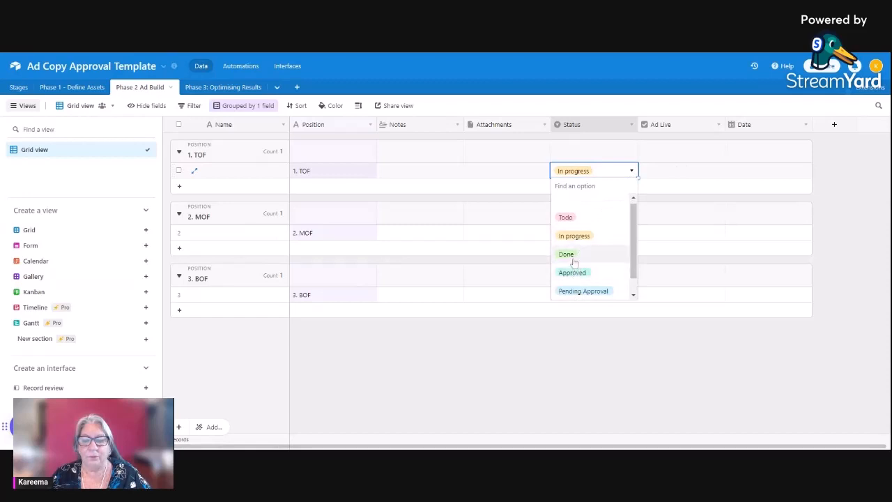
scroll(576, 279, down, 1)
click(576, 290)
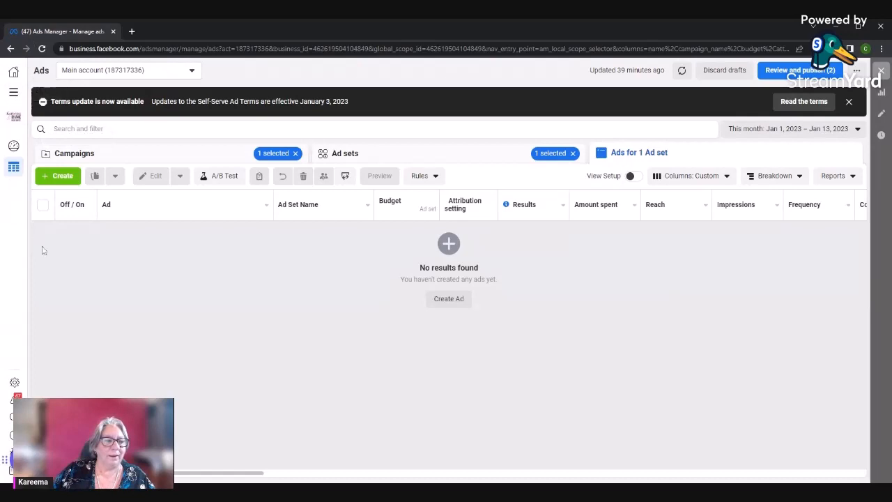
In Meta Ads Manager, try to open the Media Library, and return to the ads overview
click(14, 91)
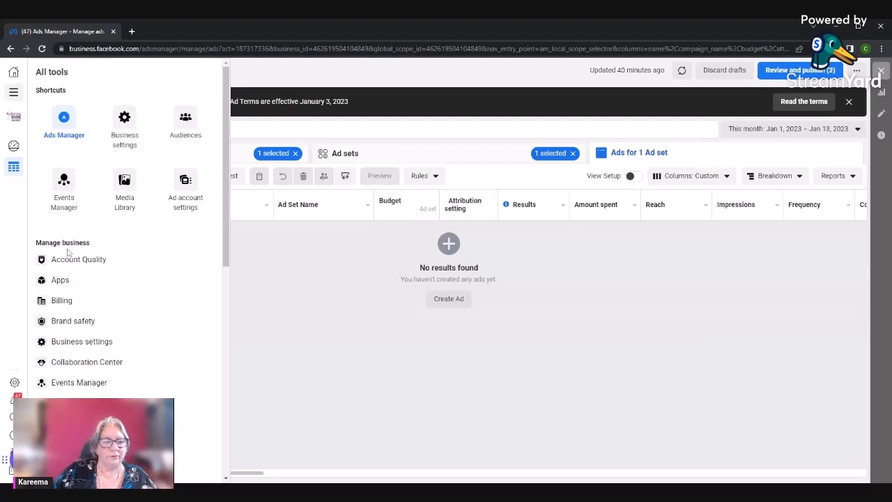
click(123, 186)
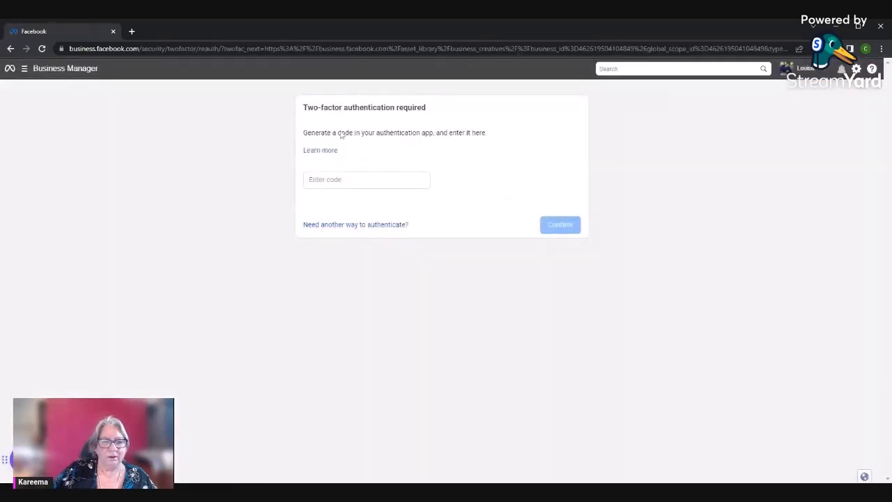
click(10, 49)
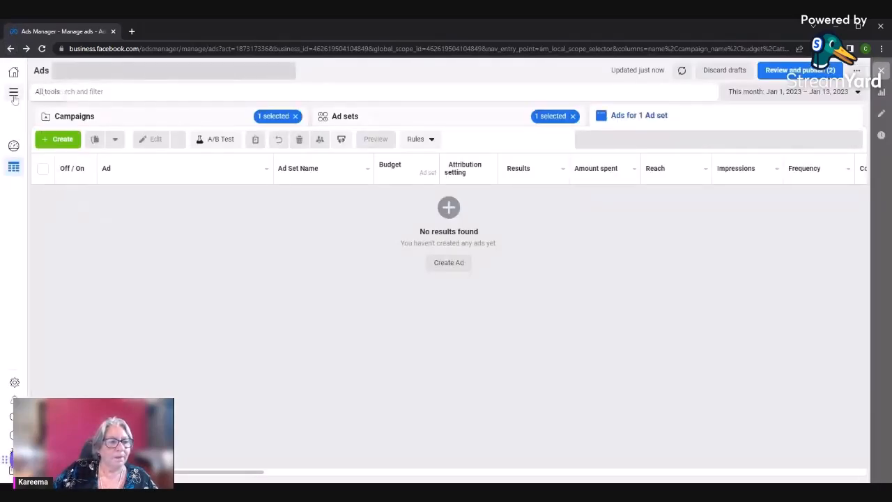
Open the ad account settings from the full list of Ads Manager tools
click(13, 94)
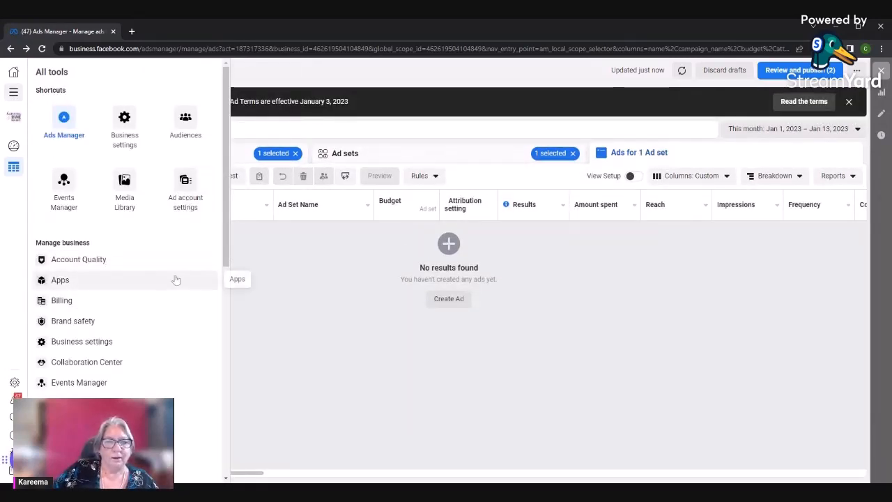
click(179, 196)
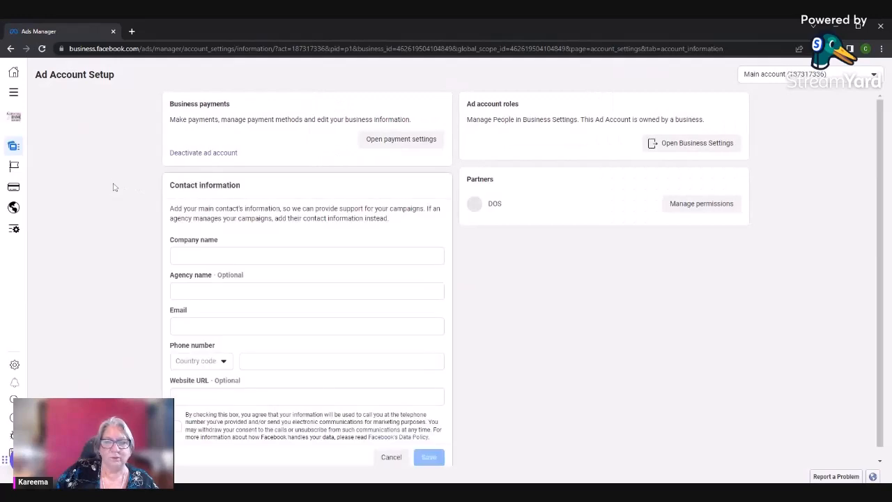
scroll(256, 238, down, 1)
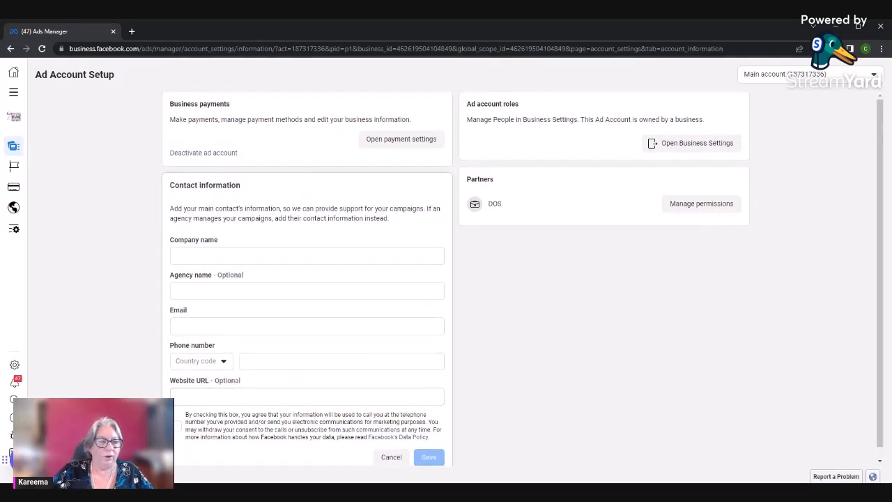
click(13, 93)
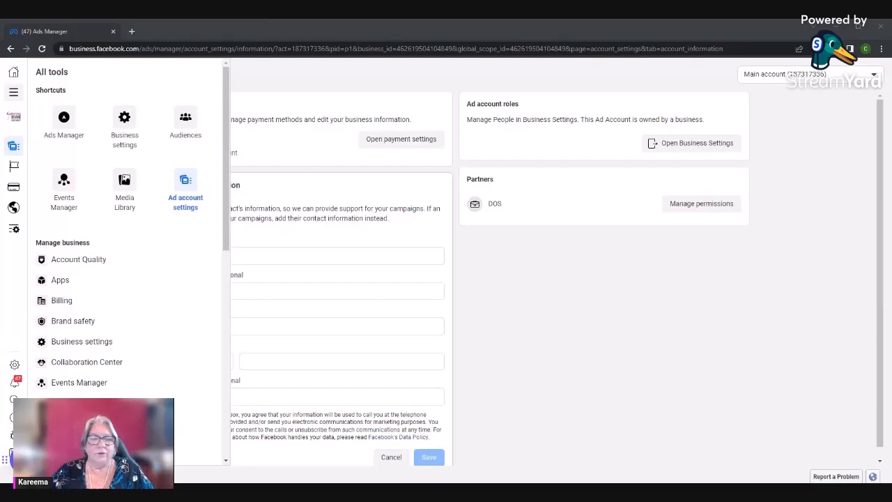
click(398, 158)
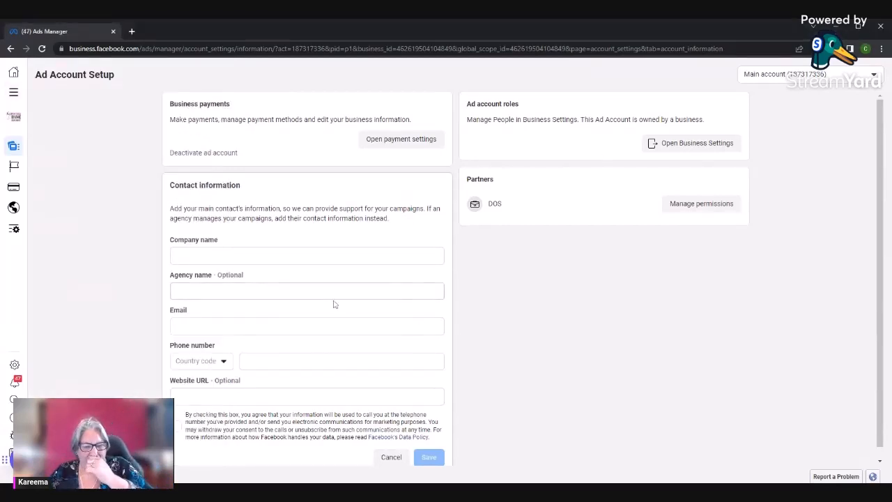
scroll(334, 304, down, 1)
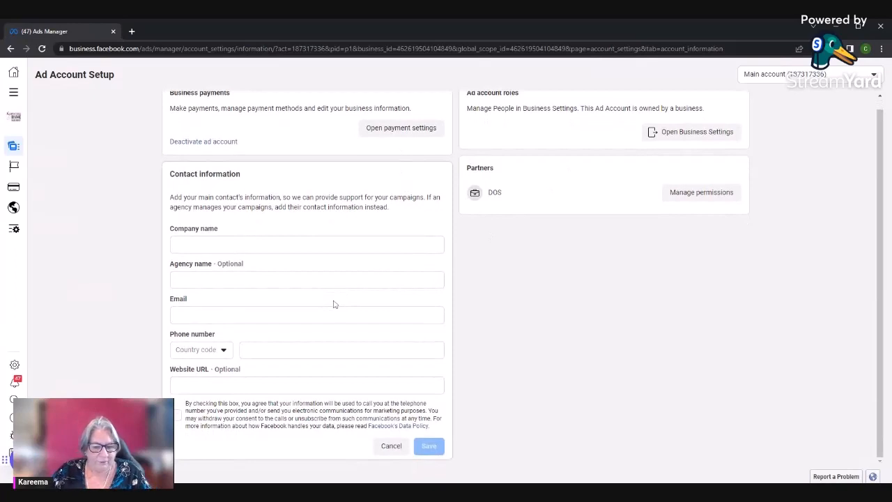
scroll(333, 303, up, 1)
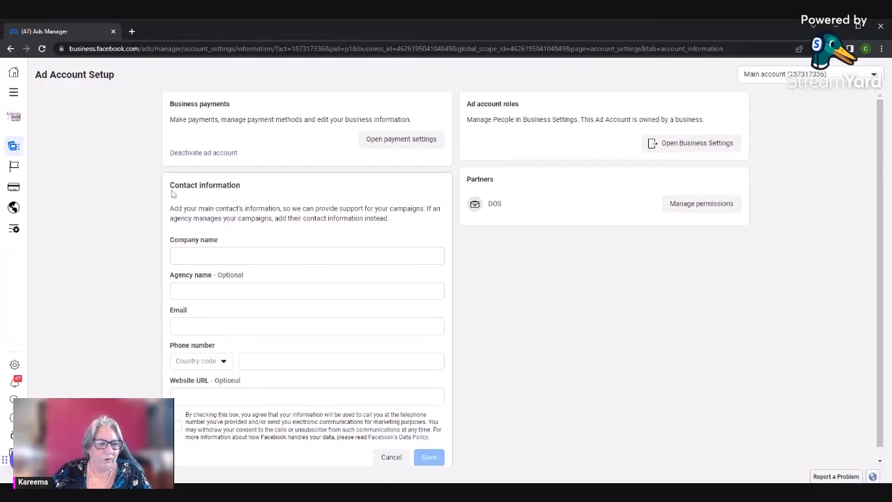
Open the Audiences tool from the full list of tools and look over the available Custom Audience sources
click(14, 92)
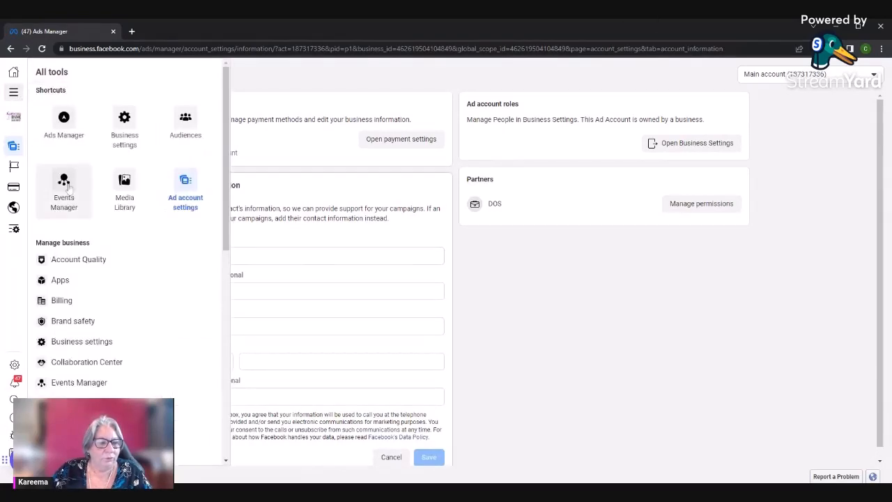
click(182, 119)
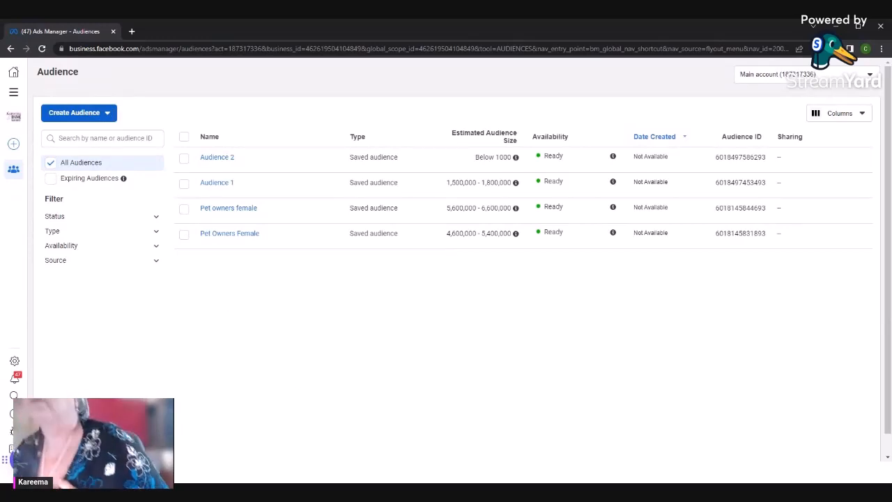
click(105, 113)
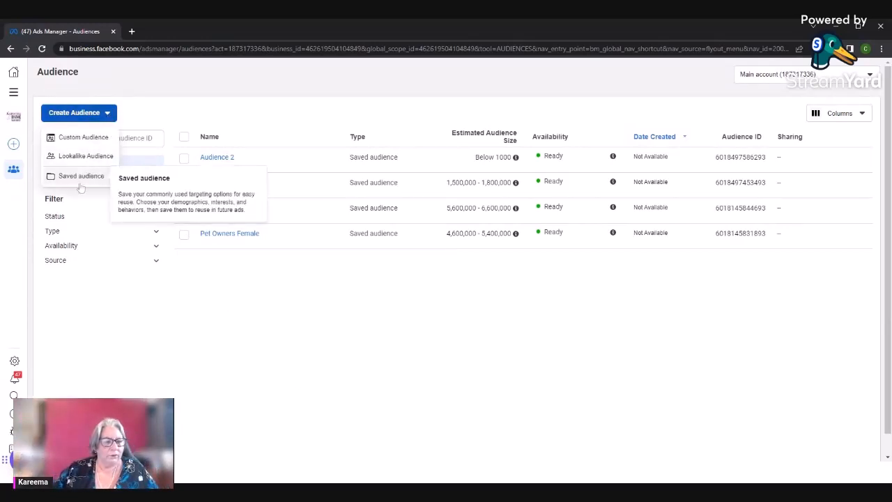
click(89, 141)
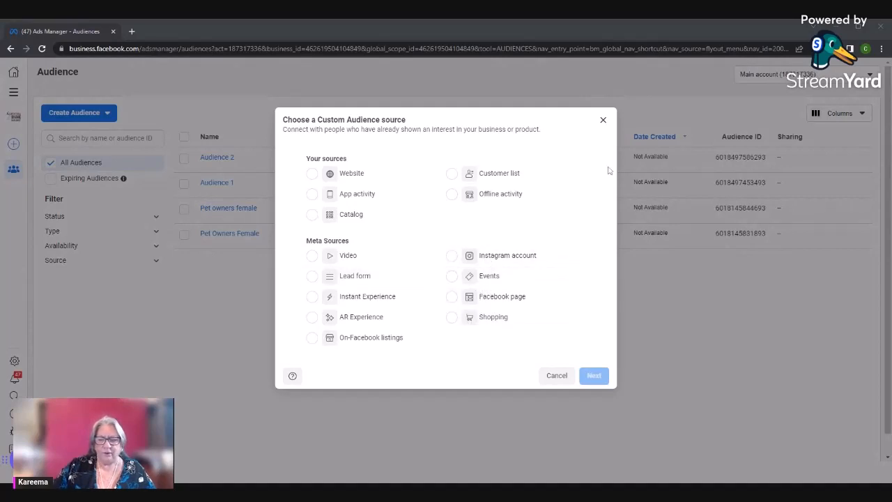
click(604, 120)
click(83, 114)
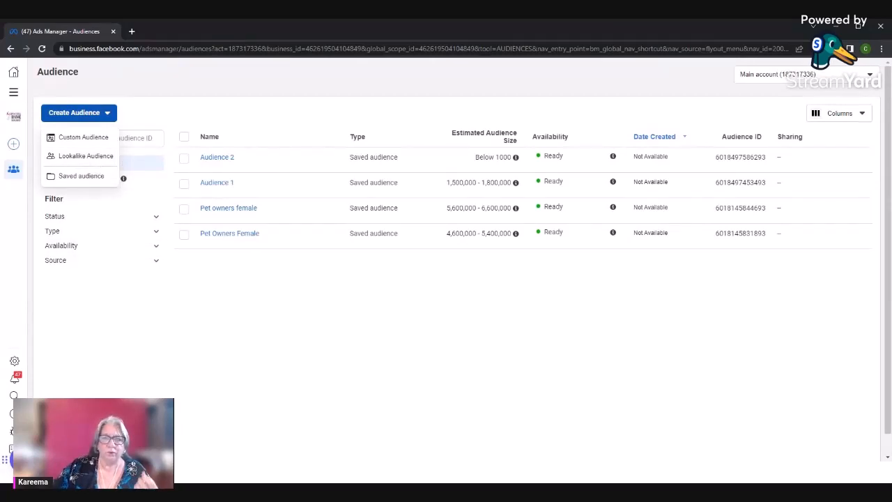
click(94, 156)
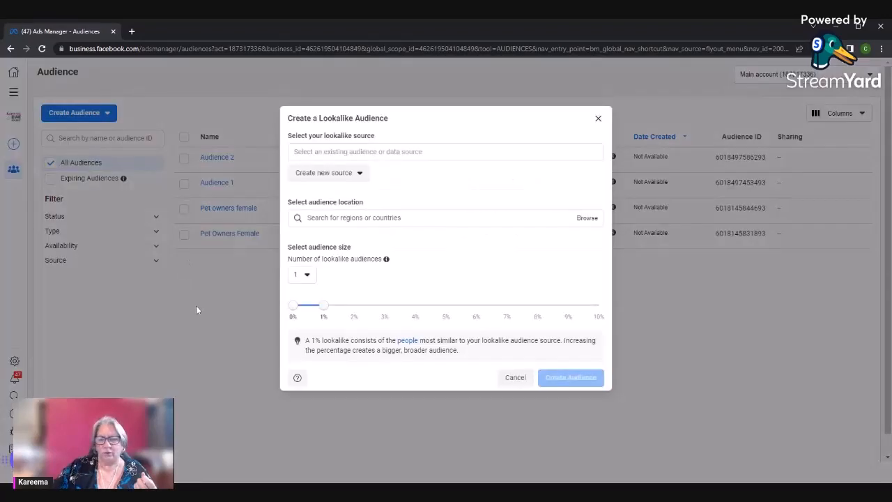
click(431, 149)
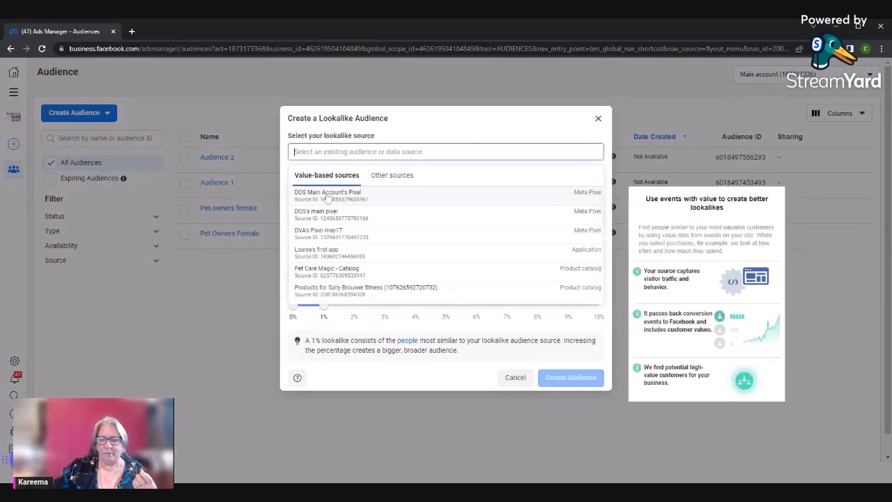
scroll(345, 223, down, 1)
scroll(345, 223, up, 1)
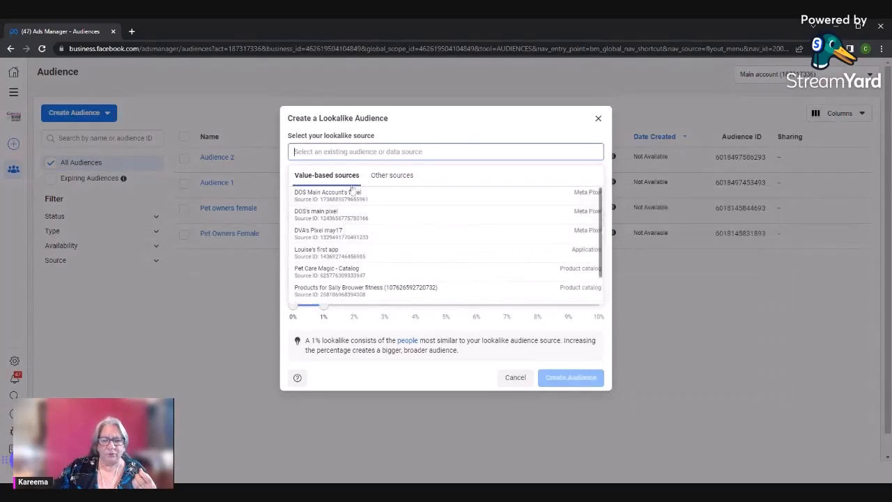
click(348, 193)
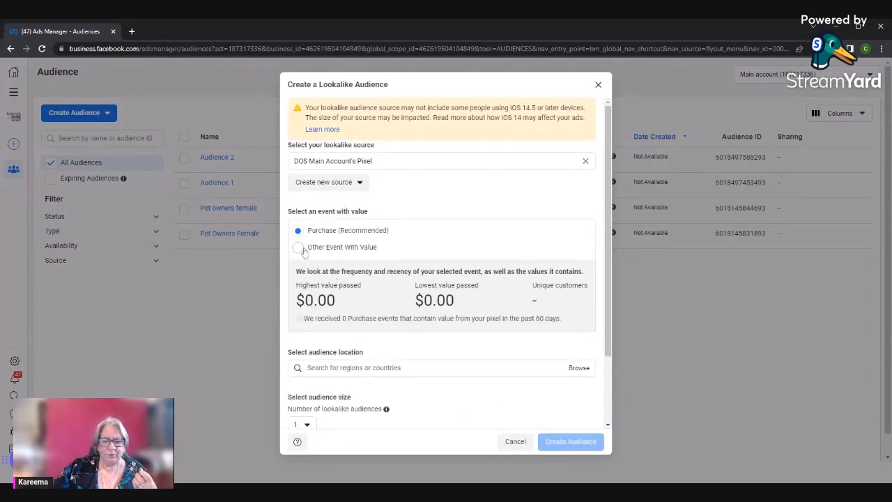
Extend the lookalike audience size to 10%
scroll(313, 249, down, 2)
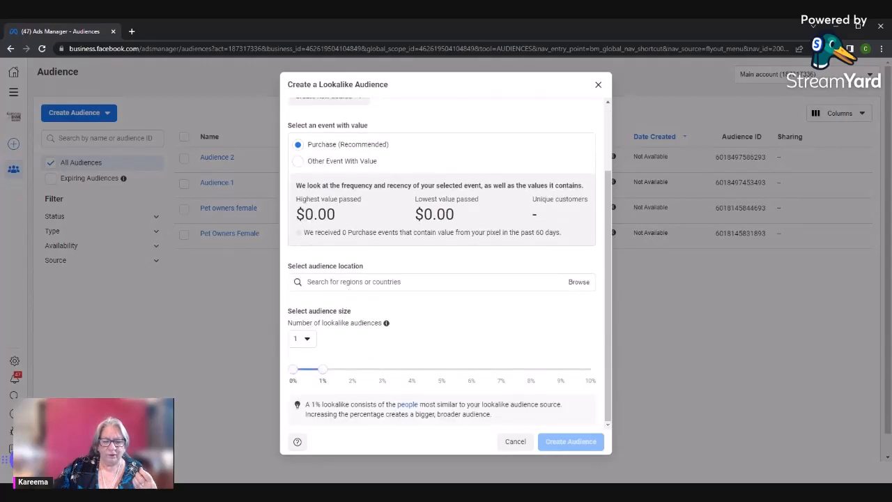
click(346, 285)
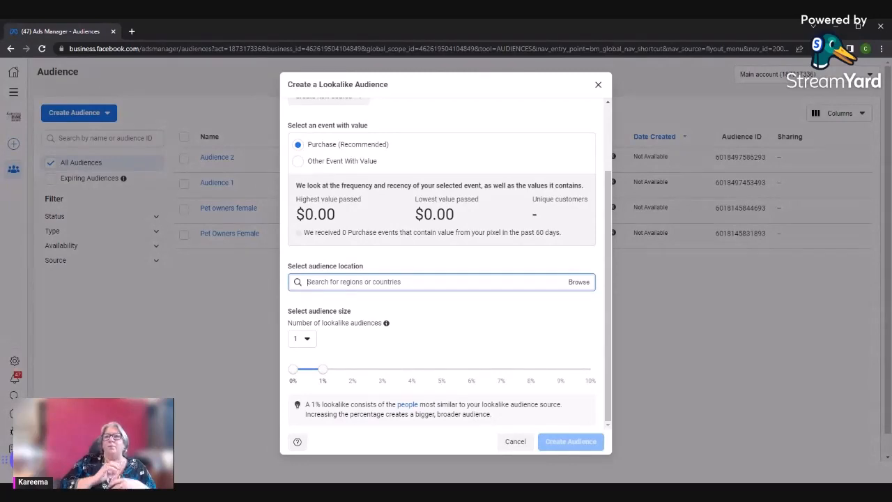
key(alt+Tab)
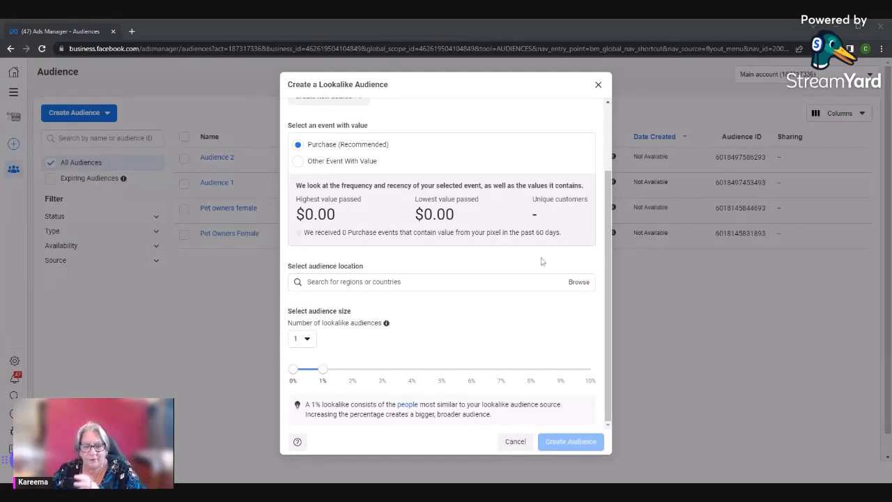
click(591, 374)
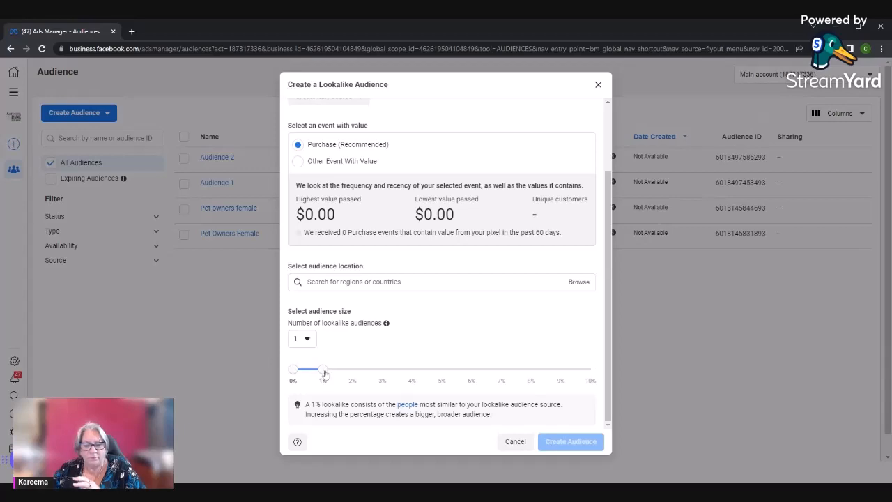
drag(323, 370, 601, 365)
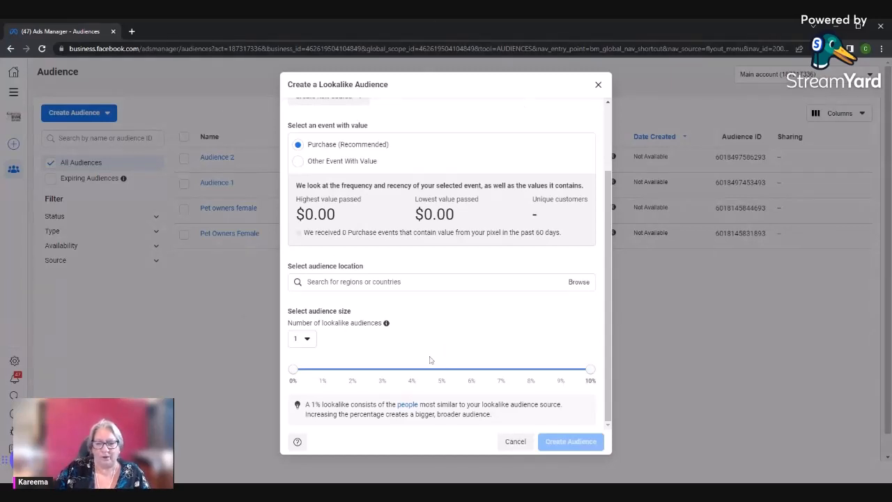
Set Australia as the location of the lookalike audience
click(330, 281)
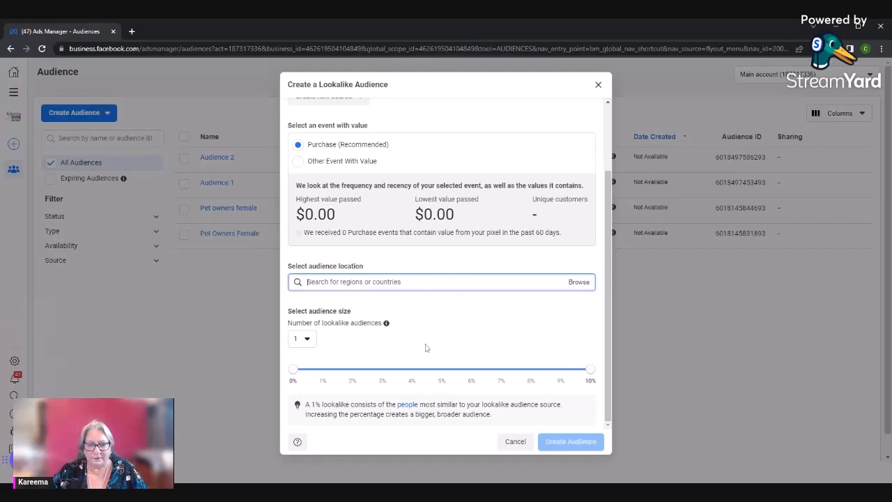
scroll(426, 347, up, 2)
scroll(426, 347, down, 1)
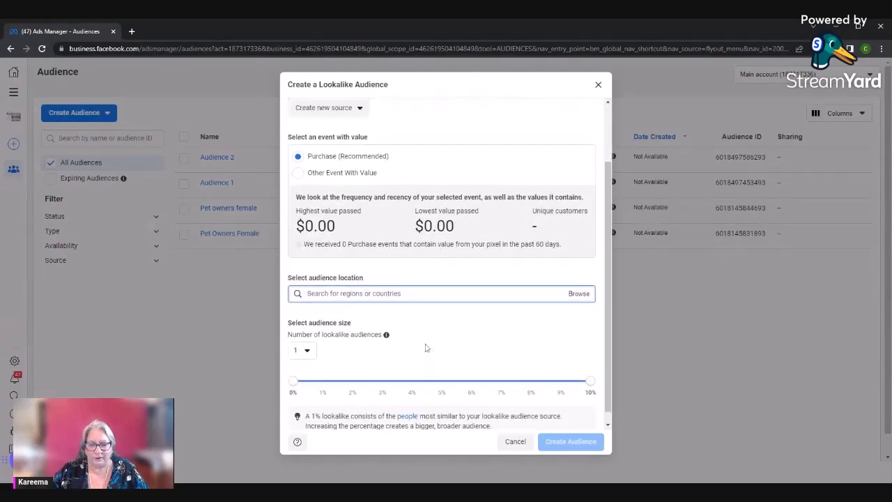
scroll(425, 347, up, 2)
scroll(425, 347, down, 1)
click(382, 324)
text(4)
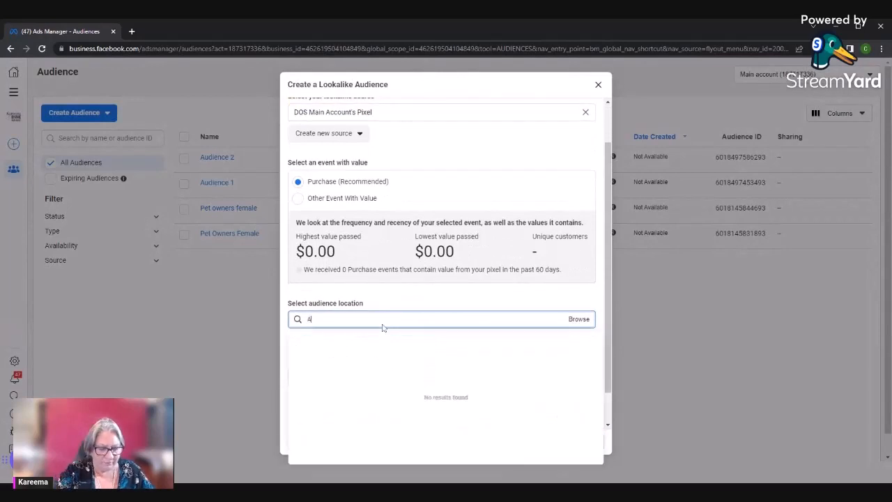
text(ustr)
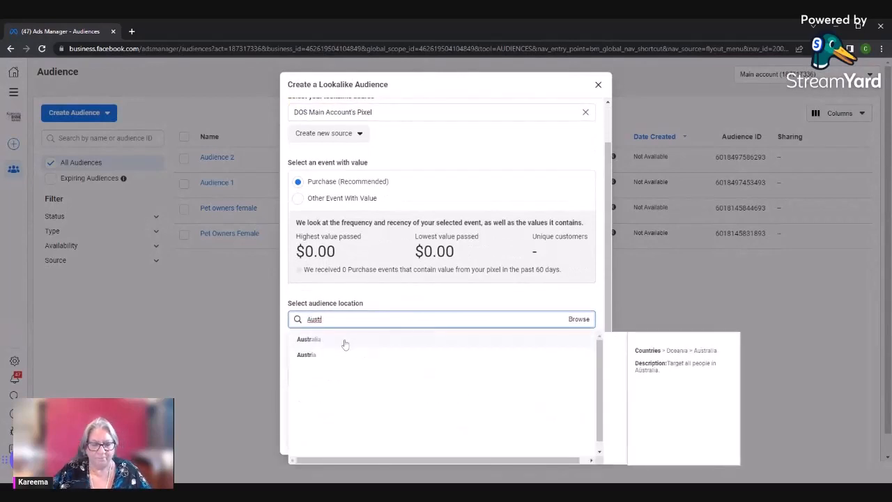
click(344, 341)
scroll(335, 340, down, 3)
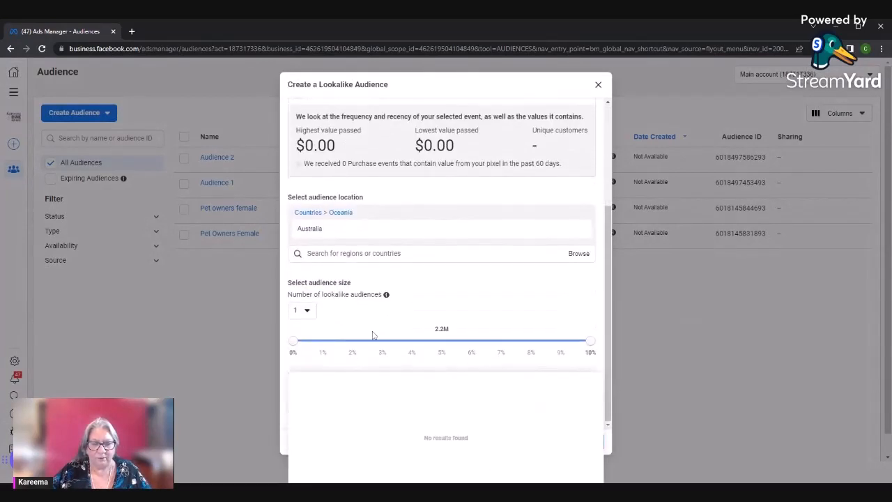
Set the lookalike audience size to 3% and check the selected source at the start of the form
drag(589, 342, 377, 347)
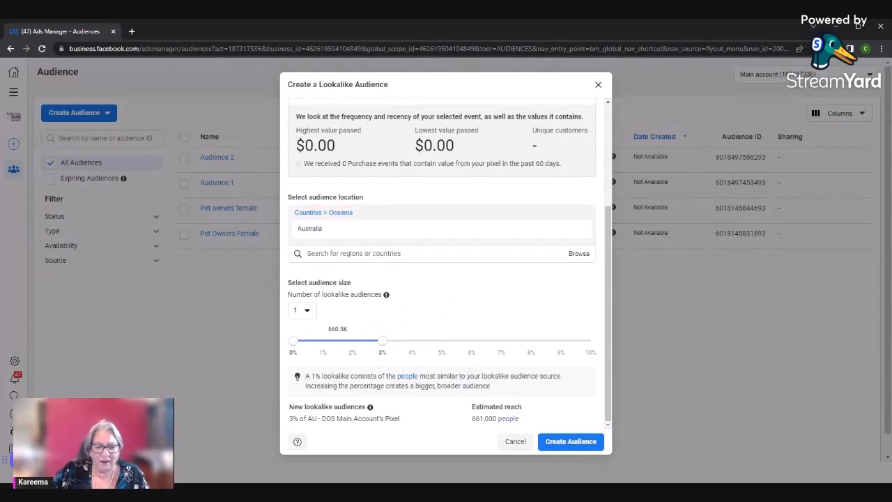
scroll(357, 223, up, 3)
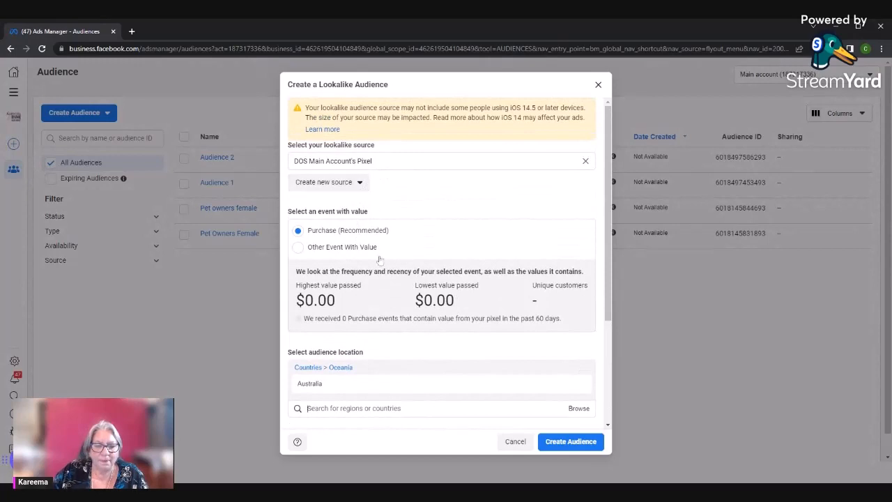
click(382, 161)
drag(380, 161, 288, 168)
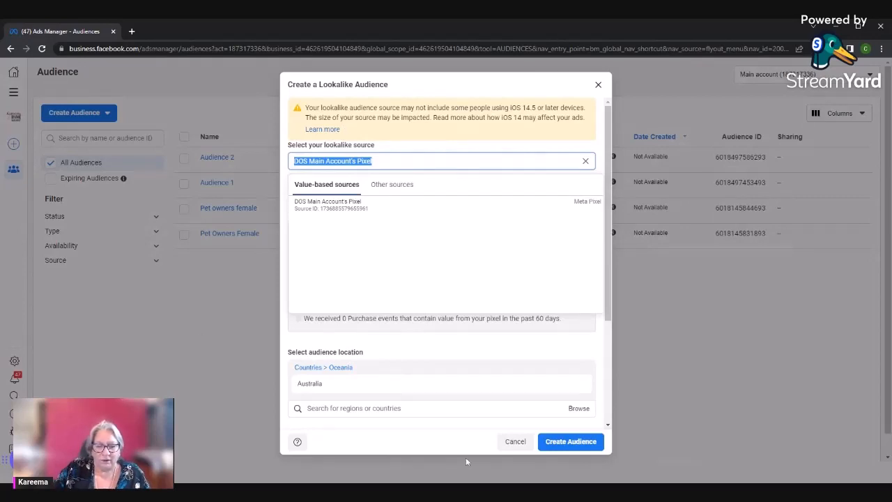
Try to create the lookalike audience, and cancel the form
scroll(414, 392, down, 2)
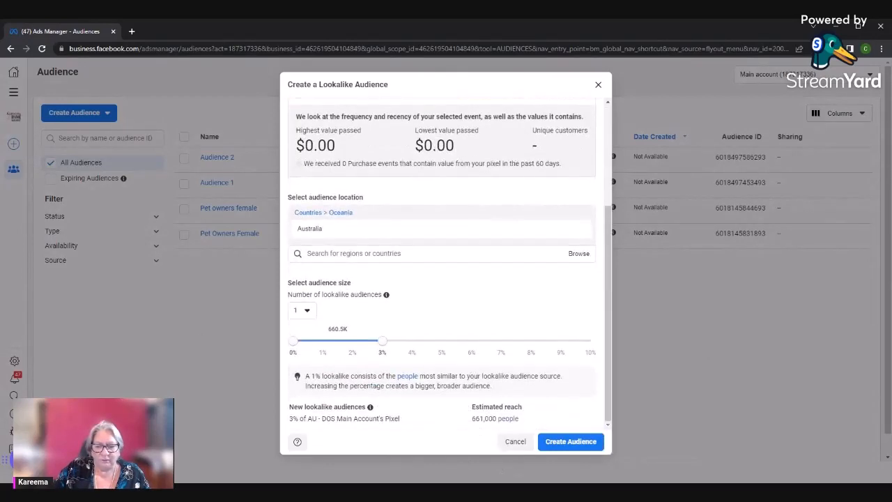
click(568, 441)
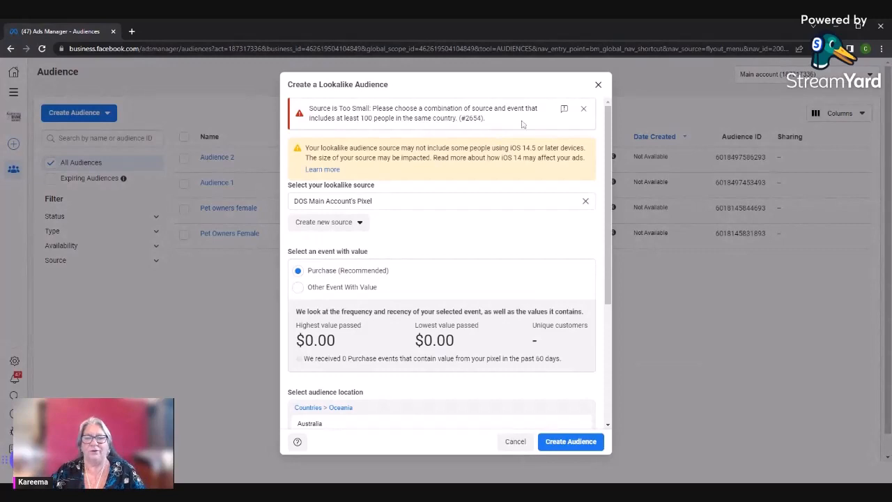
click(515, 442)
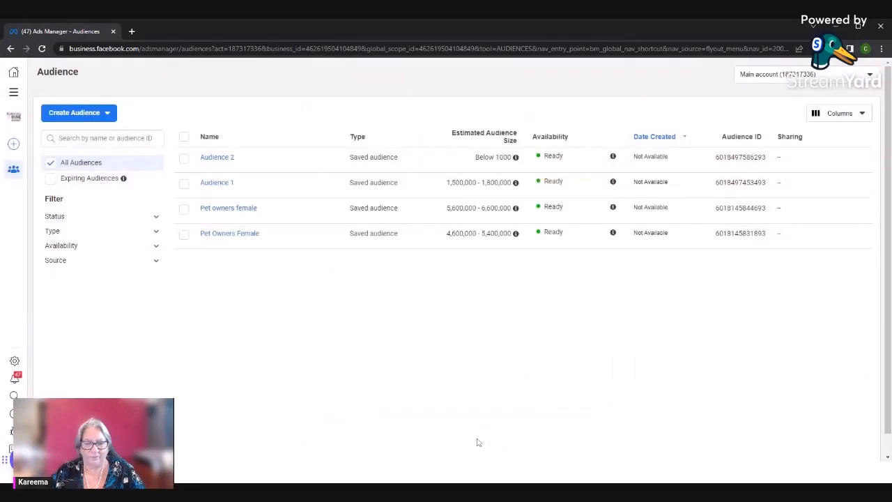
Start a new custom audience with Website as its source
click(80, 117)
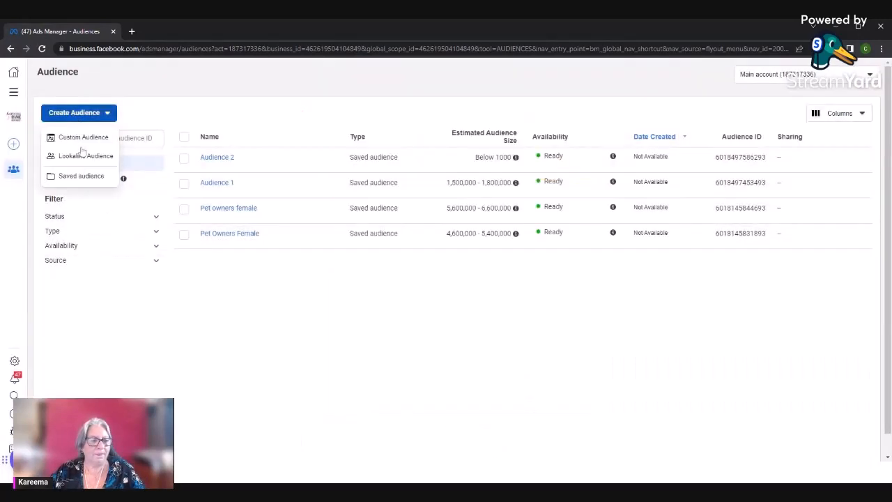
click(81, 136)
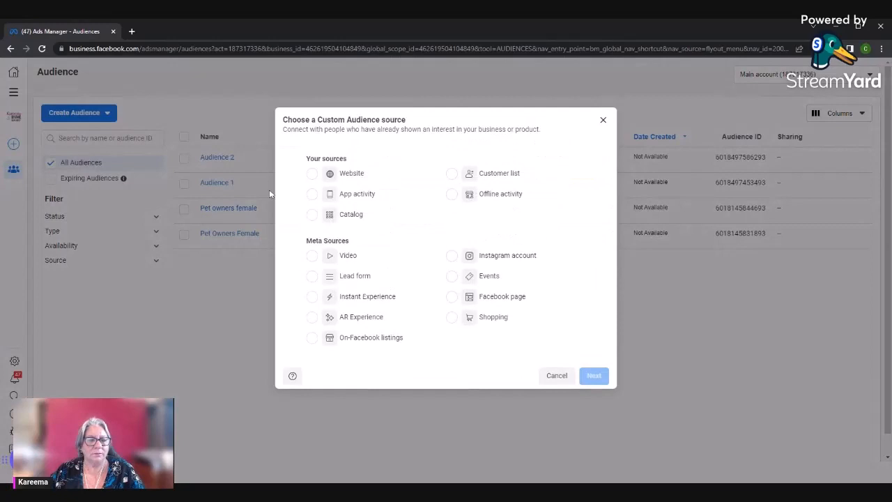
click(313, 173)
click(594, 375)
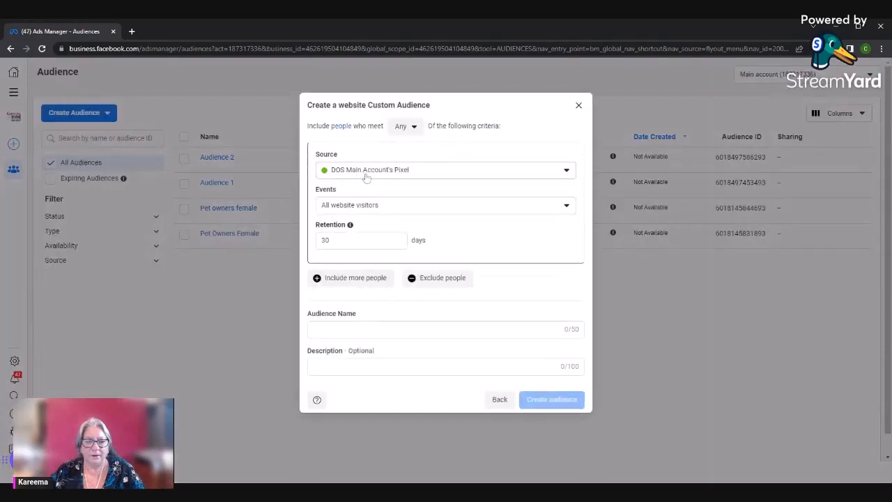
Examine the event choices available for the website custom audience, from all website visitors to the pixel's purchase events
click(387, 209)
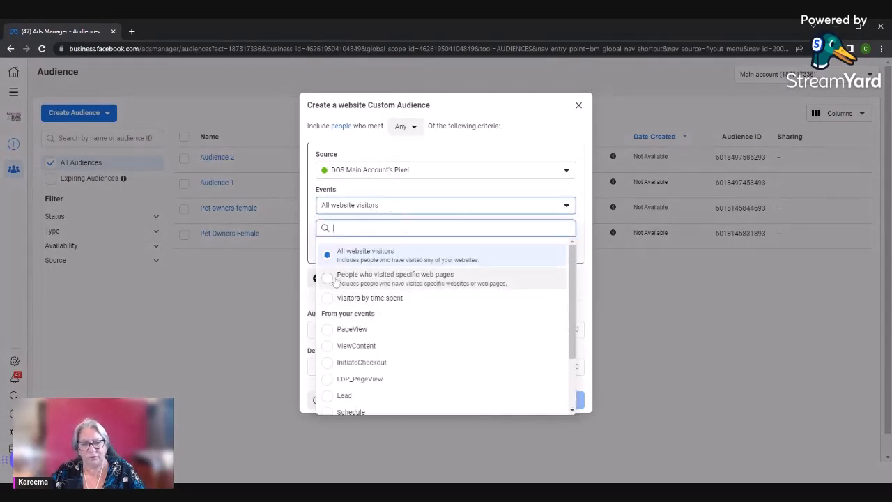
scroll(374, 298, down, 2)
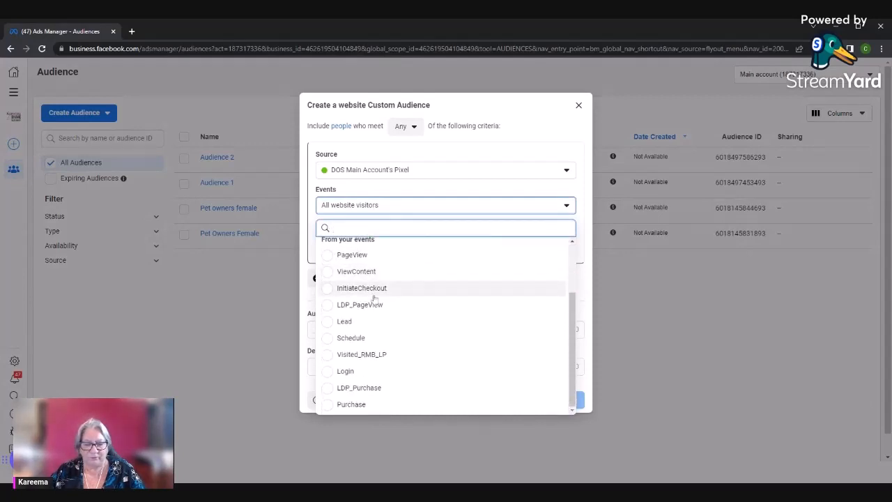
scroll(383, 369, up, 3)
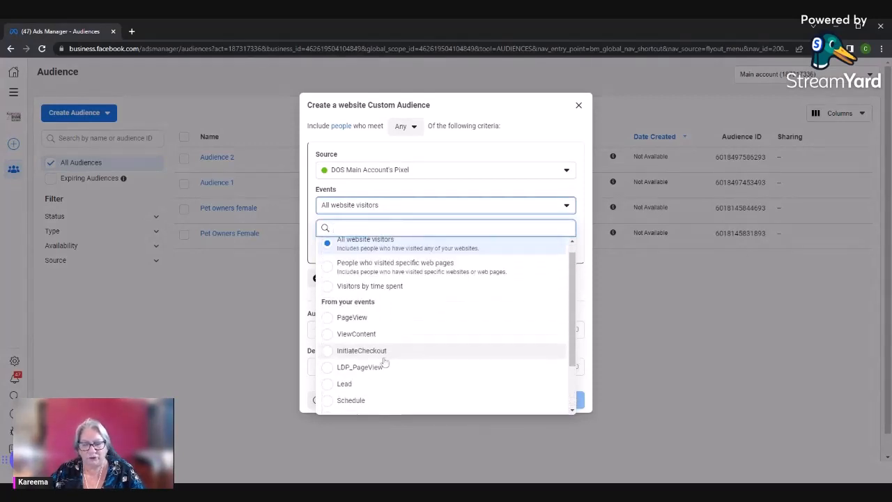
scroll(384, 362, down, 2)
scroll(383, 365, up, 3)
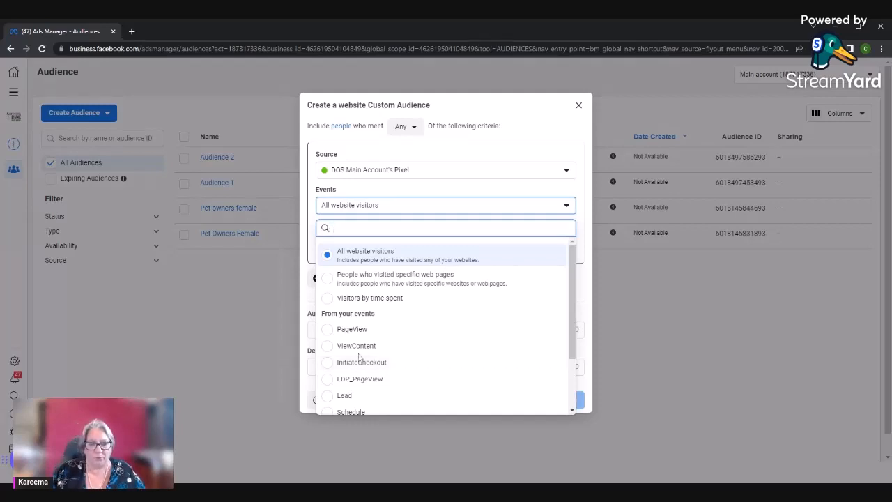
scroll(392, 304, down, 1)
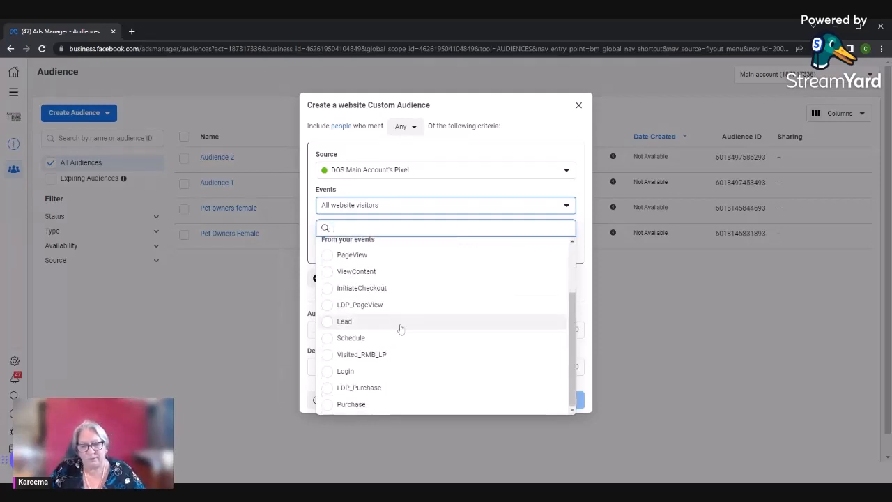
scroll(383, 285, up, 1)
click(670, 370)
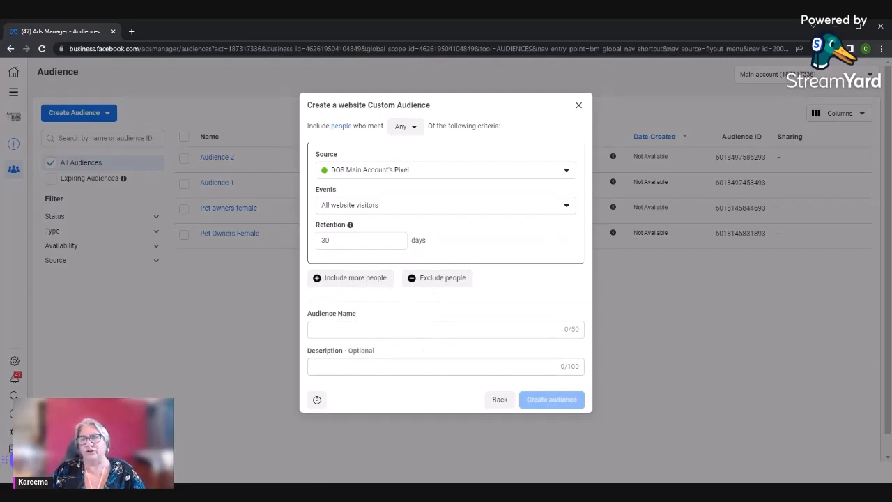
Try a retention of 365 days for the website custom audience, and replace it with 180 days
click(438, 335)
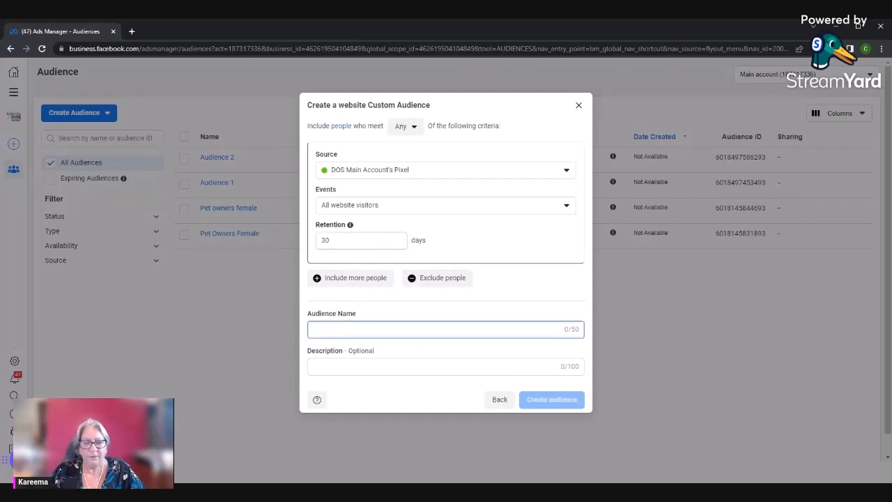
double_click(325, 240)
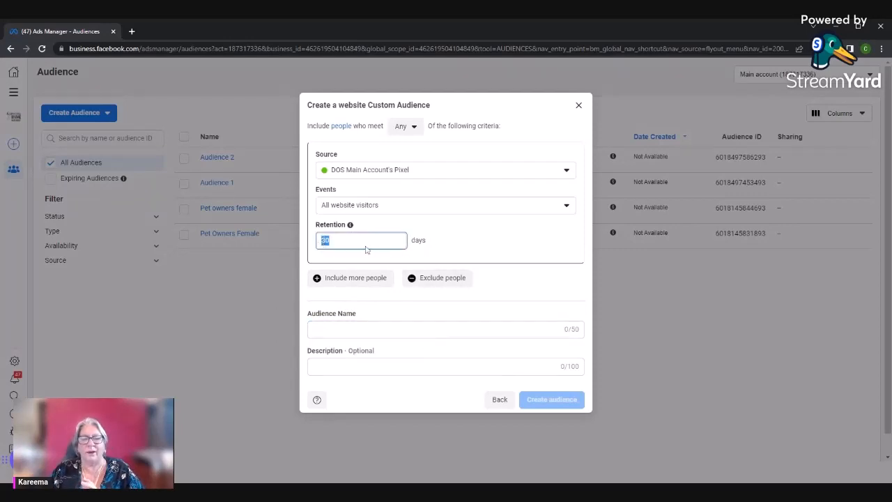
text(365)
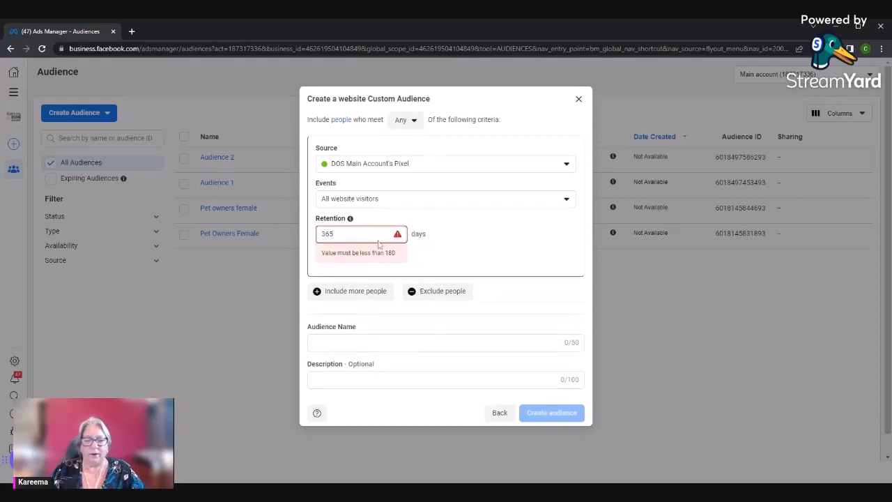
key(BackSpace)
key(BackSpace)
key(BackSpace)
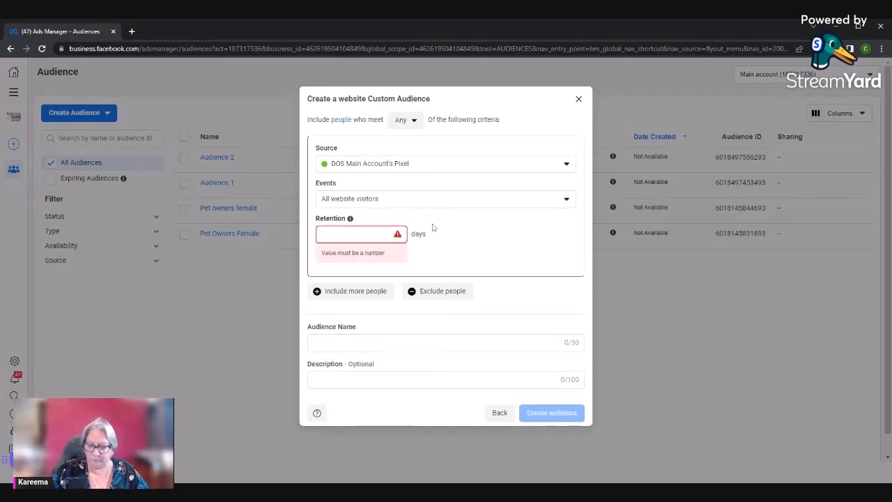
text(180)
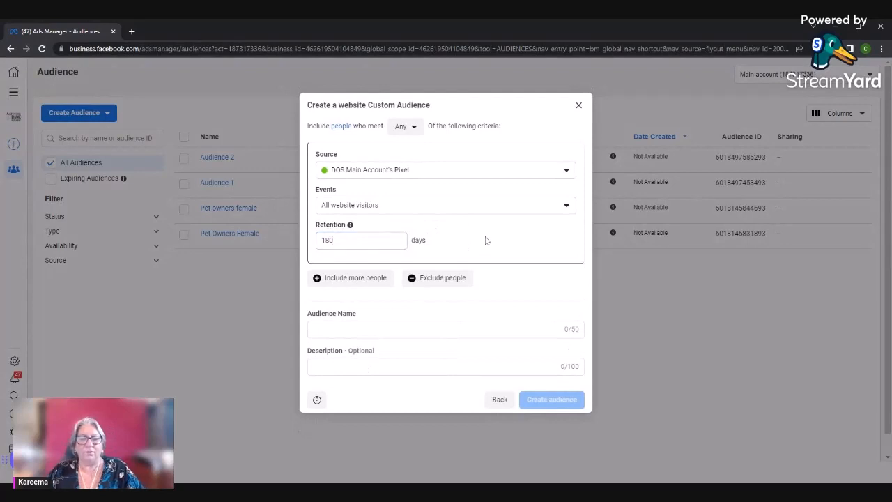
Set the retention of the website custom audience to 5 days
double_click(327, 240)
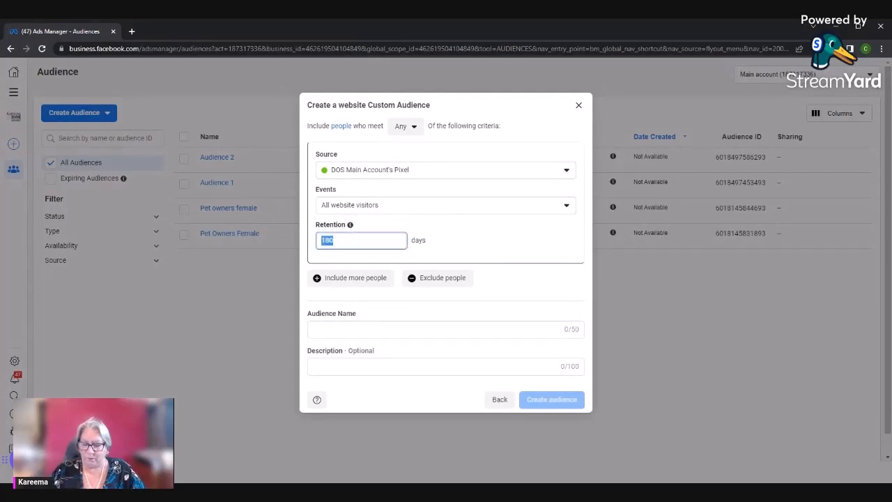
text(5)
click(486, 260)
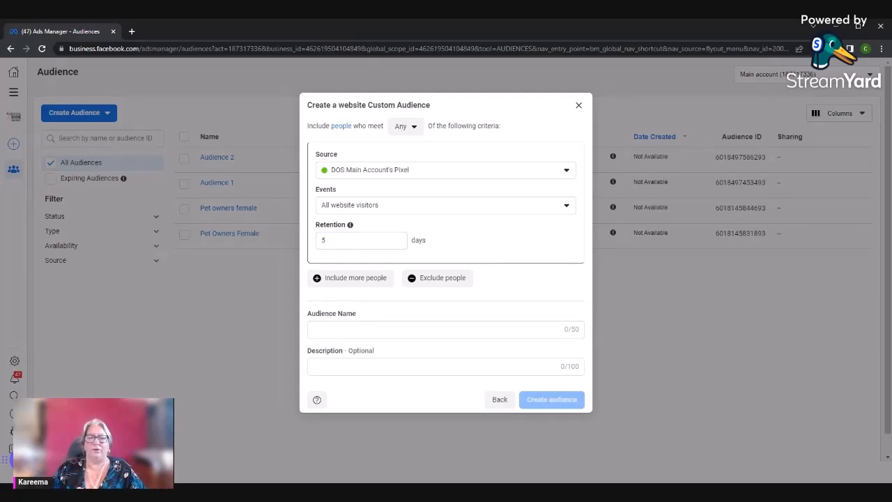
Require people to meet All of the audience criteria, and cancel the website custom audience
click(404, 126)
click(400, 171)
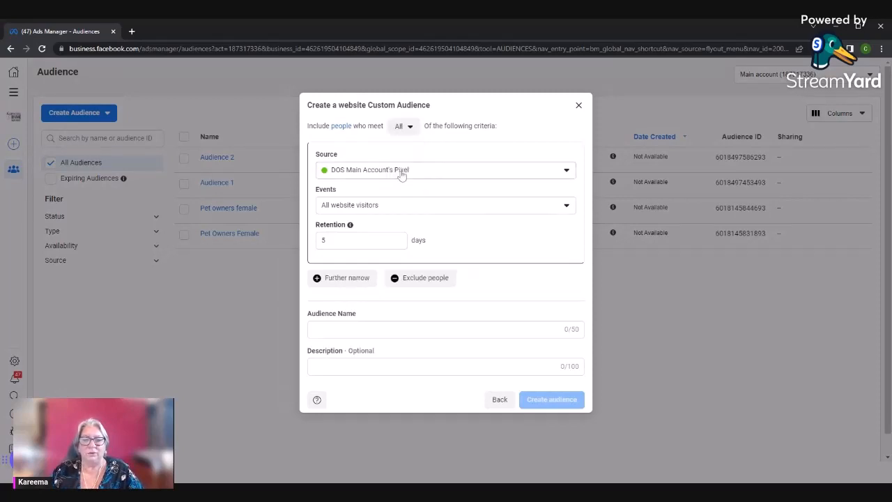
click(400, 126)
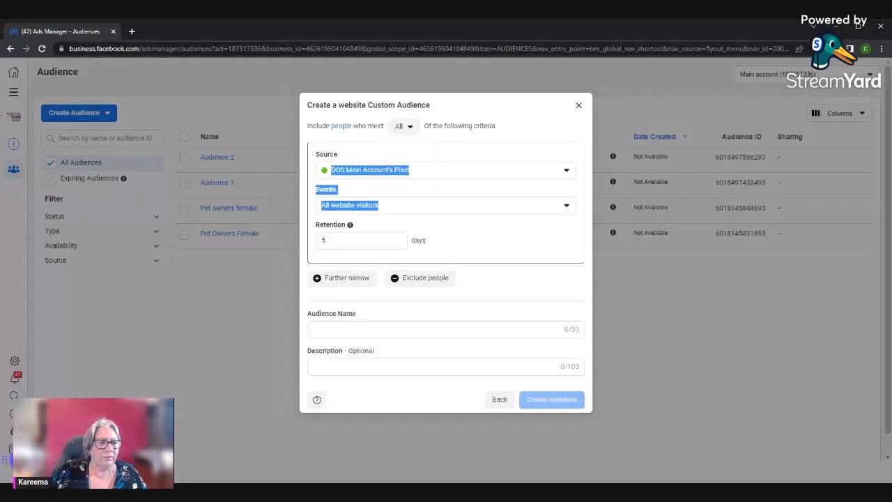
click(499, 399)
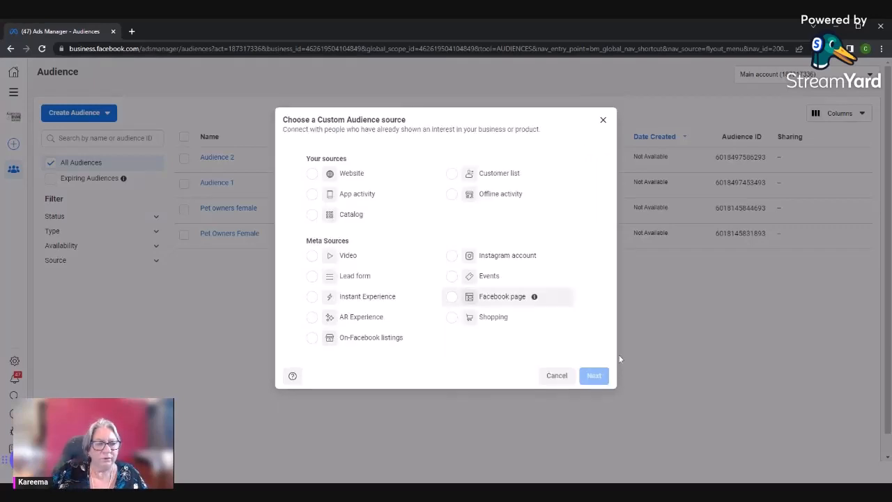
click(554, 376)
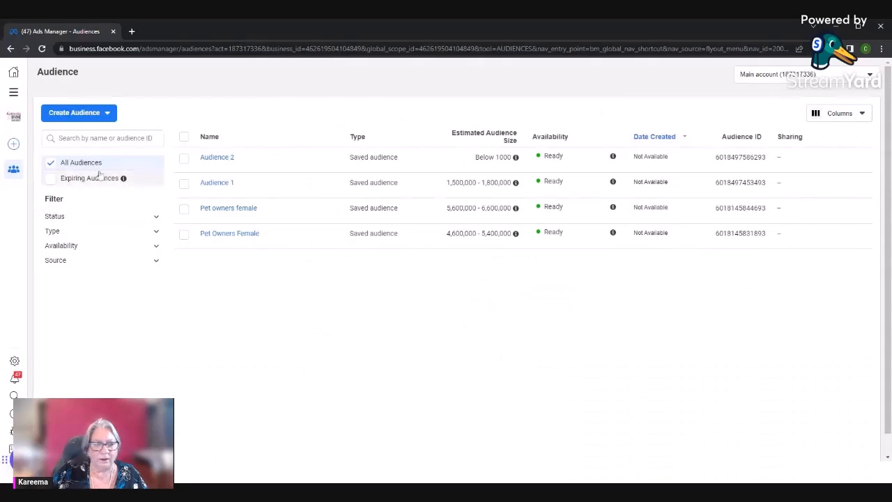
click(14, 91)
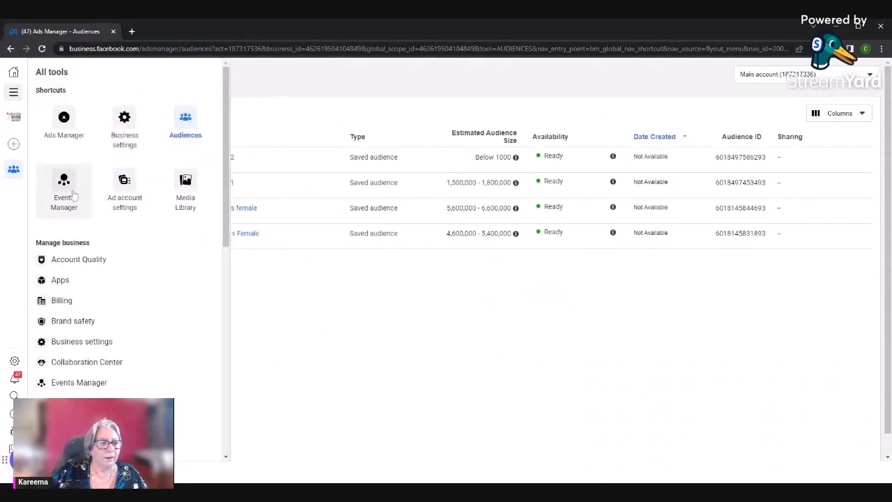
click(182, 200)
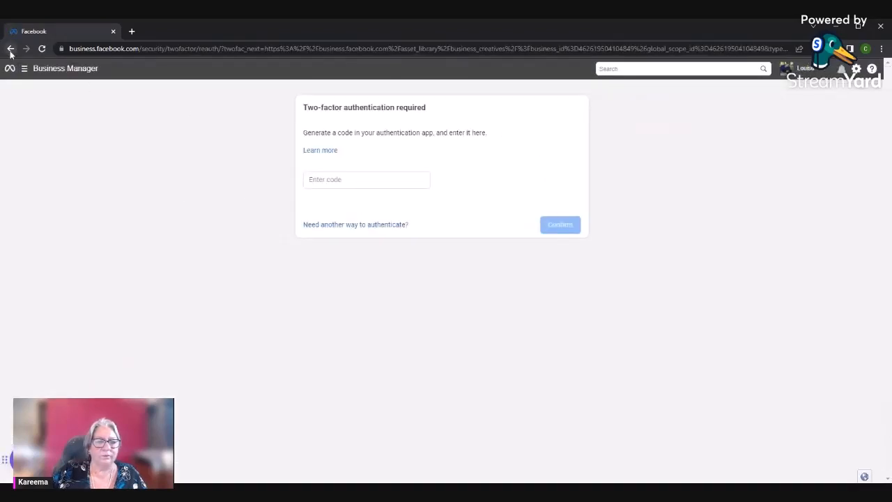
click(11, 48)
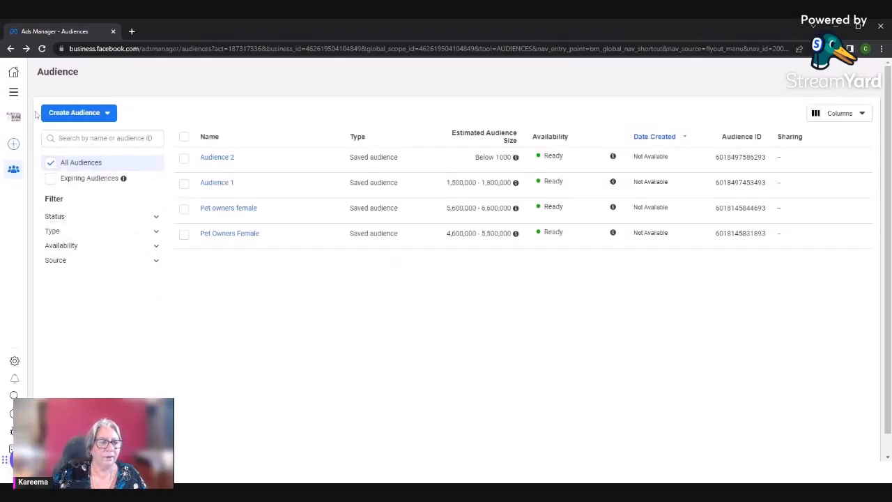
Open the list of campaigns for the main account in Ads Manager
click(13, 91)
click(67, 129)
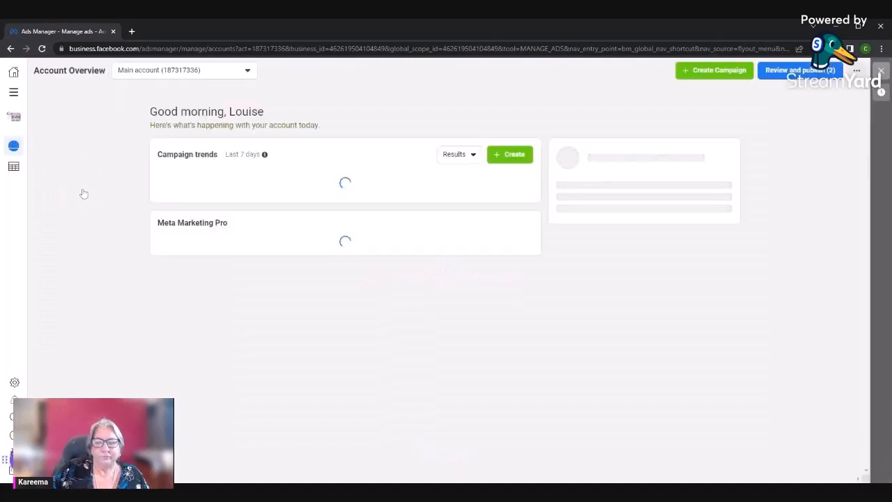
click(13, 167)
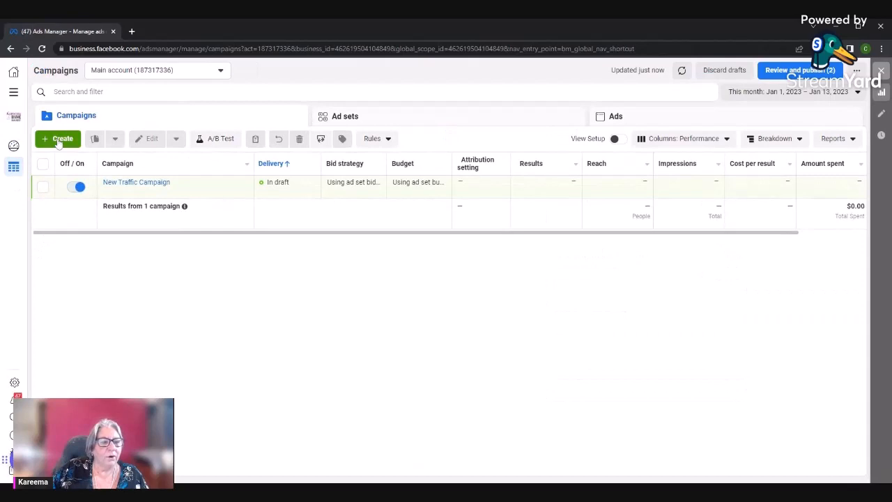
Delete the draft New Traffic Campaign from the campaigns list
click(76, 188)
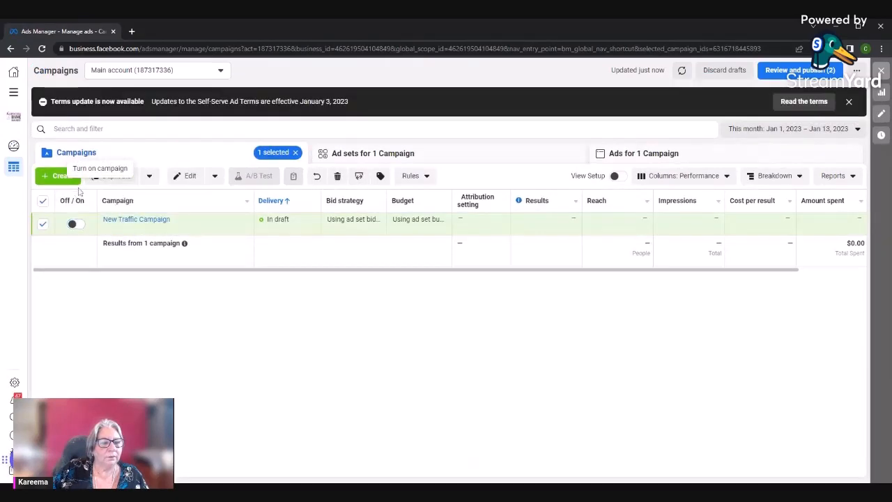
click(80, 225)
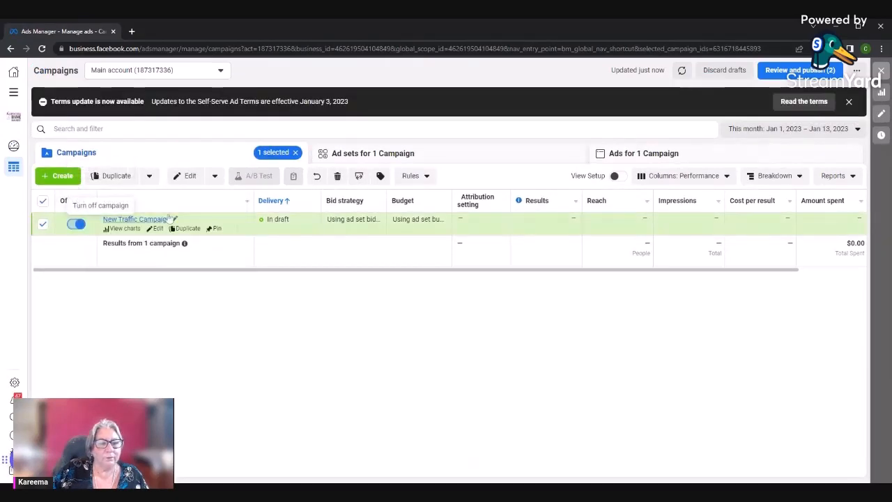
click(337, 176)
click(528, 222)
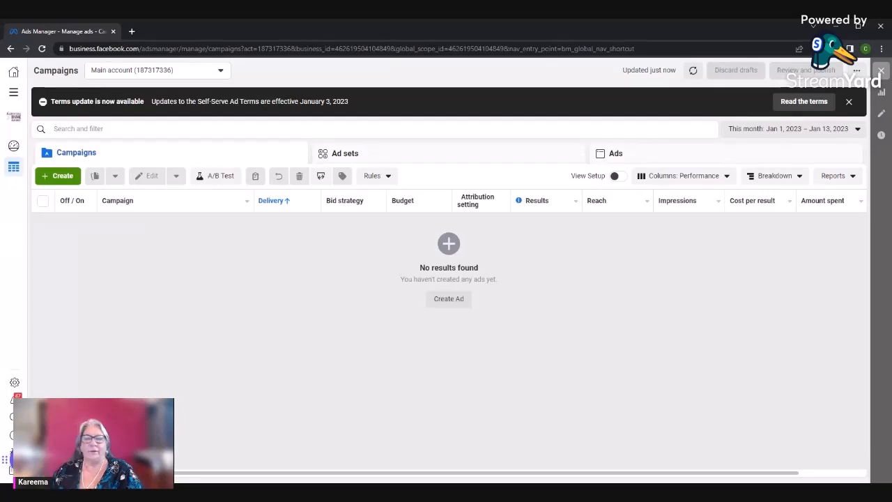
Create a new campaign with the Awareness objective
click(64, 175)
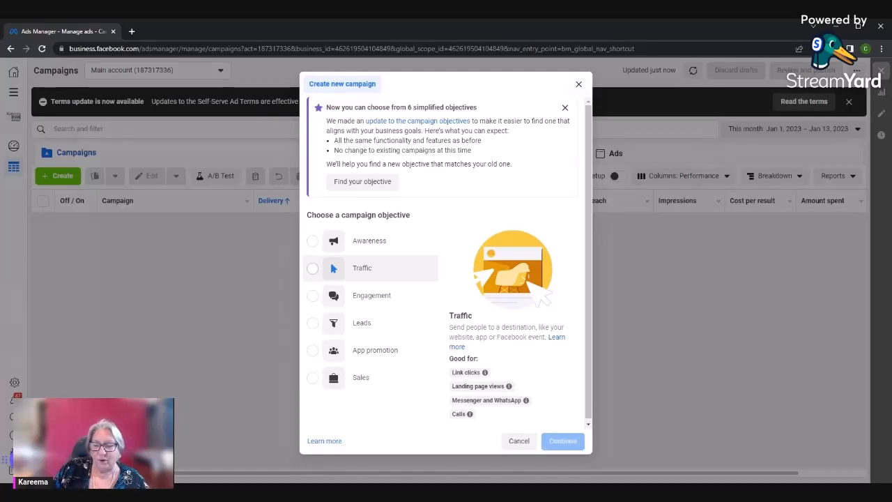
mouse_move(341, 270)
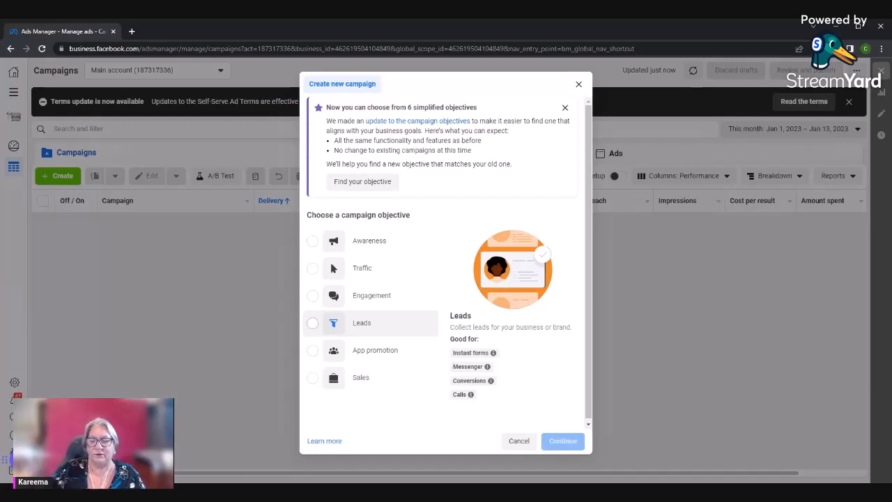
click(312, 241)
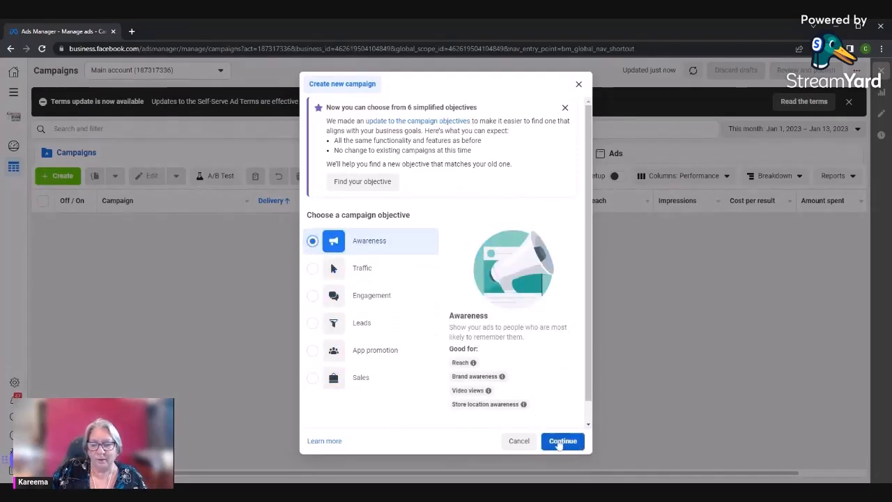
click(561, 441)
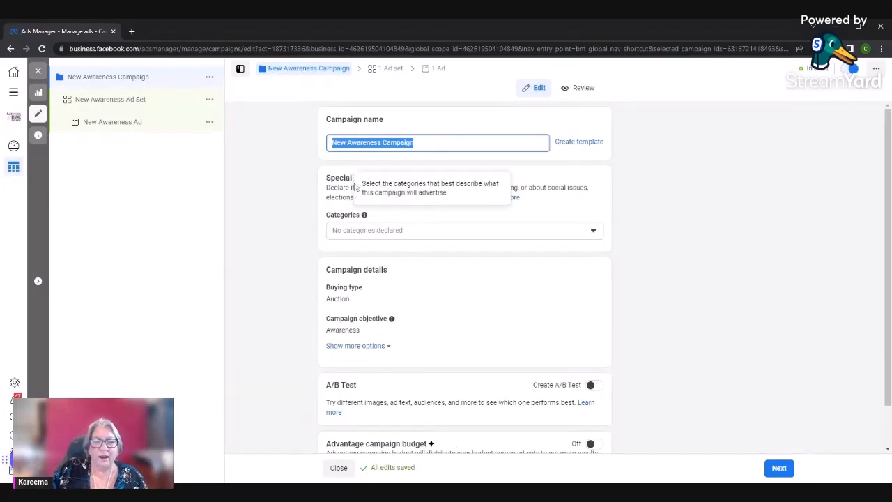
Review the Special Ad Categories choices and the campaign details of the new awareness campaign
drag(324, 178, 531, 206)
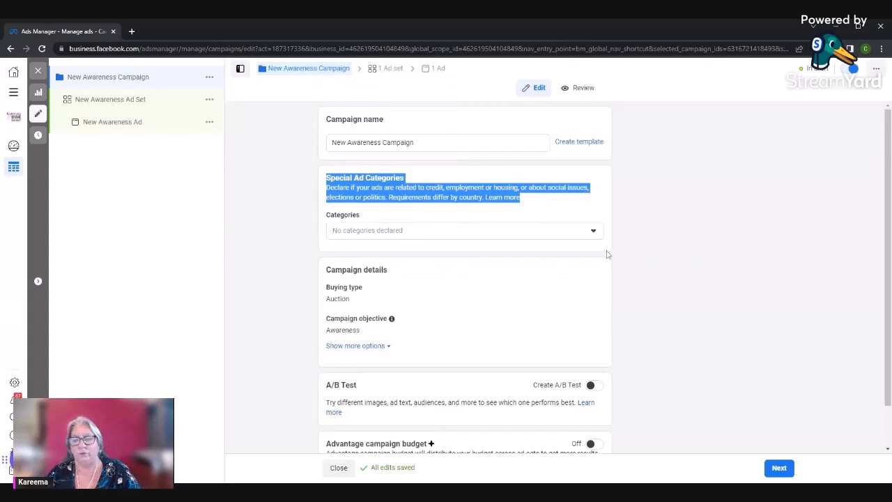
click(593, 231)
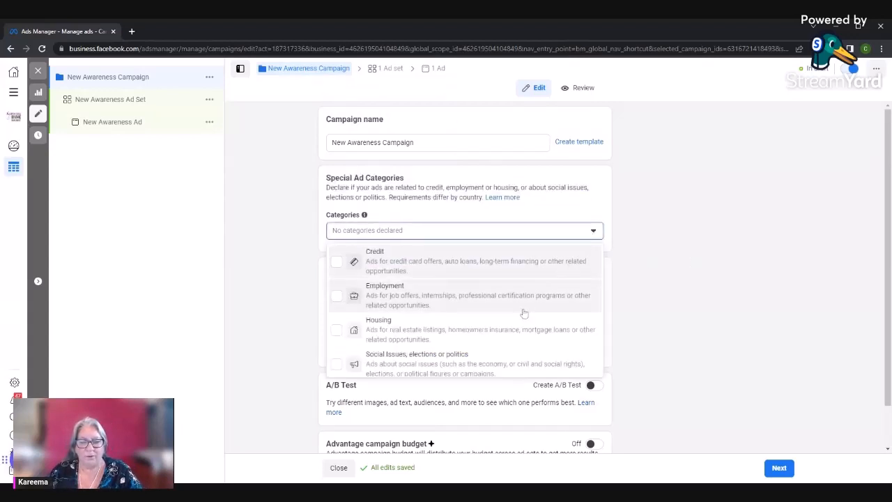
click(699, 244)
scroll(382, 262, down, 1)
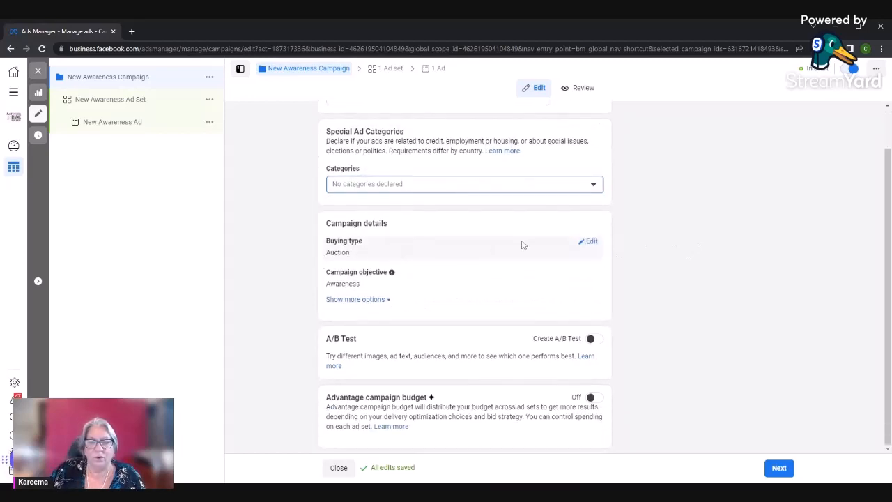
Examine the buying type choices and the additional campaign details, including the campaign spending limit
click(589, 241)
click(591, 258)
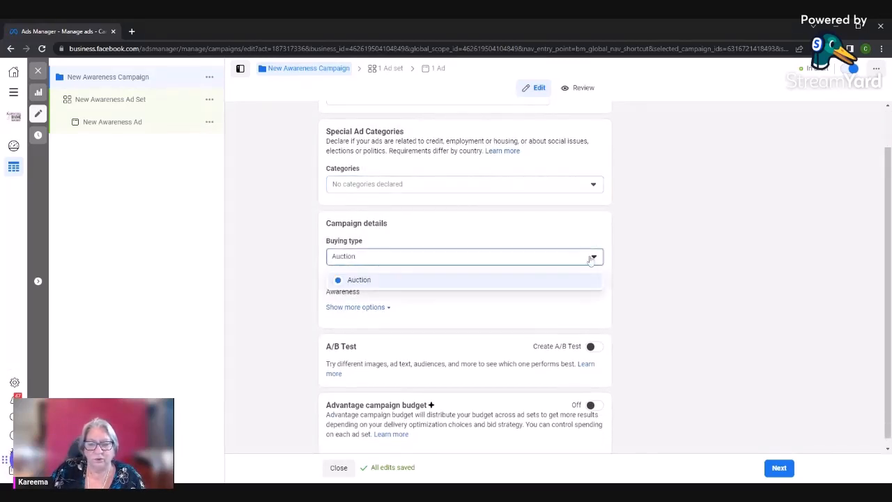
click(567, 258)
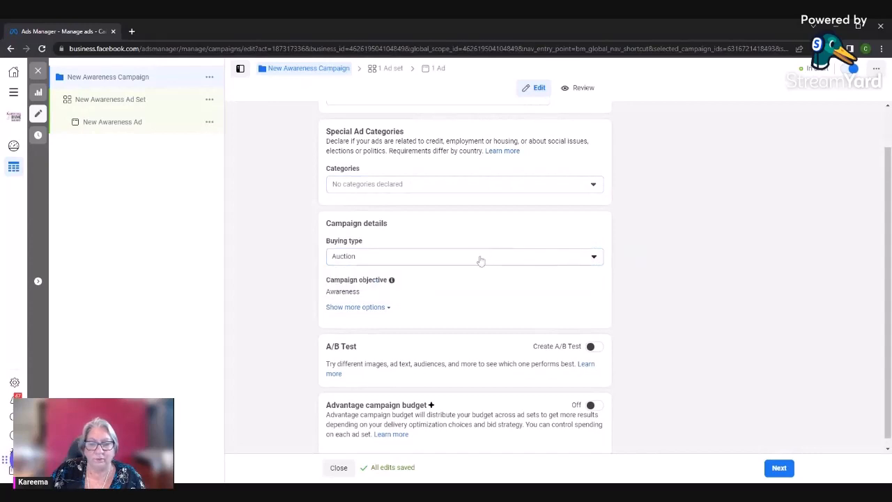
click(365, 307)
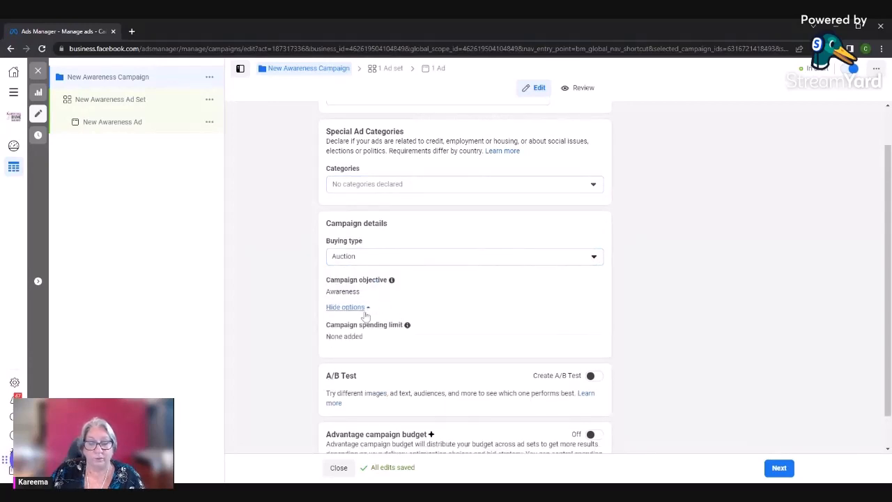
scroll(396, 331, down, 1)
scroll(378, 340, up, 3)
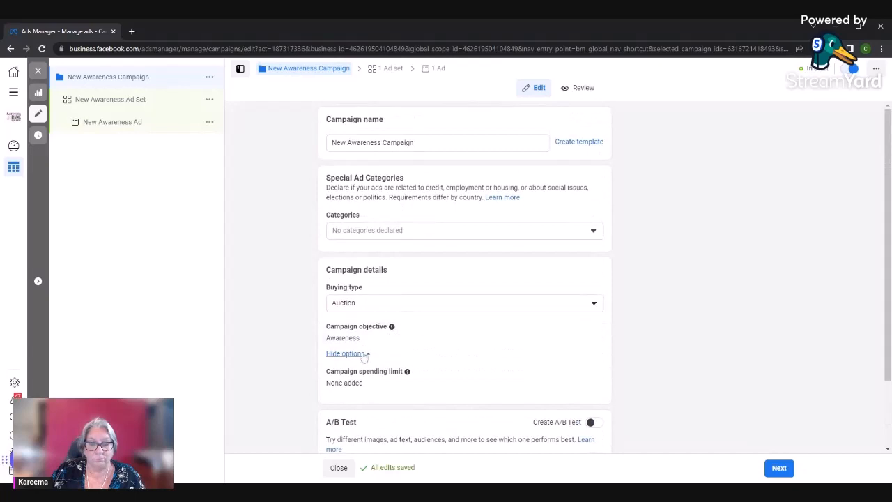
click(364, 355)
click(365, 355)
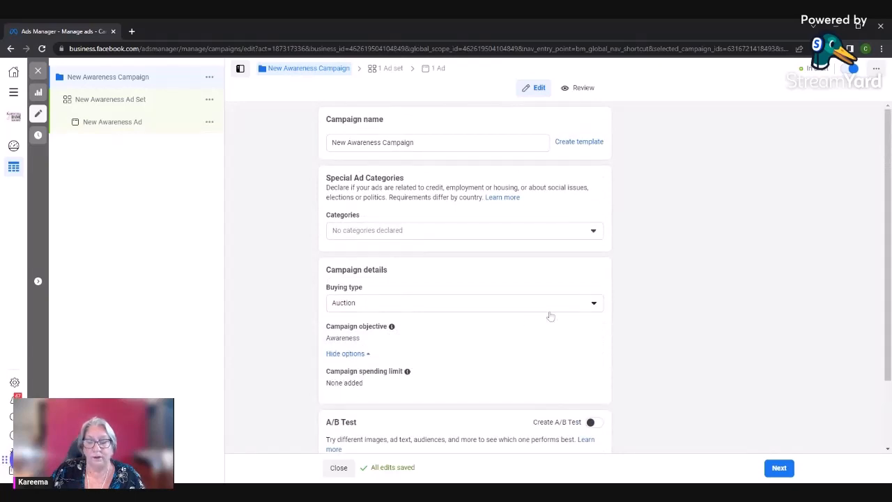
Turn on Advantage campaign budget for the awareness campaign and highlight its description text
scroll(380, 322, down, 1)
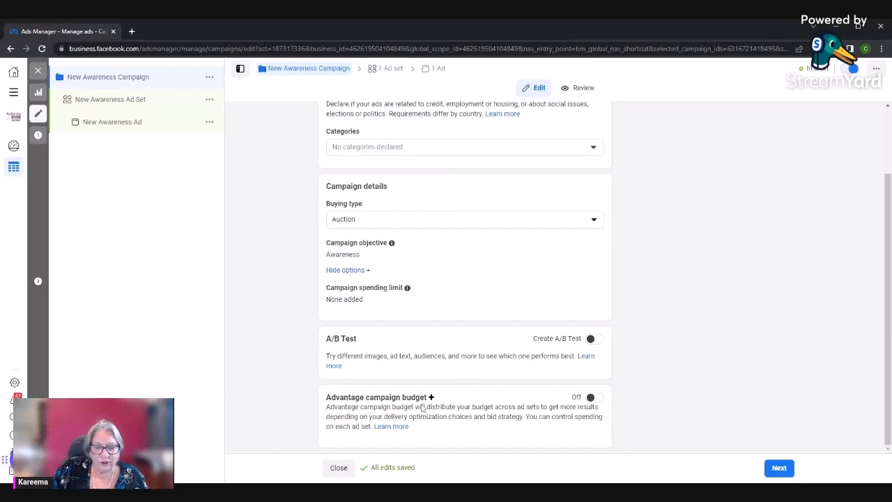
click(592, 397)
scroll(535, 382, down, 3)
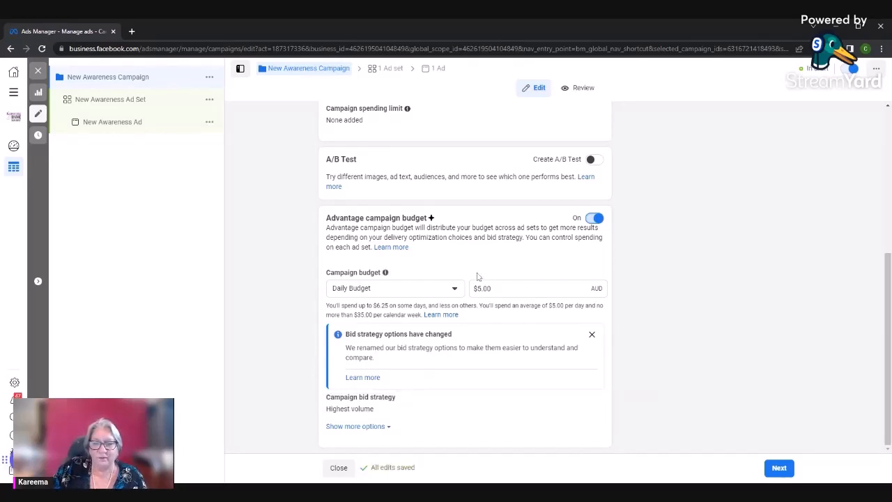
drag(326, 217, 484, 247)
click(540, 258)
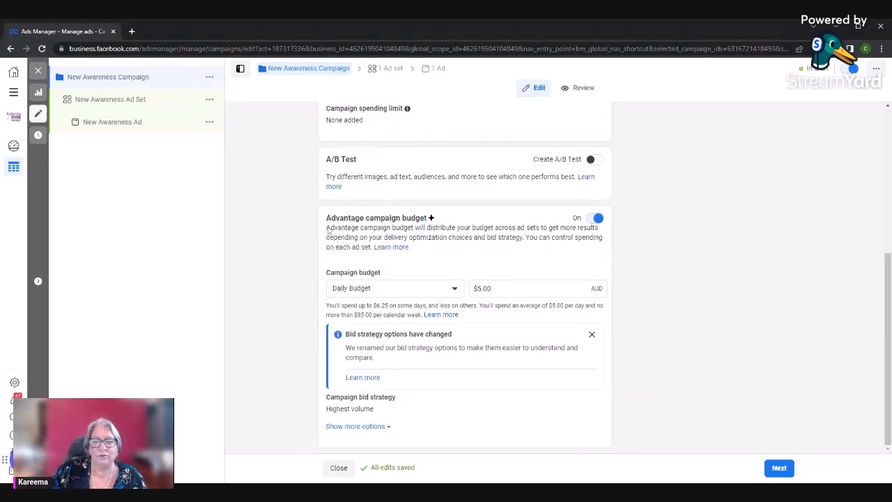
drag(327, 231, 527, 247)
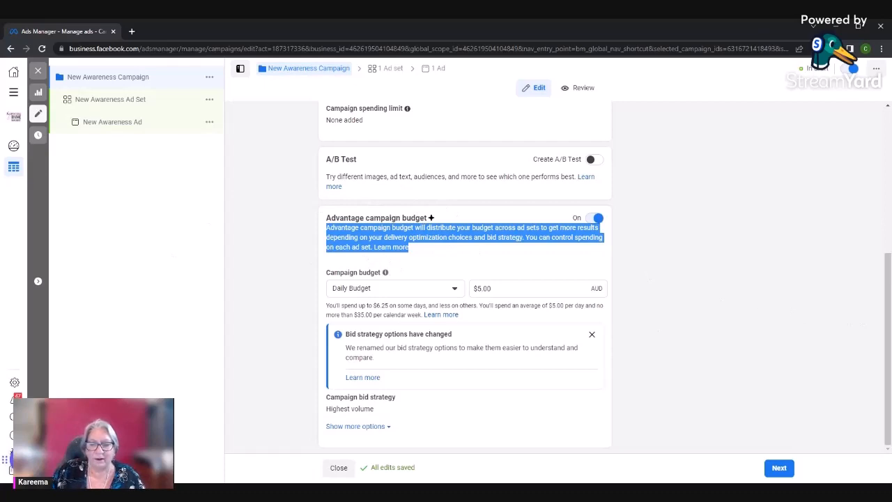
Check the daily budget amount and expand the extra budget options, and proceed to the ad set settings
click(524, 288)
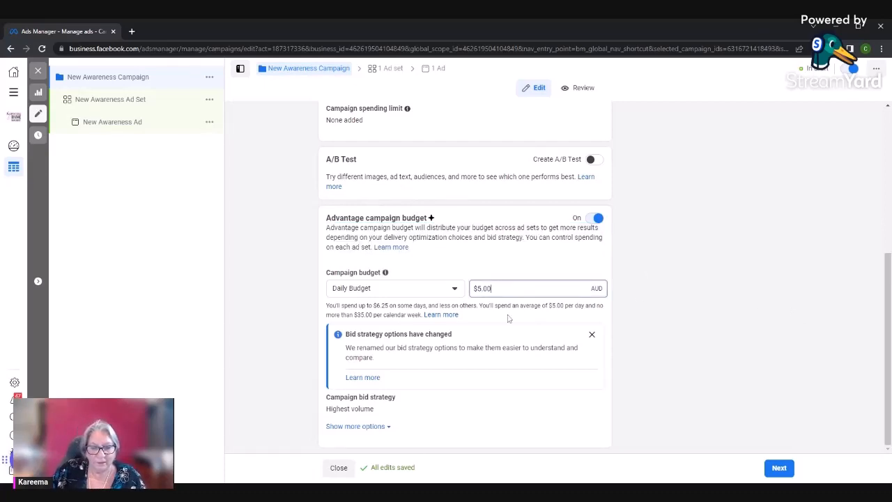
click(357, 426)
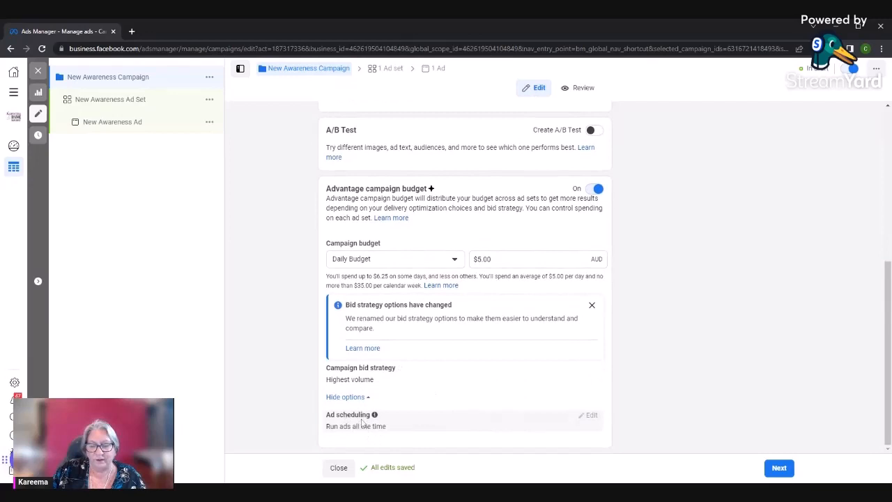
scroll(587, 313, up, 4)
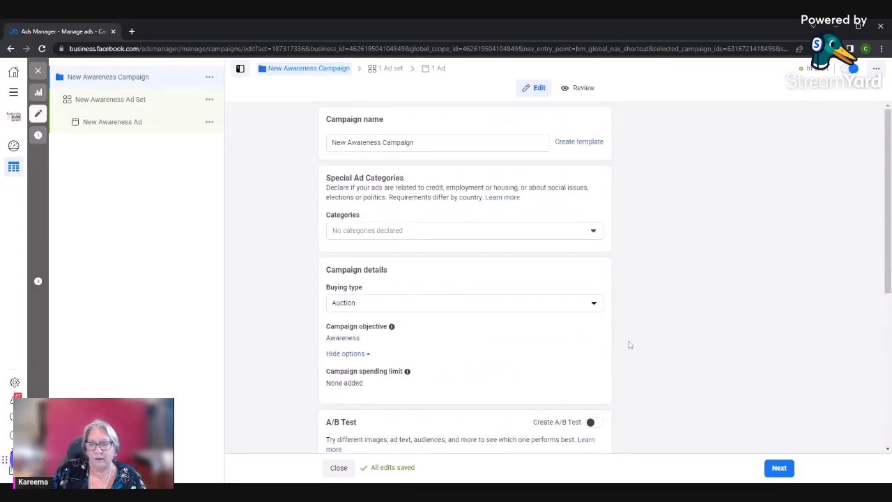
scroll(627, 342, down, 4)
click(778, 467)
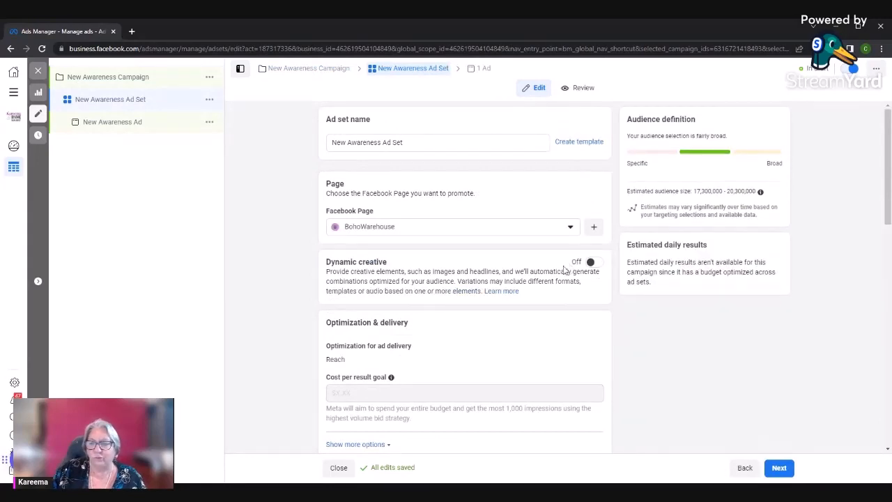
Choose Animal Healing Energy from the DVA group as the Facebook Page the ad set promotes
scroll(465, 278, down, 7)
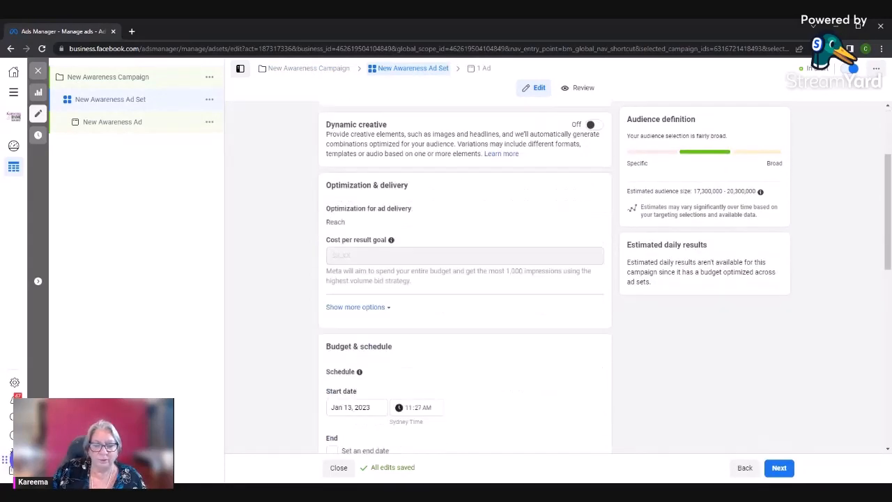
scroll(466, 277, up, 10)
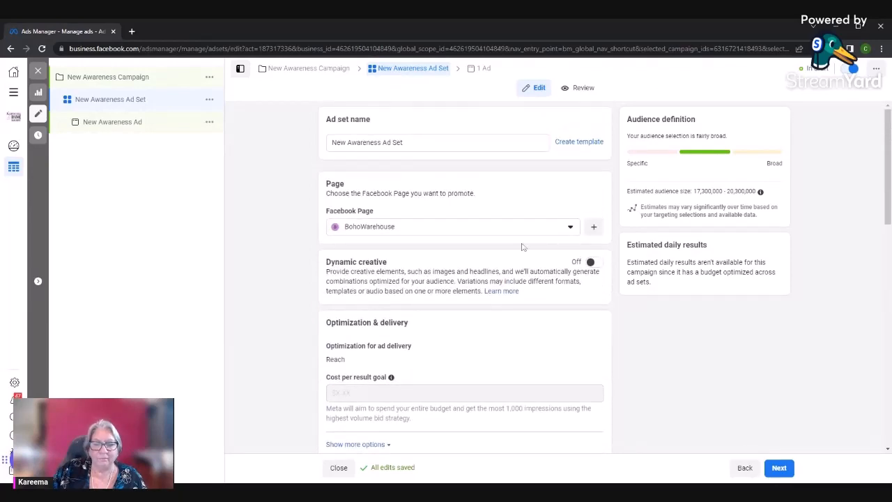
click(568, 228)
scroll(414, 321, down, 3)
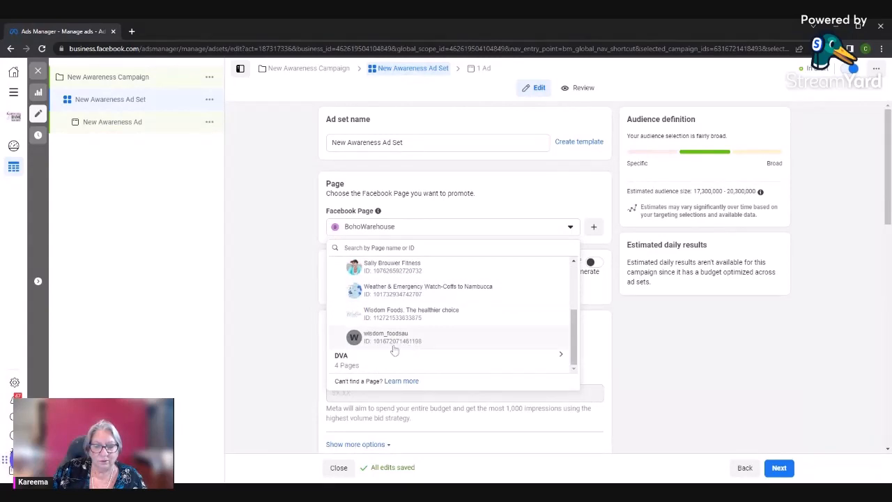
click(383, 364)
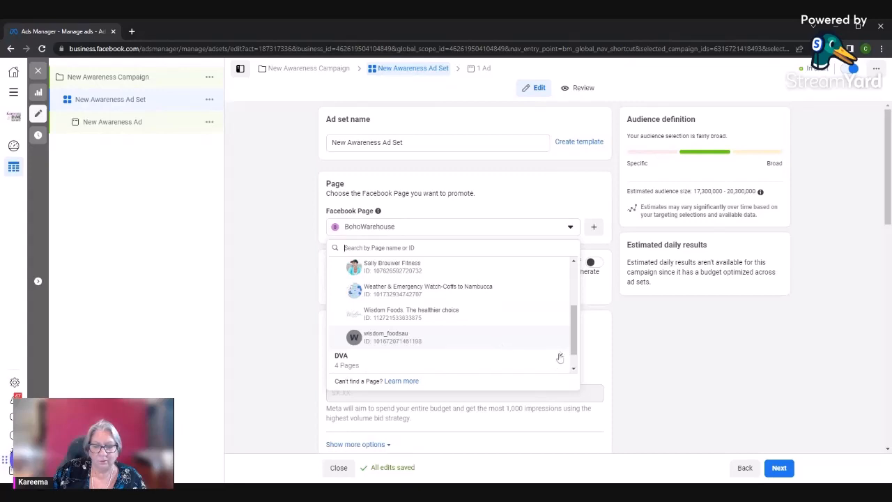
scroll(501, 345, down, 1)
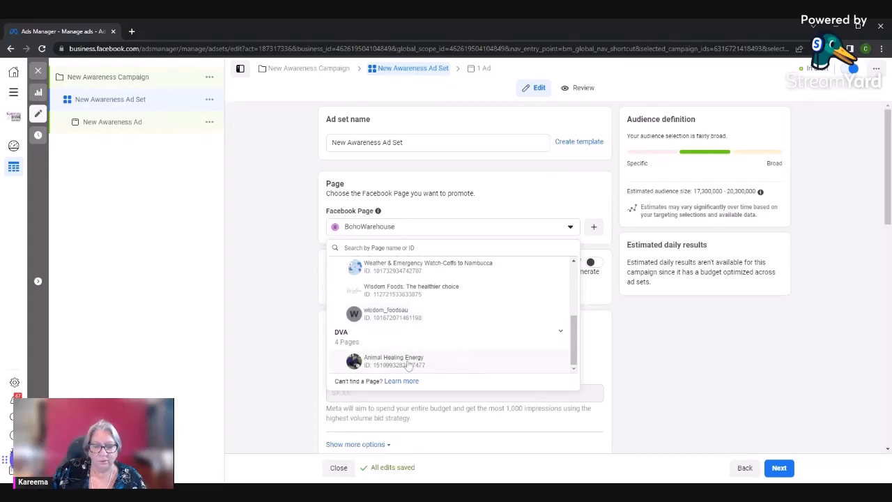
click(409, 362)
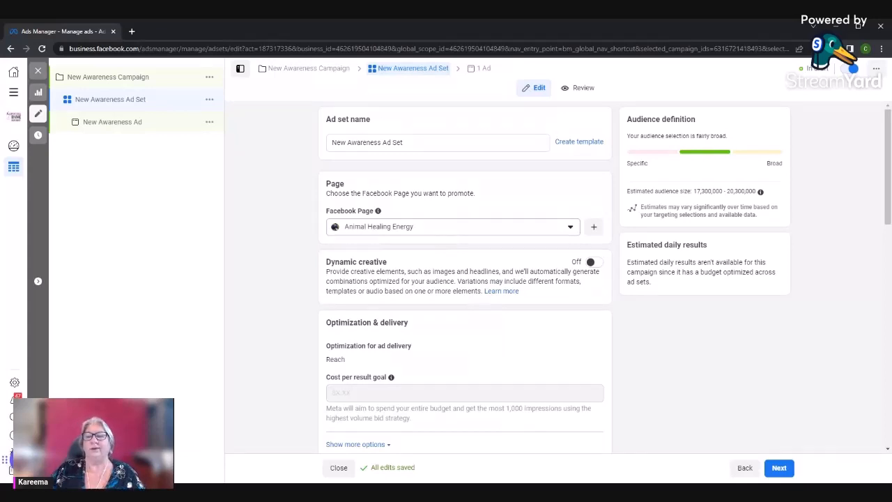
Look through the Facebook Pages available in the Personal group without changing the selected page
scroll(447, 313, down, 2)
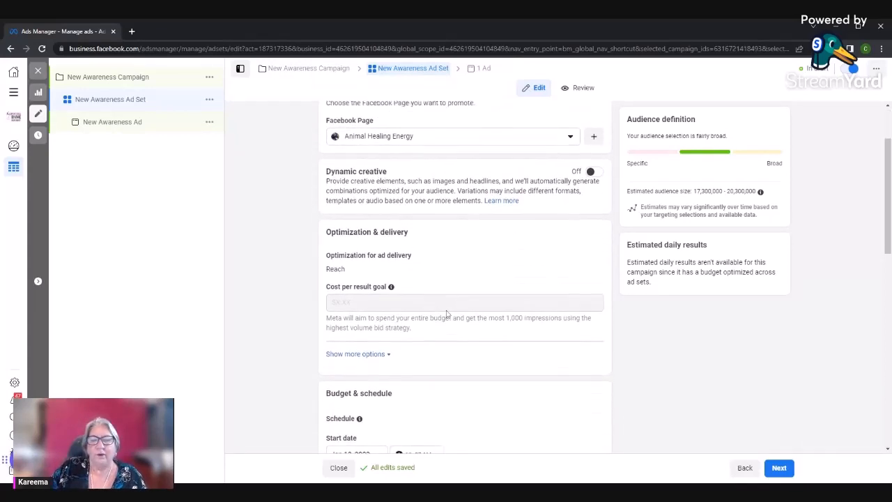
scroll(446, 313, up, 2)
click(433, 232)
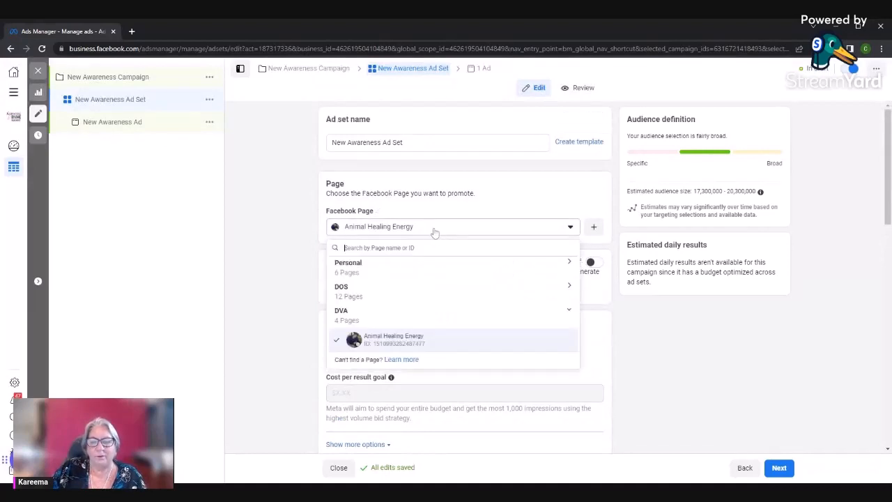
click(569, 263)
scroll(476, 312, down, 2)
scroll(476, 312, up, 2)
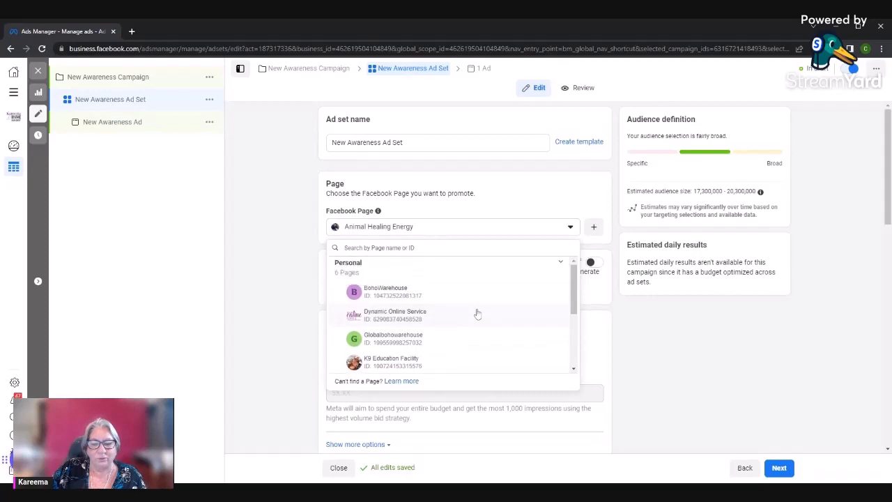
scroll(476, 313, down, 5)
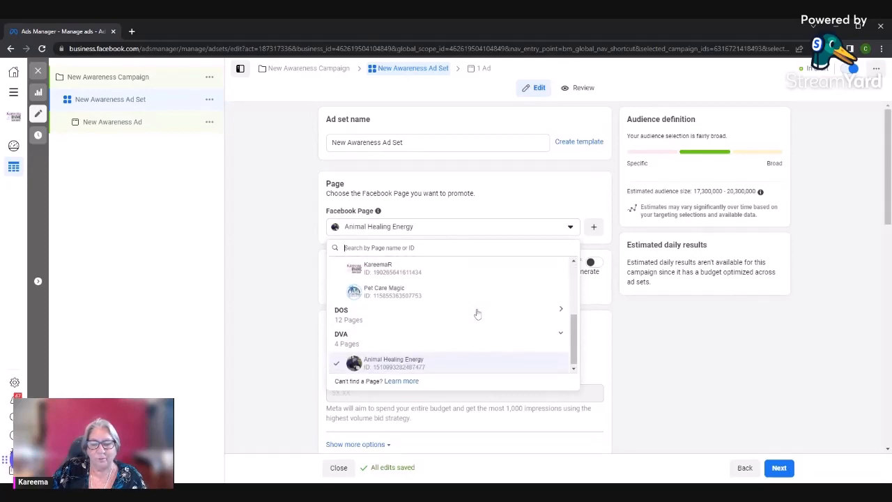
scroll(447, 328, up, 1)
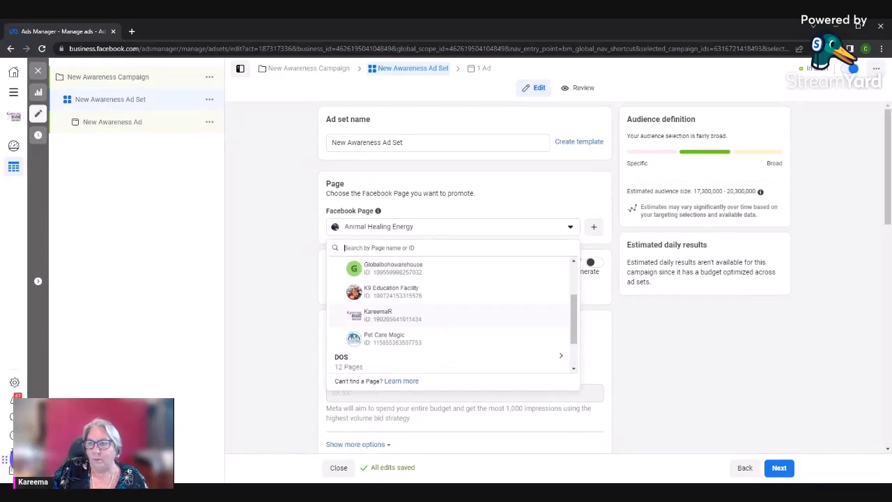
click(744, 346)
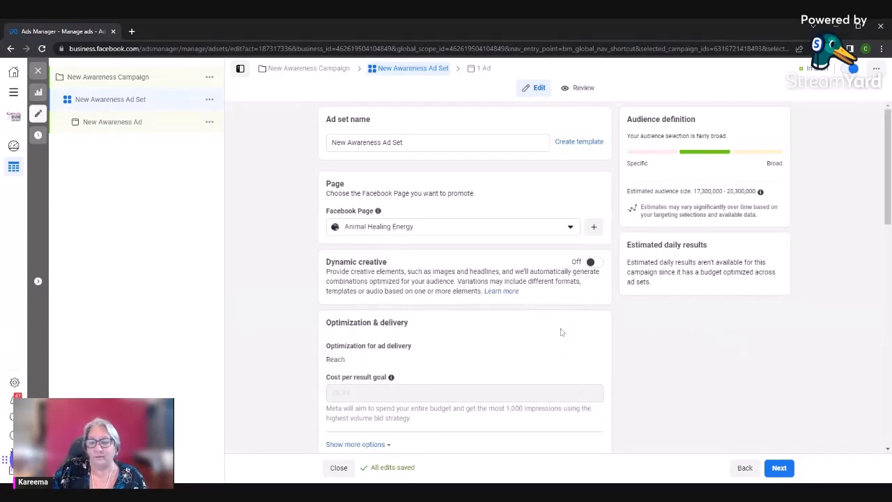
Turn on Dynamic creative for the ad set and accept the explanation about how it works
scroll(438, 322, down, 1)
scroll(437, 324, up, 1)
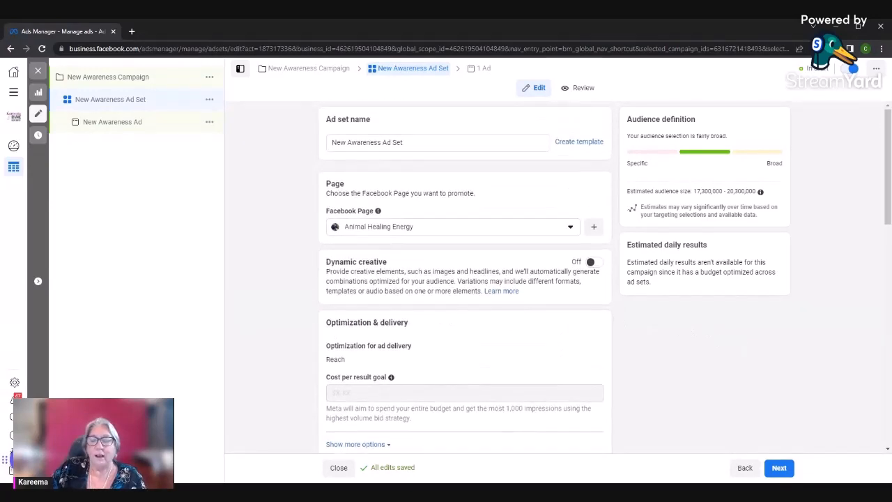
click(591, 263)
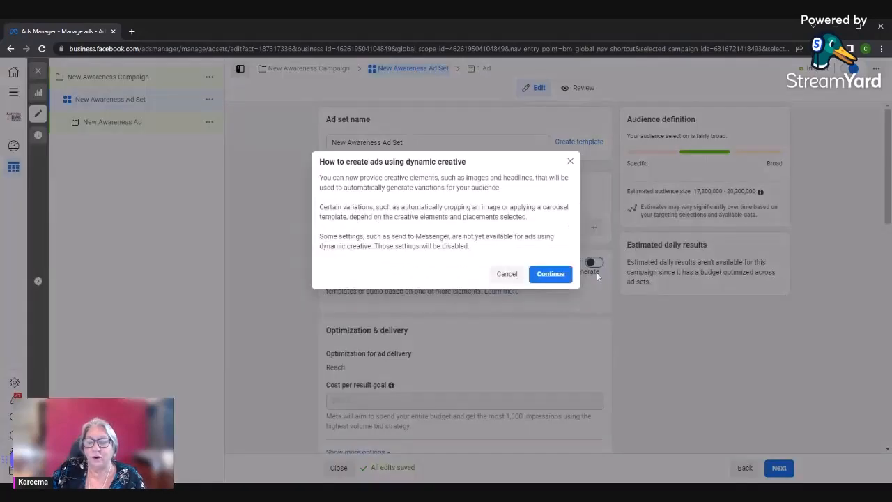
click(550, 274)
Examine the ad set's optimization, schedule, spend limit and audience settings
scroll(430, 331, down, 1)
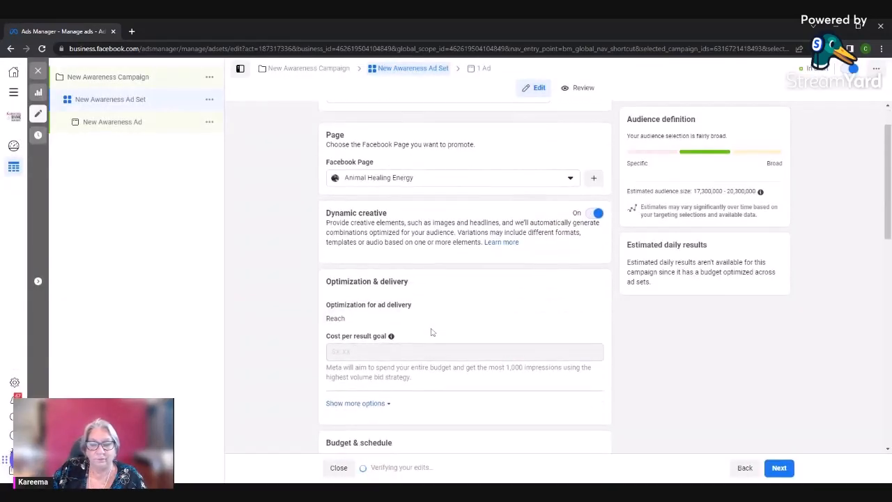
scroll(431, 332, down, 4)
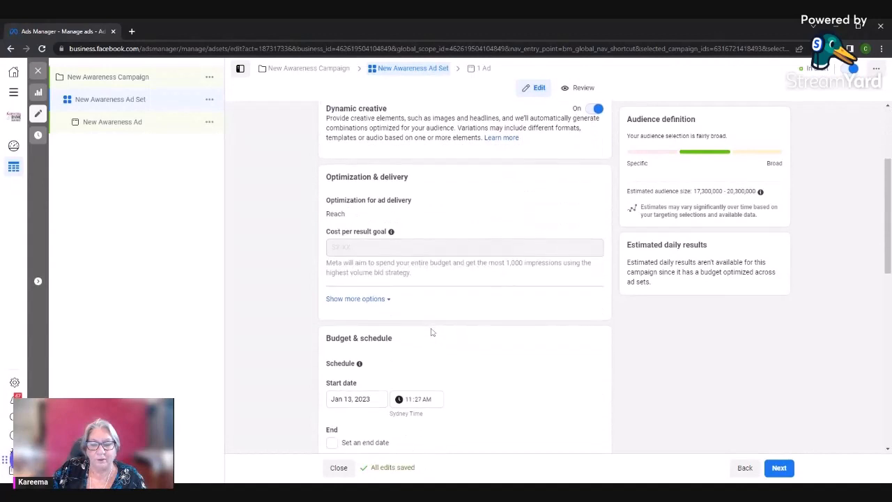
scroll(430, 332, down, 1)
scroll(432, 330, up, 2)
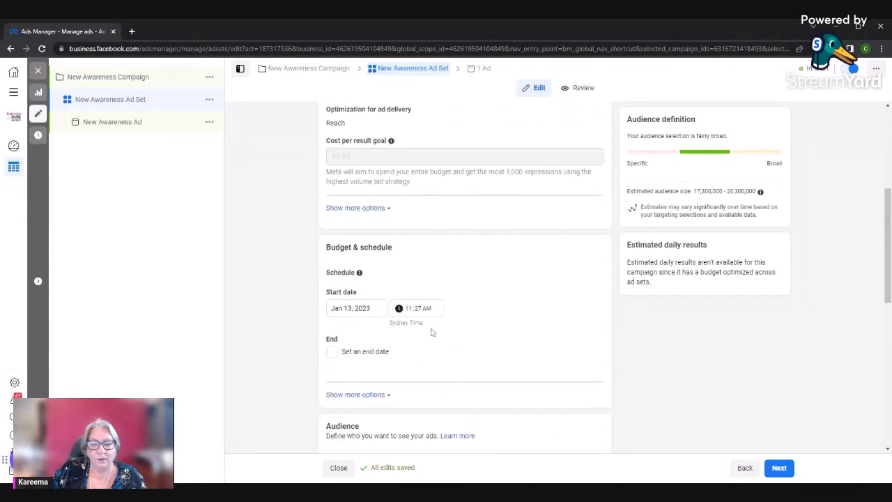
scroll(430, 331, down, 2)
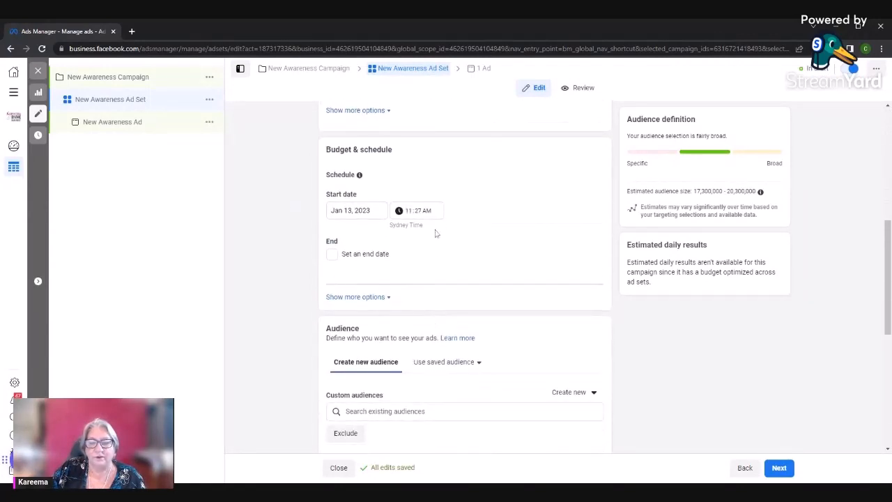
scroll(386, 222, down, 2)
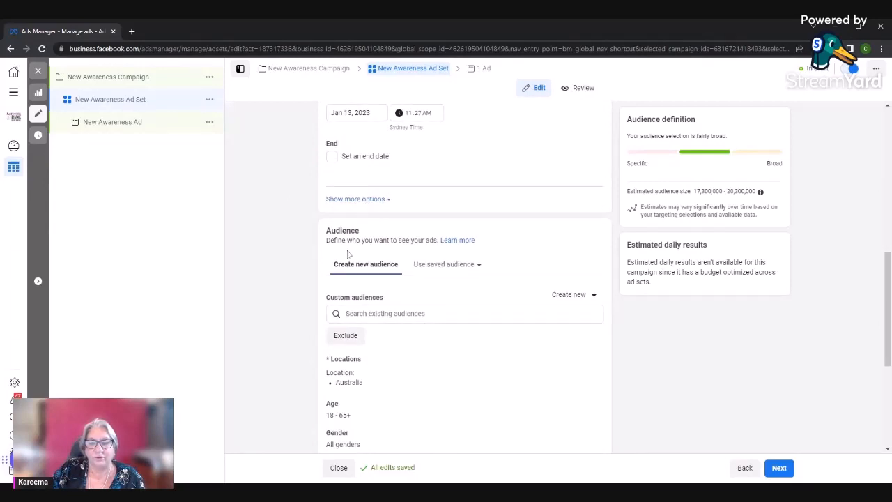
scroll(349, 254, down, 1)
scroll(348, 254, up, 2)
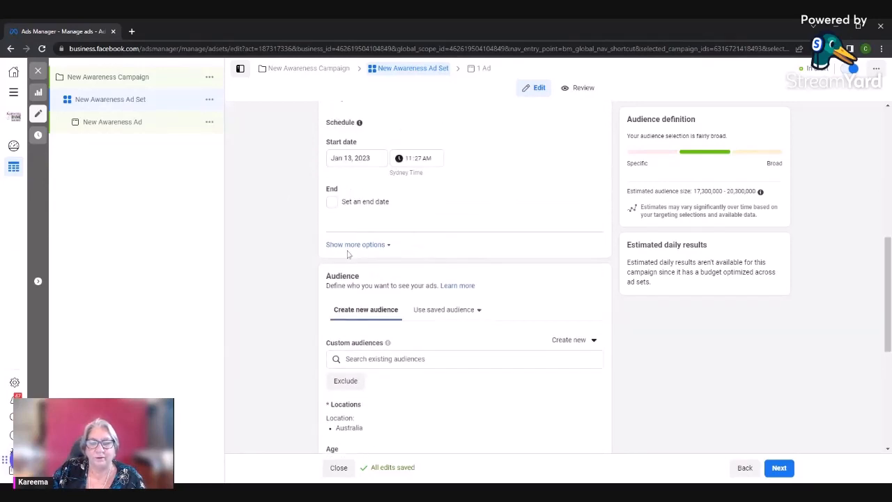
click(388, 250)
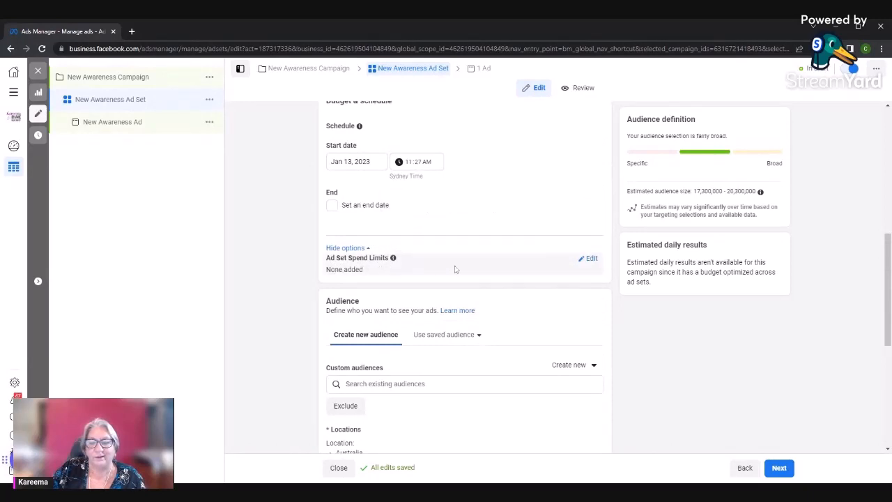
scroll(467, 303, down, 3)
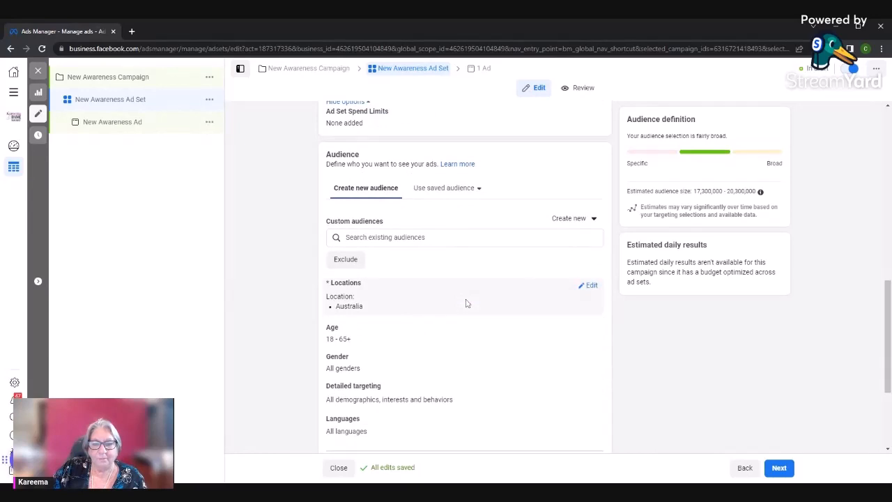
Check which existing custom audiences are available for the ad set
scroll(468, 303, down, 1)
scroll(467, 304, up, 1)
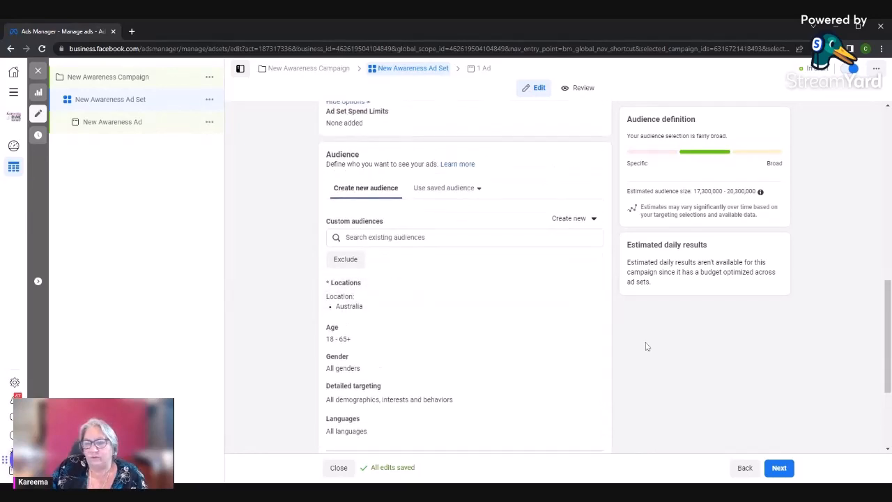
click(417, 238)
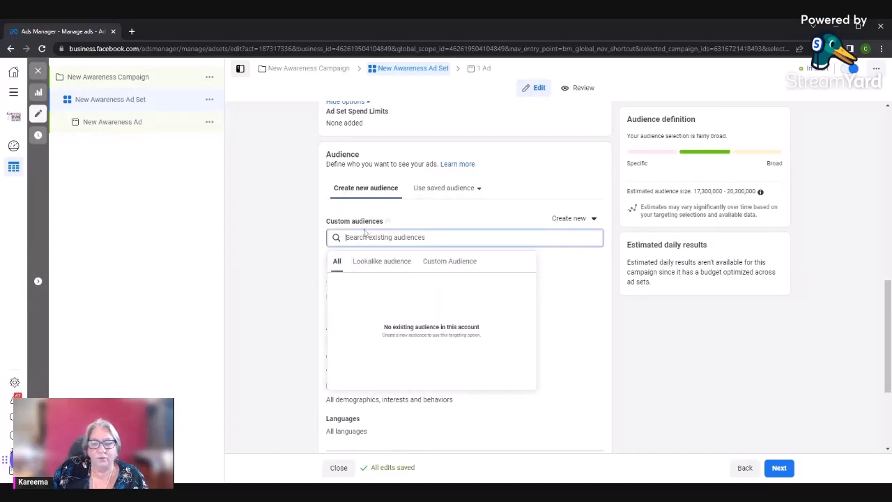
Try the saved audience Audience 1 on the ad set and return to creating a new audience
click(457, 189)
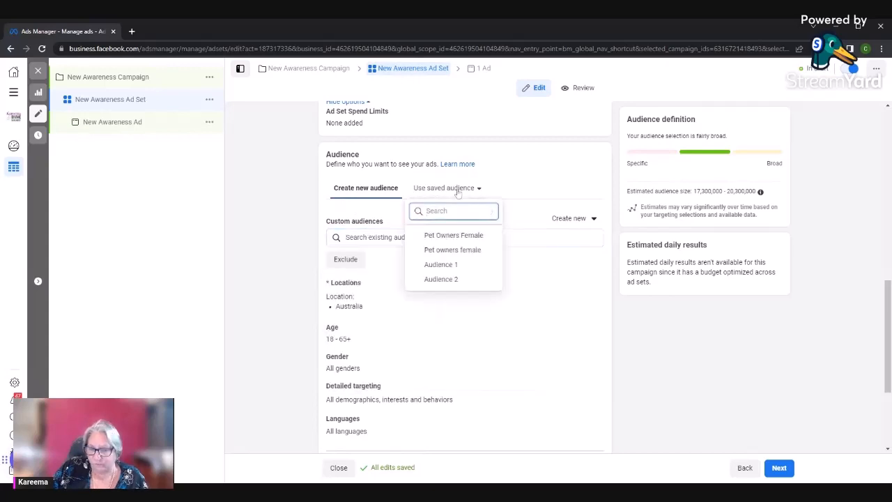
click(440, 264)
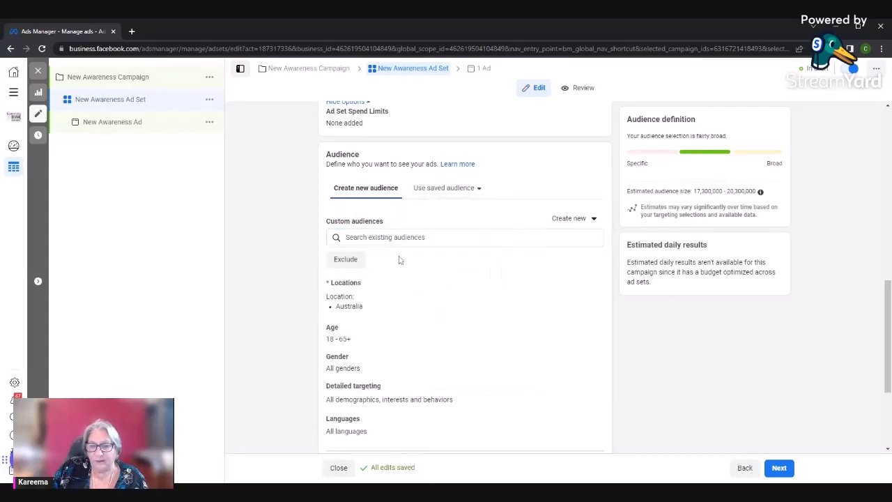
scroll(395, 274, up, 3)
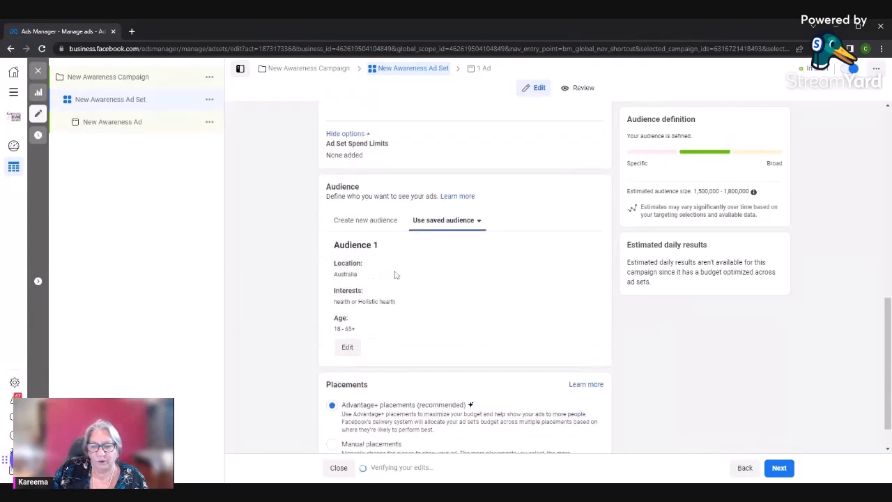
scroll(404, 290, down, 3)
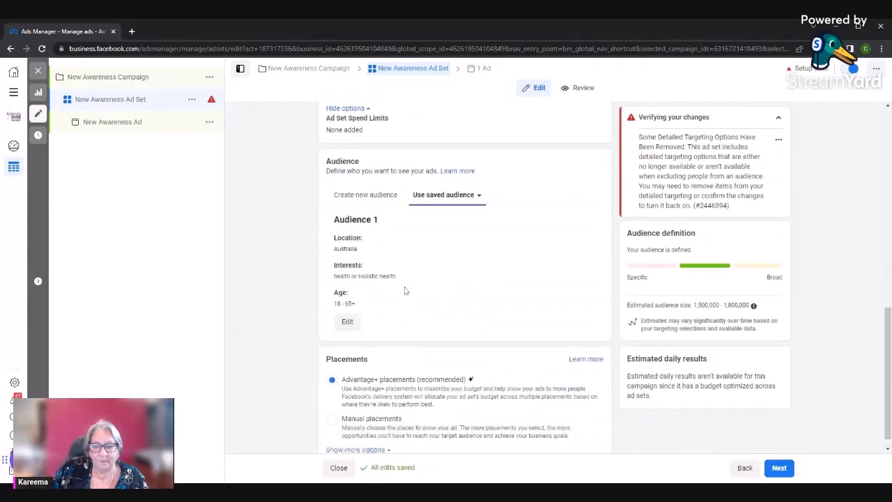
click(344, 182)
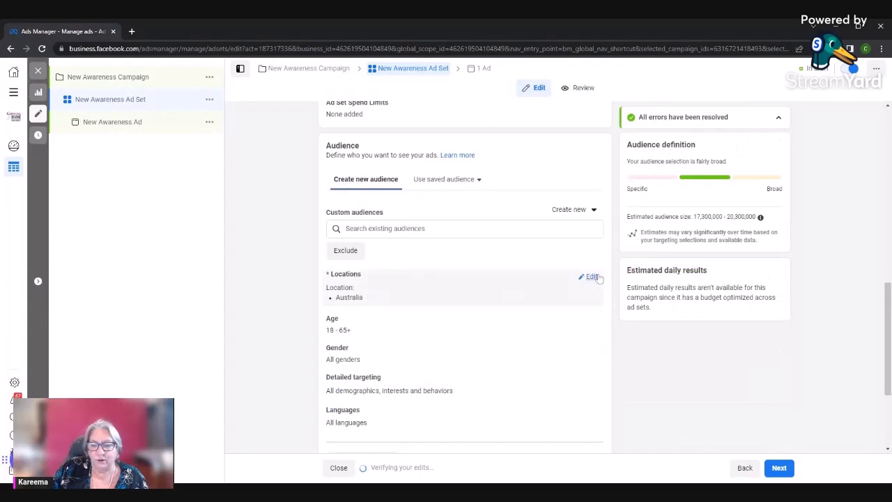
Open the new audience's locations for editing and remove Australia from the included locations
click(592, 277)
scroll(446, 325, down, 3)
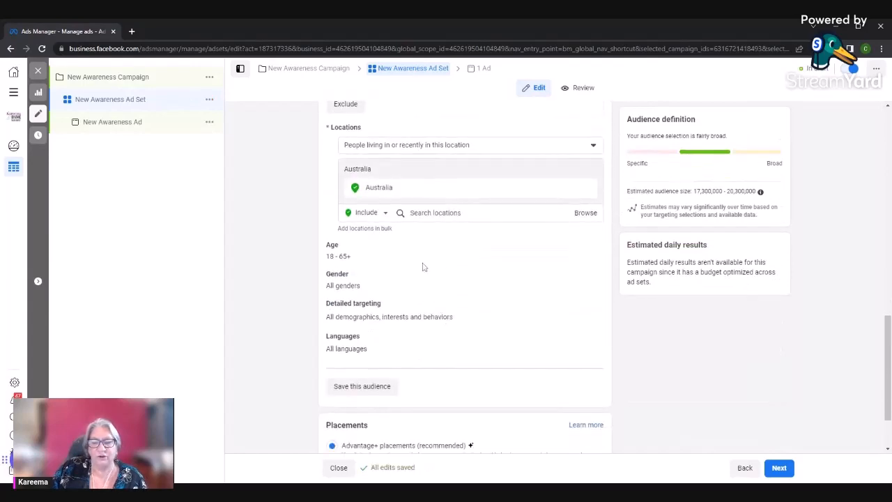
double_click(398, 188)
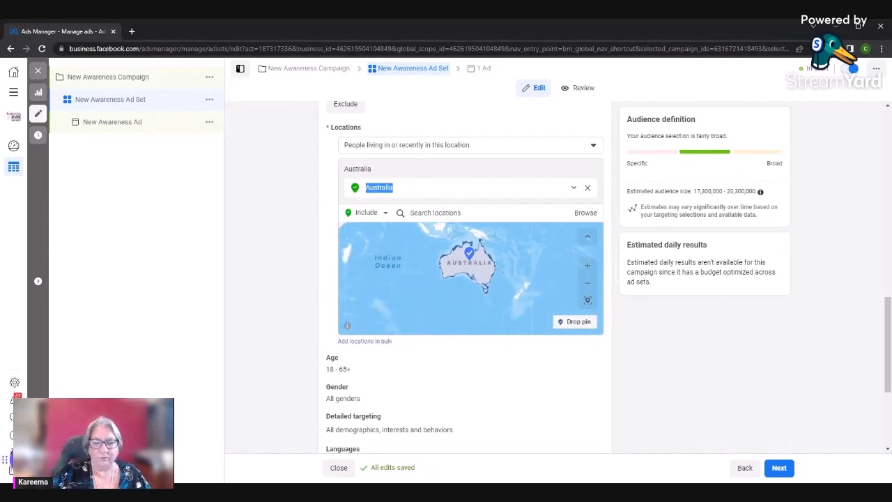
click(440, 197)
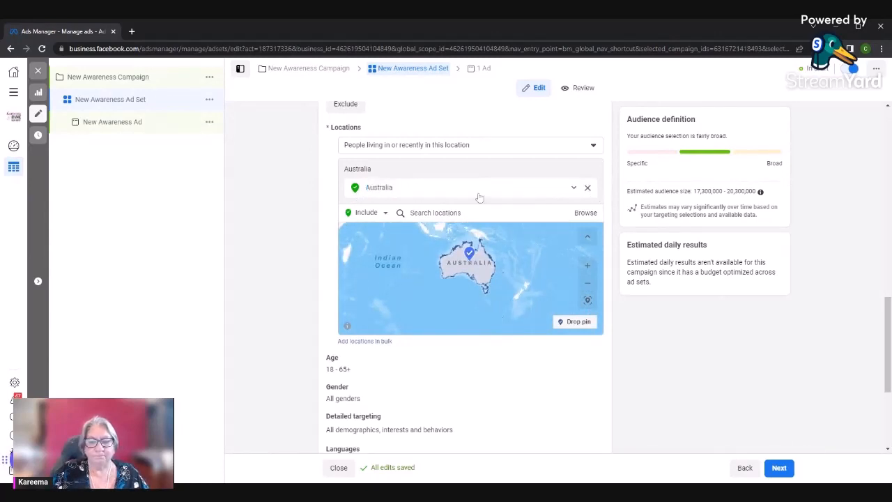
click(415, 177)
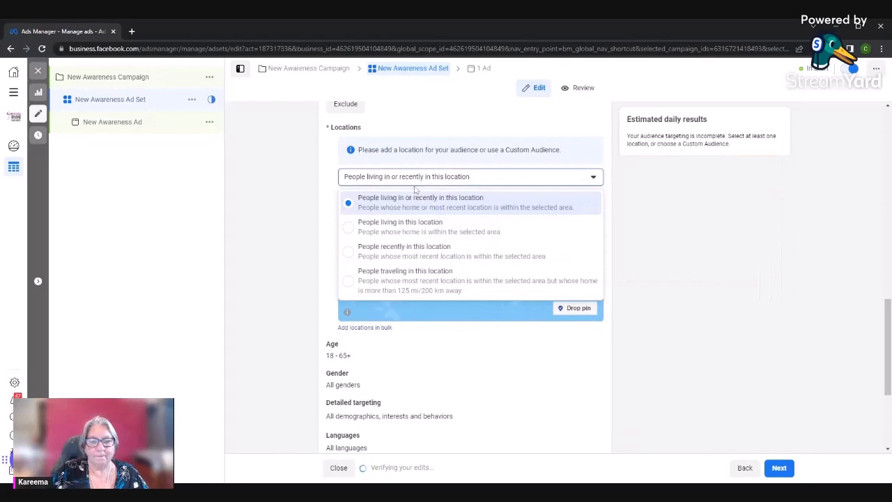
click(509, 353)
Search for New South Wales and include it as the audience's target location
click(427, 200)
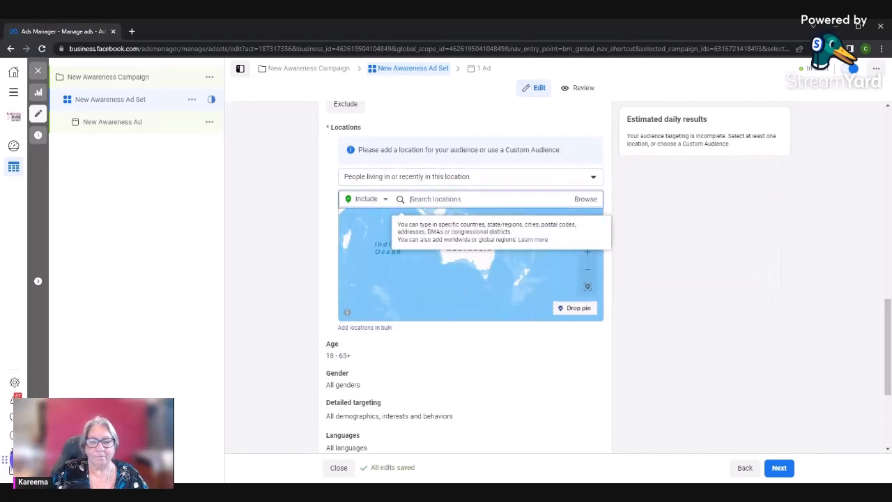
text(New)
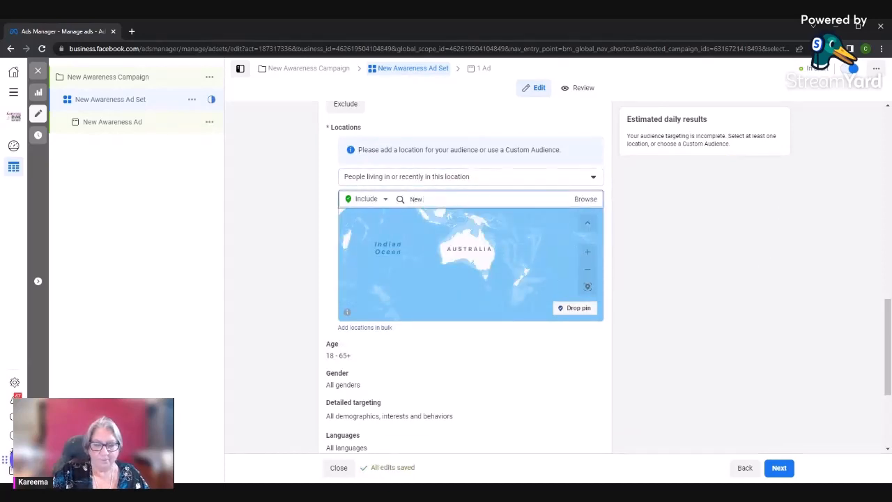
text( South)
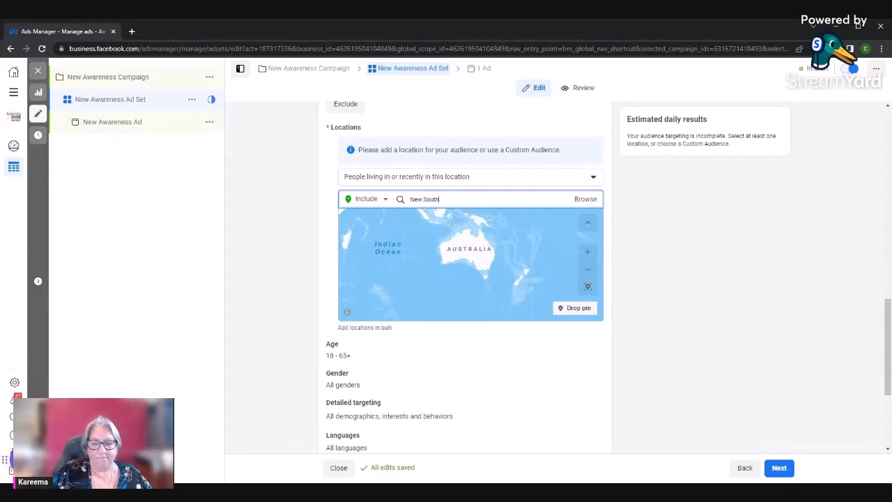
click(502, 221)
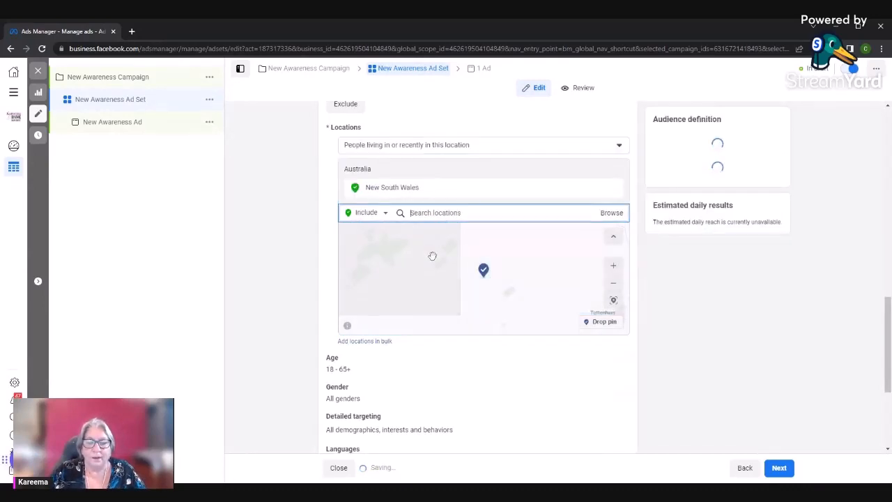
Look at the include and exclude choices and target people traveling in this location
click(383, 216)
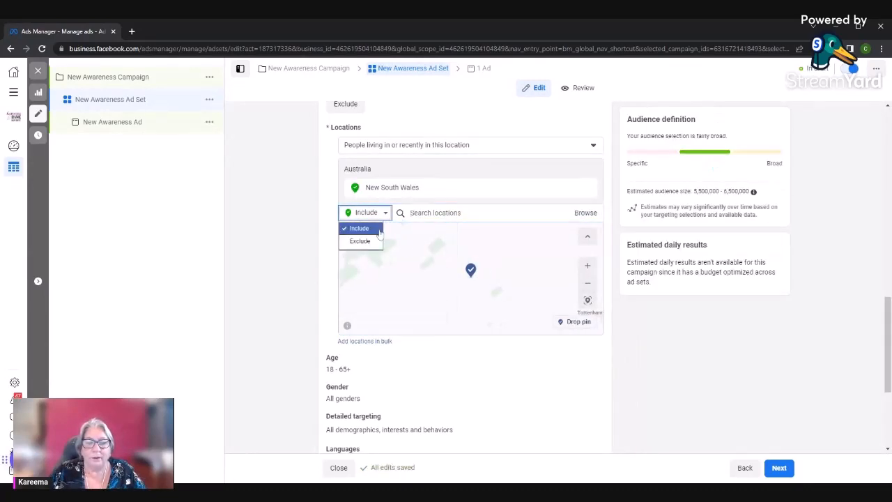
click(448, 145)
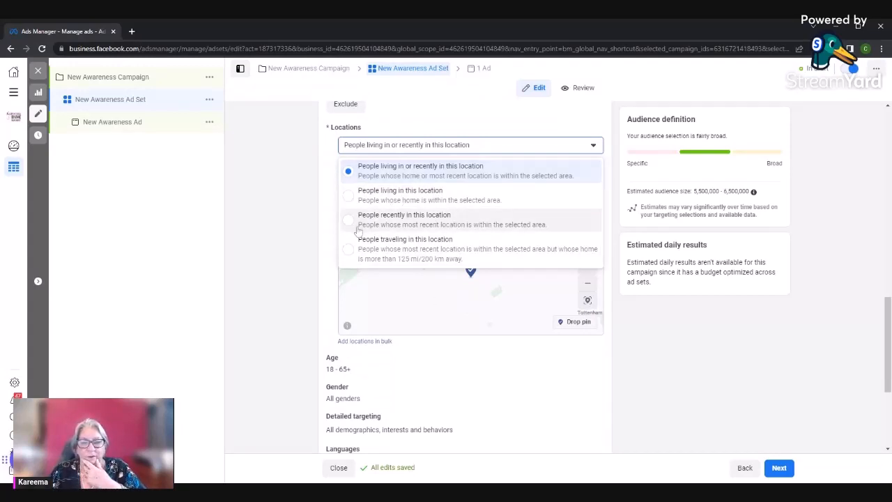
click(350, 249)
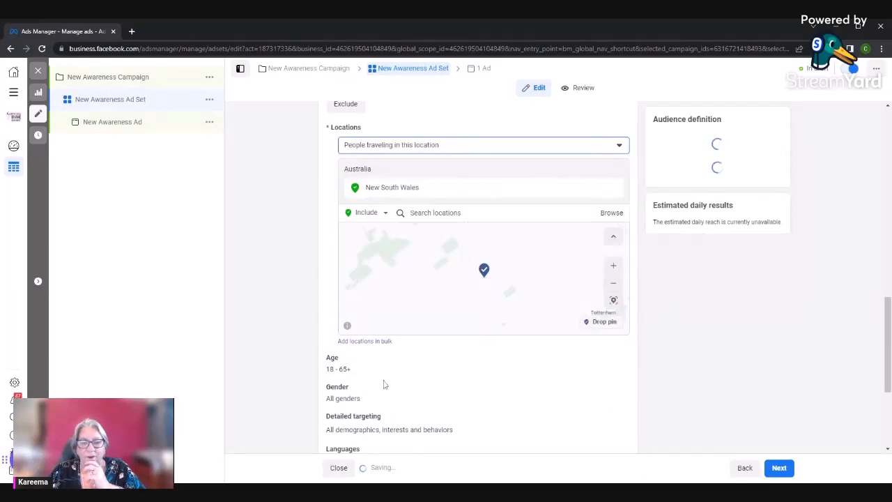
Replace New South Wales with the city of Cairns, Queensland as the audience's included location
drag(420, 189, 350, 197)
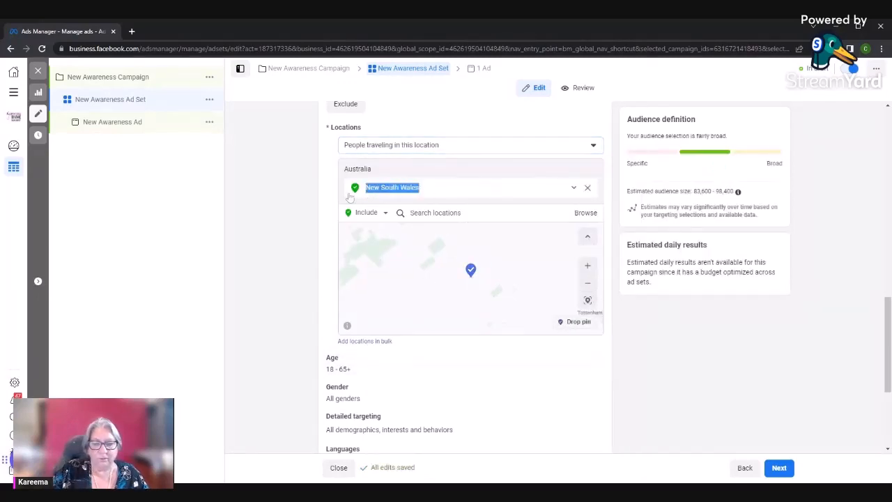
click(457, 199)
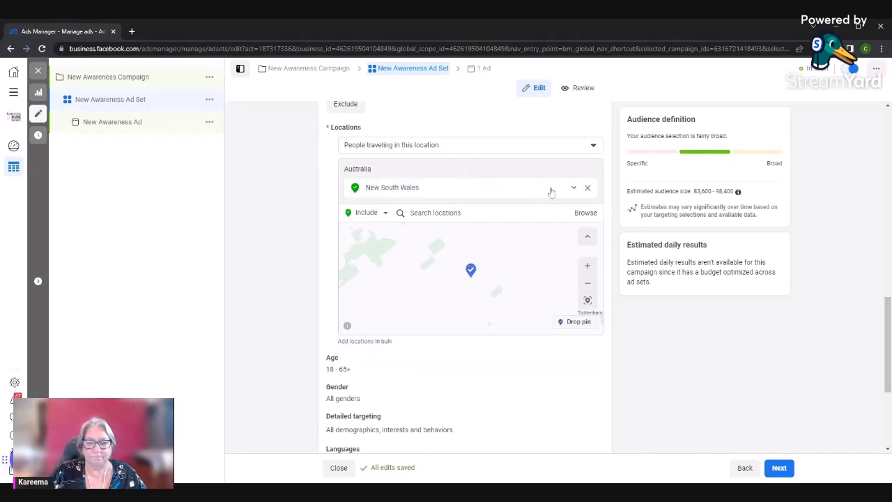
click(587, 187)
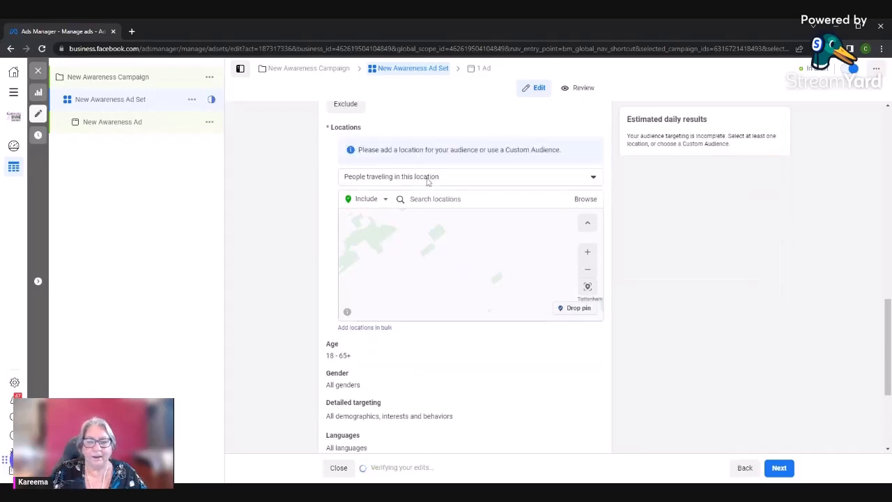
scroll(428, 190, up, 2)
click(433, 296)
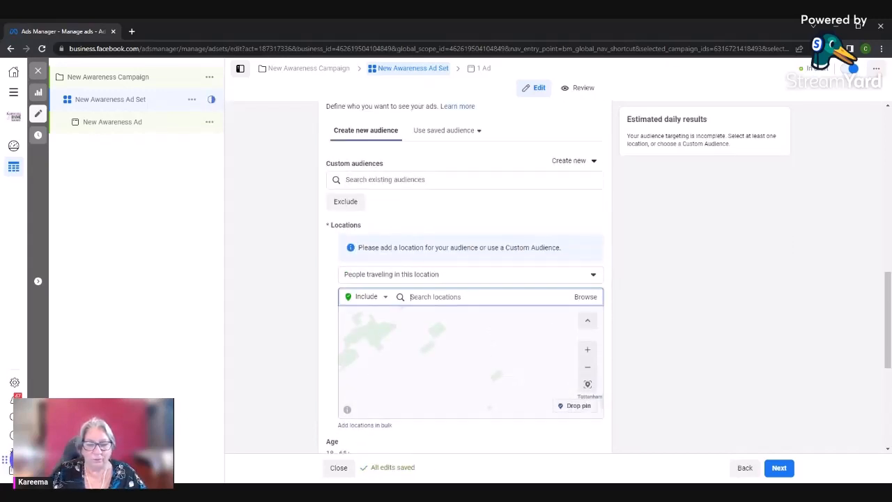
text(Cairns)
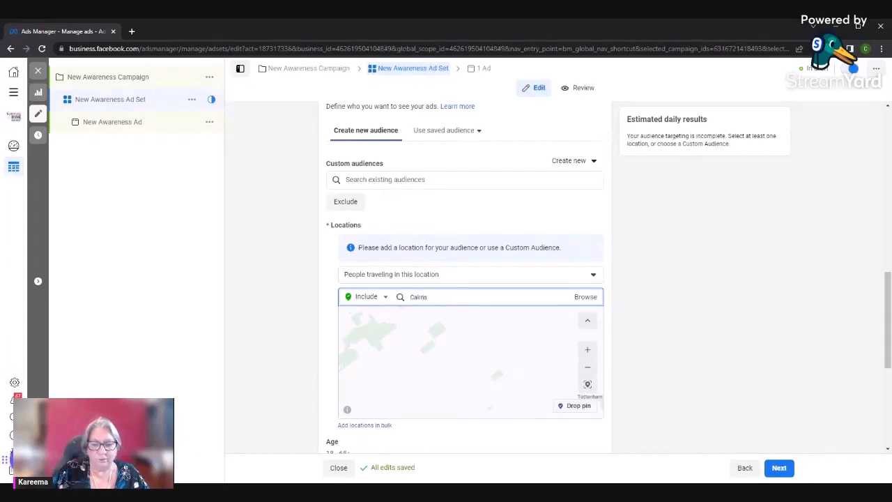
click(442, 321)
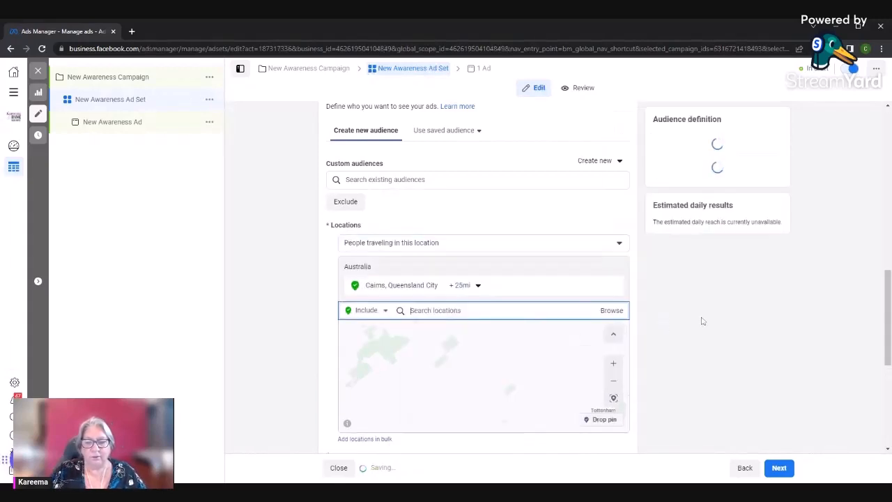
Inspect the area around Cairns on the map and extend the city's targeting radius to 49 mi
scroll(469, 376, up, 3)
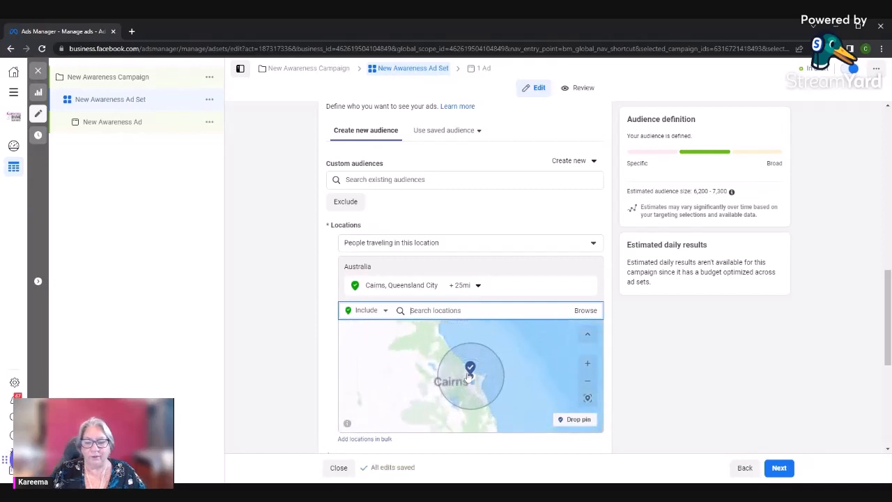
scroll(469, 376, up, 1)
scroll(504, 377, up, 1)
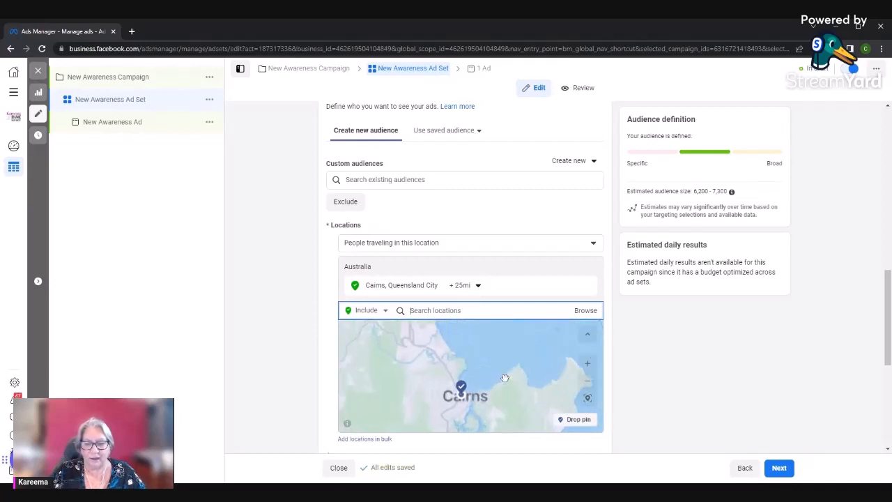
scroll(505, 377, down, 1)
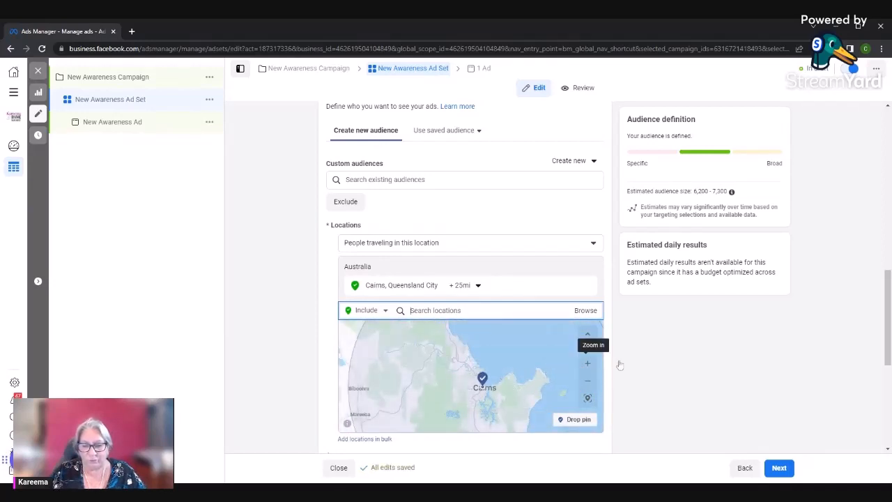
scroll(715, 344, down, 3)
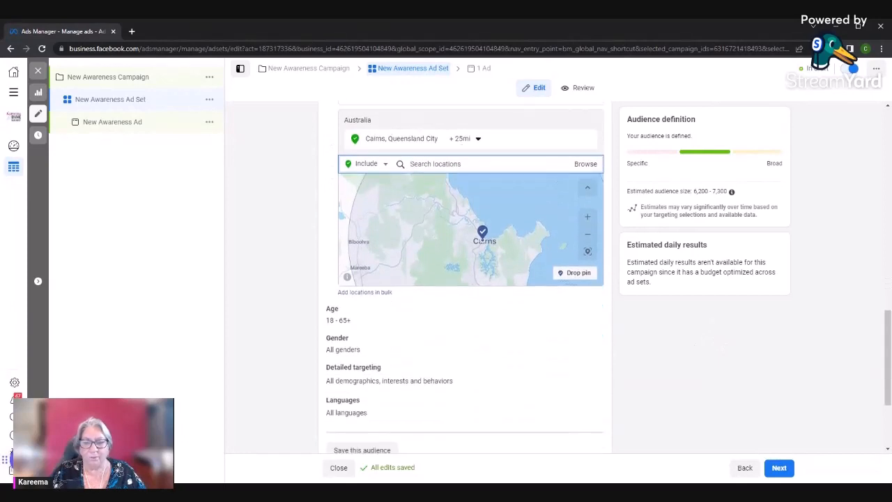
click(478, 139)
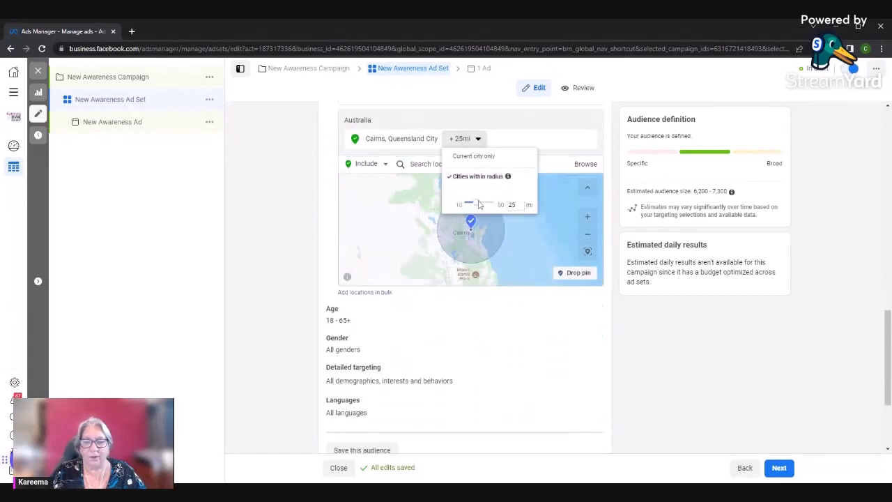
drag(480, 204, 497, 205)
click(653, 334)
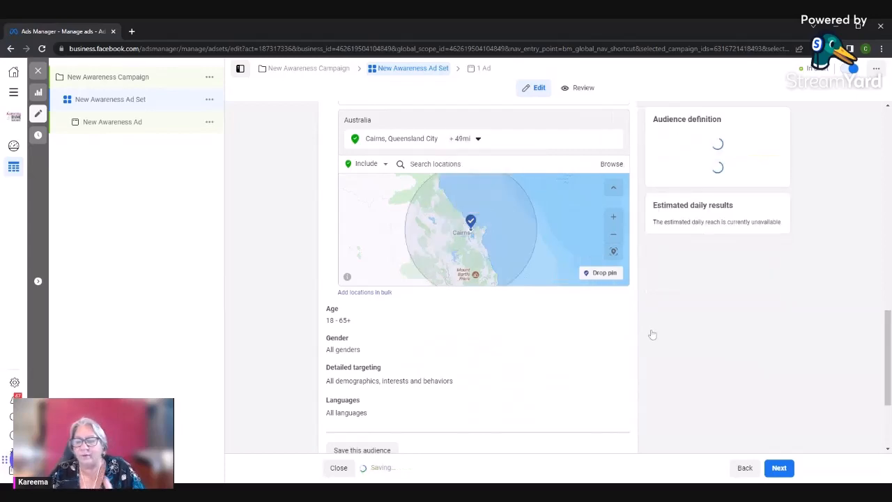
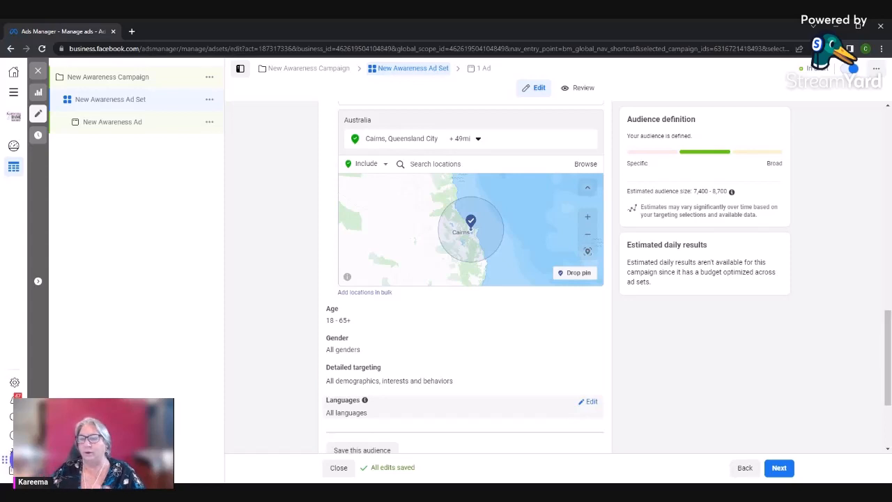
Look at the radius options for Cairns and open the audience's age range for editing
click(478, 139)
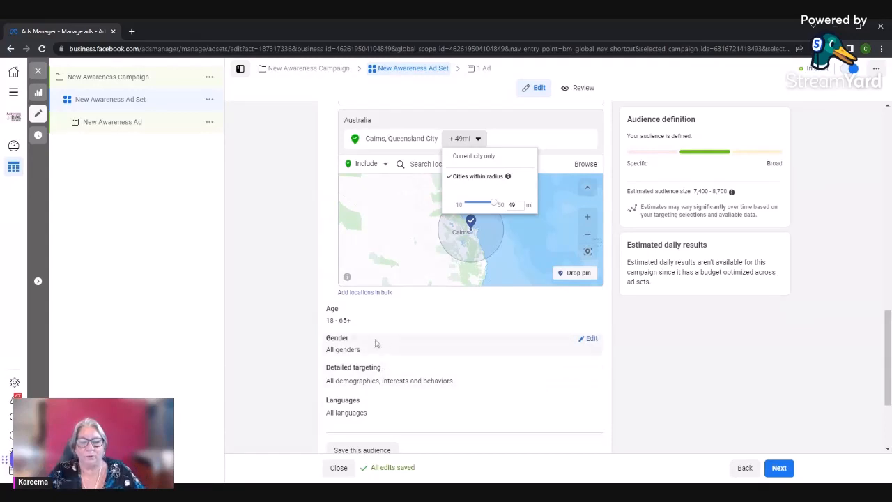
scroll(699, 351, down, 3)
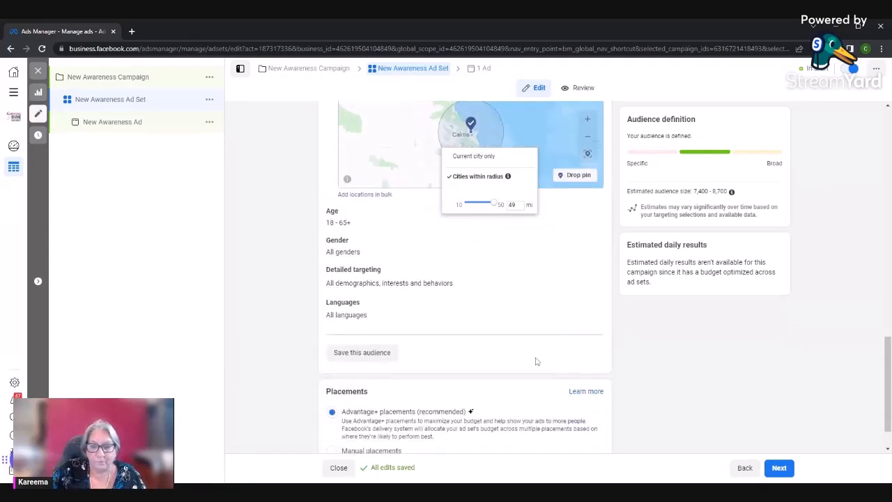
scroll(535, 360, up, 1)
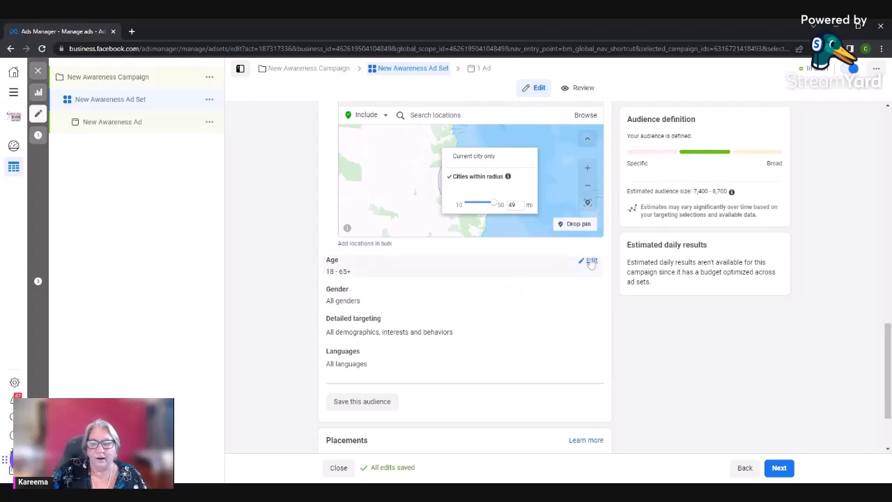
click(591, 260)
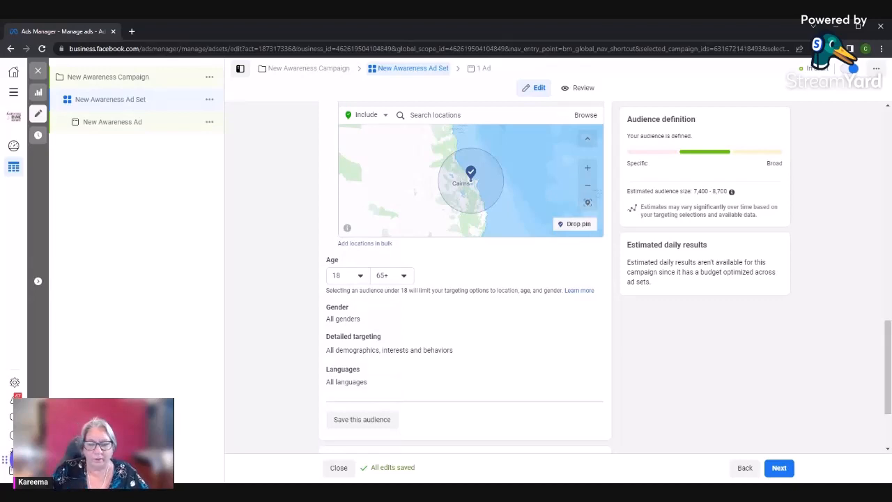
Review the audience settings and look at the option to save this audience, without saving it
scroll(472, 347, down, 1)
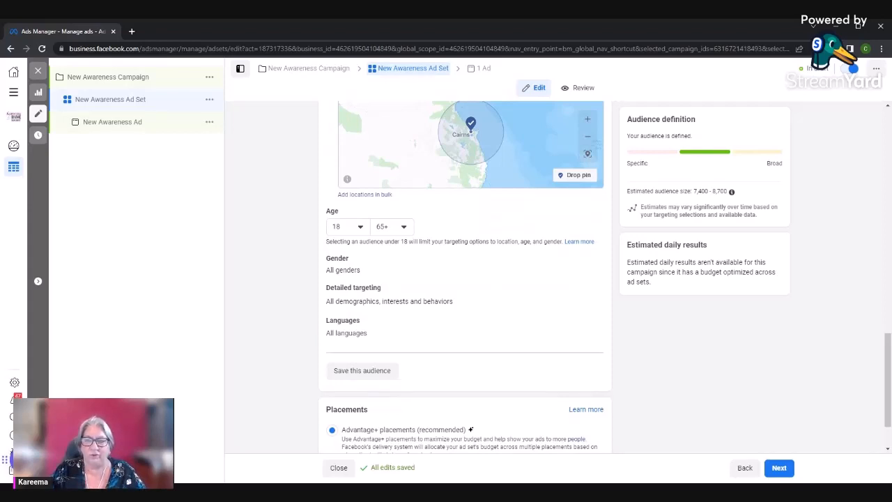
scroll(443, 361, down, 1)
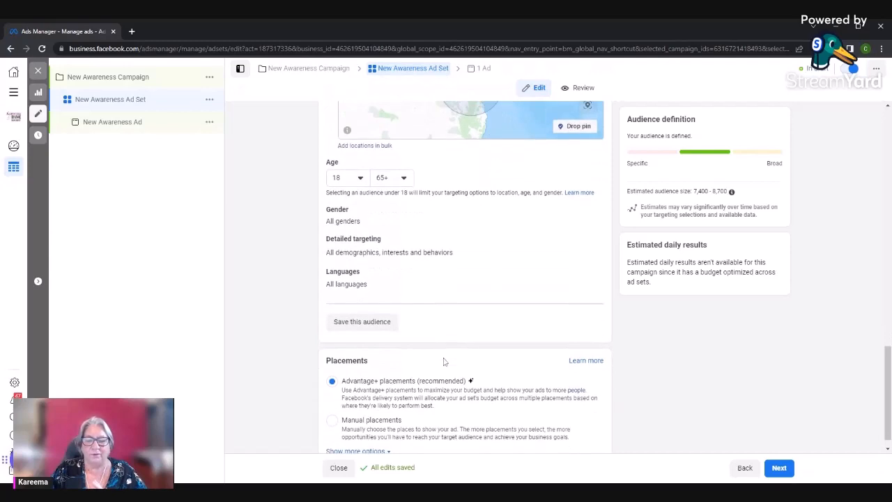
scroll(443, 361, up, 5)
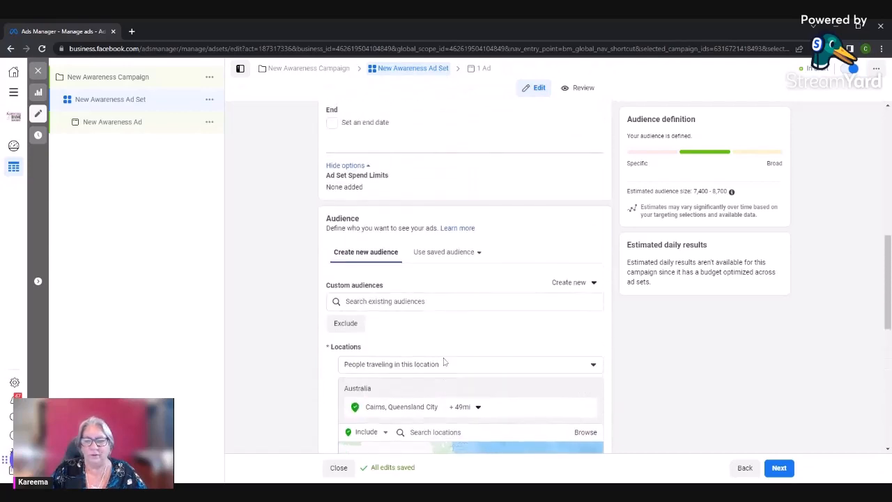
scroll(359, 288, down, 6)
click(362, 305)
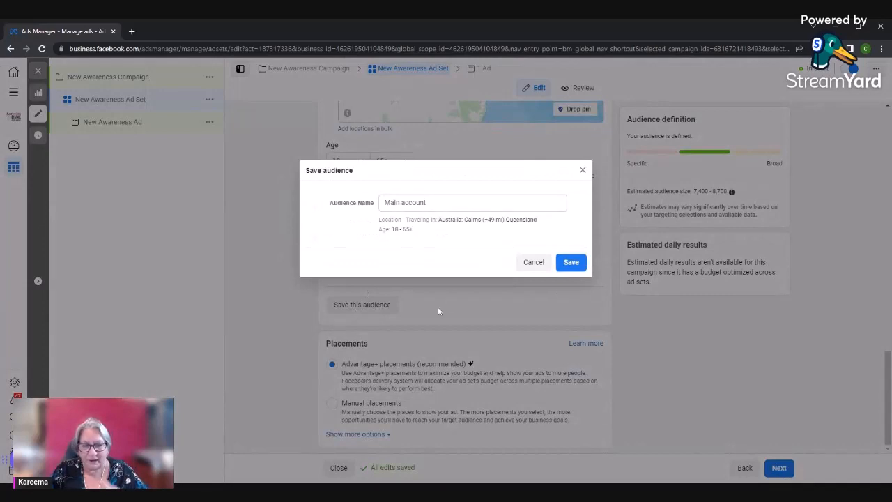
click(533, 263)
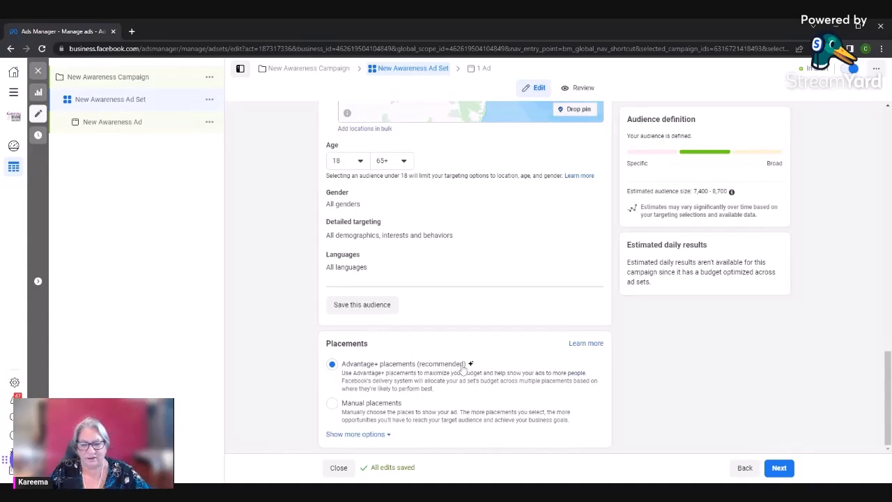
Keep Advantage+ placements for the ad set and proceed to the New Awareness Ad's settings
scroll(456, 386, up, 4)
scroll(481, 397, down, 4)
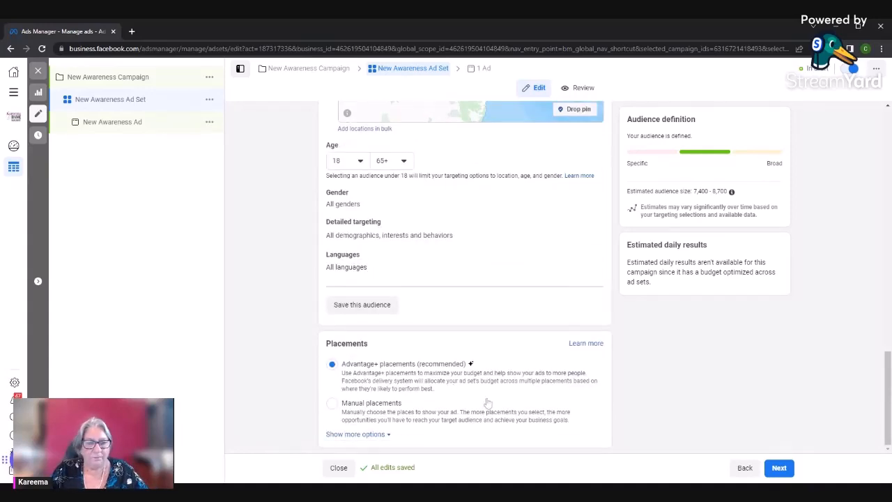
click(778, 468)
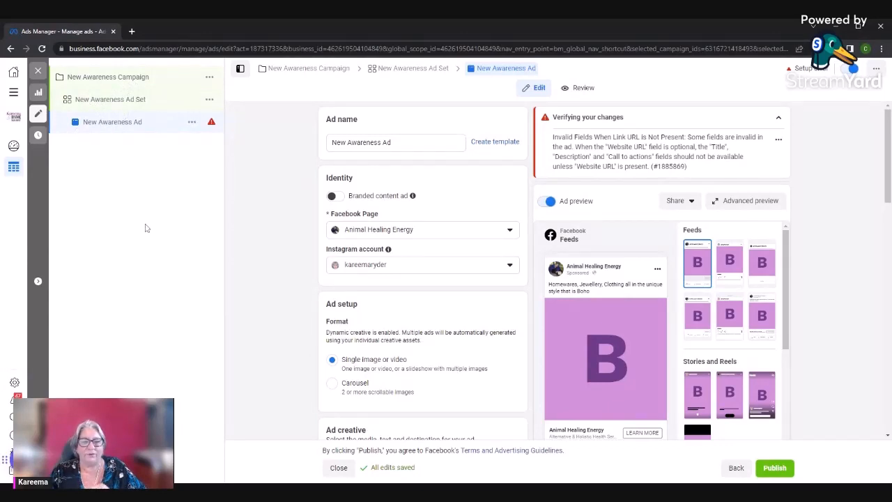
Collapse the verification notice and set the ad's Instagram account to animalmessenger
click(778, 118)
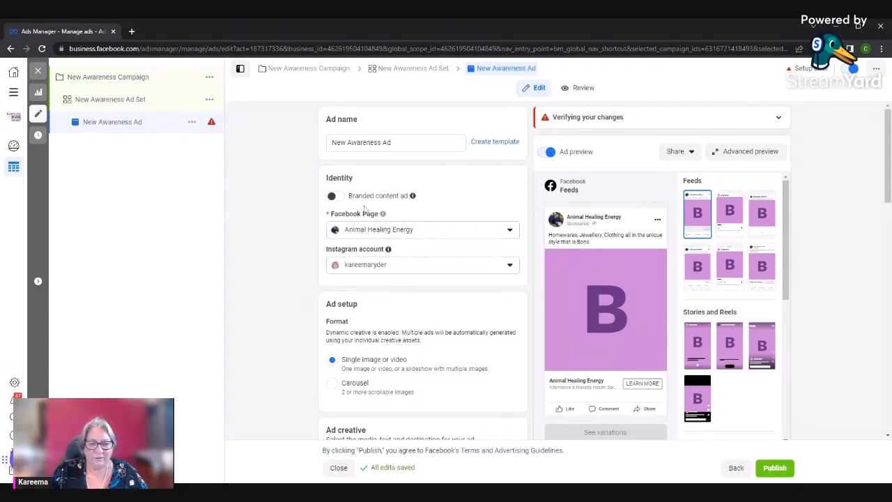
click(510, 265)
click(385, 307)
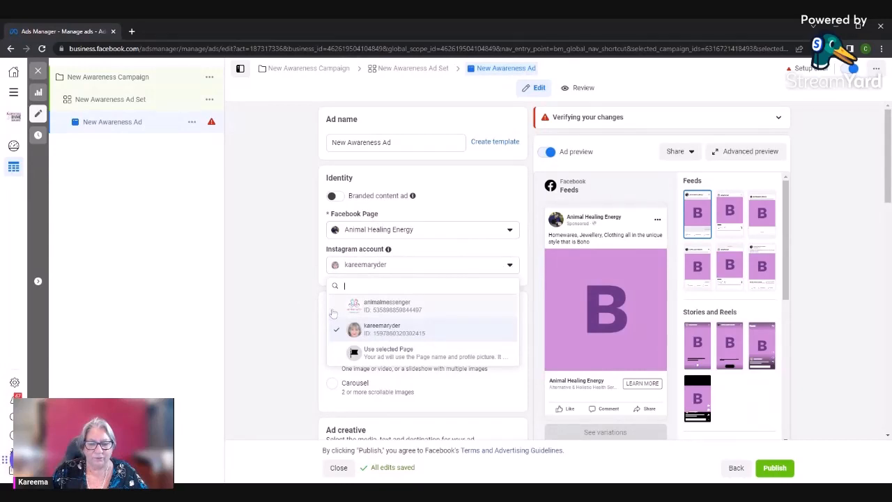
Try to remove the prefilled address from the website creative source, then switch to the ad set and back to the ad
scroll(293, 312, down, 2)
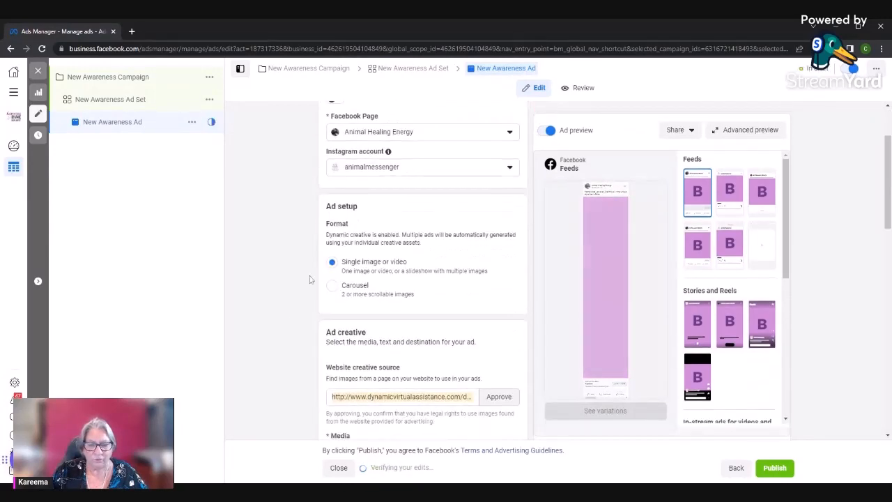
scroll(289, 282, down, 1)
scroll(291, 283, down, 2)
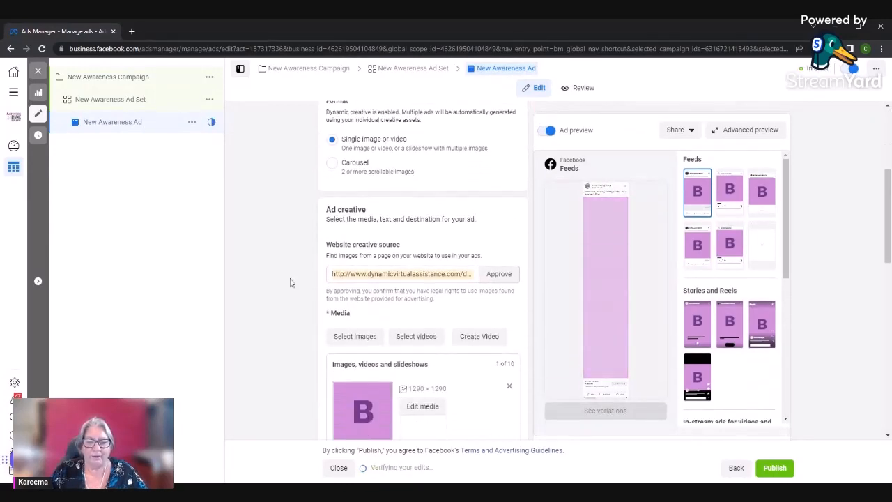
scroll(291, 282, down, 1)
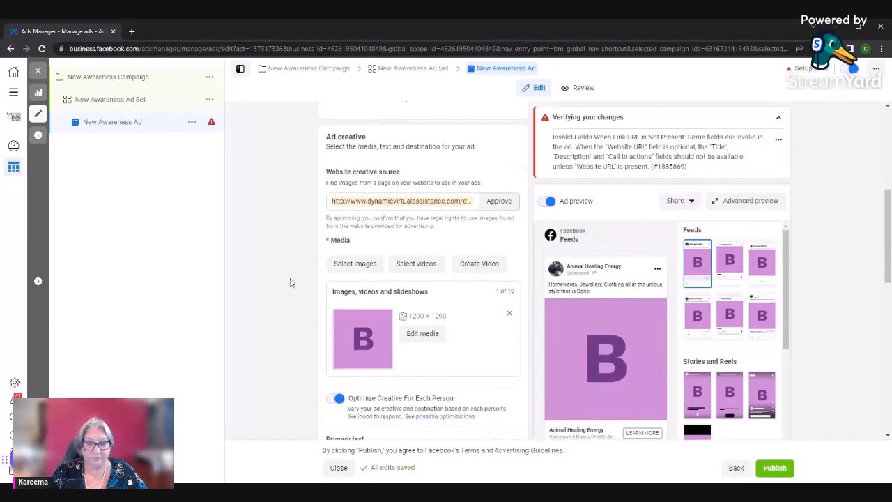
scroll(291, 282, up, 1)
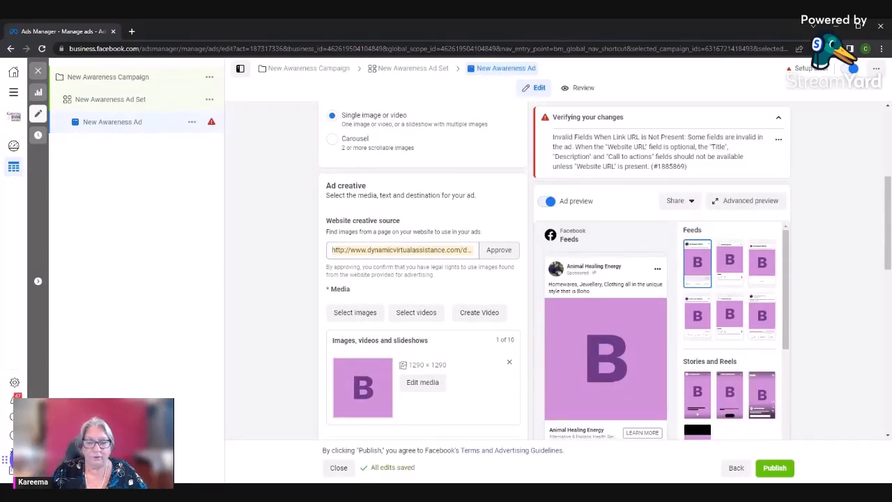
drag(331, 249, 487, 252)
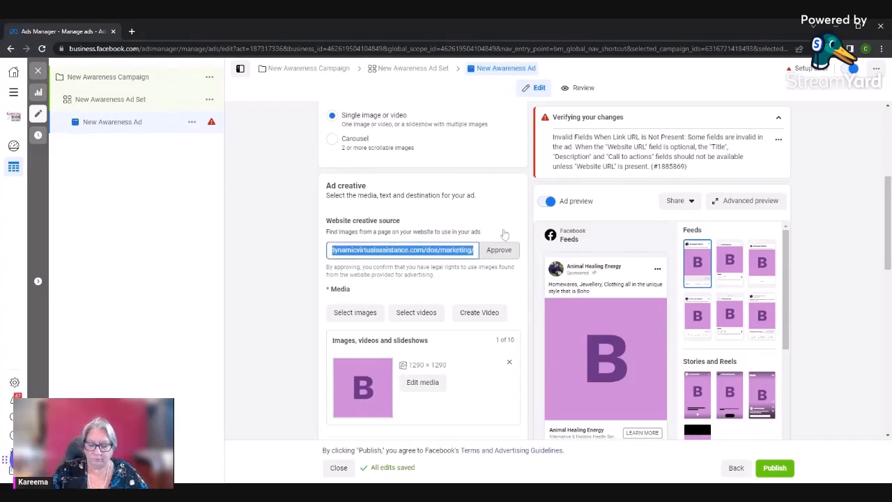
key(BackSpace)
scroll(293, 275, down, 2)
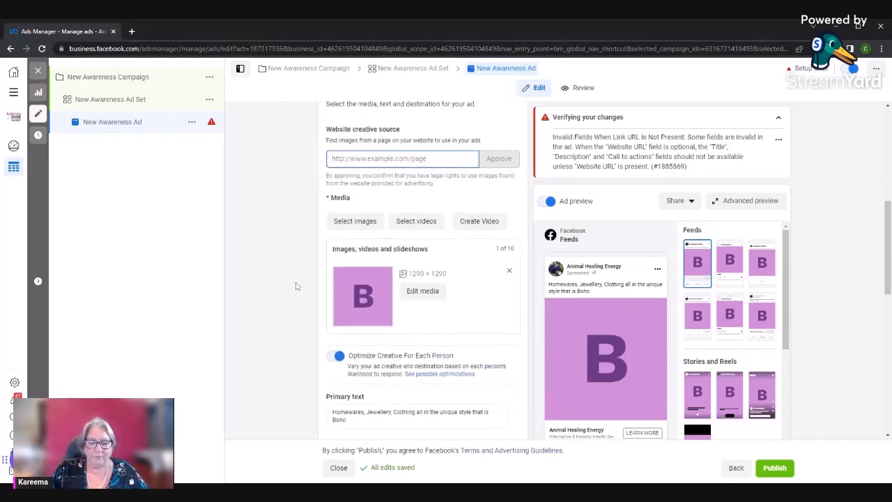
scroll(293, 276, up, 2)
click(105, 99)
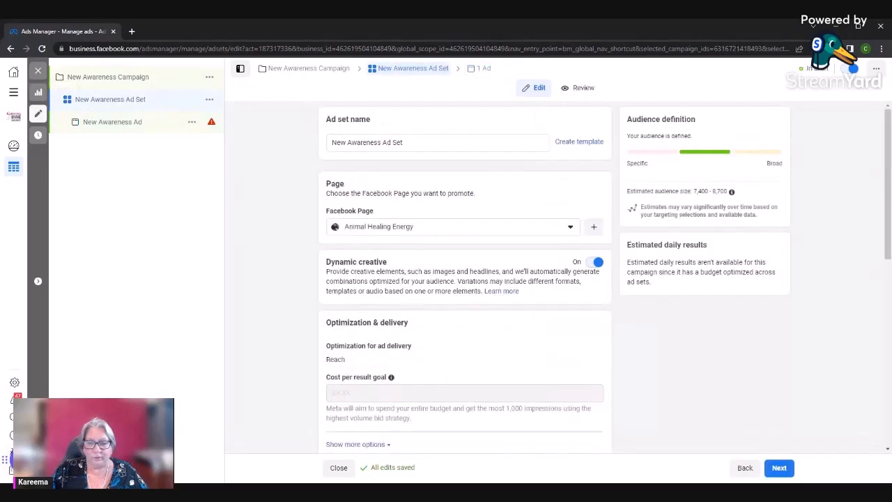
click(111, 124)
Clear the ad's website creative source address and look over the primary text, headline and website URL fields
scroll(271, 263, down, 5)
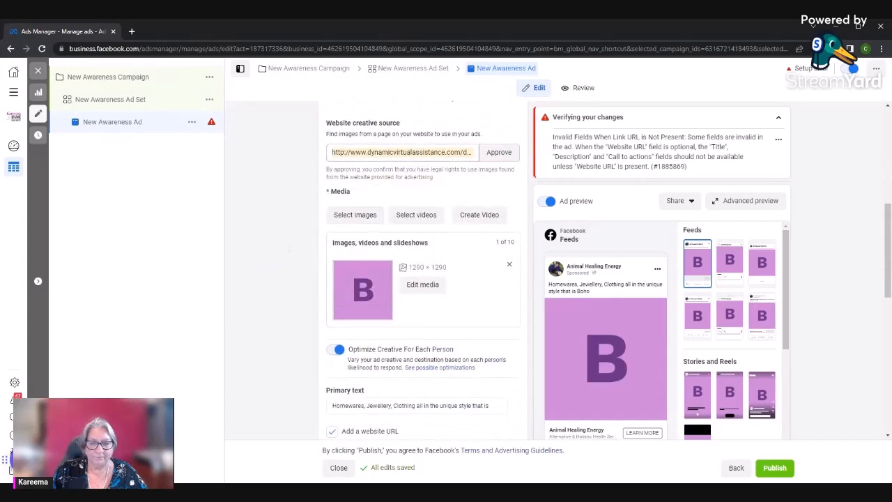
drag(333, 152, 488, 160)
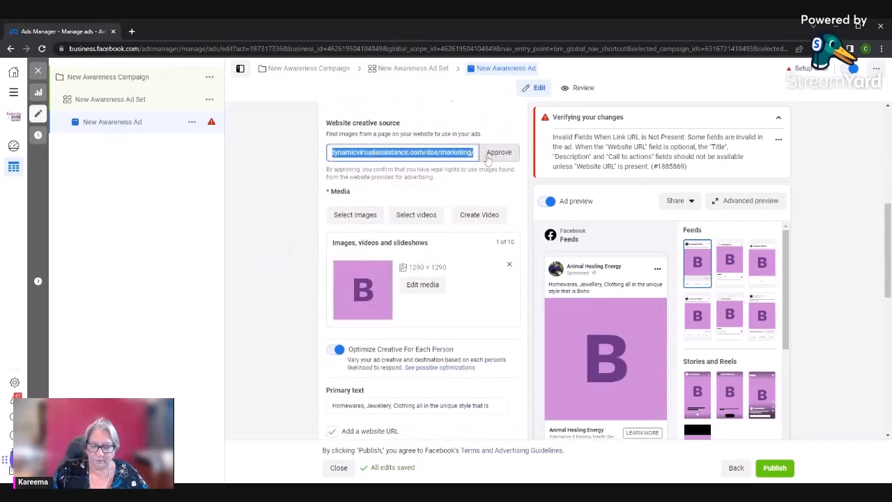
key(BackSpace)
click(290, 184)
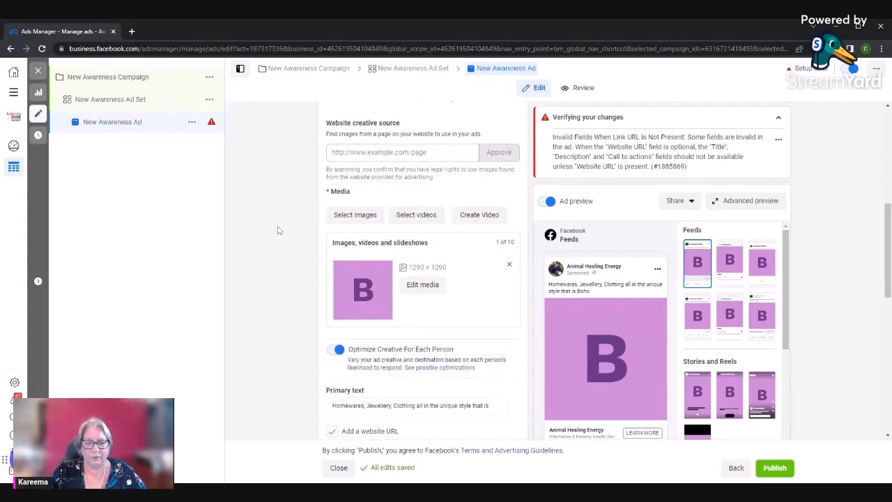
scroll(281, 232, down, 1)
scroll(304, 270, down, 2)
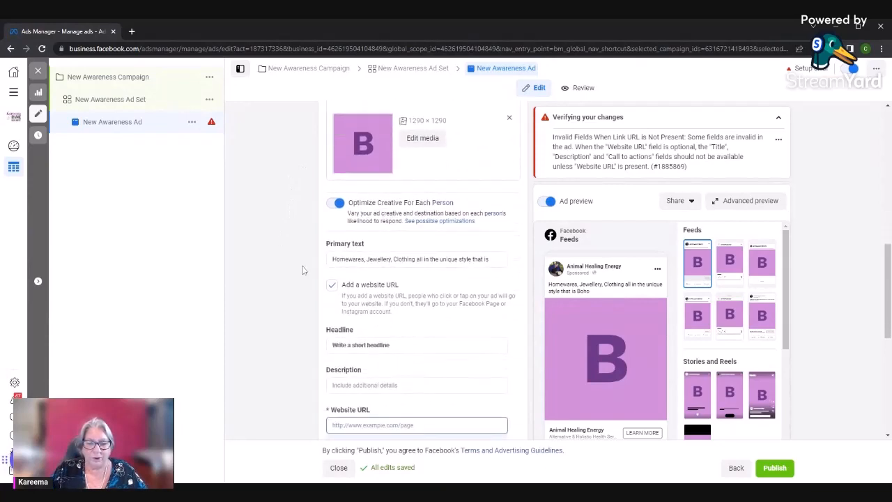
scroll(304, 270, up, 1)
scroll(304, 271, up, 2)
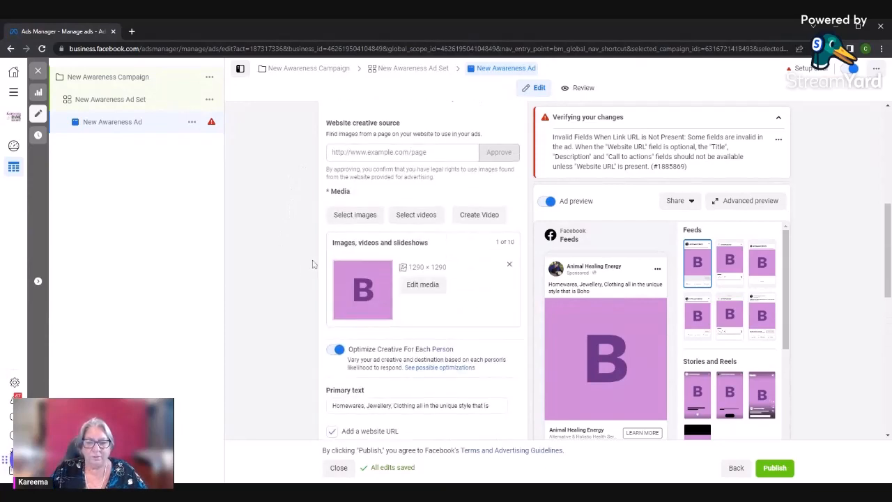
Add six images from the Animal Healing Energy page, including the floral wreath, horses and golden dog pictures, to the ad's media
click(355, 215)
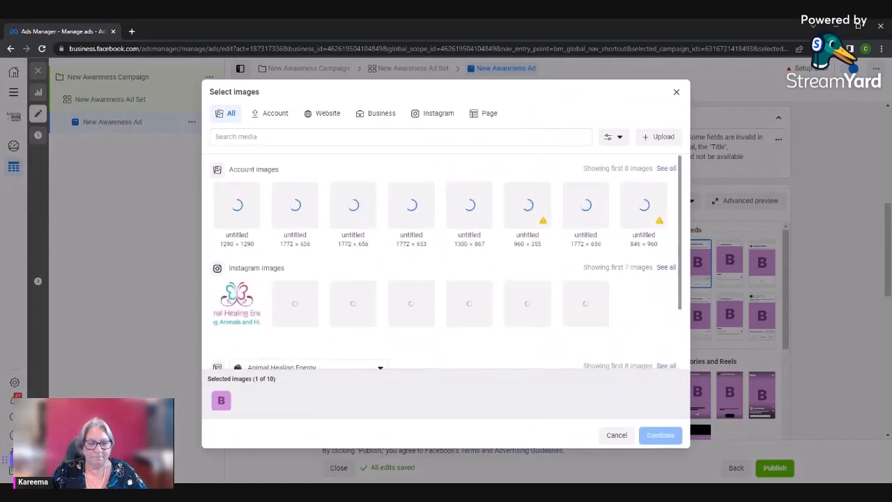
scroll(251, 317, down, 1)
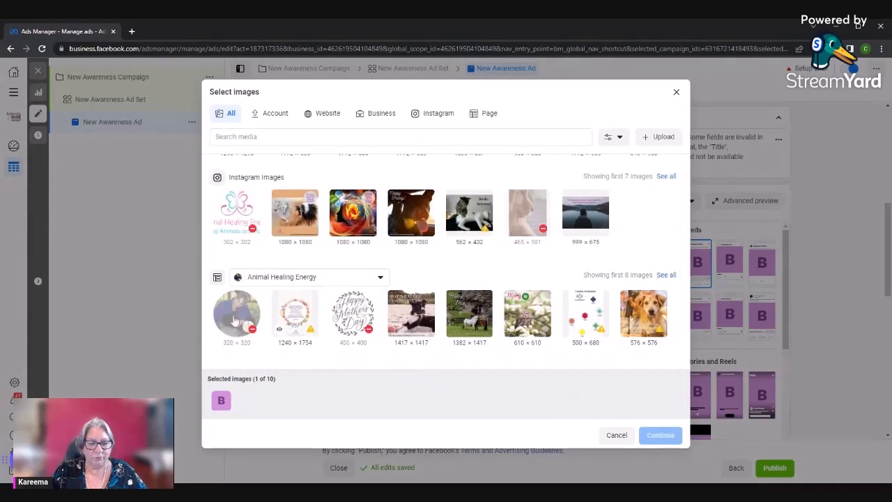
click(295, 325)
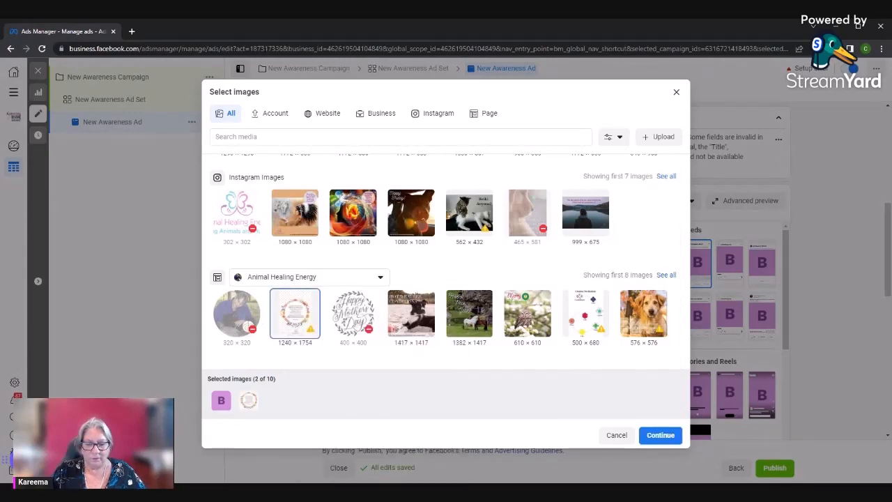
click(428, 325)
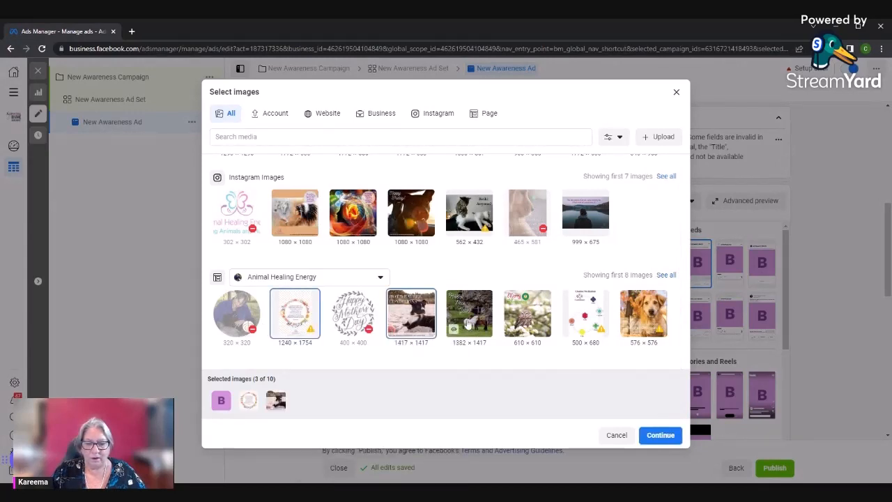
click(455, 328)
click(511, 328)
click(585, 313)
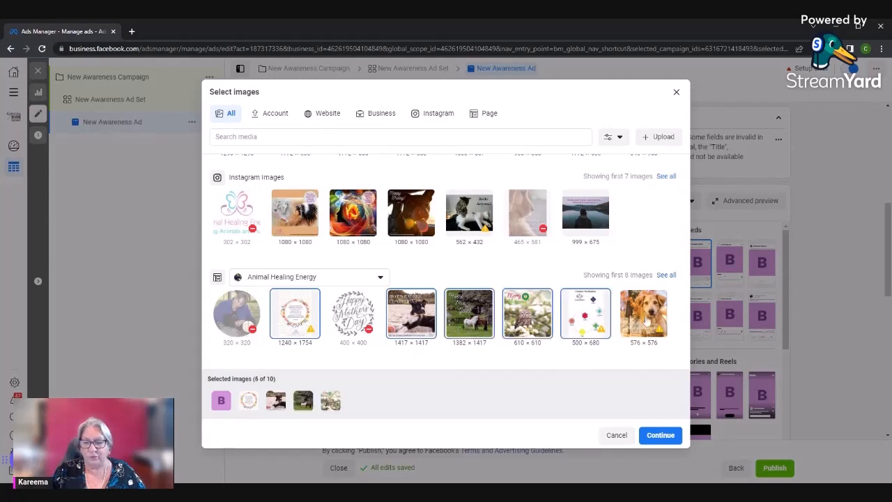
click(642, 315)
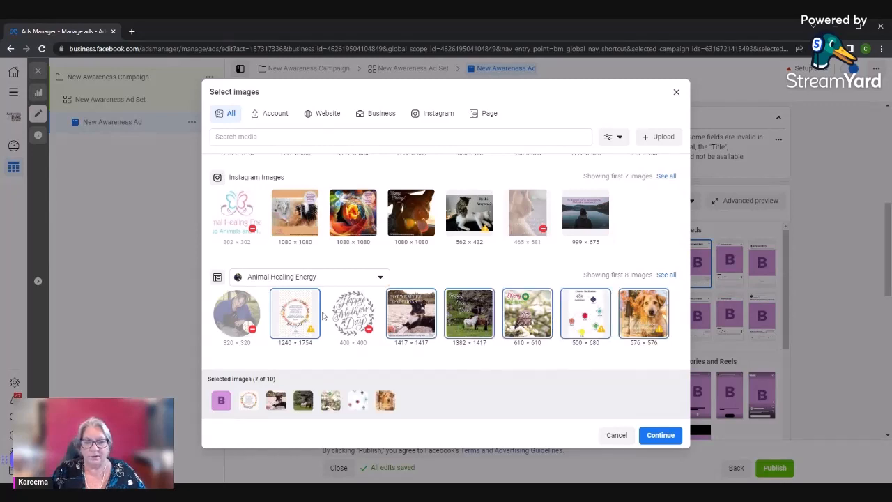
scroll(323, 313, up, 2)
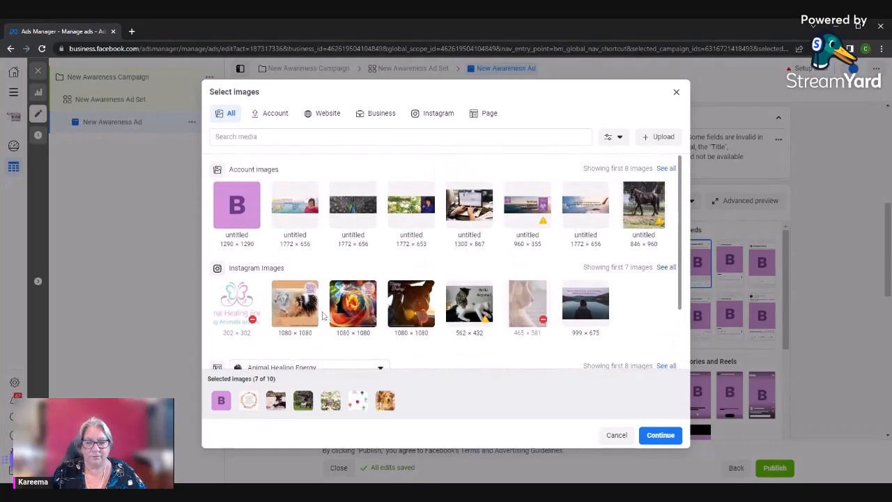
scroll(395, 320, down, 2)
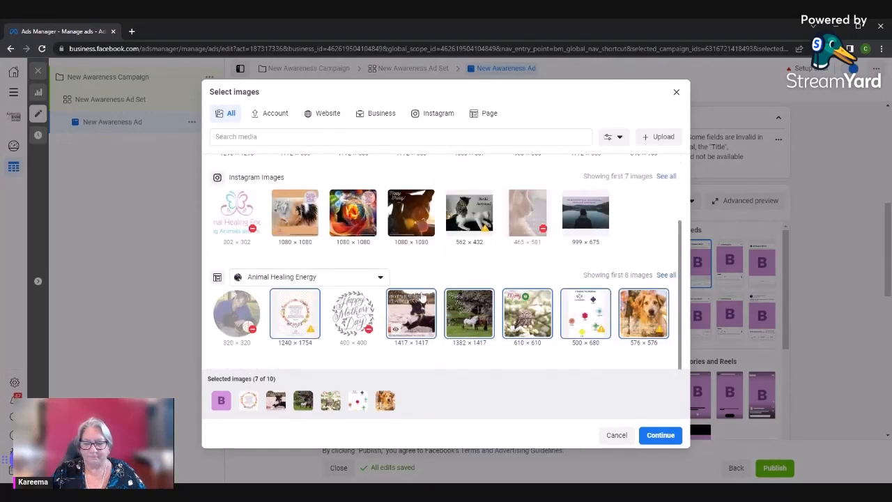
mouse_move(408, 322)
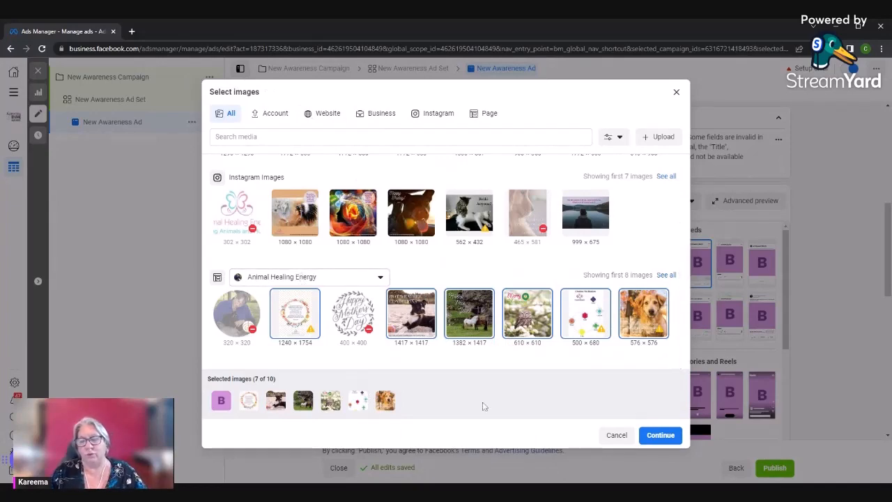
click(657, 434)
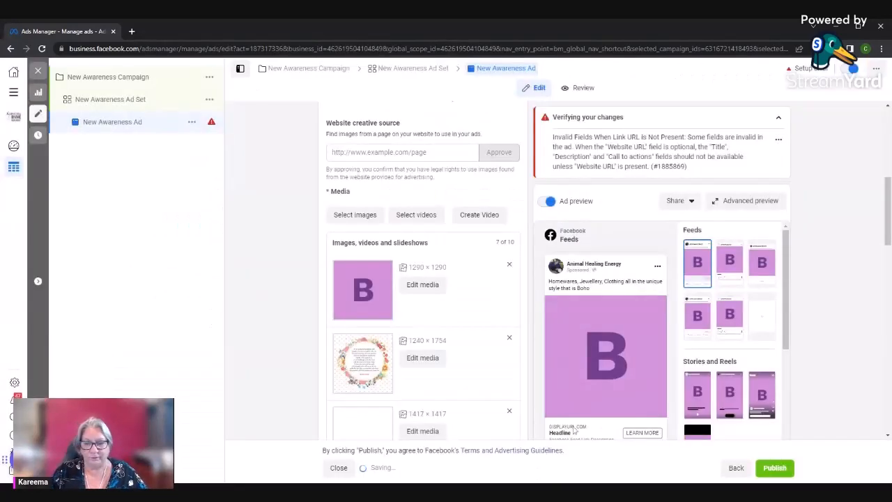
Add the three account videos (teal, HELP sign and purple thumbnails) to the ad's media
scroll(390, 310, up, 4)
scroll(432, 432, down, 2)
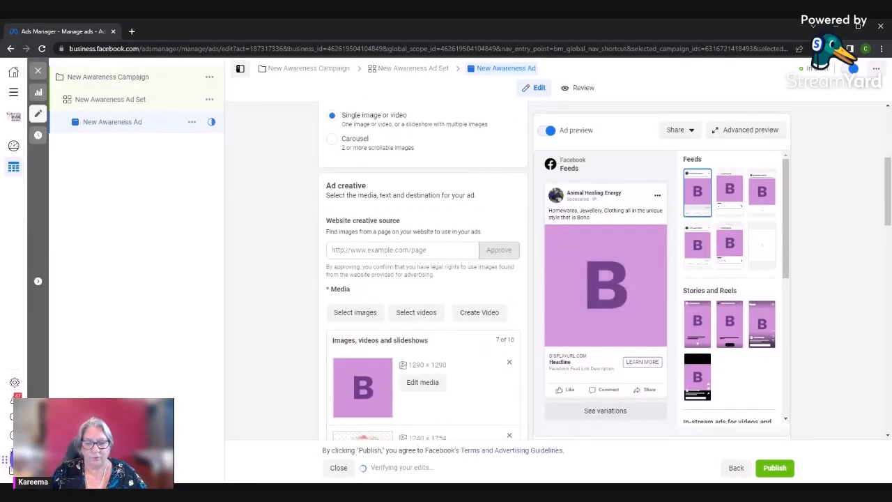
scroll(423, 313, down, 3)
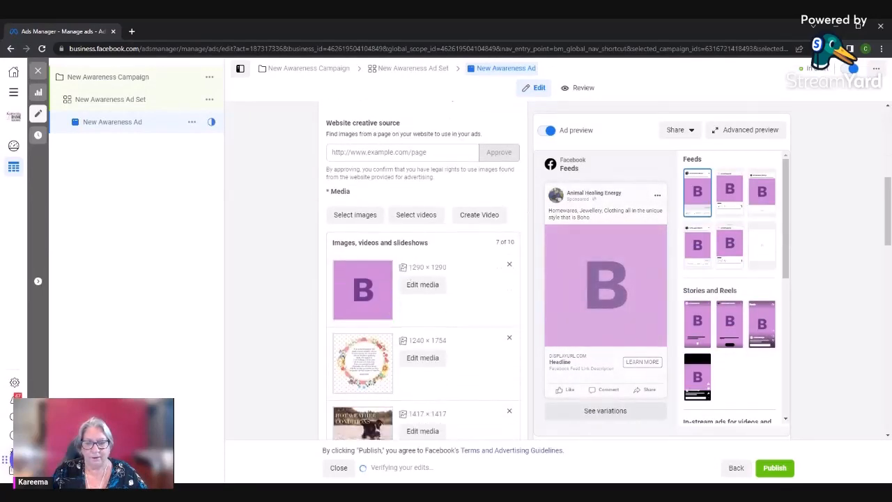
click(416, 215)
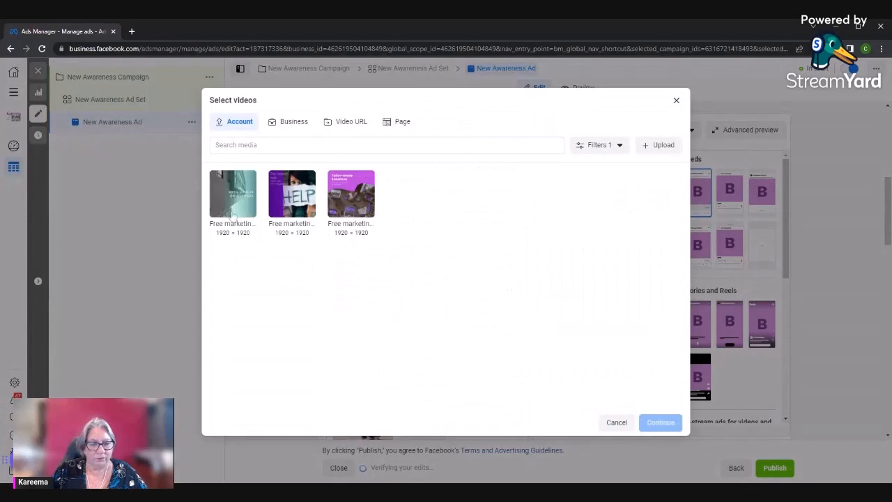
click(232, 209)
click(291, 204)
click(352, 205)
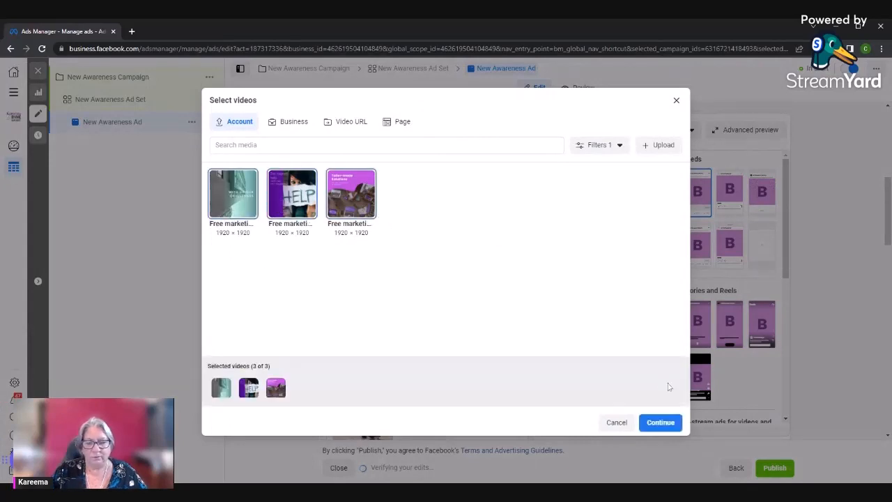
click(661, 422)
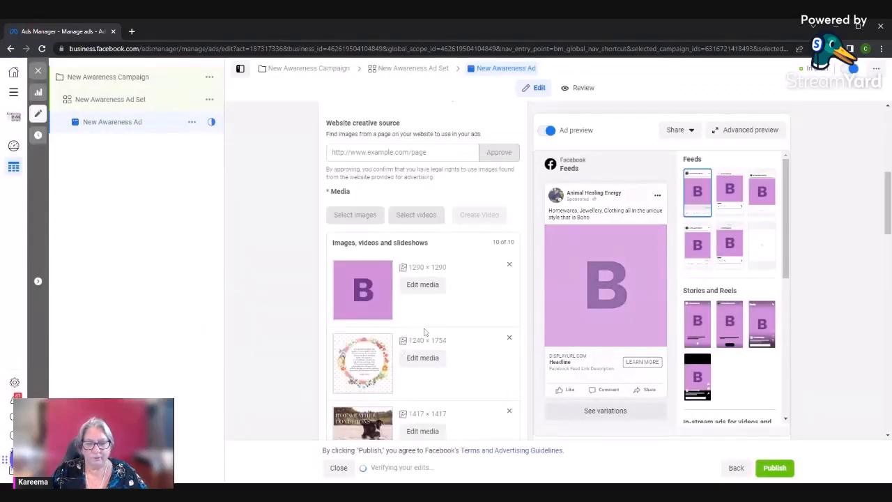
Review the ad's images and videos, the single image and carousel format options, and the Optimize Creative For Each Person setting
scroll(444, 325, down, 5)
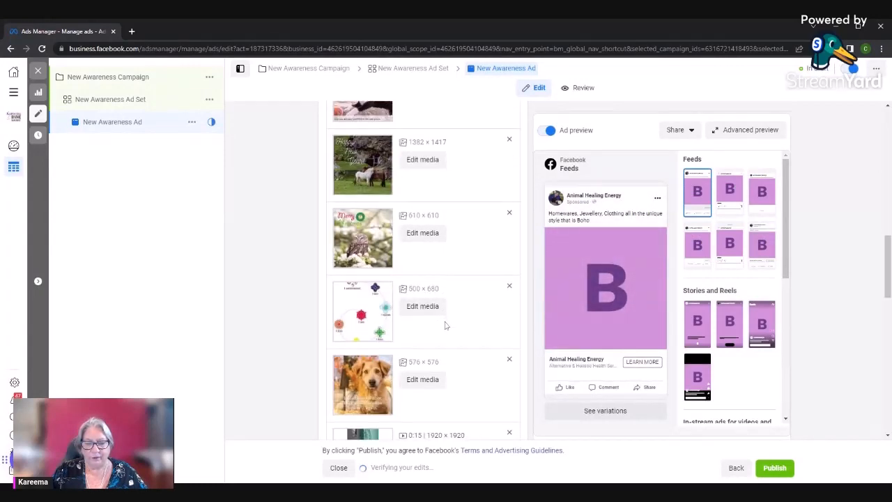
scroll(445, 324, down, 4)
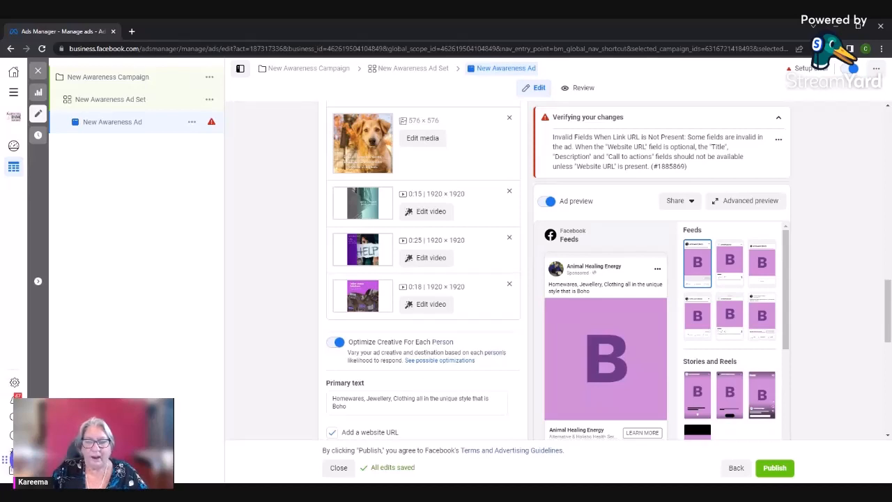
scroll(445, 324, up, 8)
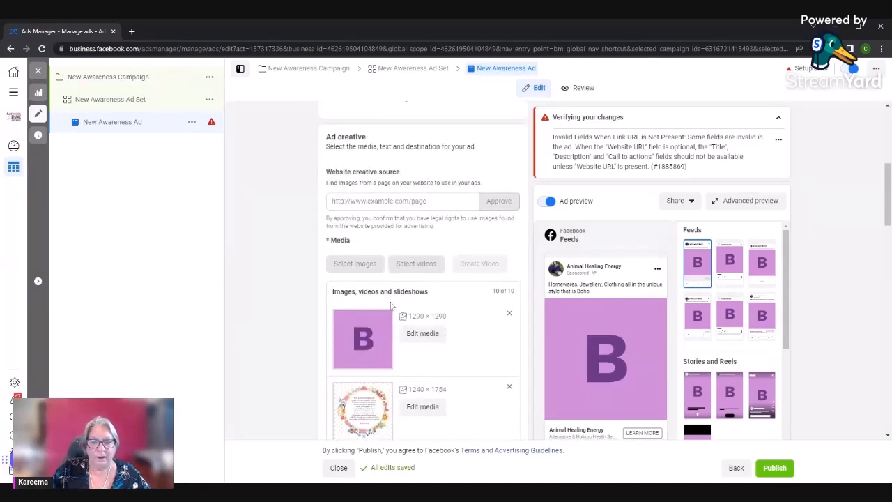
scroll(391, 305, up, 3)
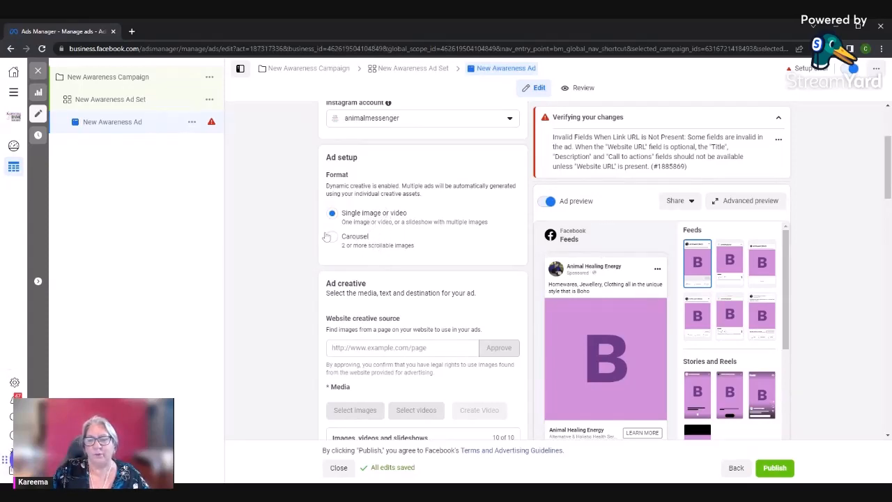
scroll(365, 253, down, 4)
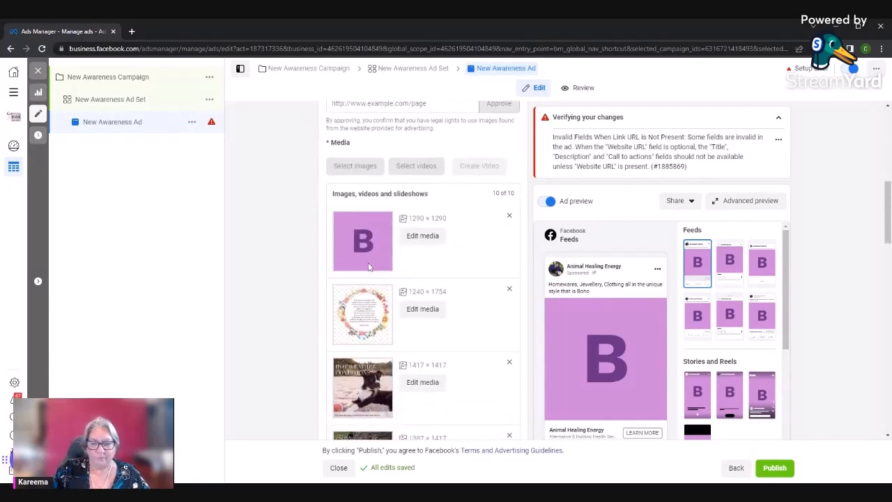
scroll(369, 268, up, 2)
scroll(369, 268, up, 4)
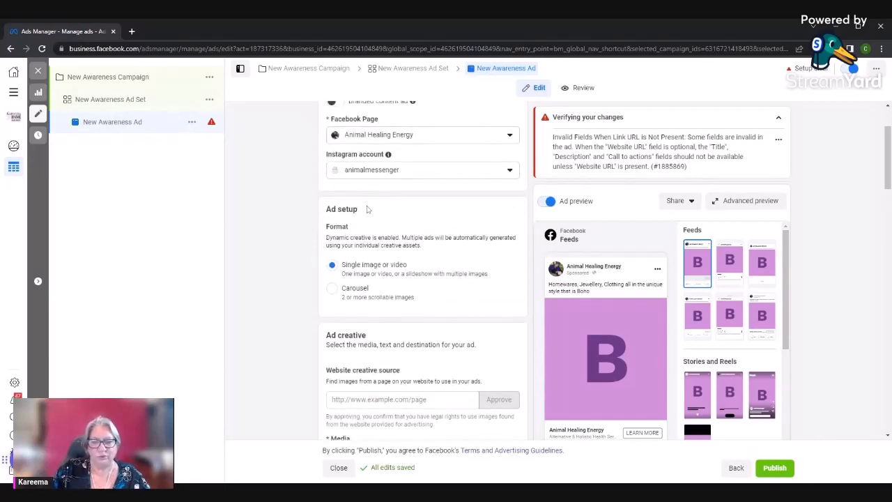
scroll(365, 253, down, 2)
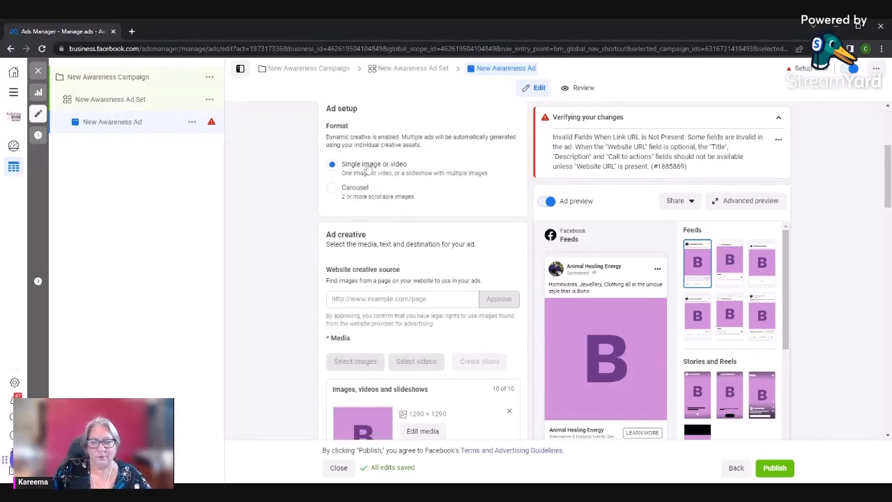
scroll(369, 255, down, 8)
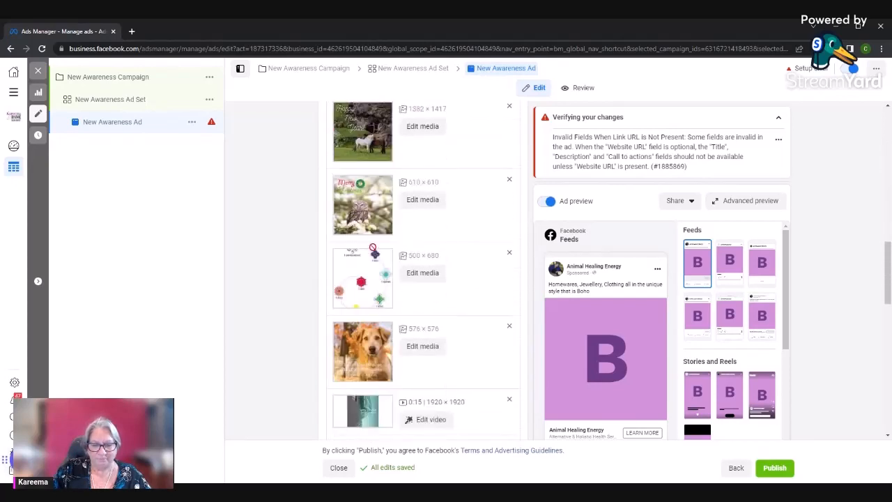
scroll(374, 251, down, 2)
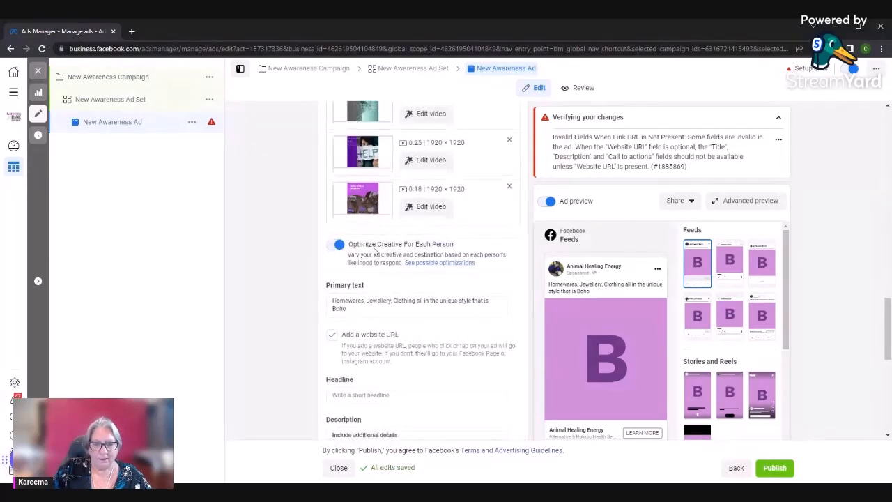
Replace the ad's existing primary text with "Copy 1"
scroll(374, 252, down, 1)
click(376, 206)
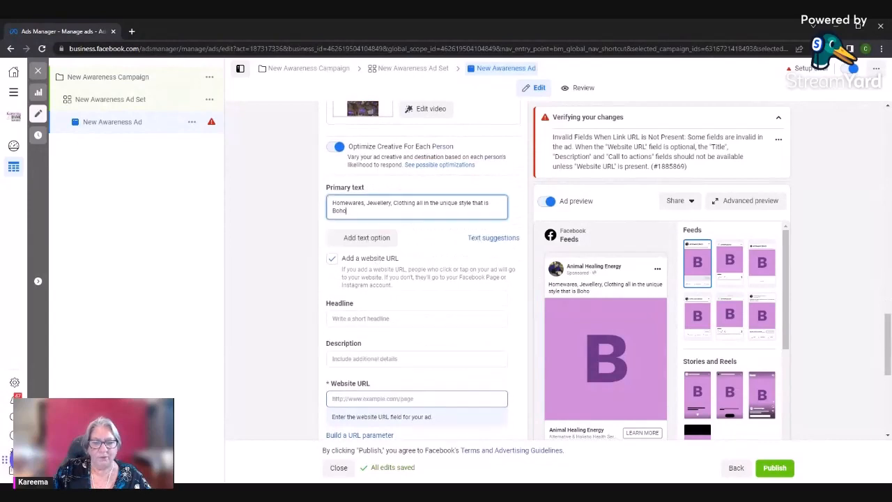
drag(348, 211, 320, 201)
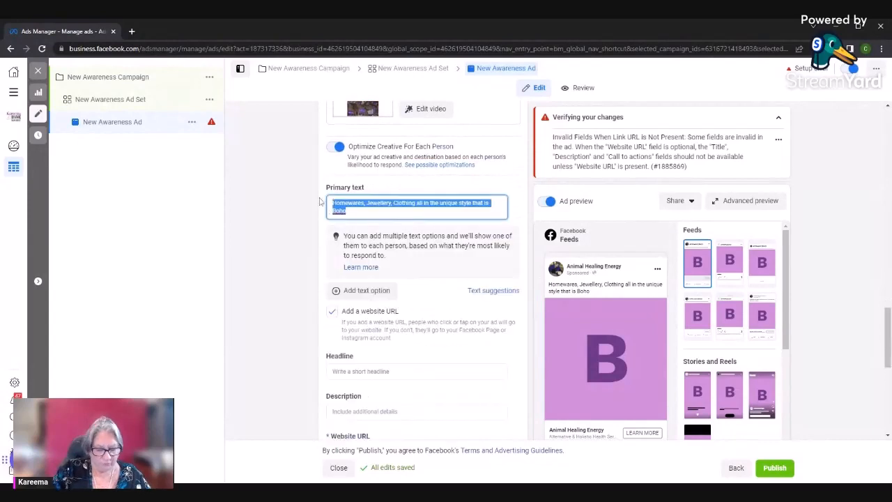
text(Copy 1)
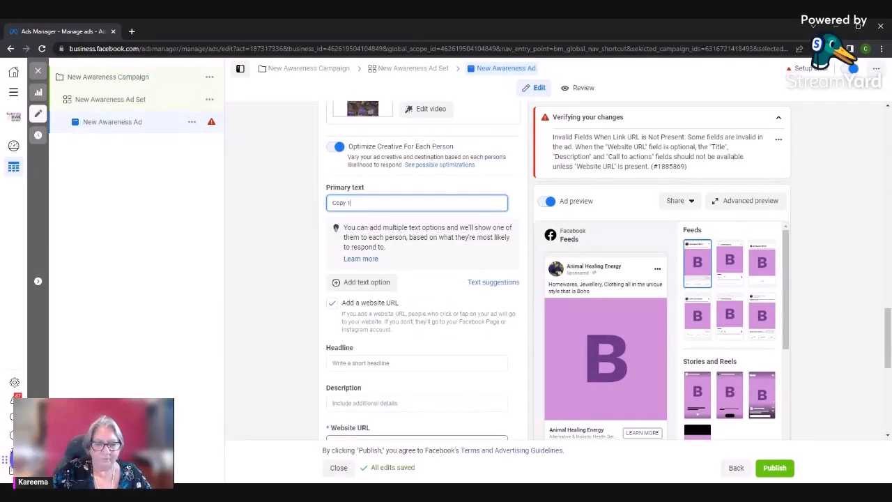
Add two more primary text options reading "Copy 2" and "Copy 3"
click(375, 283)
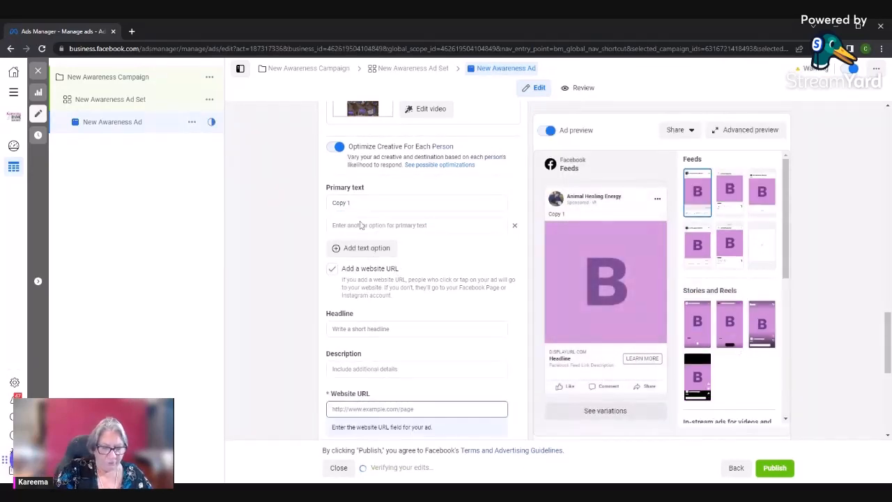
click(380, 225)
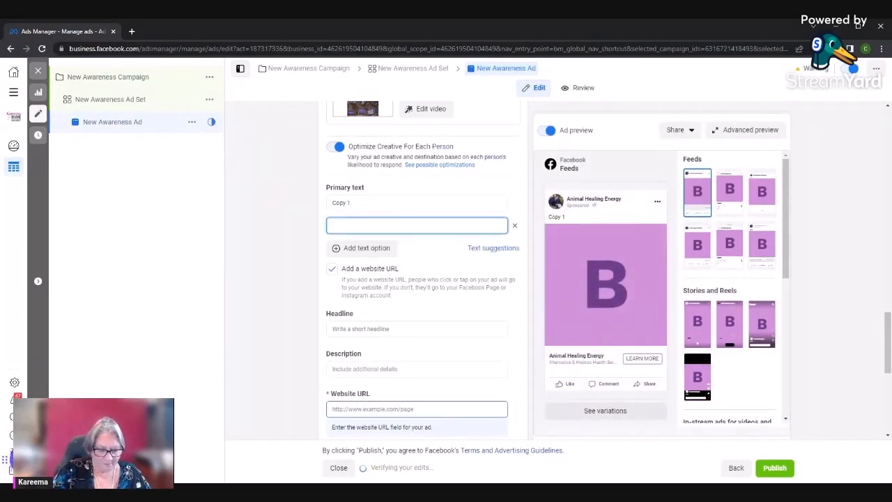
text(Copy)
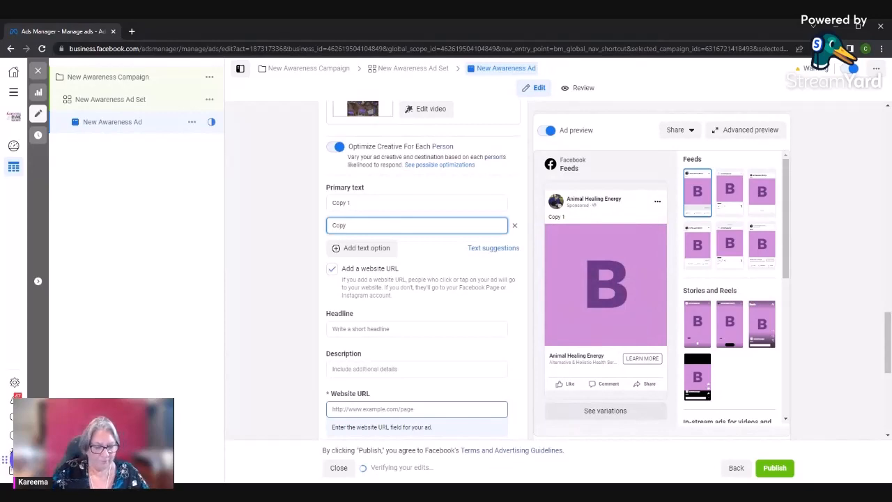
text( 2)
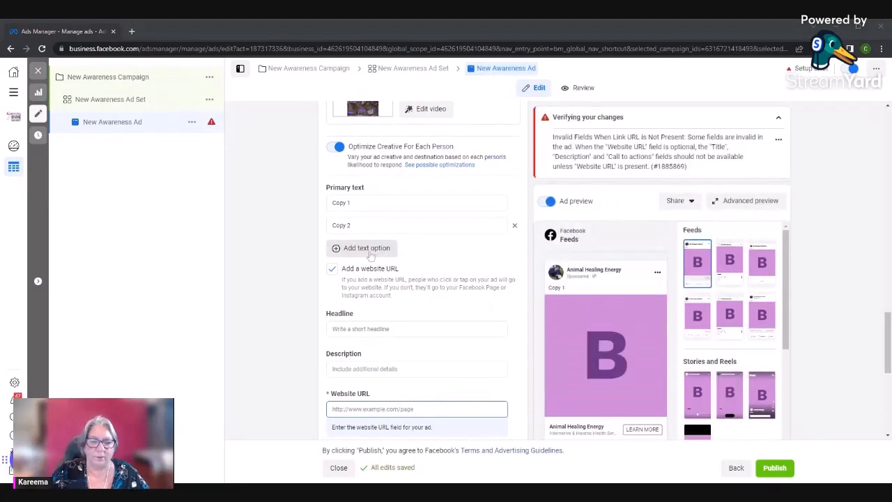
click(367, 250)
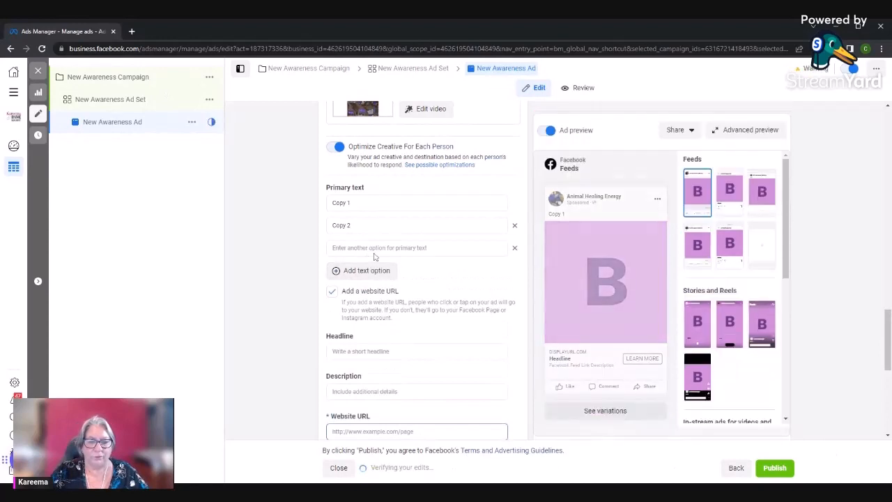
click(374, 252)
text(Copy 3)
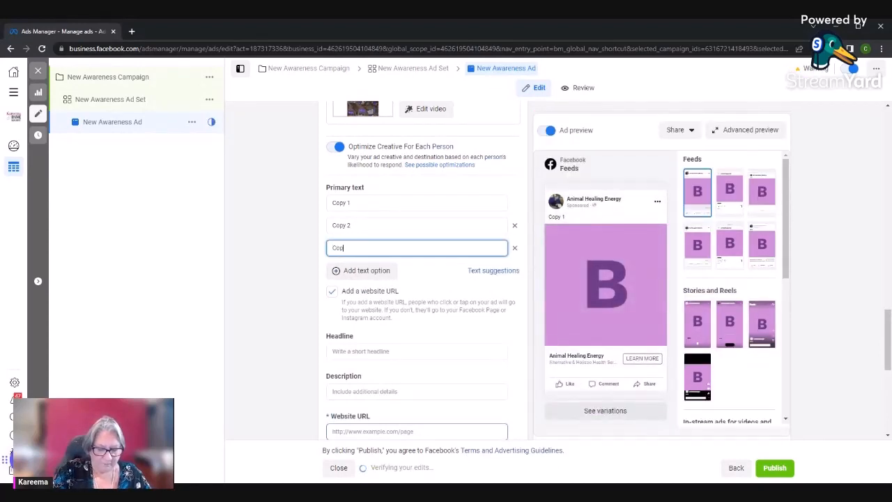
Add a fourth and fifth primary text option reading "Copy 4" and "Copy 5"
click(372, 272)
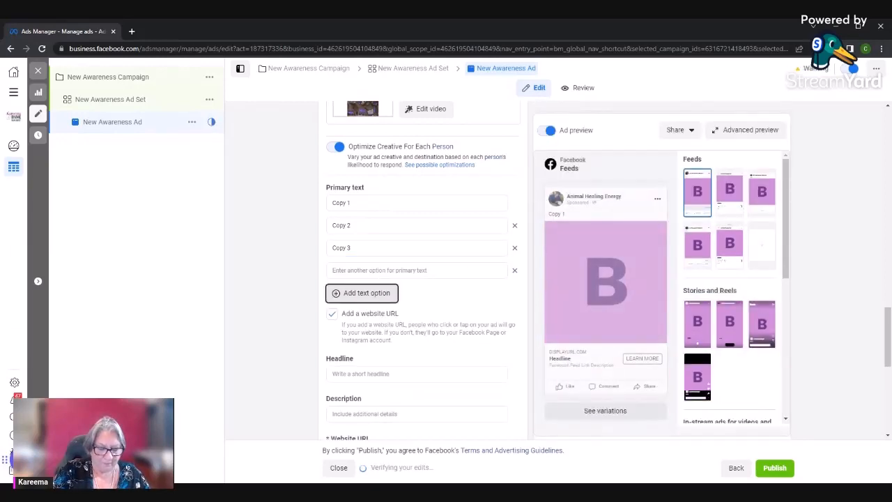
click(366, 293)
click(374, 270)
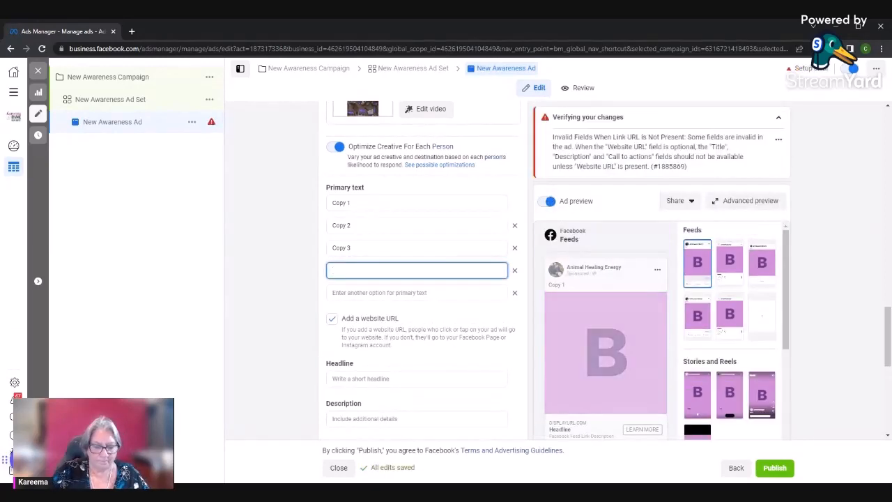
text(Copy)
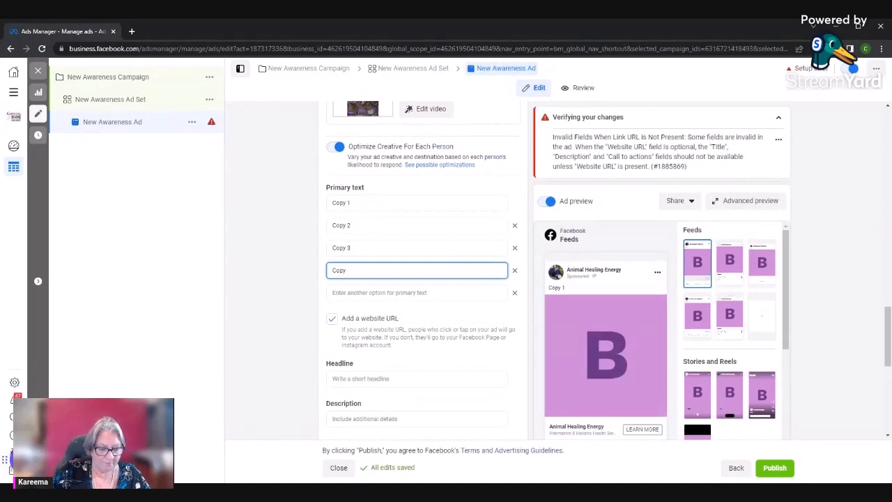
text( 4)
click(369, 293)
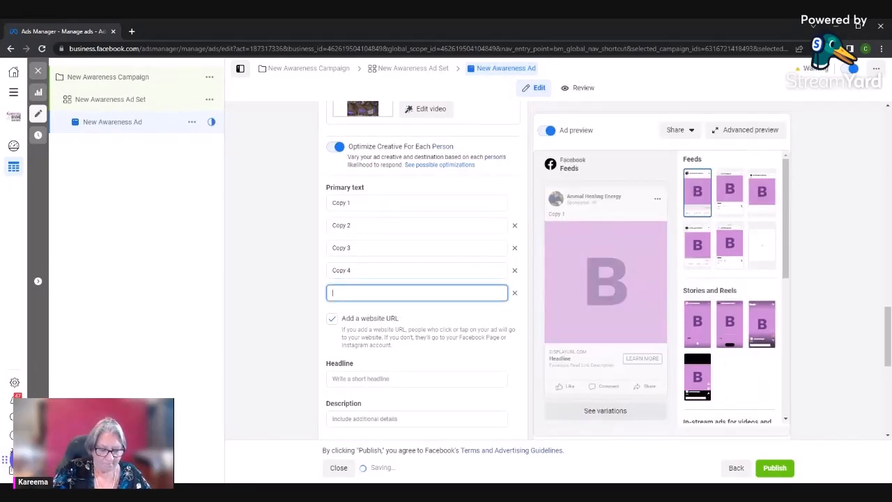
text(Copy)
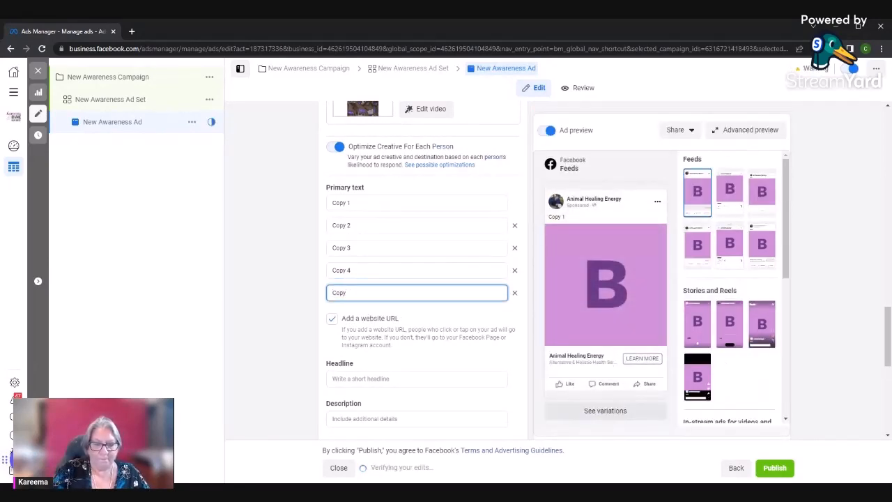
text(5)
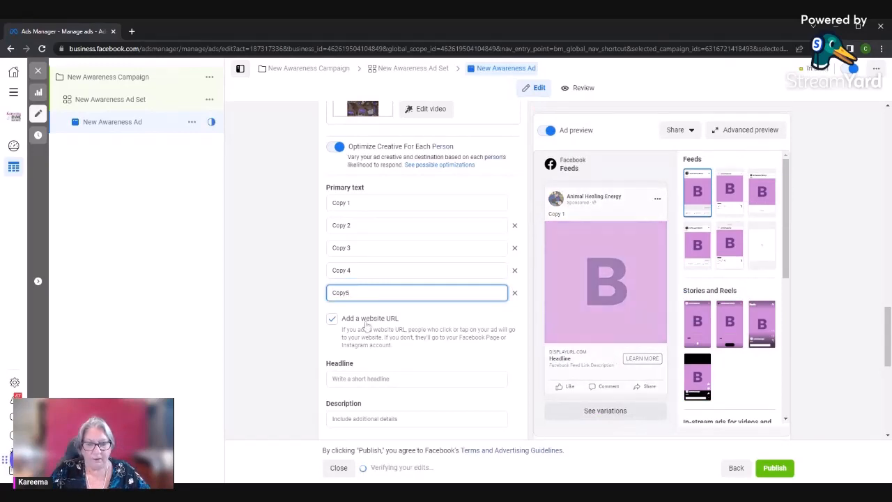
scroll(355, 350, down, 2)
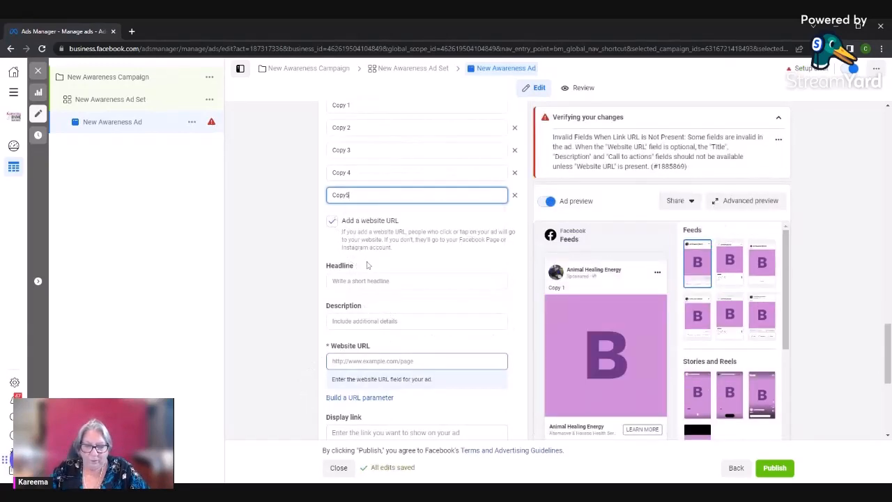
scroll(367, 265, up, 1)
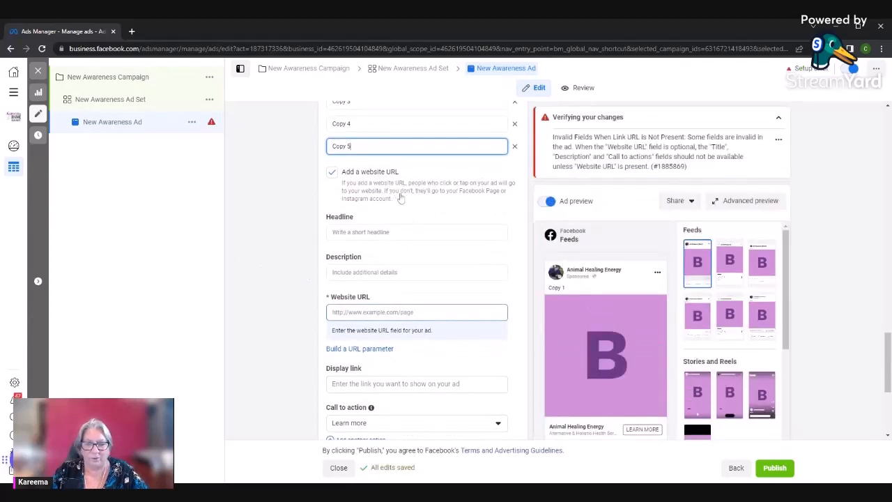
Enter the appointment-scheduling link as the ad's website URL and trim it to the site's root address
scroll(391, 212, down, 2)
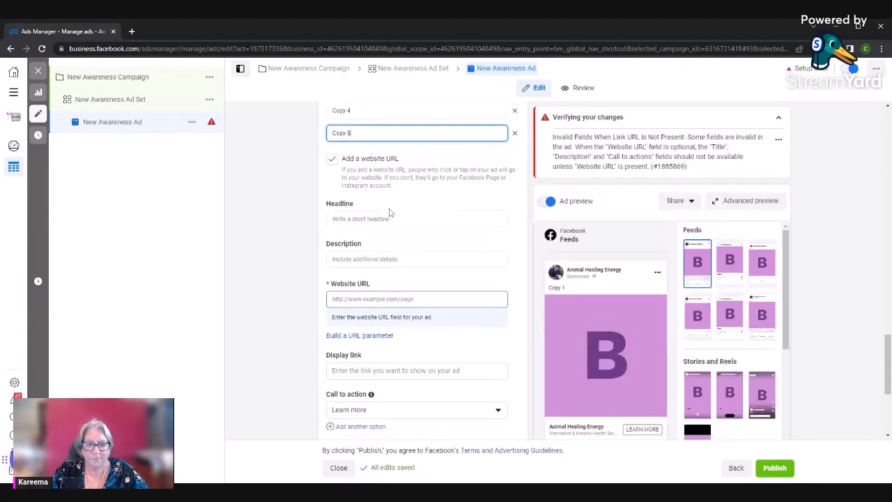
click(391, 215)
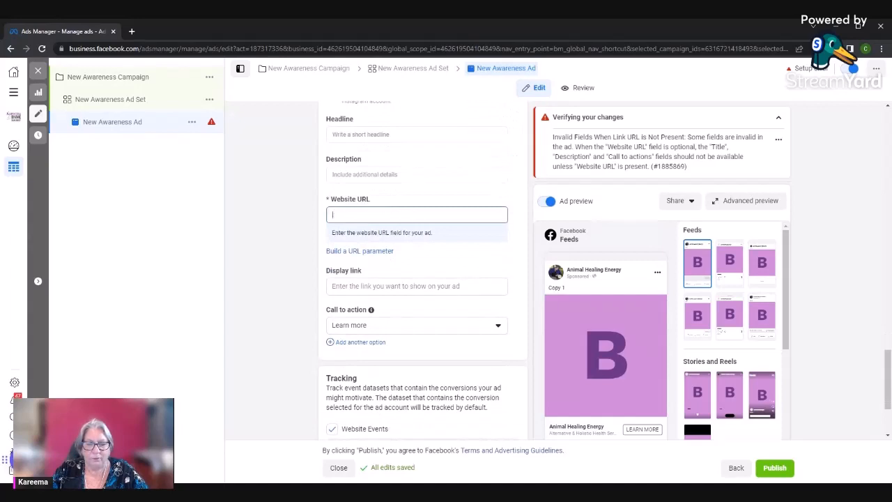
text(https://kareemar.as.me/complimentarychat)
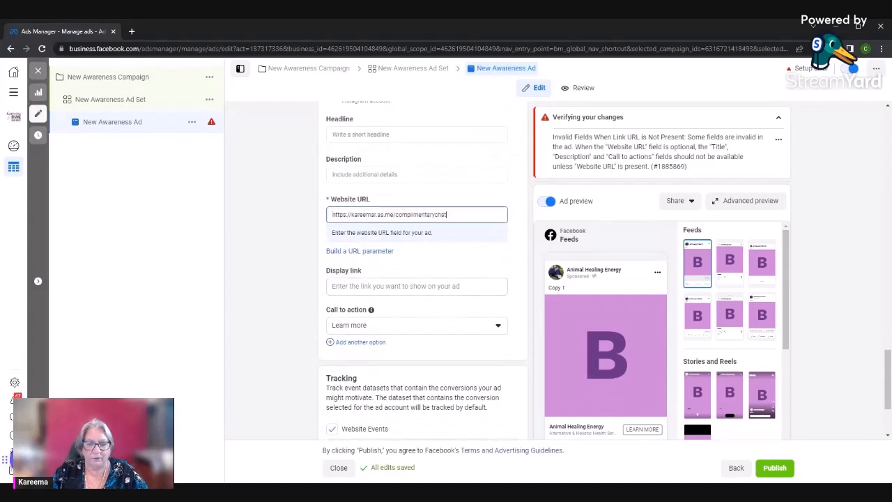
drag(454, 217, 433, 271)
click(396, 214)
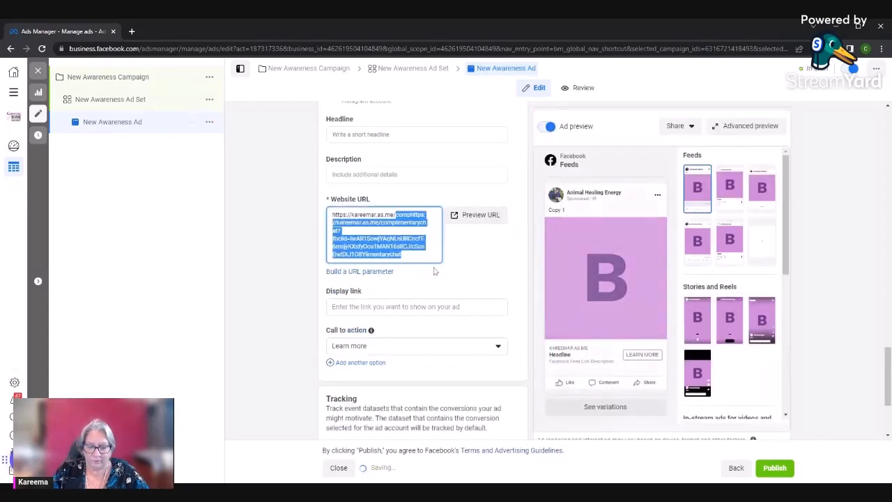
key(BackSpace)
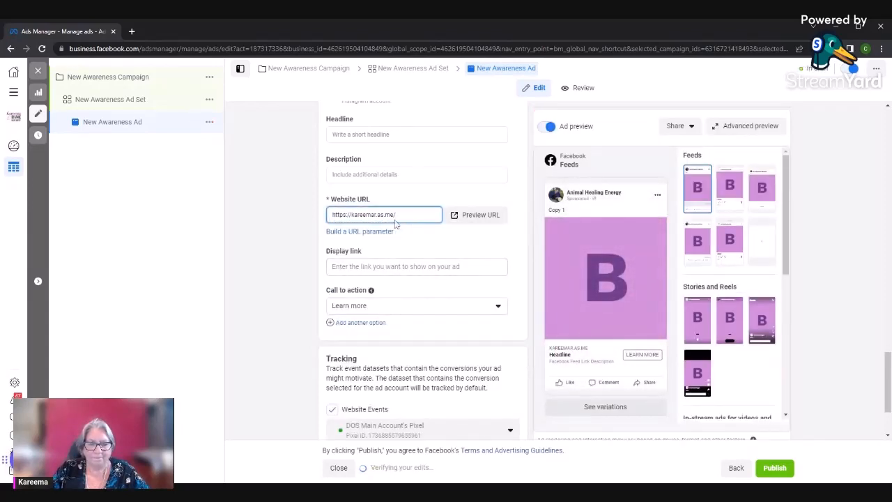
click(283, 236)
Set the ad's first headline to "Headline 1"
scroll(299, 233, up, 3)
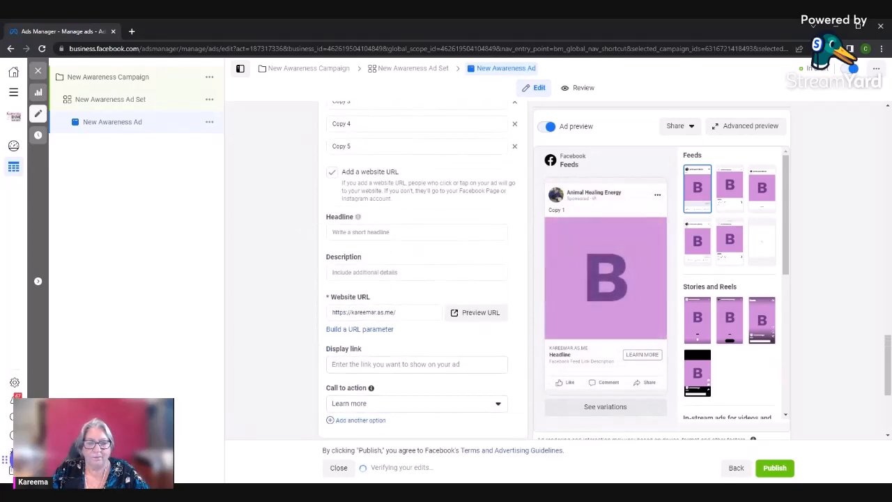
click(352, 231)
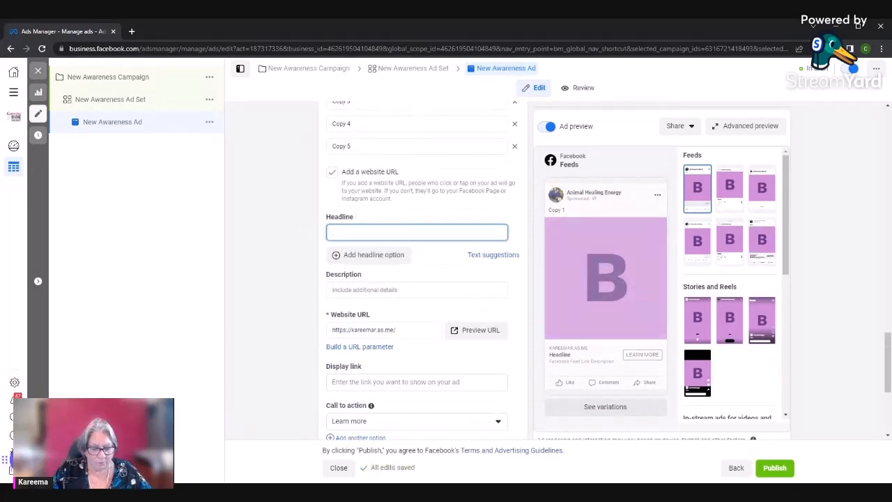
text(Headline)
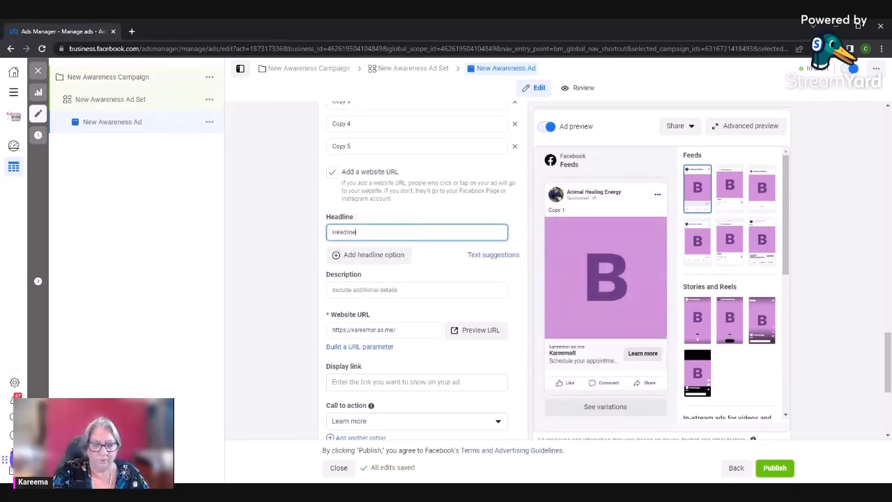
text( 2)
key(BackSpace)
text(1)
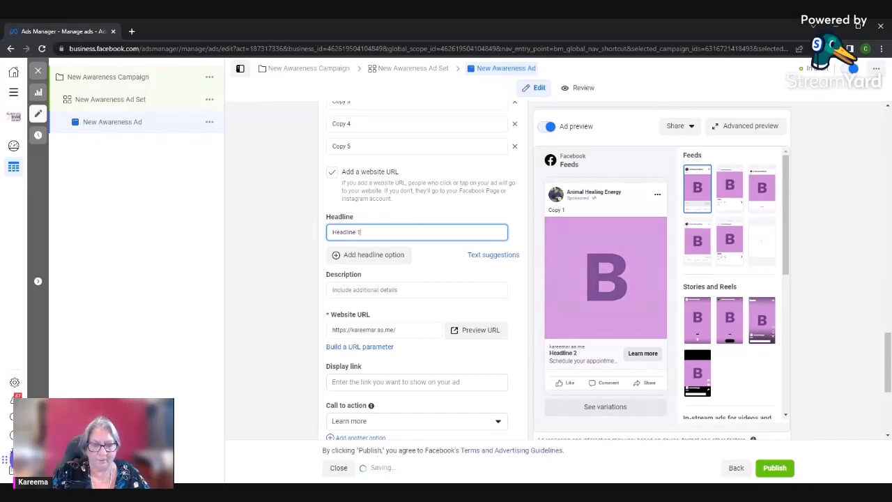
Add two more headline options reading "Headline 2" and "Headline 3"
click(365, 255)
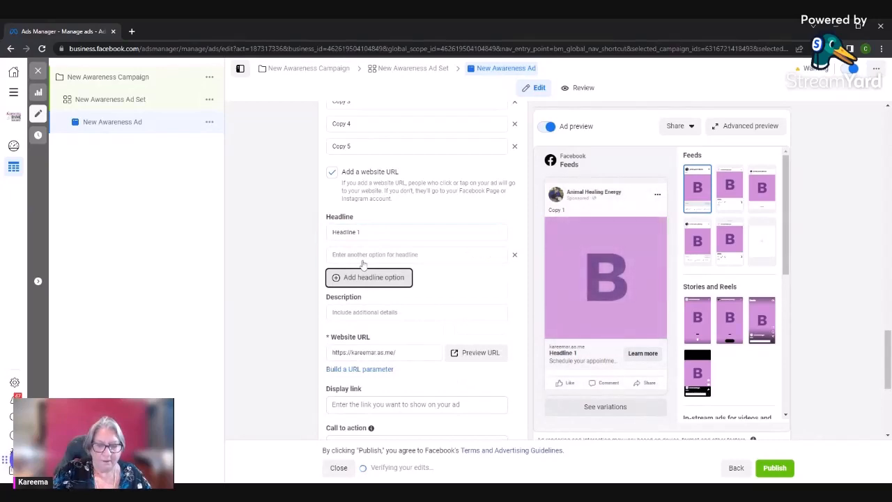
click(362, 255)
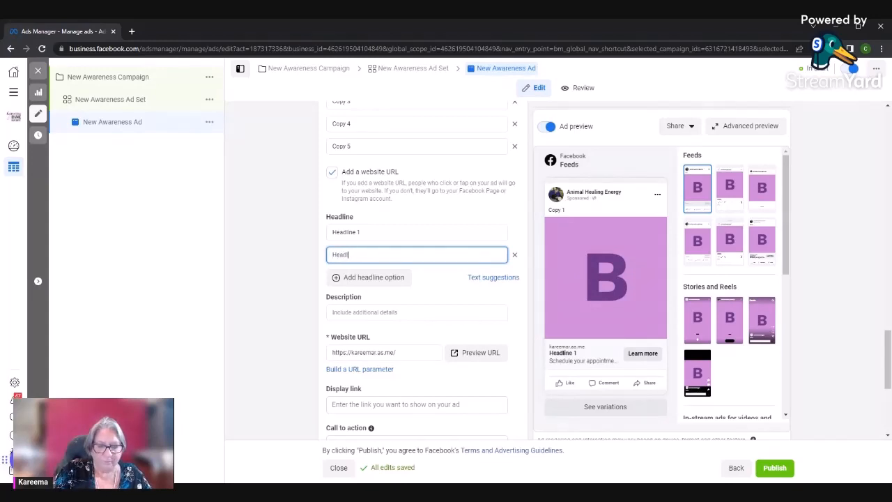
text(Headline 2)
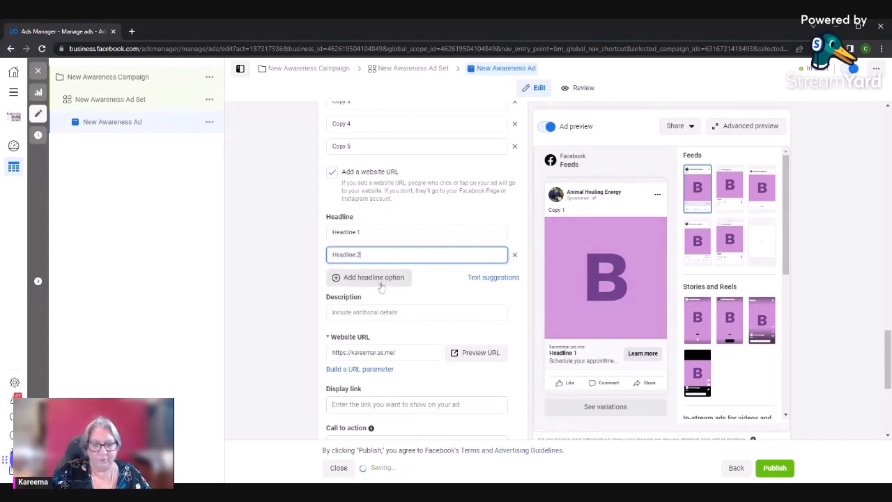
click(376, 279)
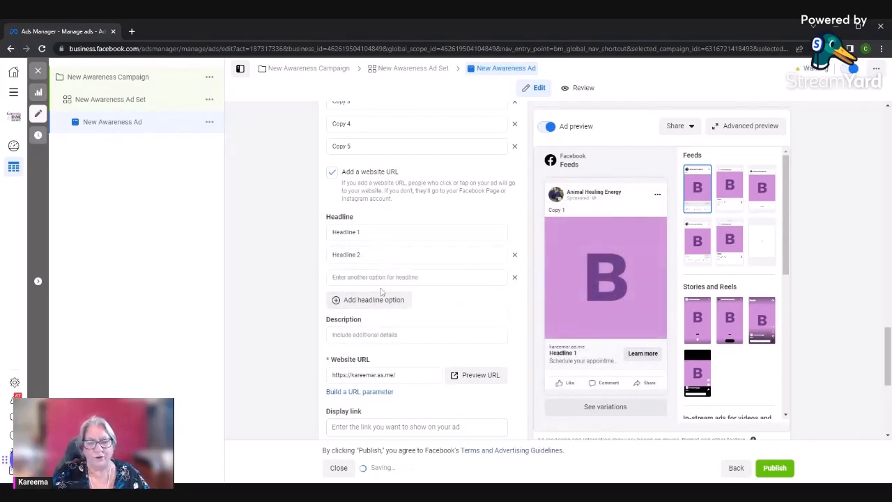
click(382, 278)
text(Headli)
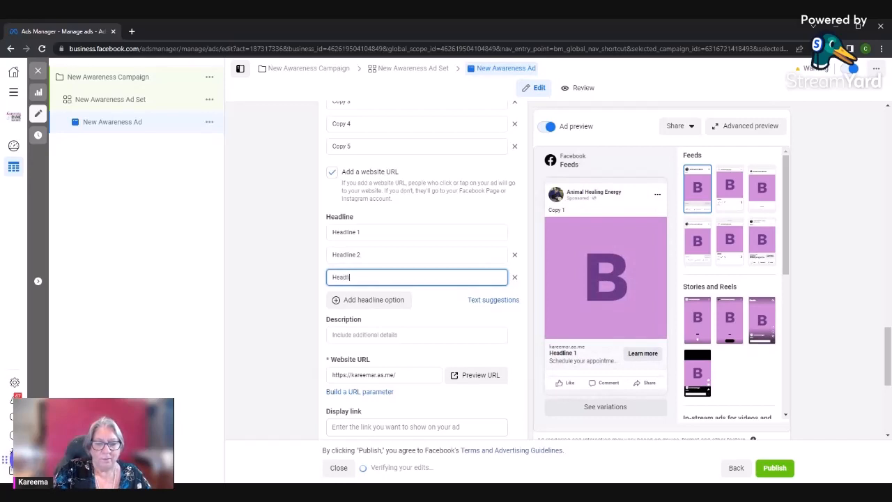
text(ne 3)
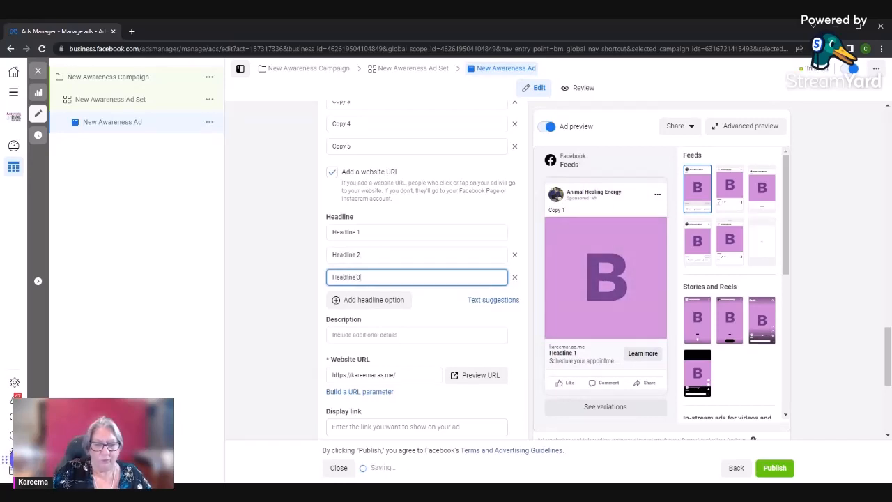
Add a fourth and fifth headline option reading "Headline 4" and "Headline 5"
click(390, 299)
click(391, 301)
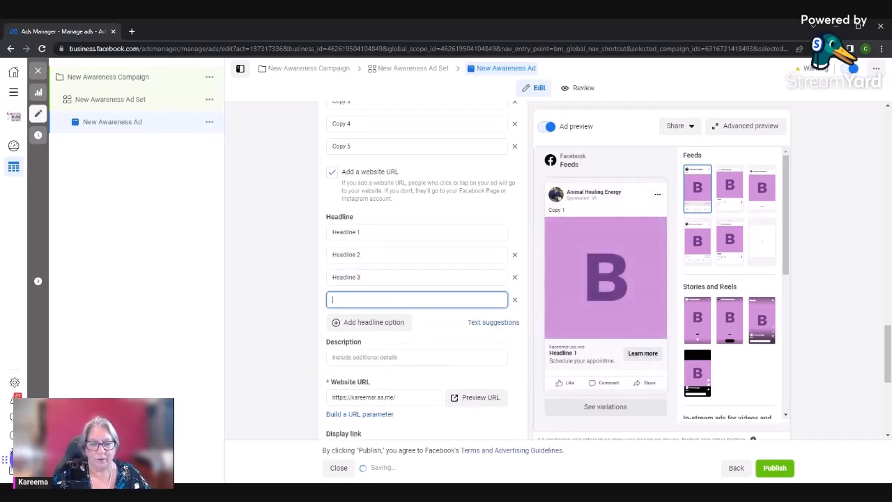
text(Headline)
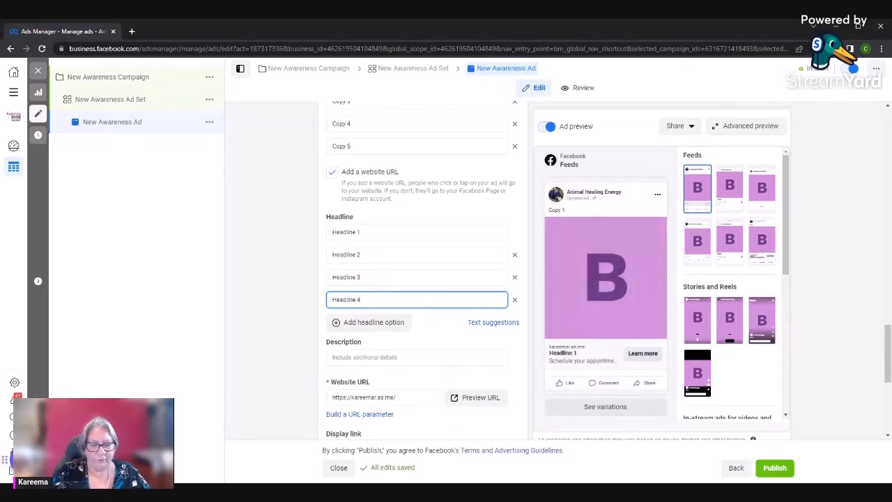
text( 4)
click(394, 330)
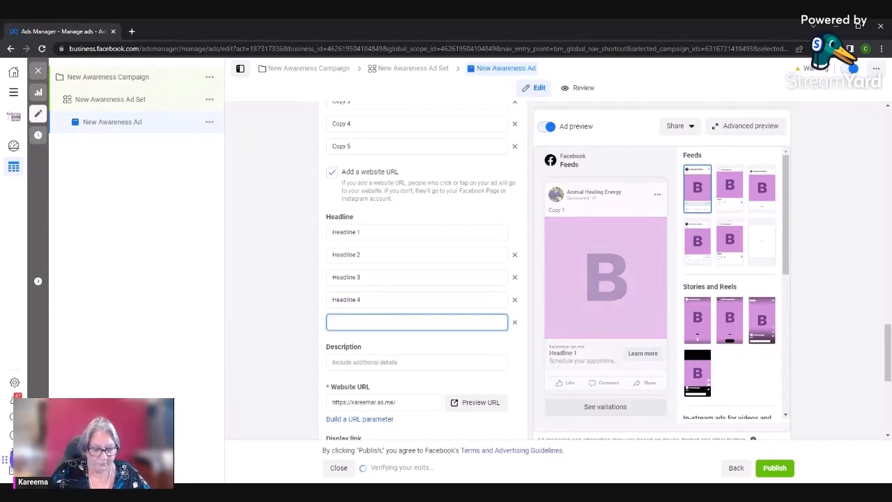
text(He3adline)
key(BackSpace)
key(BackSpace)
key(BackSpace)
key(BackSpace)
key(BackSpace)
key(BackSpace)
key(BackSpace)
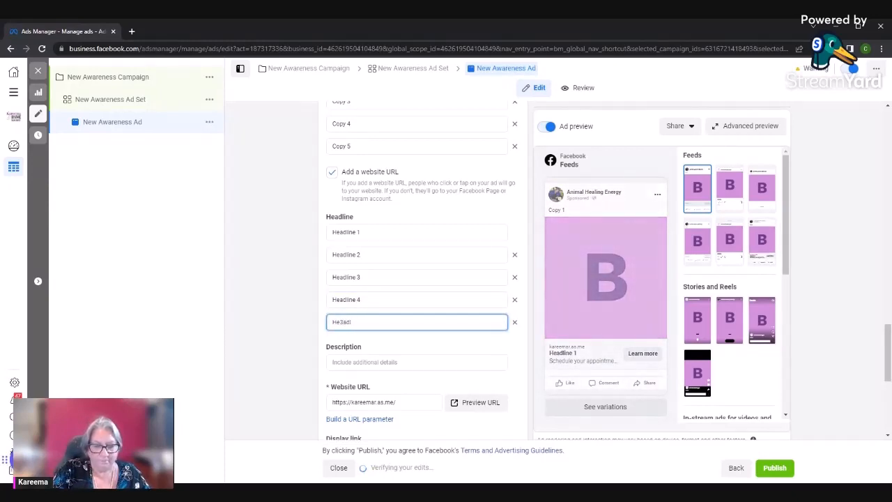
text(ad)
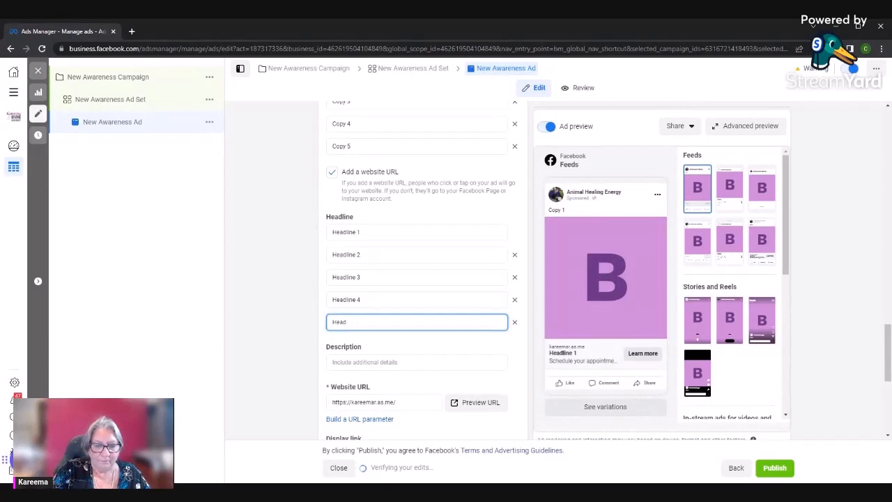
text(line 5)
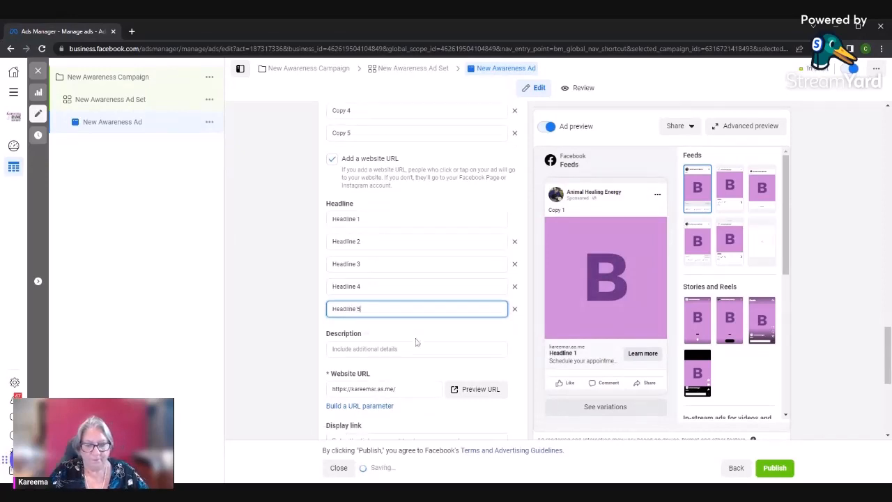
Add two more call-to-action options to the ad, "Order now" and "Book now"
scroll(388, 178, down, 3)
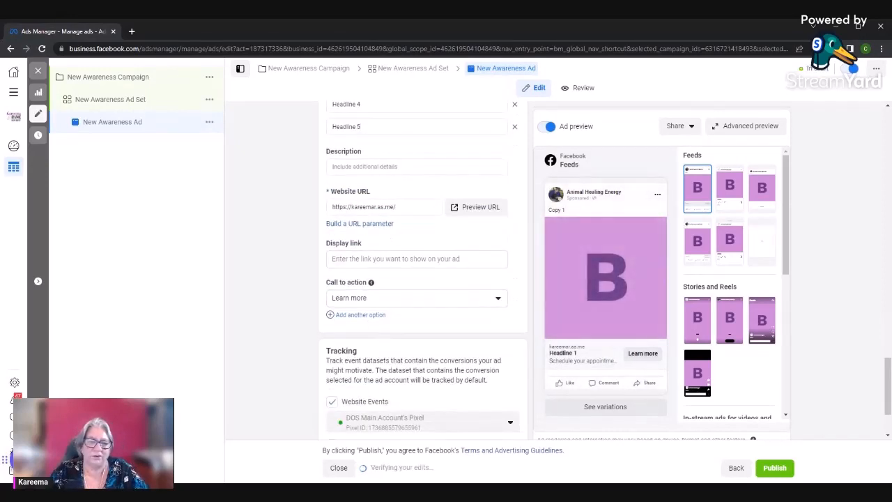
click(371, 317)
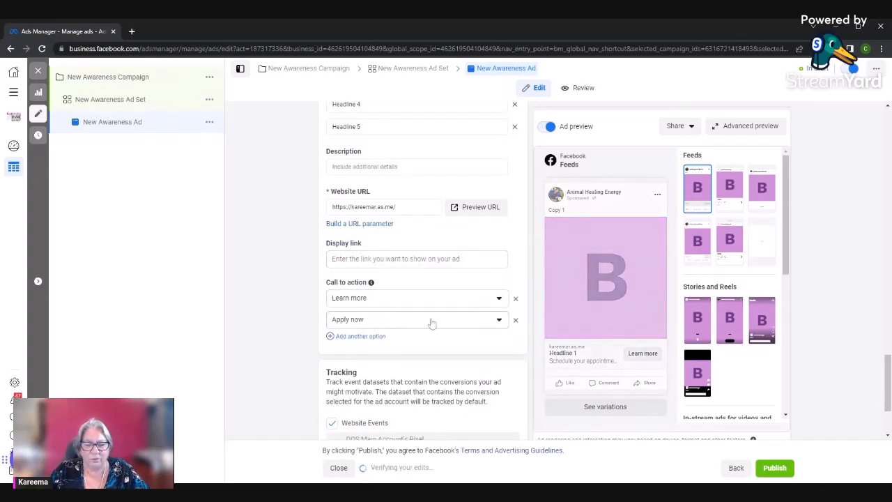
click(499, 321)
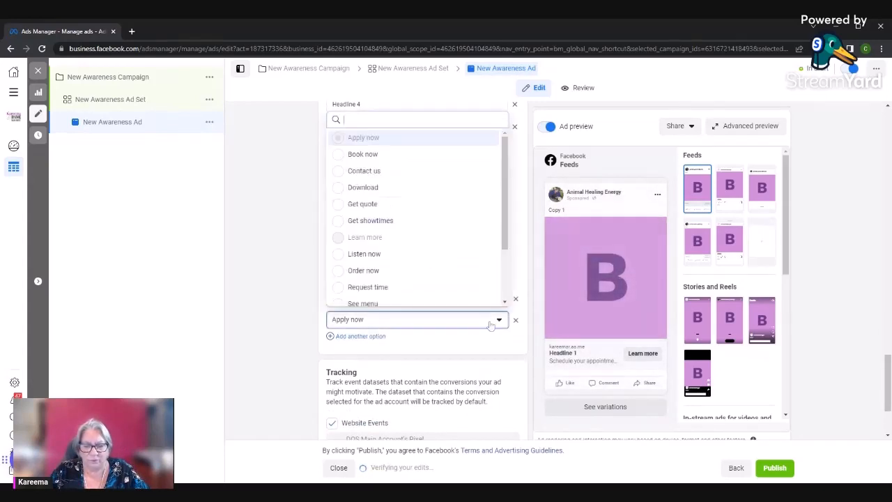
click(370, 271)
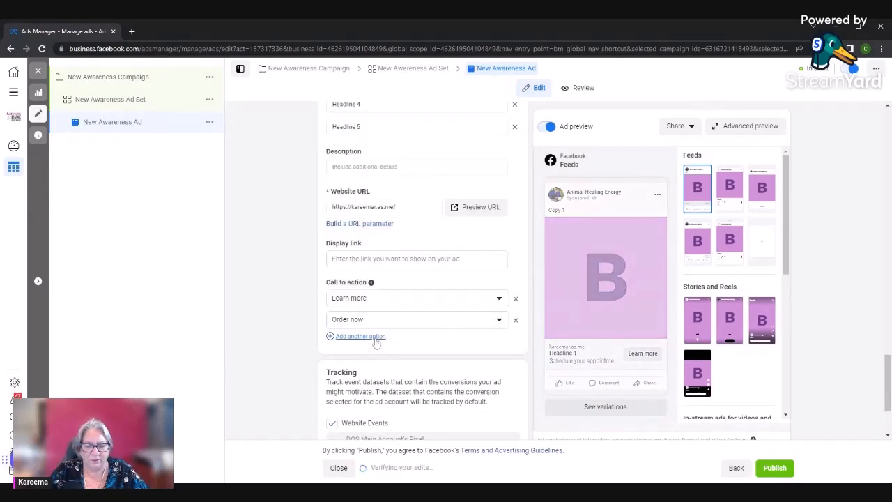
click(376, 338)
click(370, 342)
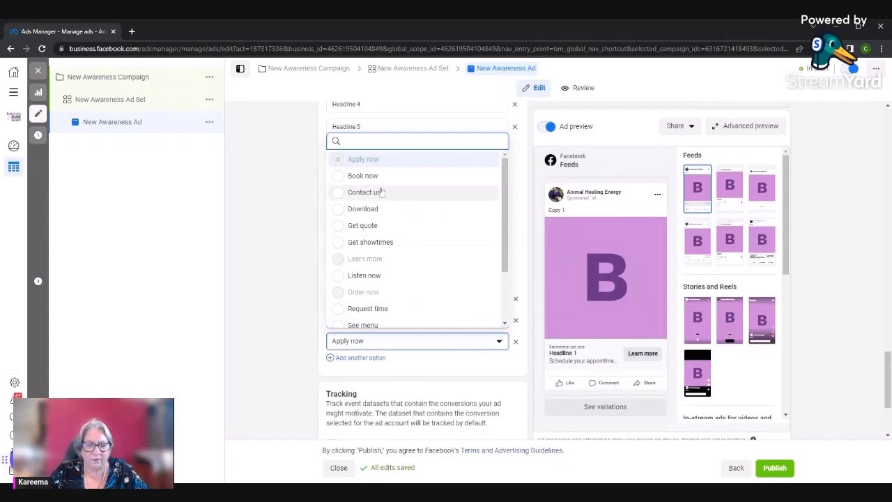
click(337, 181)
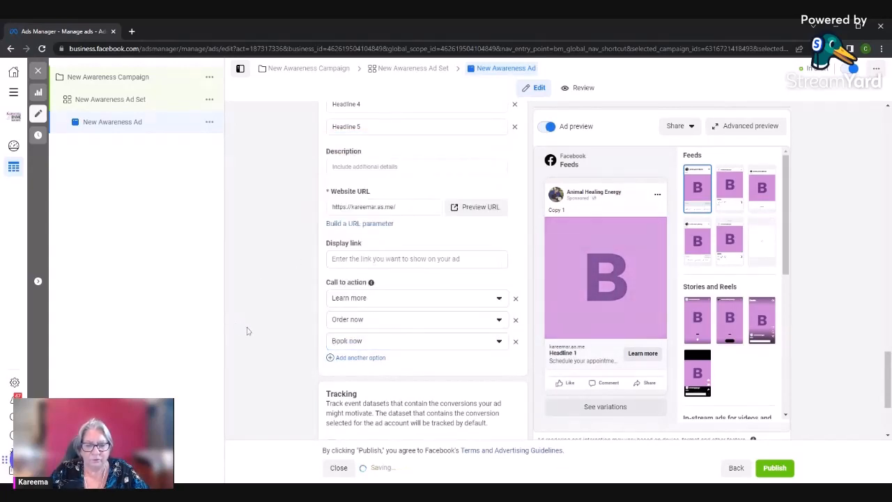
Review the finished ad setup, including its tracking settings, calls to action, headlines, primary texts and media
scroll(251, 329, down, 2)
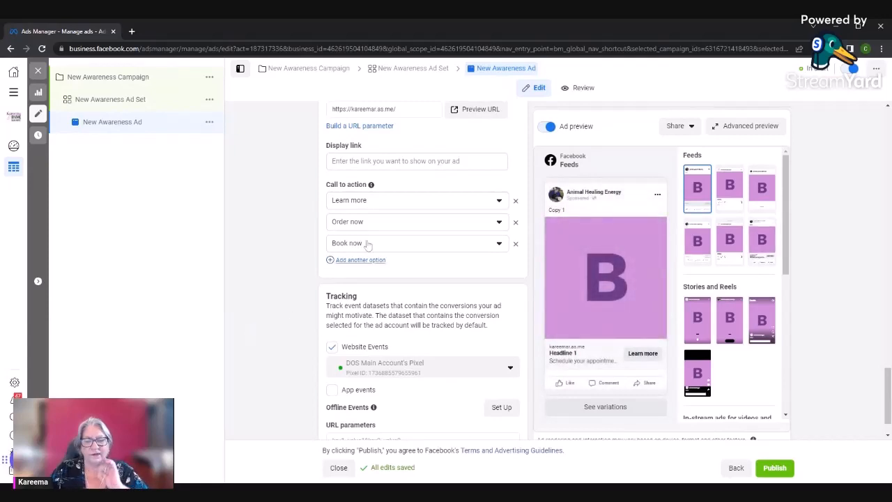
scroll(282, 320, down, 1)
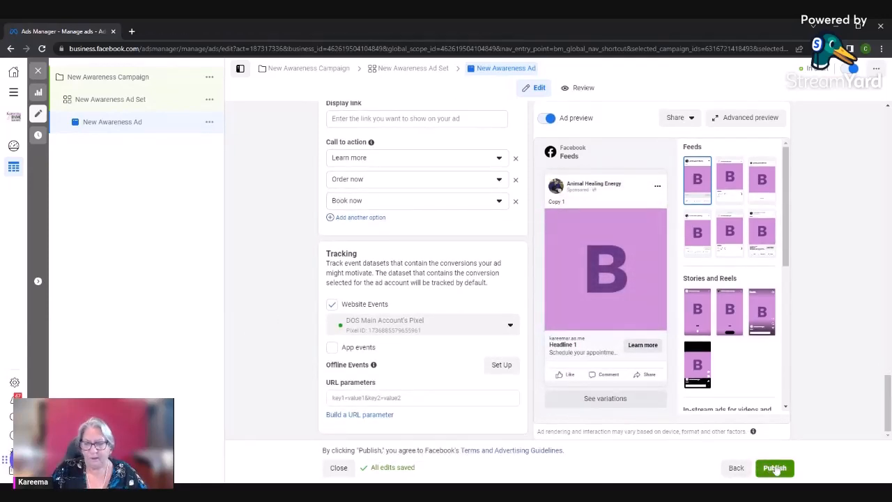
scroll(407, 294, up, 2)
scroll(407, 294, up, 10)
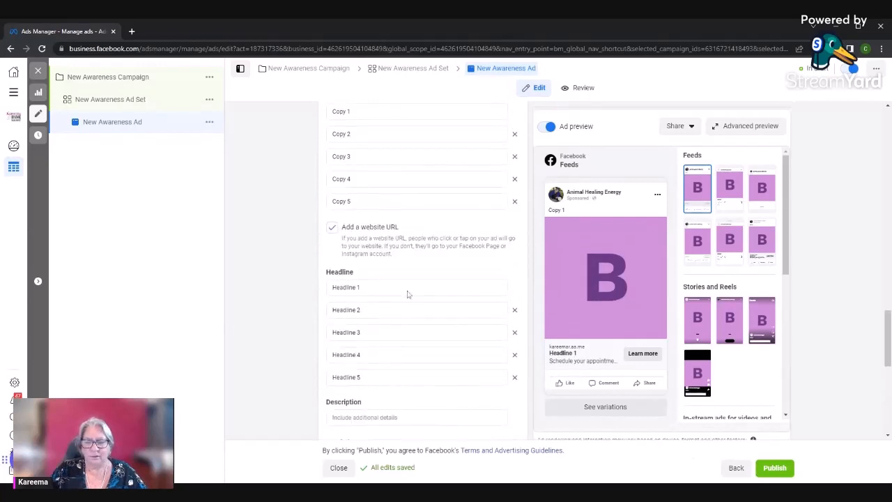
scroll(407, 294, up, 7)
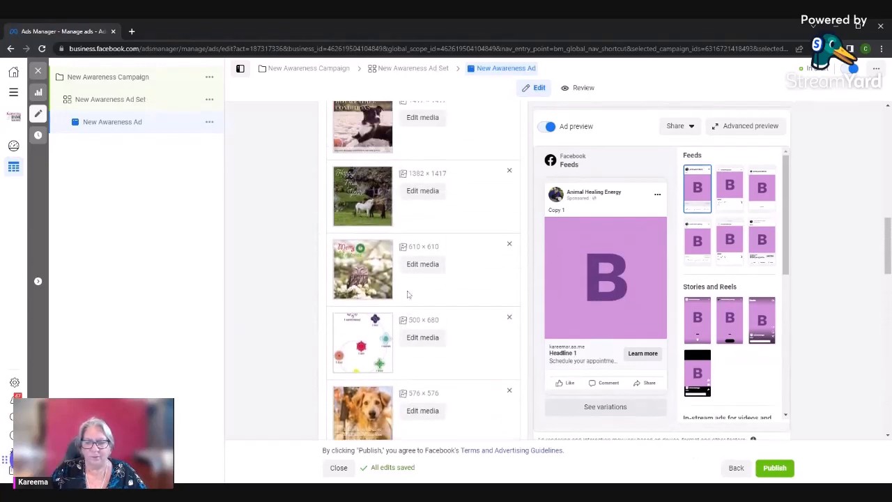
scroll(408, 294, down, 3)
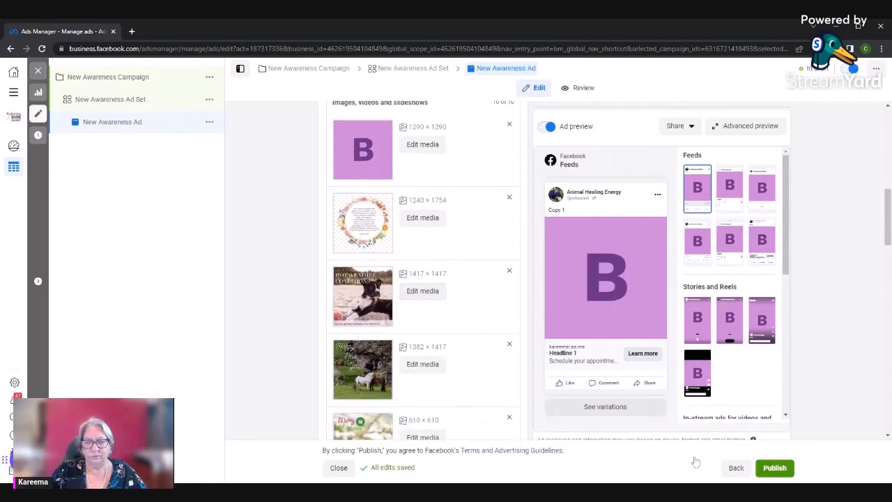
scroll(446, 341, up, 10)
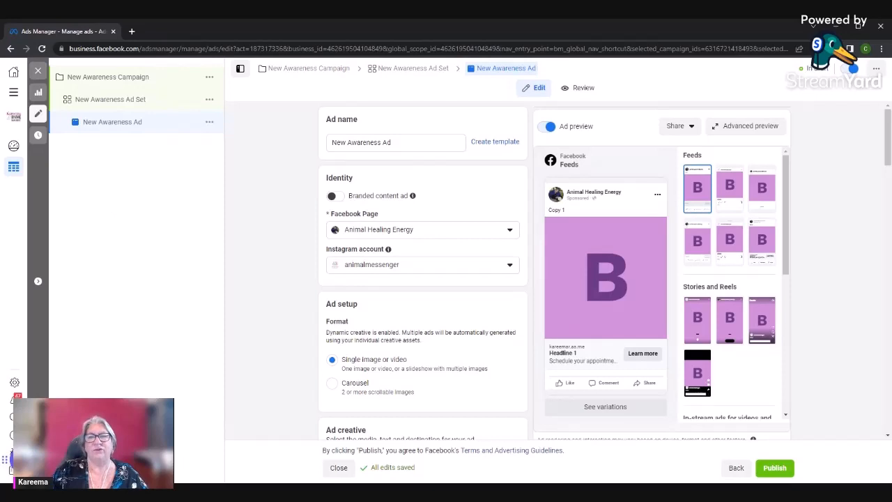
Close the awareness ad editor and create a new campaign with the Traffic objective
click(38, 70)
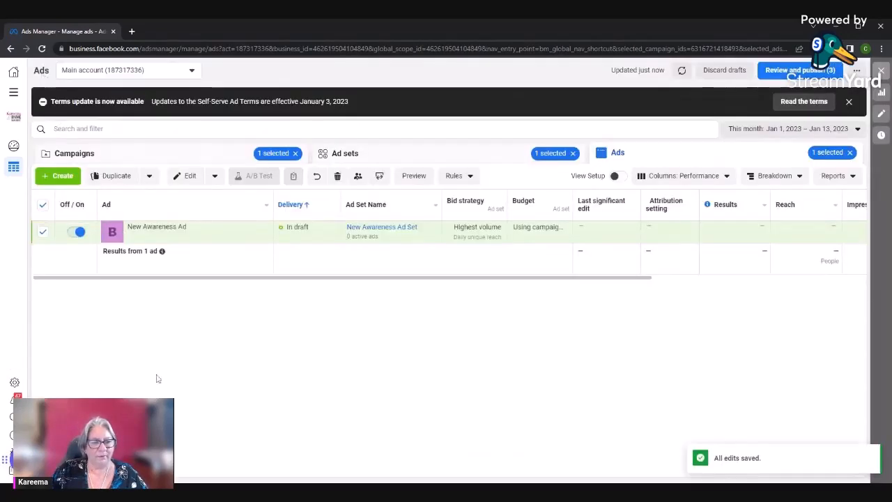
click(70, 175)
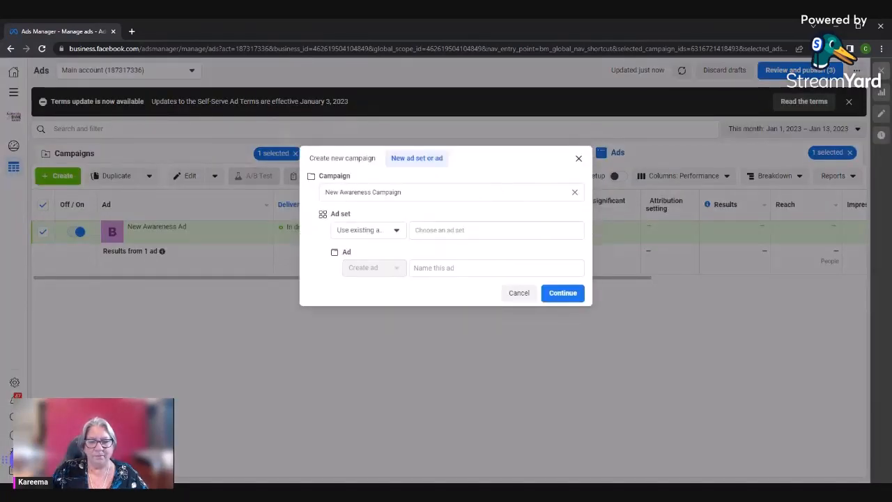
click(519, 292)
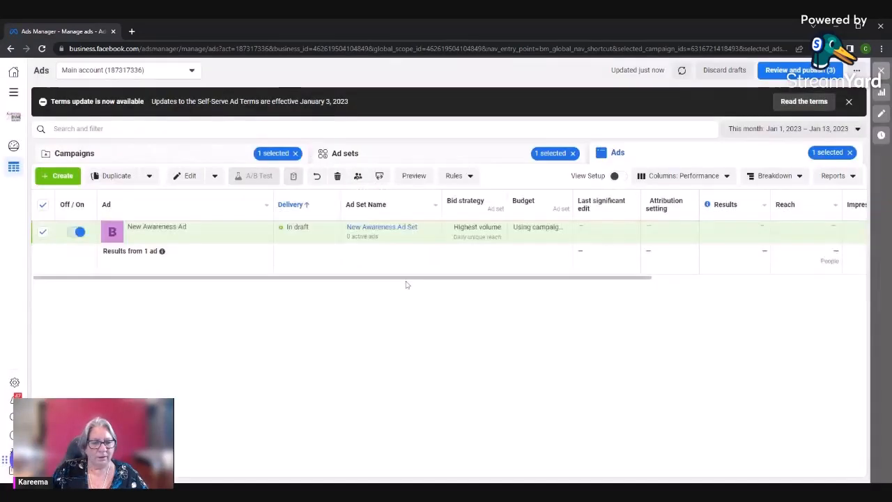
click(47, 179)
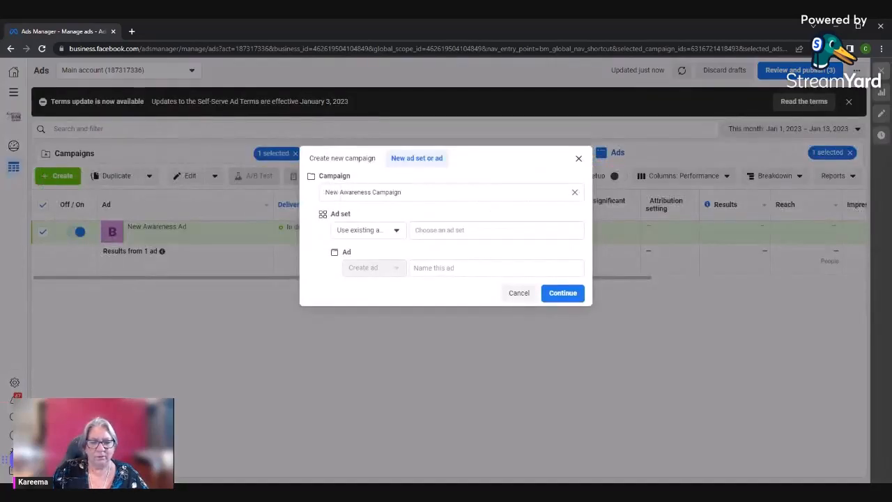
click(373, 161)
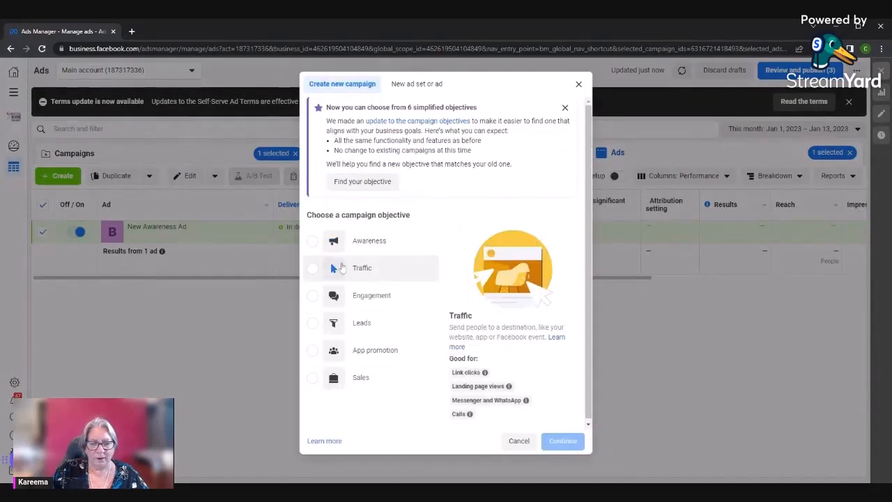
click(312, 270)
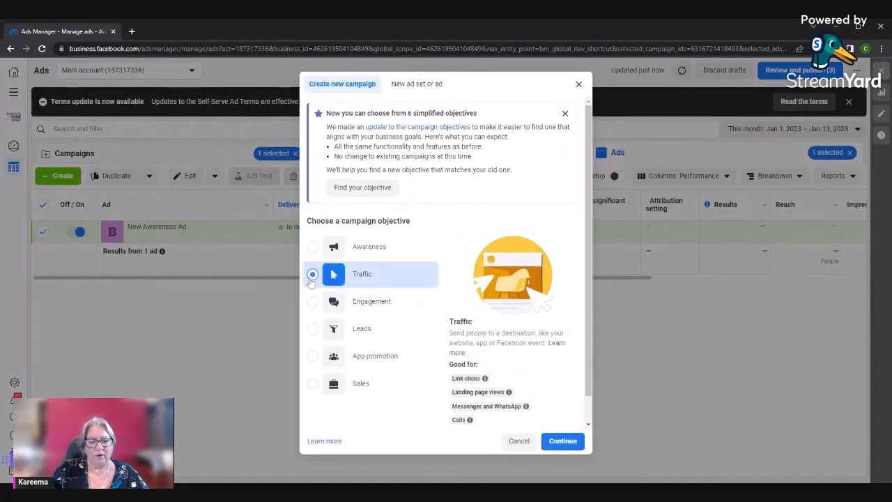
click(558, 442)
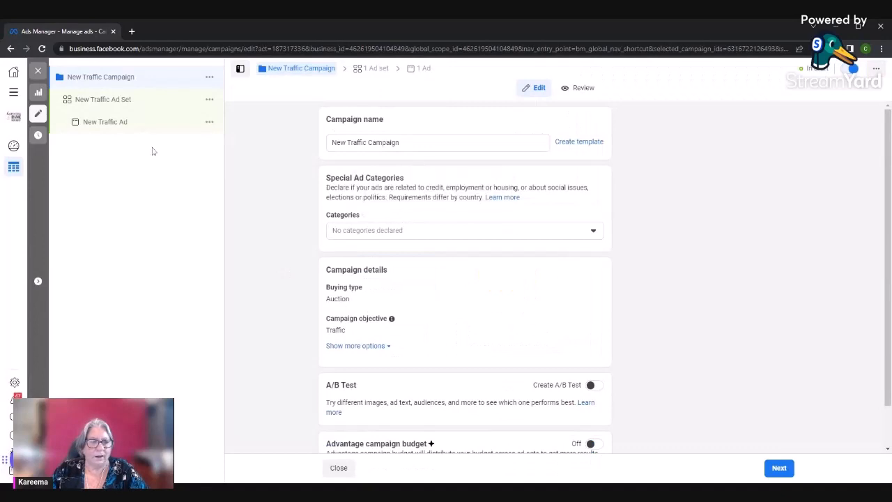
Turn on Advantage campaign budget for the new traffic campaign and proceed to its ad set
scroll(373, 240, down, 1)
scroll(373, 240, down, 1)
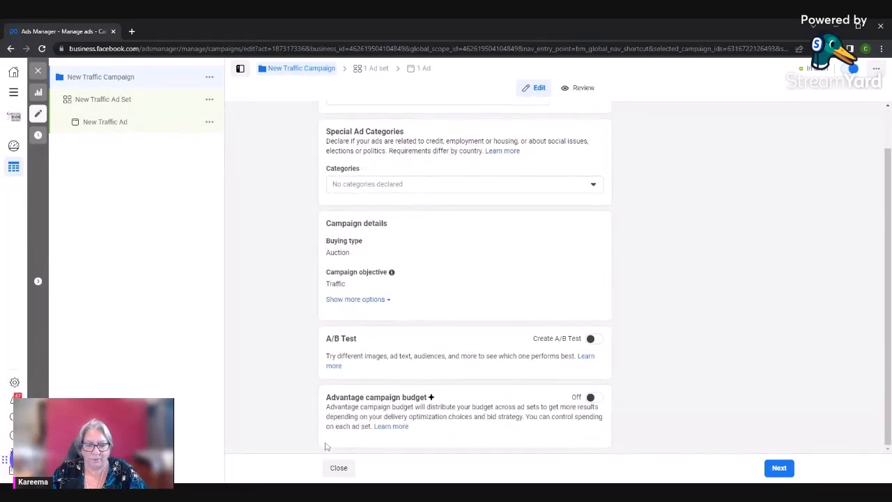
click(592, 396)
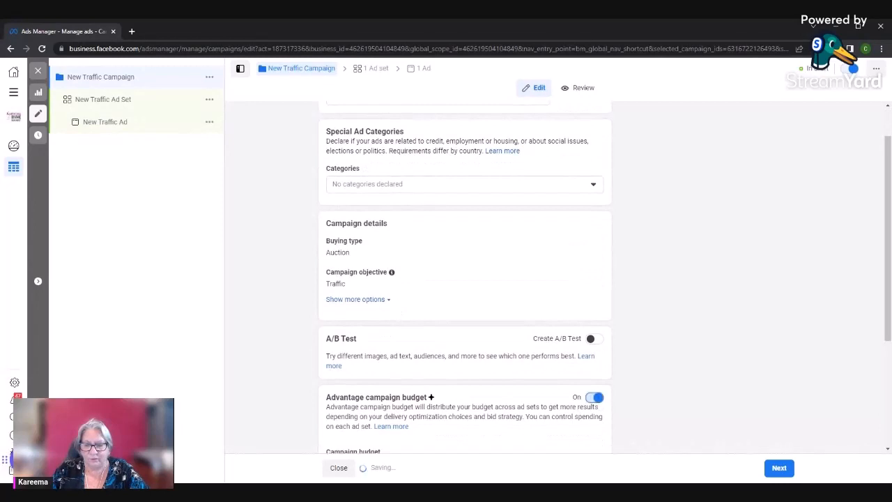
click(778, 467)
Try Website and Messenger in turn as the traffic ad set's conversion location
scroll(274, 230, down, 3)
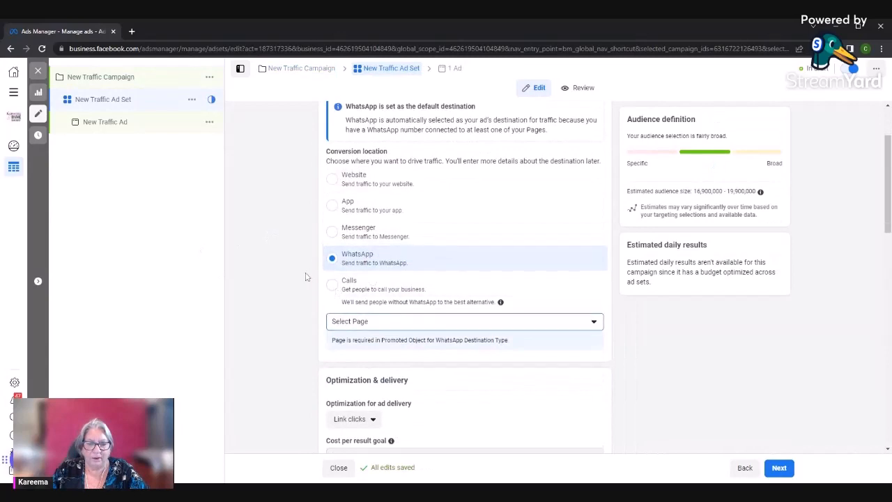
scroll(390, 230, up, 1)
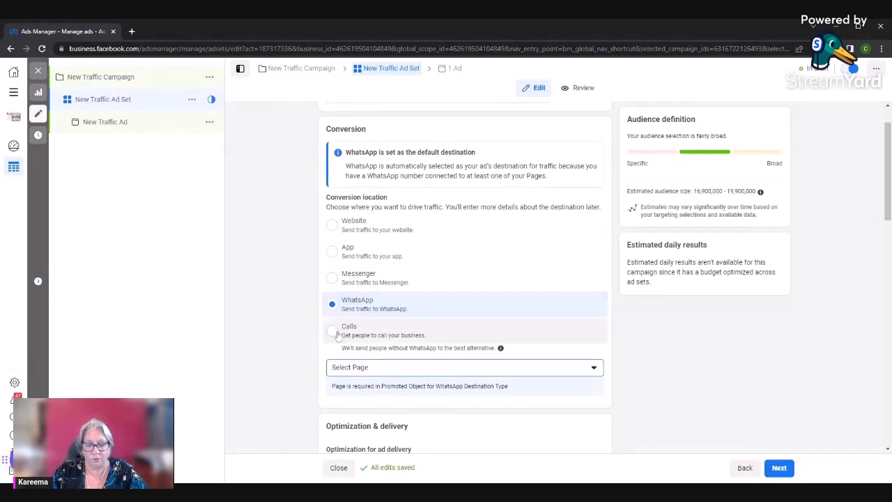
scroll(334, 300, up, 1)
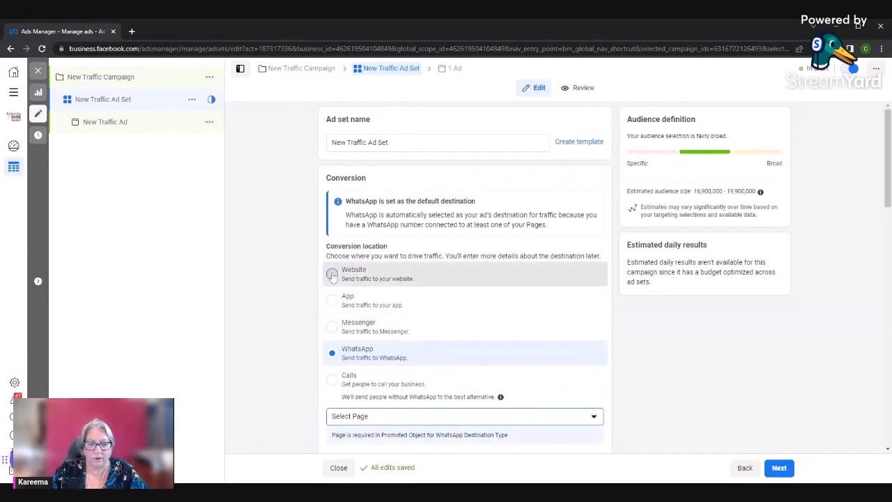
click(332, 275)
scroll(278, 331, down, 1)
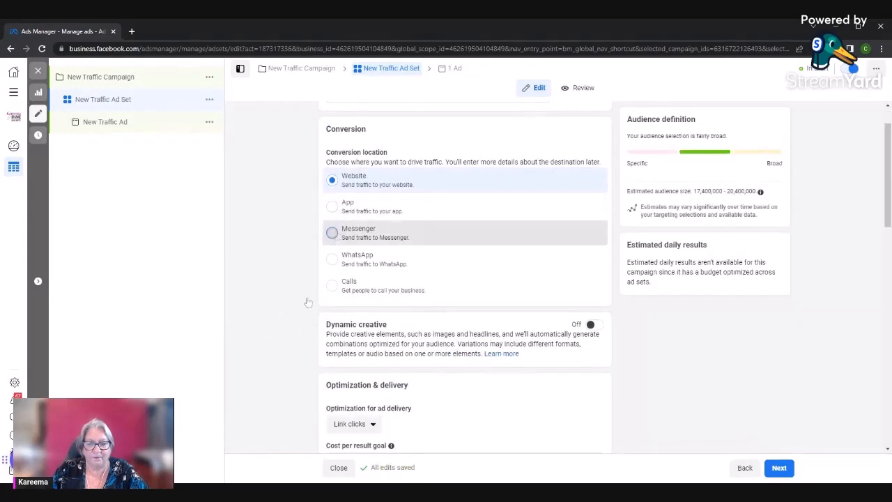
click(332, 232)
scroll(247, 330, down, 1)
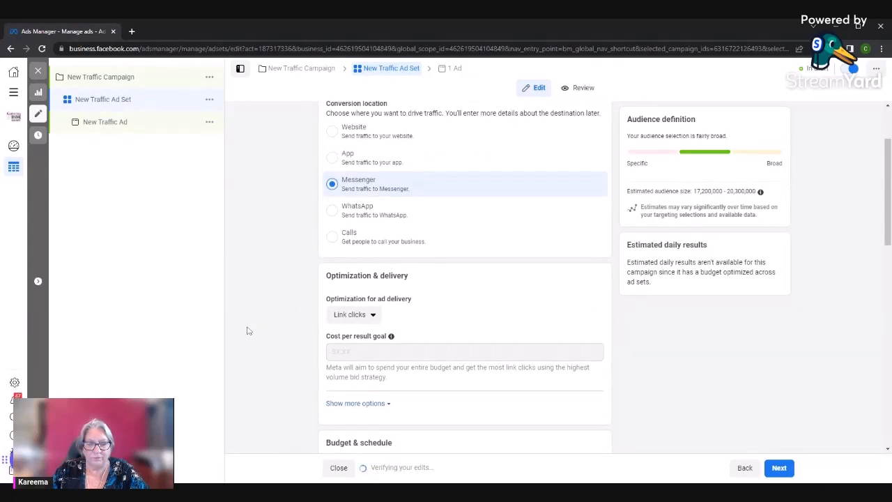
Switch the conversion location to WhatsApp, try Calls, and decline the resulting ad setup reset
click(334, 211)
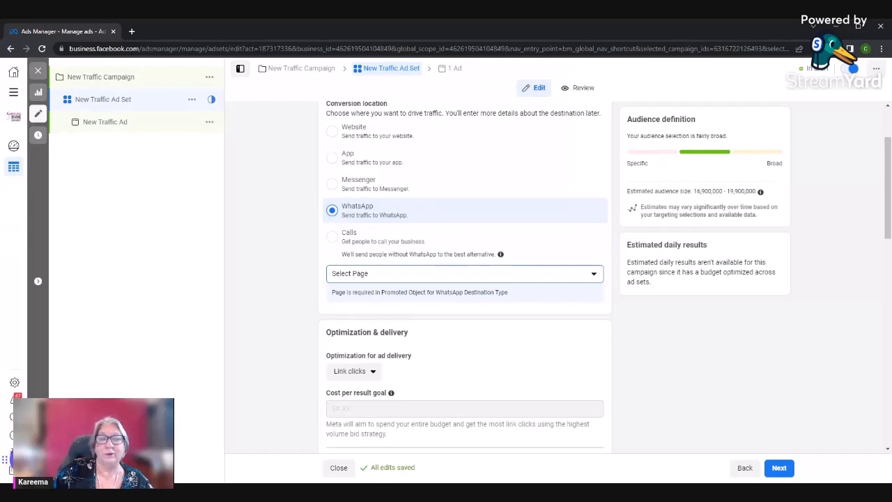
click(331, 236)
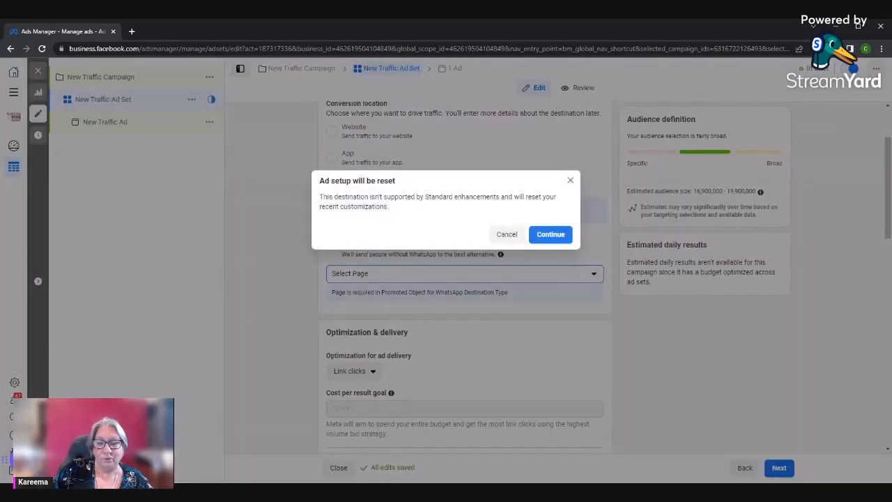
click(507, 234)
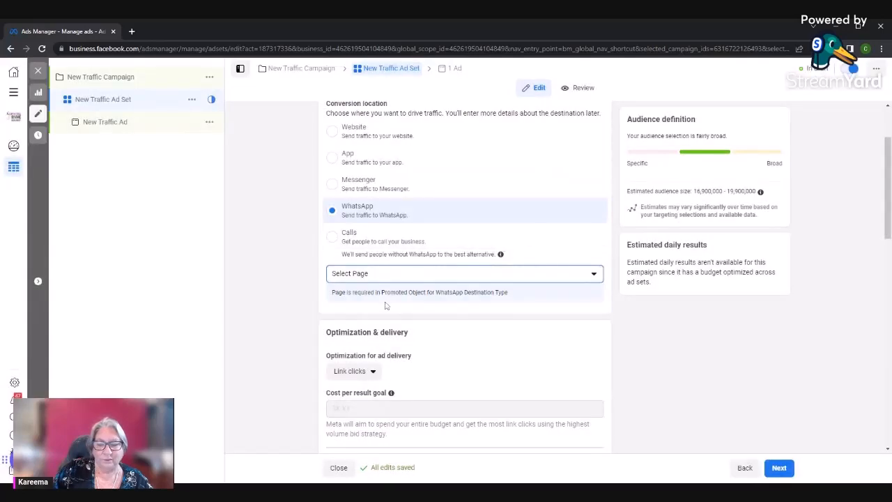
Choose the Animal Healing Energy Page for the WhatsApp destination and dismiss the WhatsApp connection request
click(414, 279)
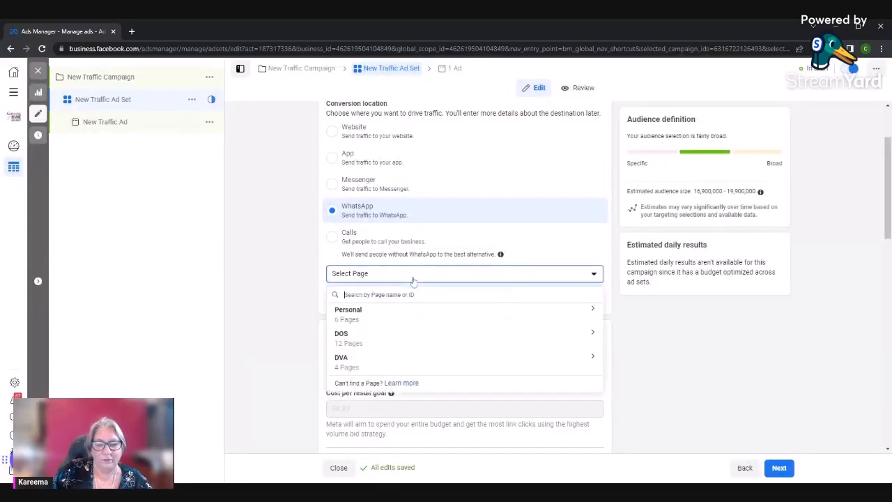
click(589, 333)
scroll(446, 361, down, 2)
scroll(446, 361, down, 1)
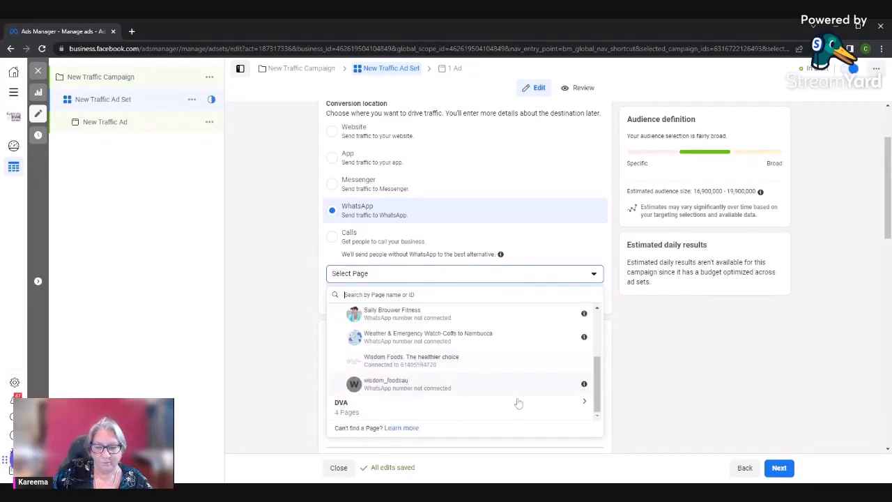
click(583, 402)
scroll(430, 370, down, 1)
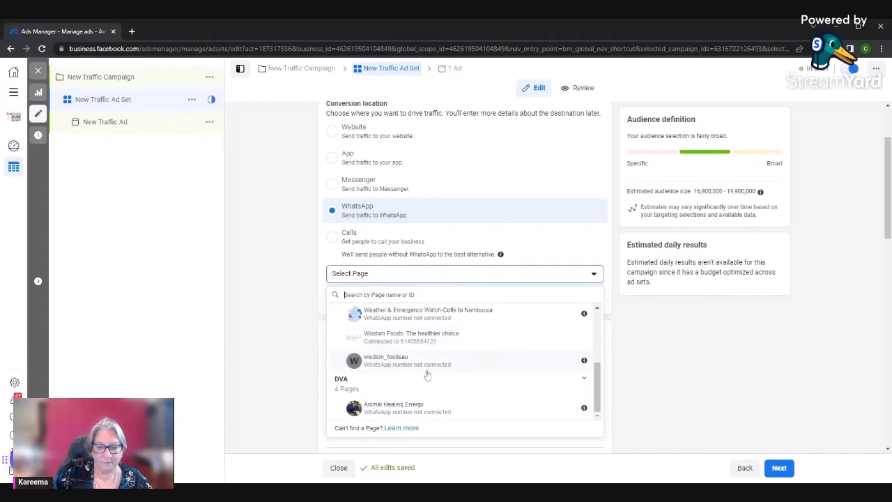
click(428, 410)
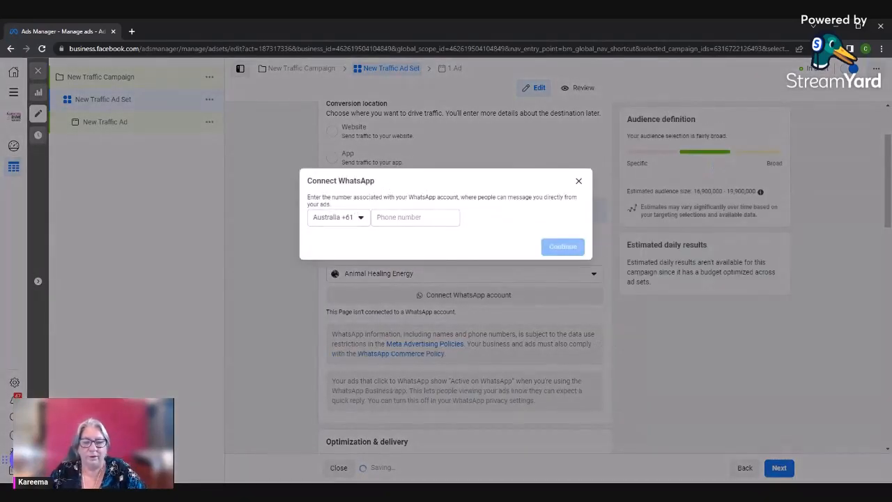
click(579, 182)
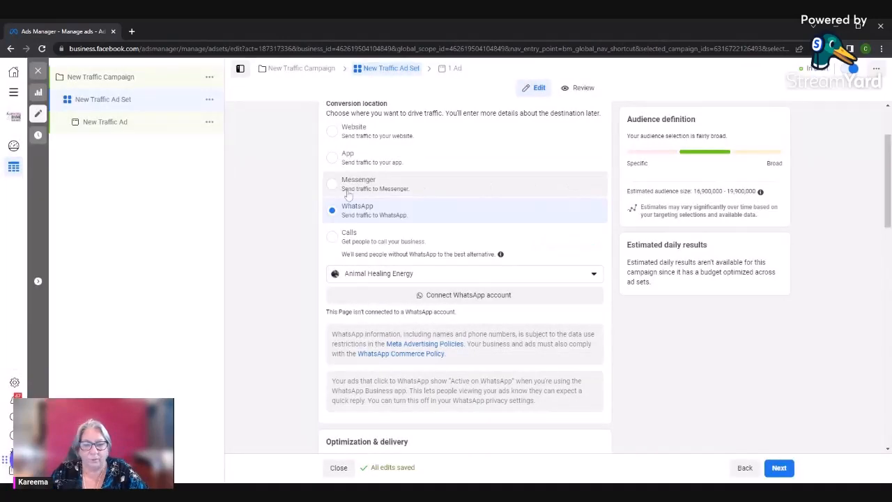
Set the ad set's conversion location to Website and turn on dynamic creative
click(332, 131)
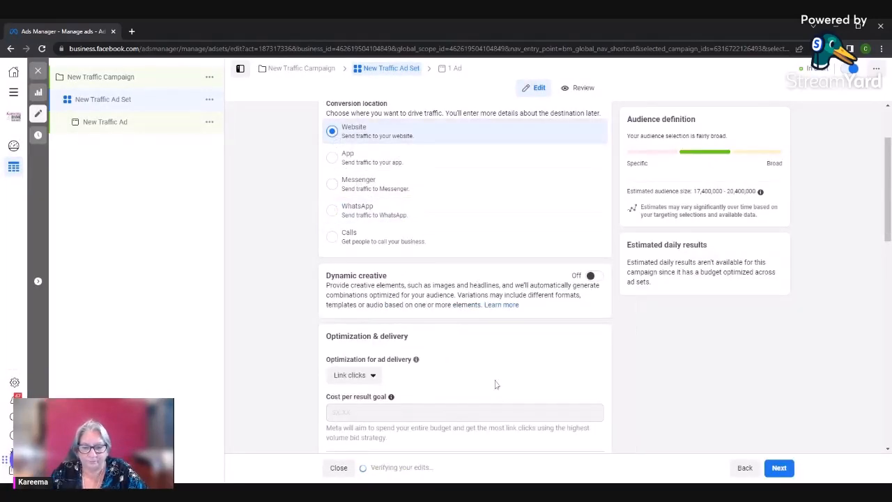
scroll(495, 384, down, 3)
scroll(446, 366, up, 2)
scroll(398, 302, up, 2)
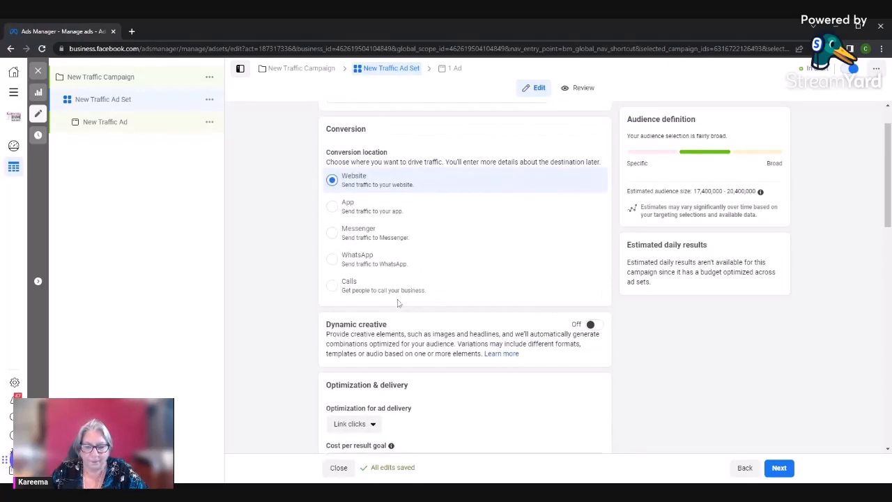
click(591, 325)
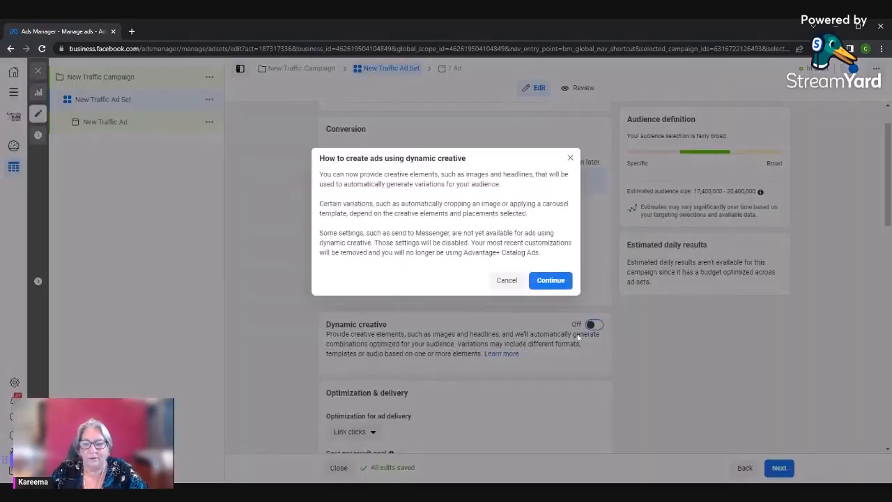
click(550, 280)
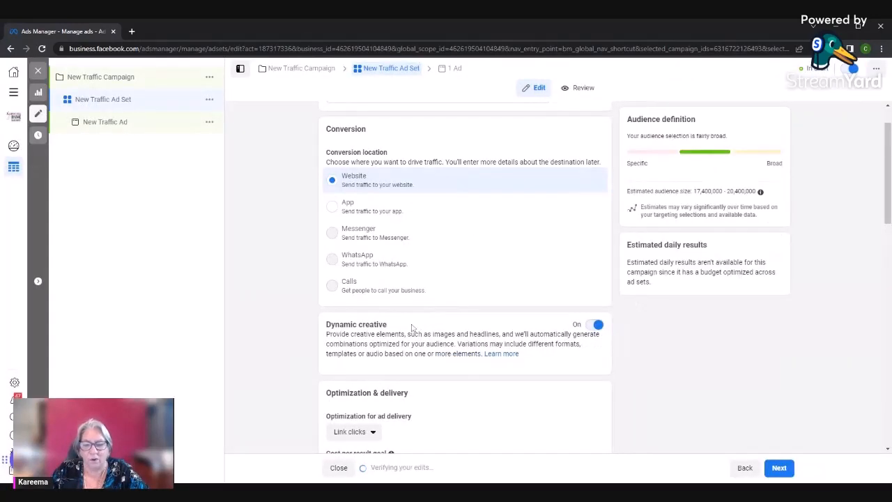
Examine the available optimization choices for ad delivery, leaving the selection as it is
scroll(412, 328, down, 2)
scroll(411, 327, down, 2)
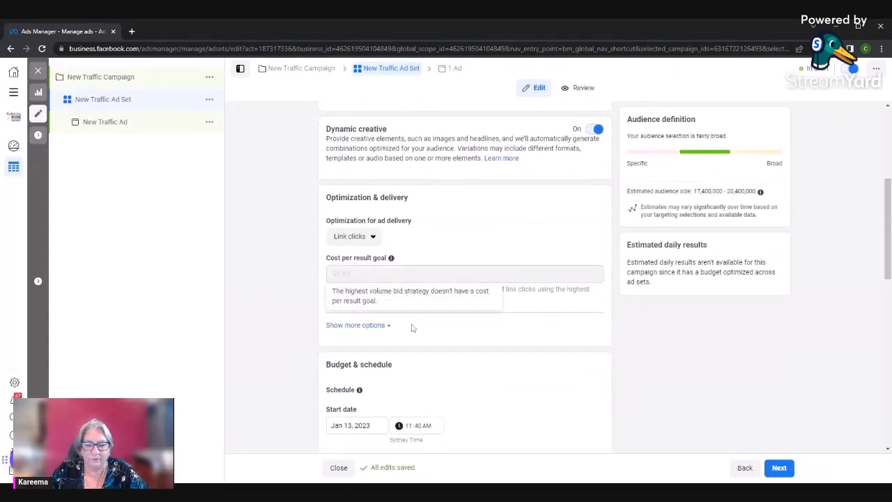
click(373, 188)
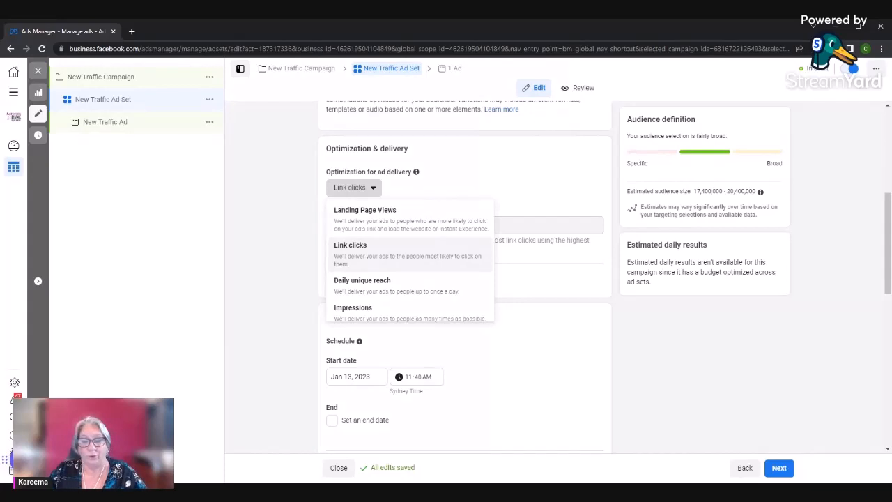
scroll(411, 300, down, 1)
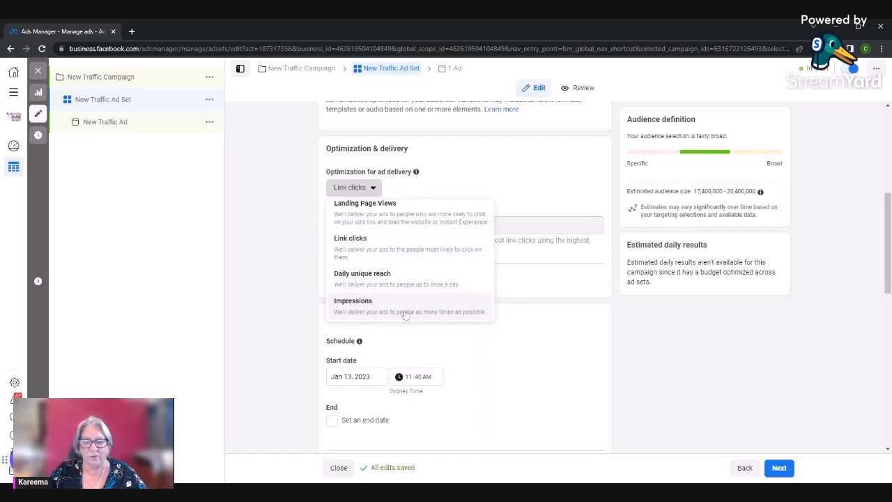
scroll(366, 277, up, 1)
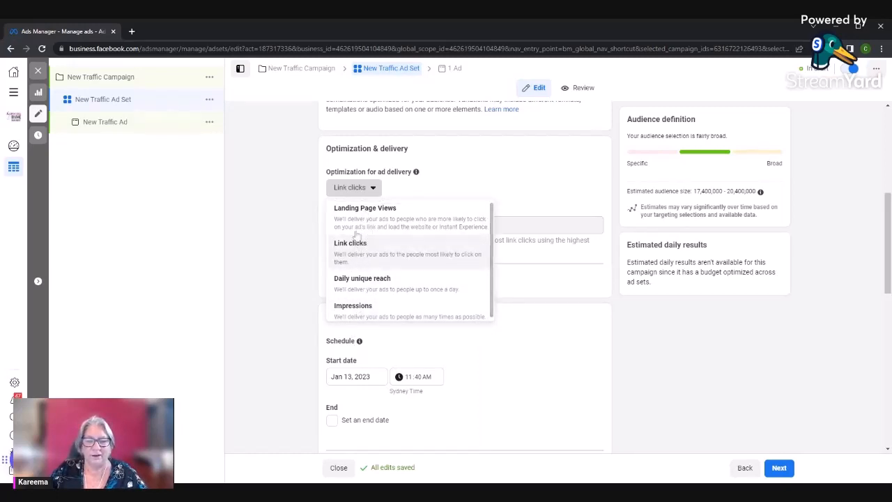
click(551, 285)
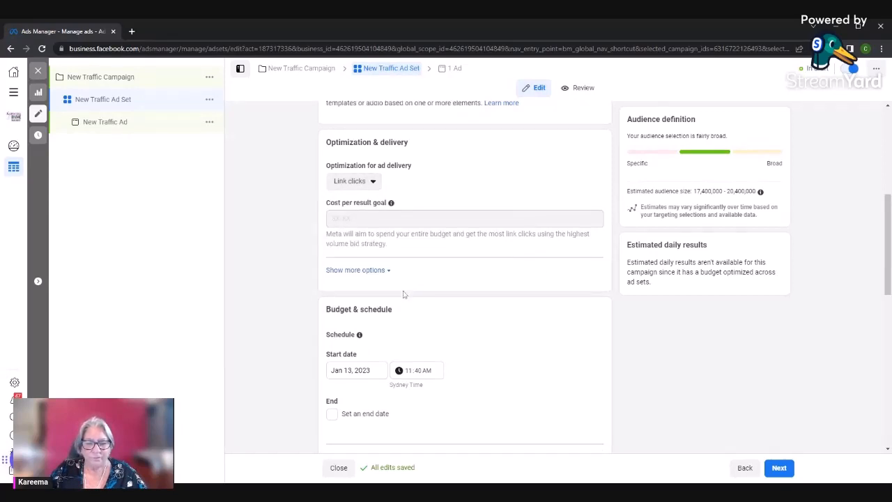
Reveal the additional delivery options and review the charging, schedule and audience settings of the traffic ad set
scroll(403, 294, down, 1)
click(357, 179)
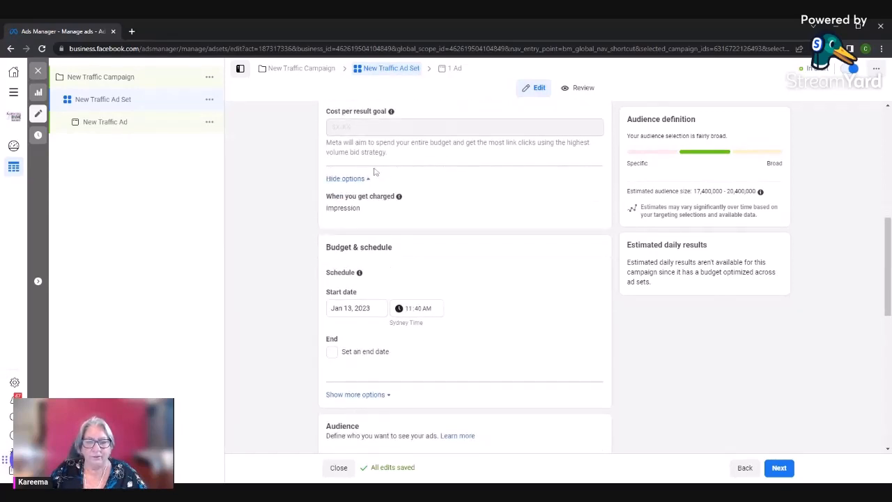
scroll(402, 277, down, 1)
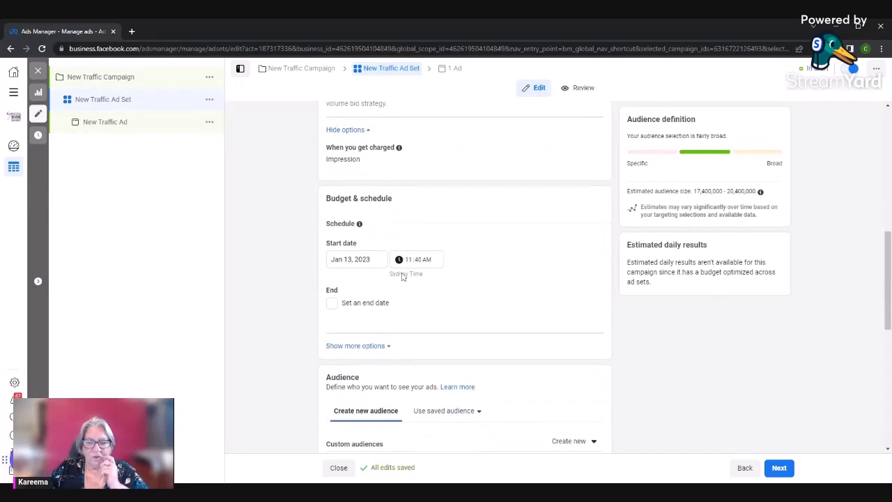
scroll(402, 277, down, 5)
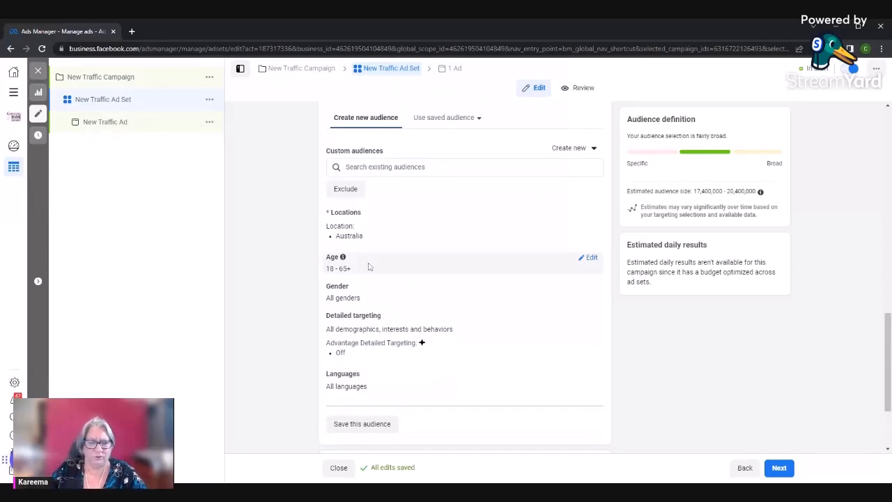
scroll(369, 267, up, 3)
scroll(262, 232, down, 3)
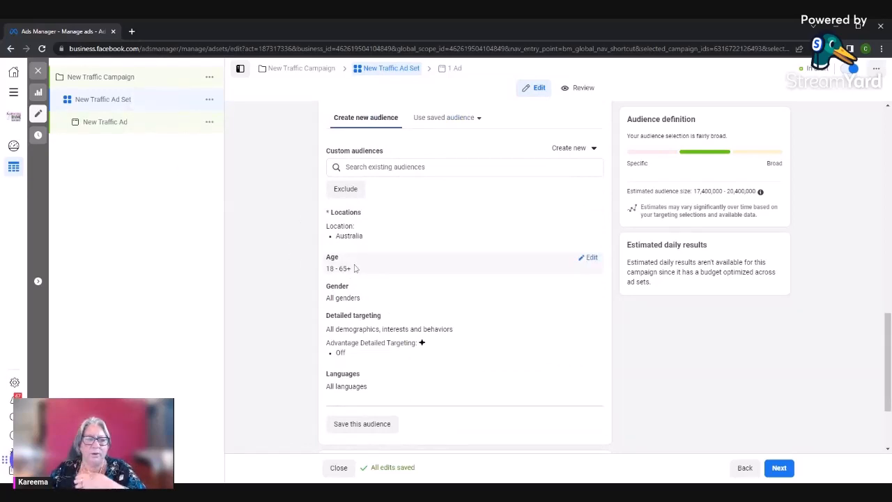
Reveal the additional placement options and review the traffic ad set's placement selection and brand safety settings
scroll(357, 266, down, 2)
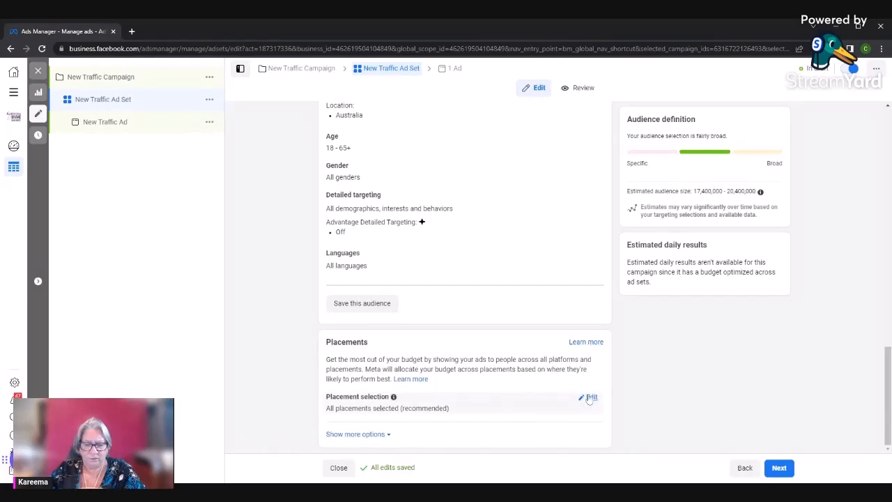
click(378, 434)
scroll(430, 373, down, 3)
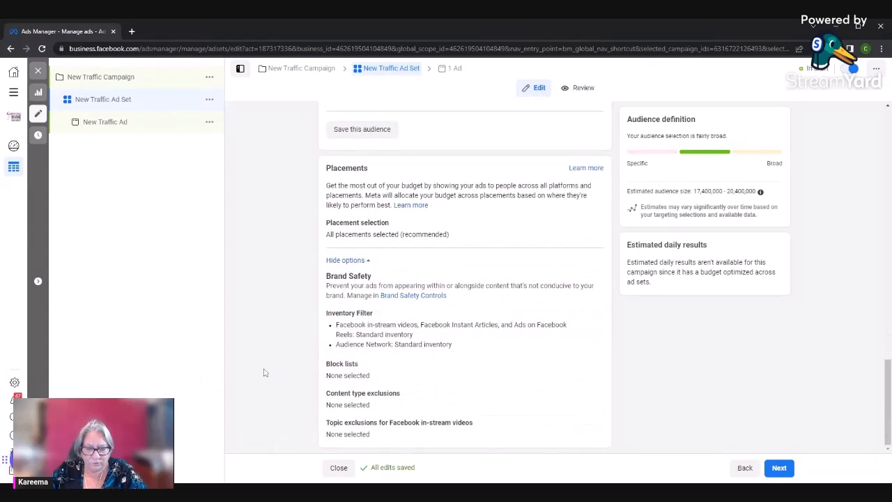
scroll(263, 371, up, 2)
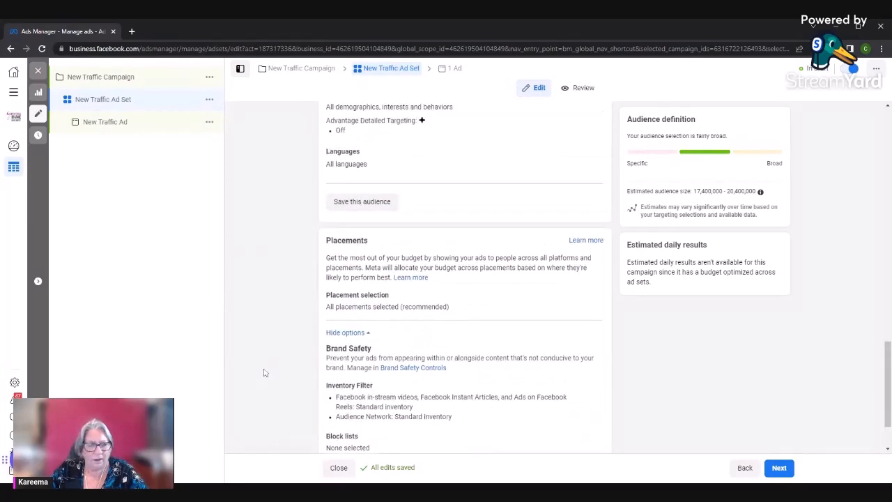
Open the New Traffic Ad and set its Instagram account to animalmessenger
click(94, 128)
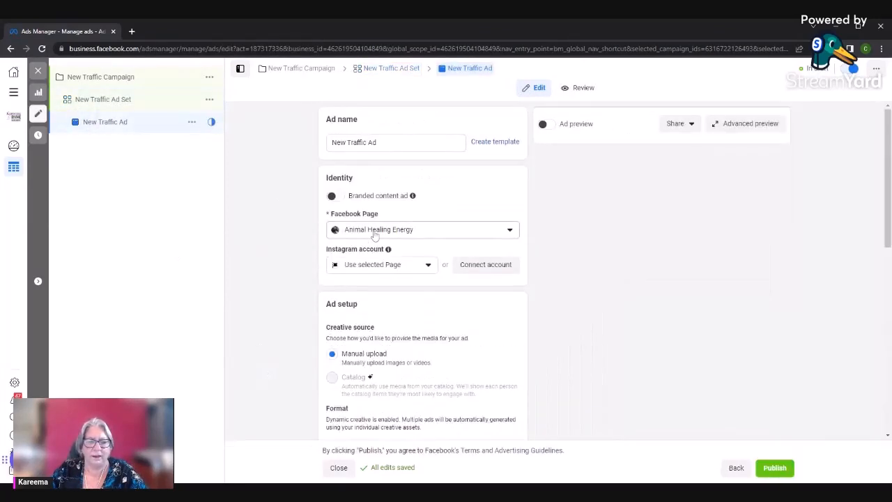
scroll(373, 254, down, 2)
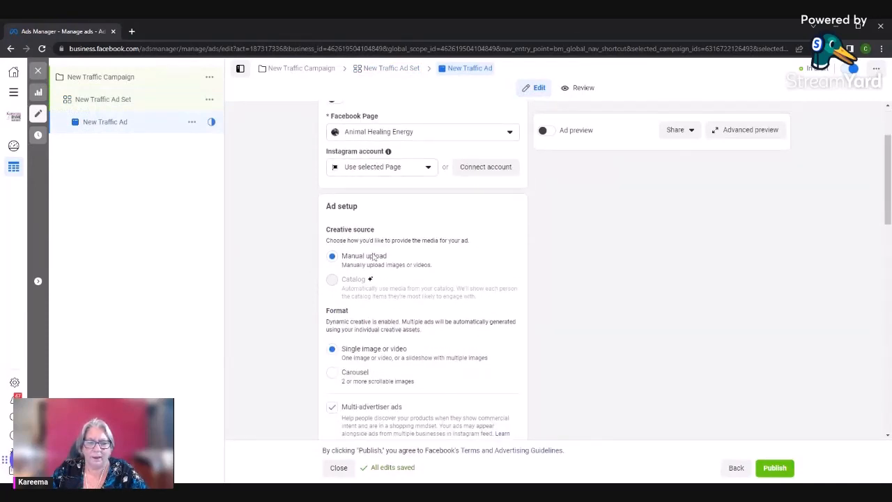
scroll(373, 255, up, 2)
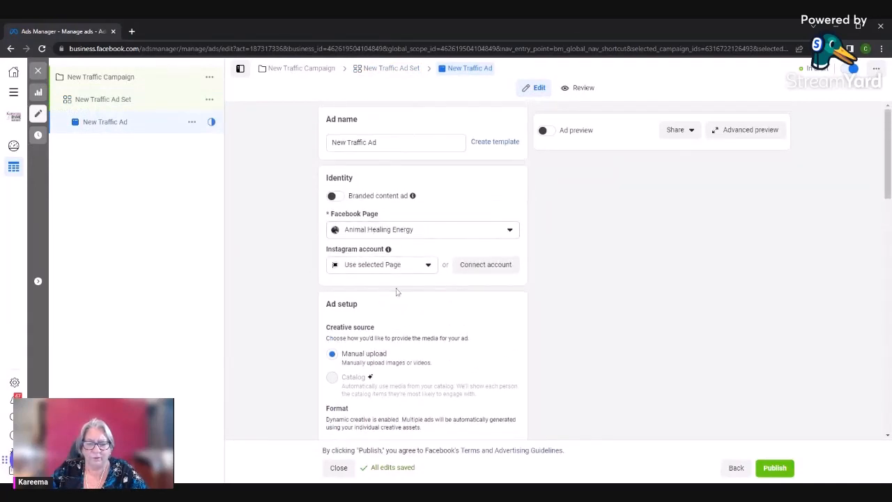
click(428, 267)
click(386, 306)
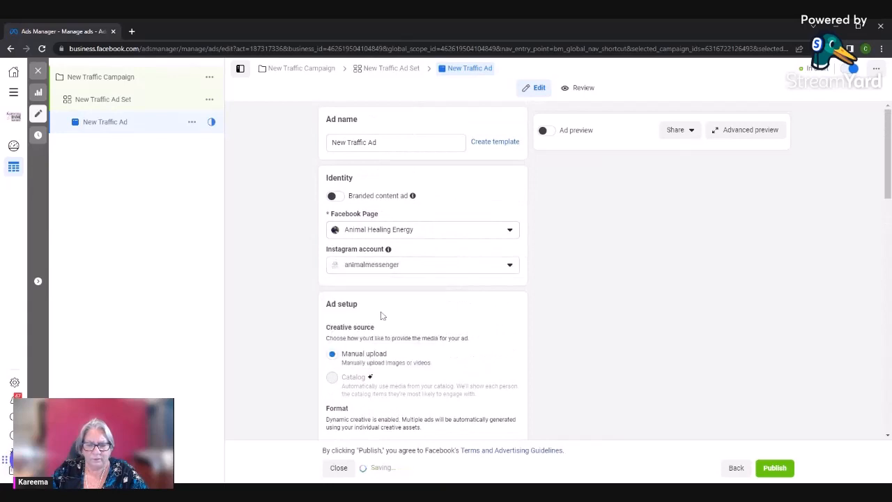
Clear the prefilled address from the ad's website creative source
scroll(382, 315, down, 2)
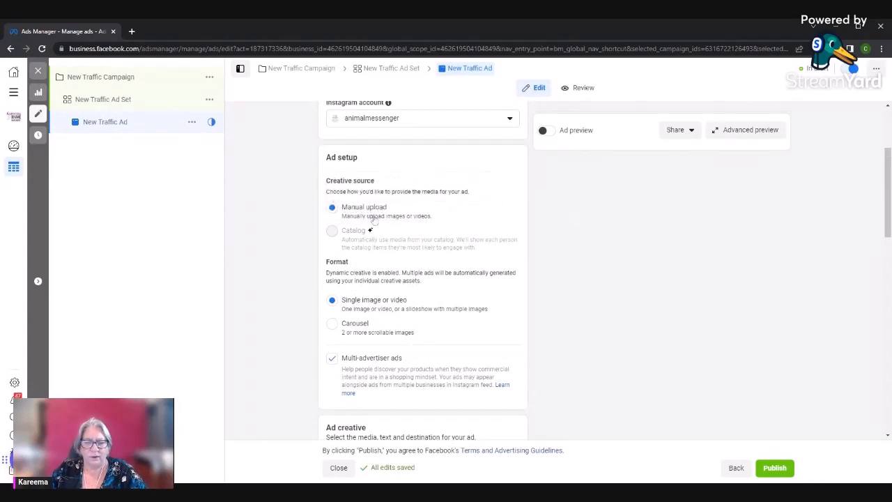
scroll(370, 247, down, 3)
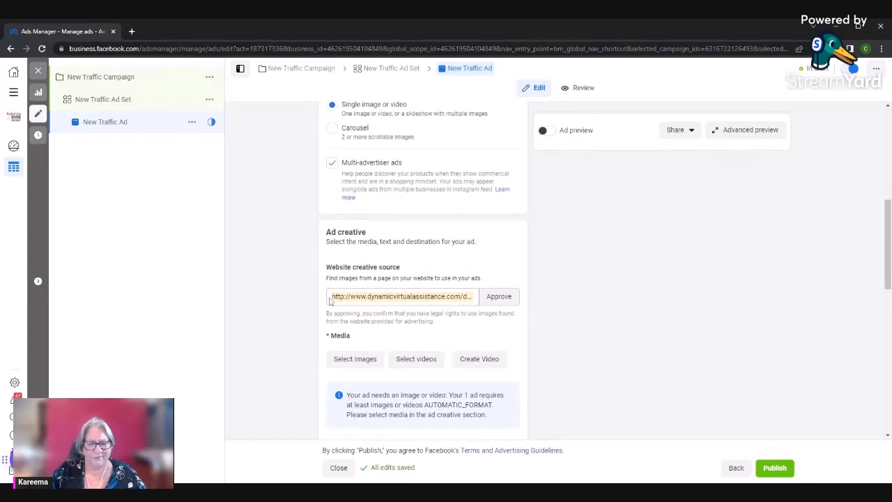
drag(333, 296, 477, 296)
key(BackSpace)
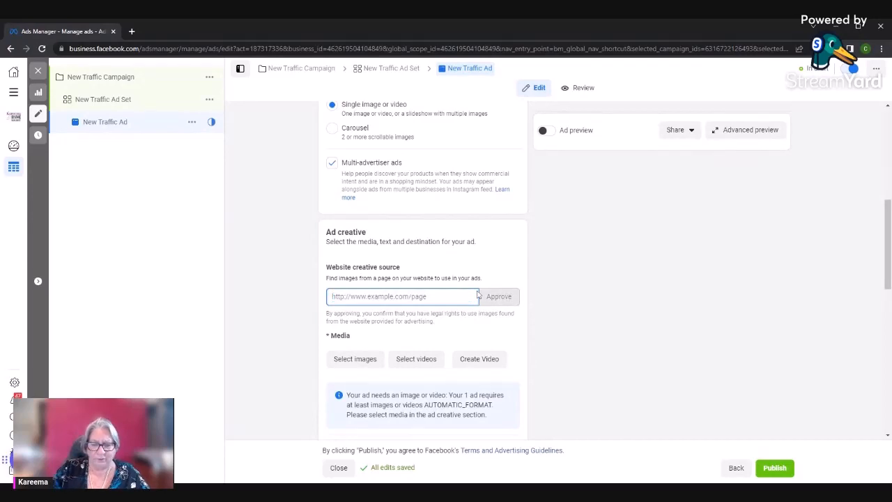
Add six images from the Animal Healing Energy Page to the ad's media, from the 1240 × 1754 wreath image to the 576 × 576 dog
scroll(382, 302, down, 2)
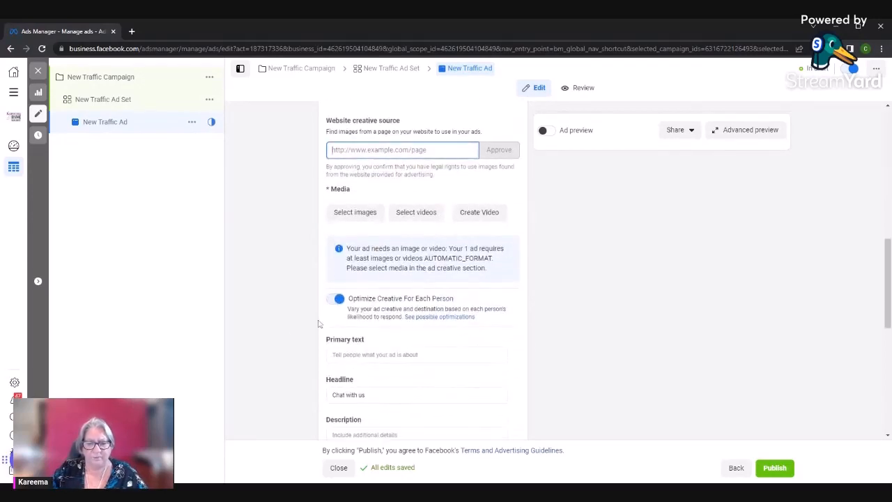
click(372, 217)
scroll(304, 334, down, 1)
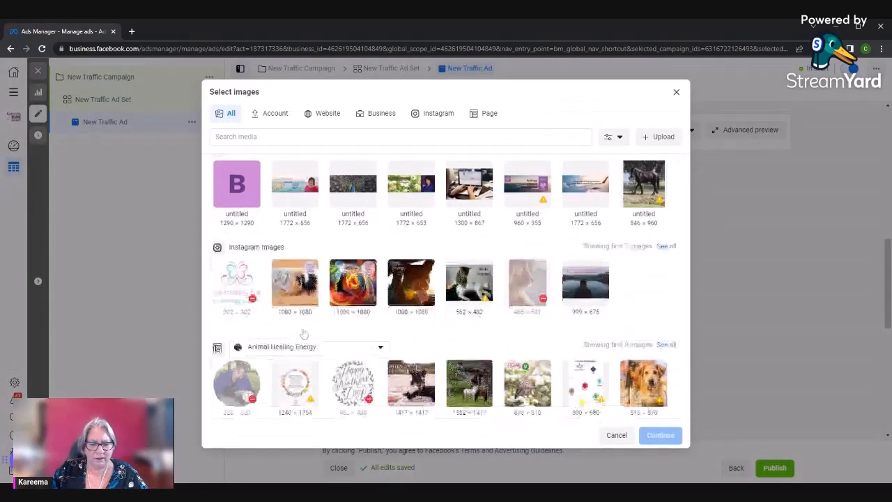
click(292, 375)
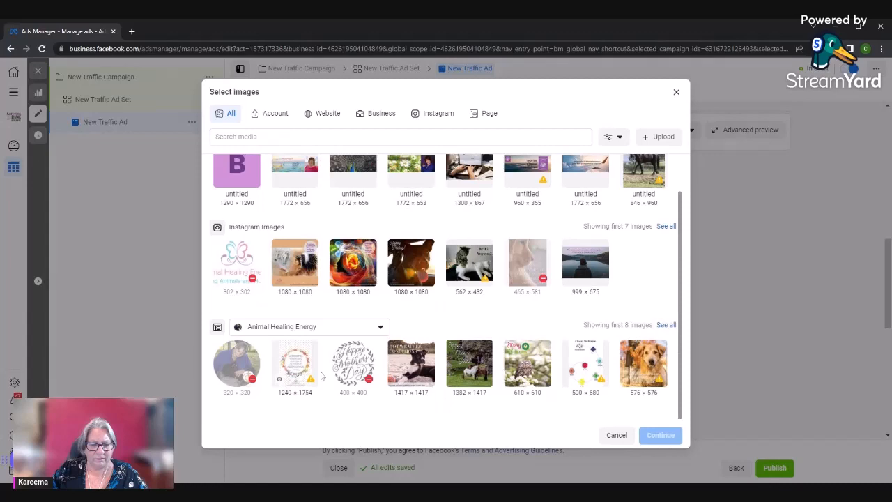
click(409, 360)
click(476, 361)
click(528, 361)
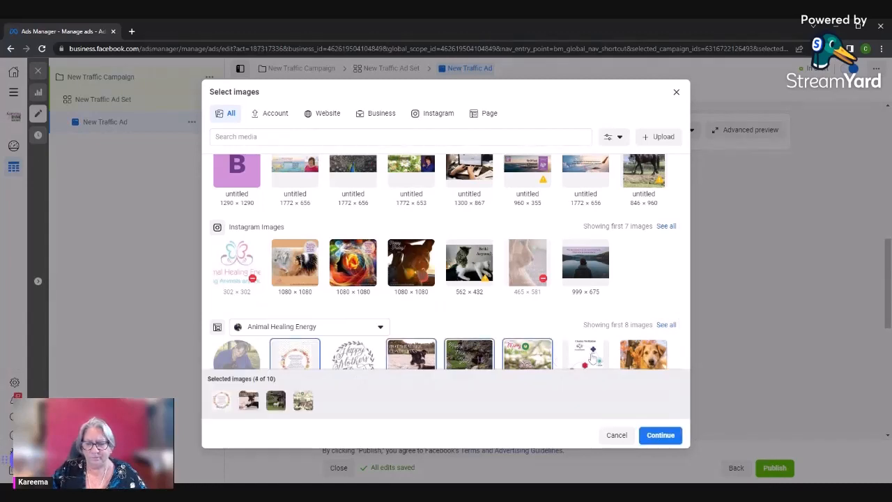
click(585, 356)
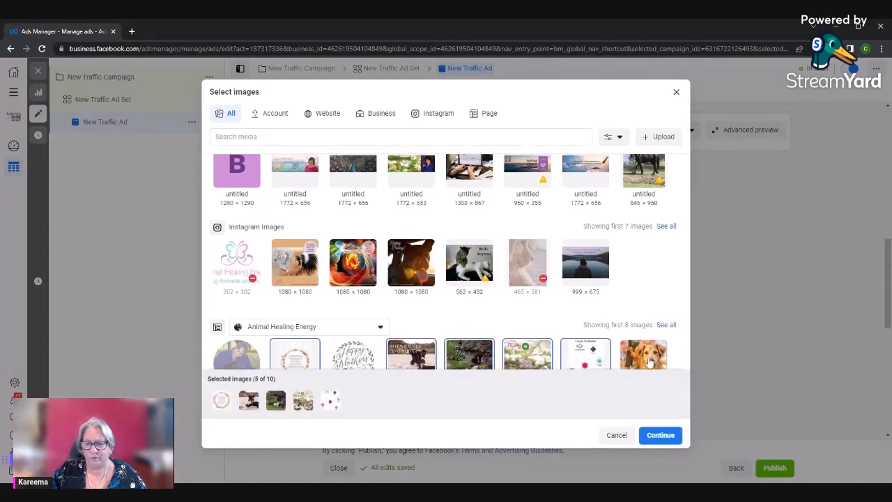
click(648, 361)
click(661, 435)
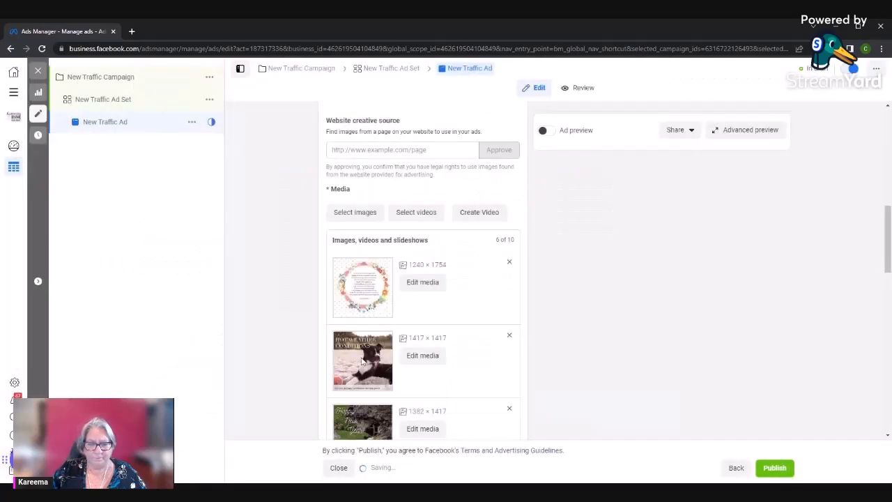
Add all three 1920 × 1920 marketing videos from the account to the ad's media
scroll(376, 335, down, 1)
click(416, 163)
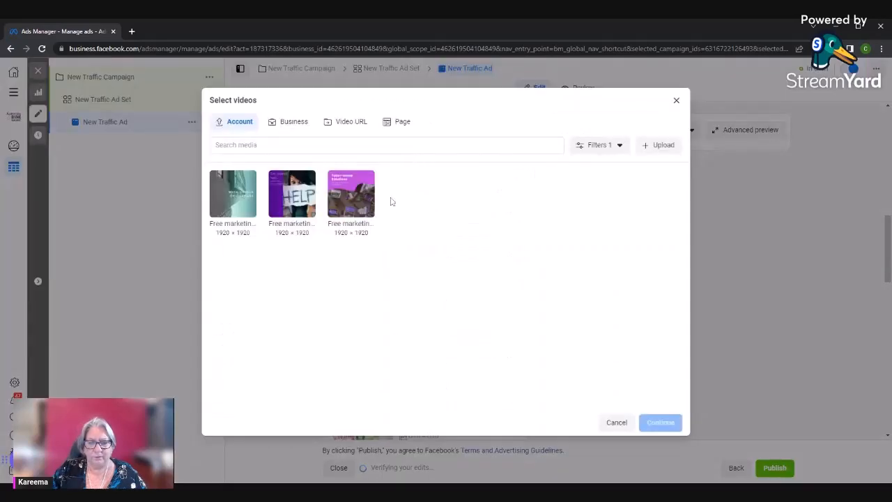
click(232, 193)
click(292, 193)
click(351, 193)
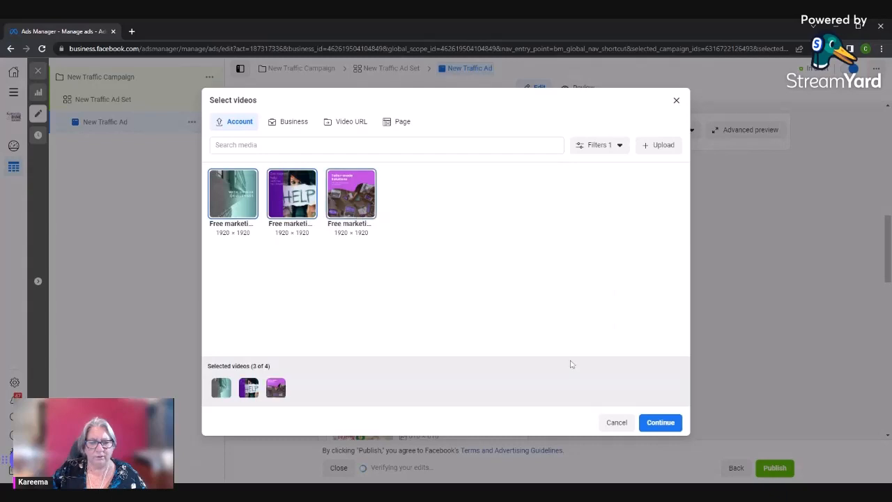
click(659, 422)
Browse all Animal Healing Energy Page images and add the 1000 × 1000 Meditation image to the ad's media
scroll(399, 358, down, 3)
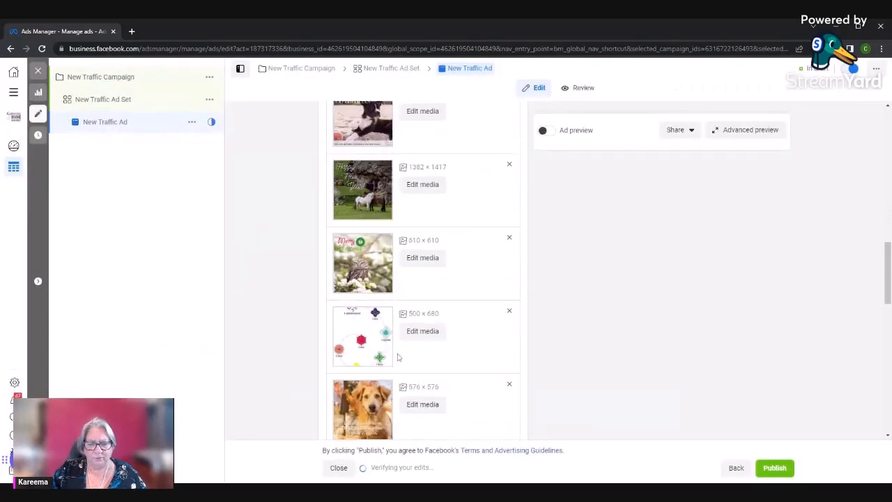
scroll(398, 358, up, 5)
click(354, 260)
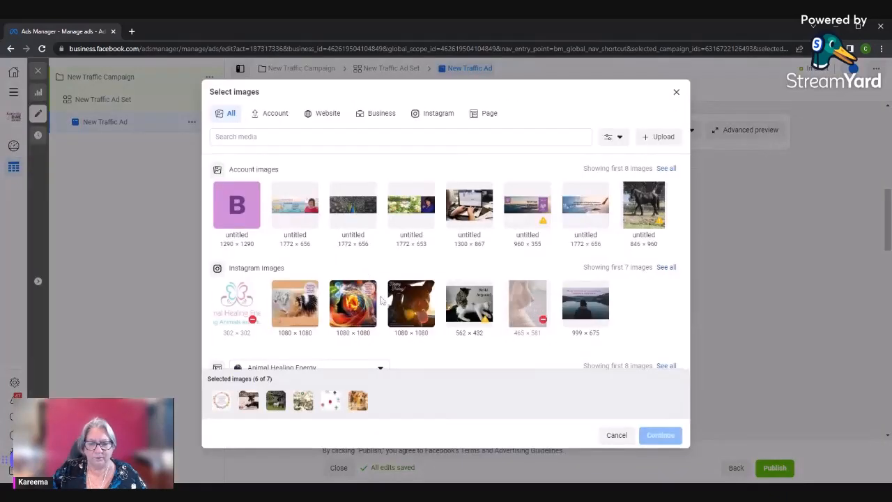
scroll(381, 299, down, 2)
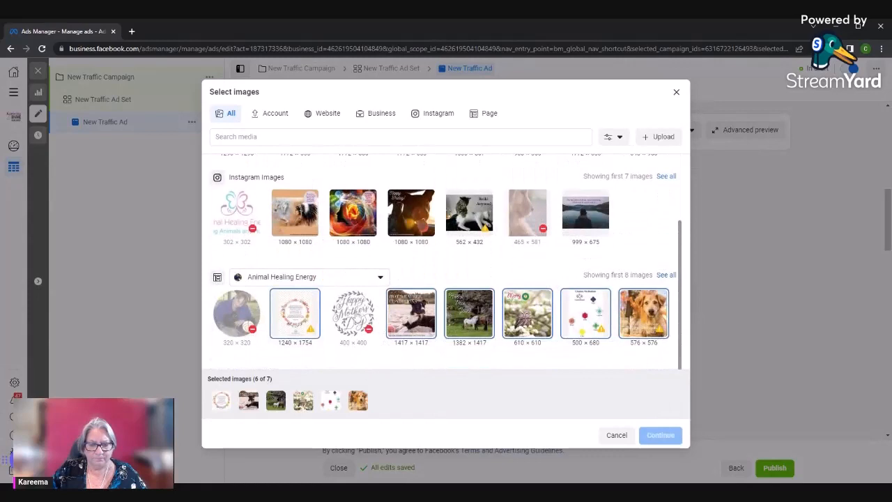
click(666, 274)
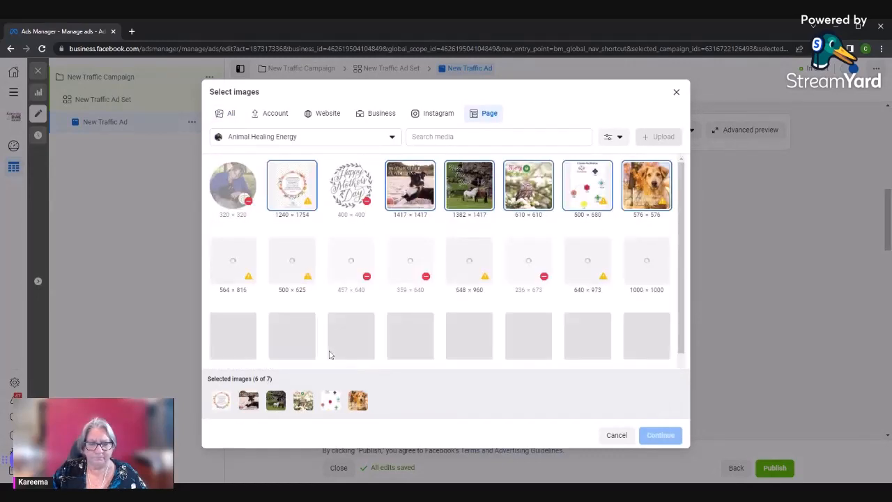
scroll(320, 351, down, 2)
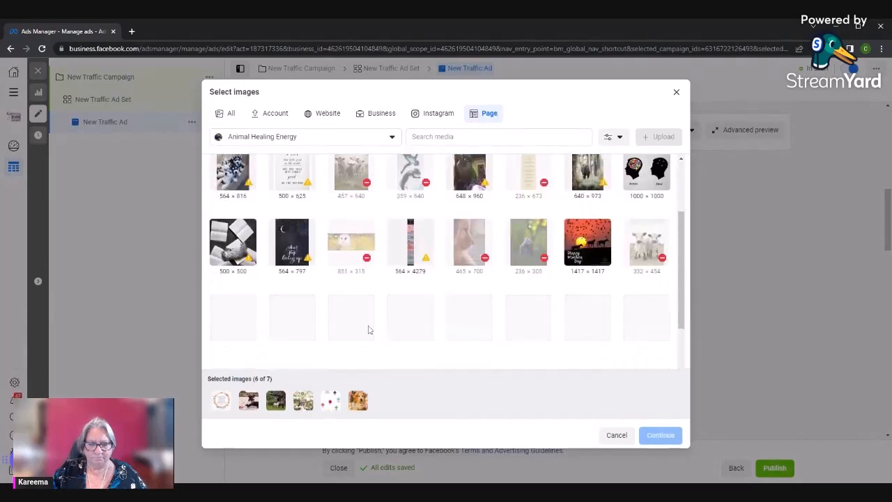
scroll(369, 329, up, 2)
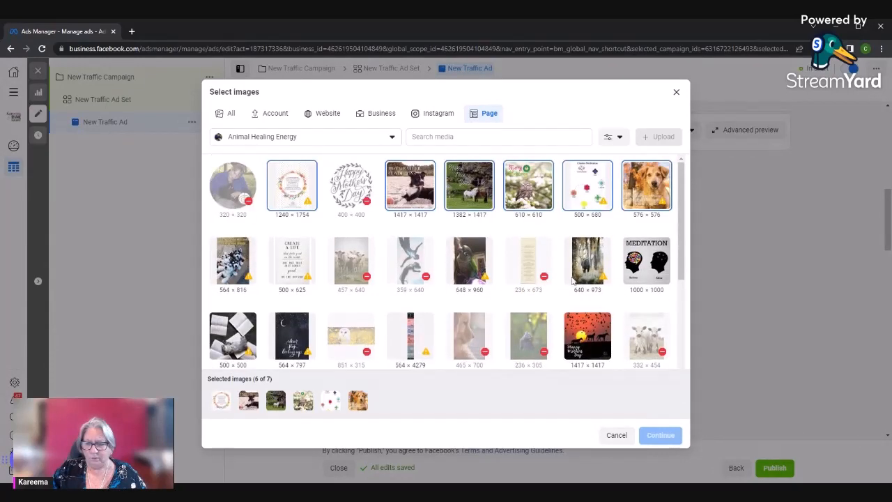
click(648, 265)
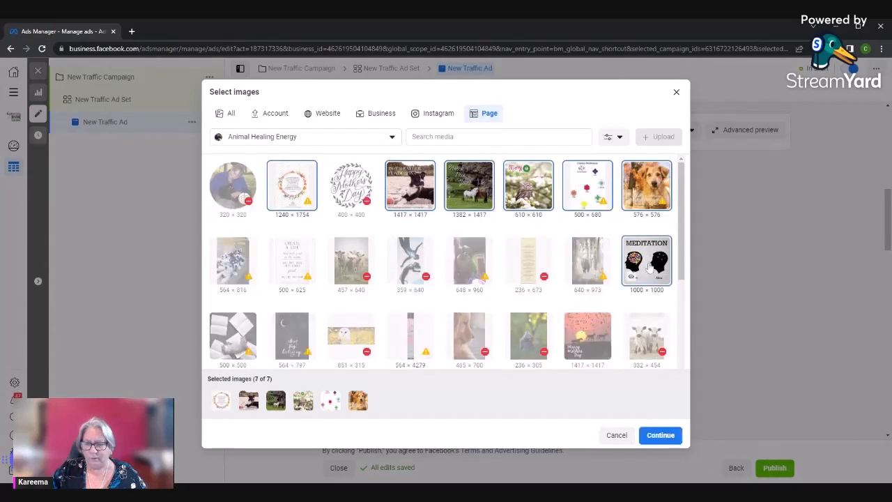
click(660, 435)
Review the ad's media list, primary text, headline, website URL, call to action and tracking fields without filling them in
scroll(414, 293, down, 4)
scroll(414, 292, down, 10)
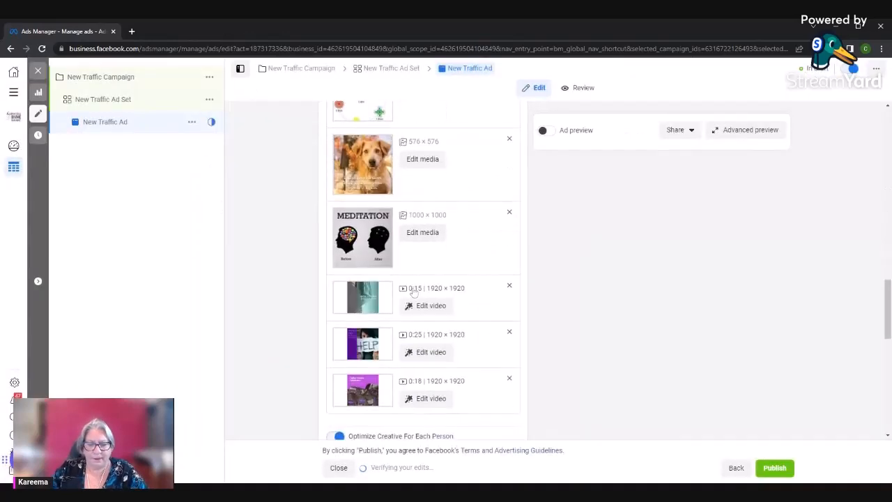
scroll(414, 292, up, 3)
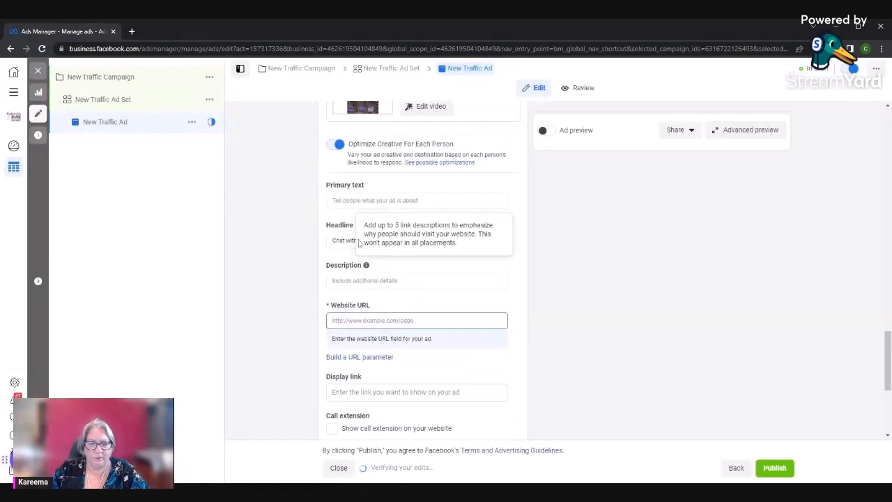
click(362, 200)
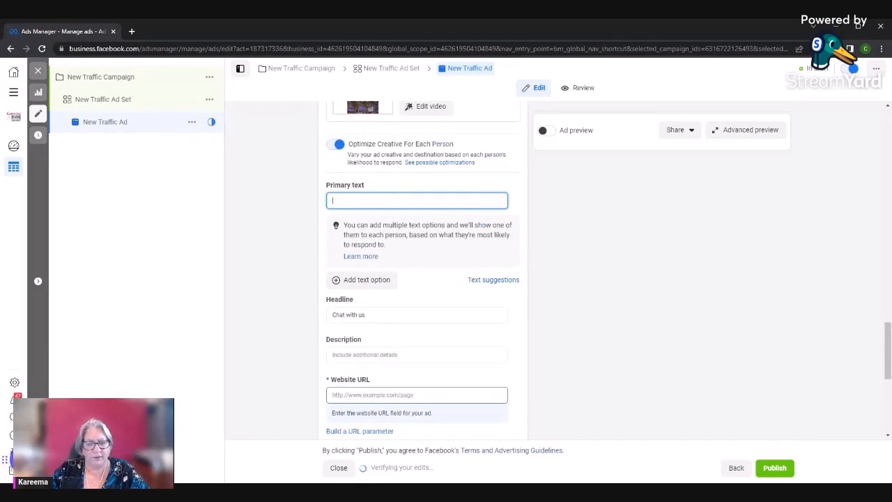
click(390, 314)
scroll(255, 332, down, 3)
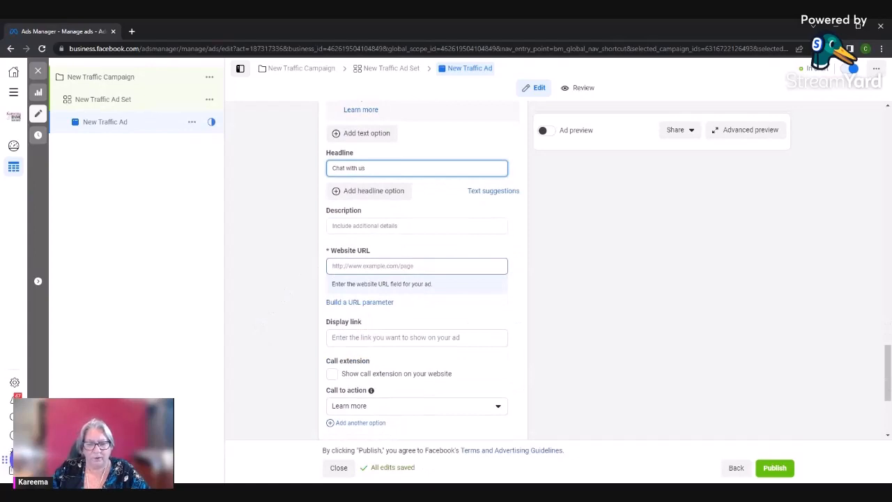
scroll(362, 259, down, 3)
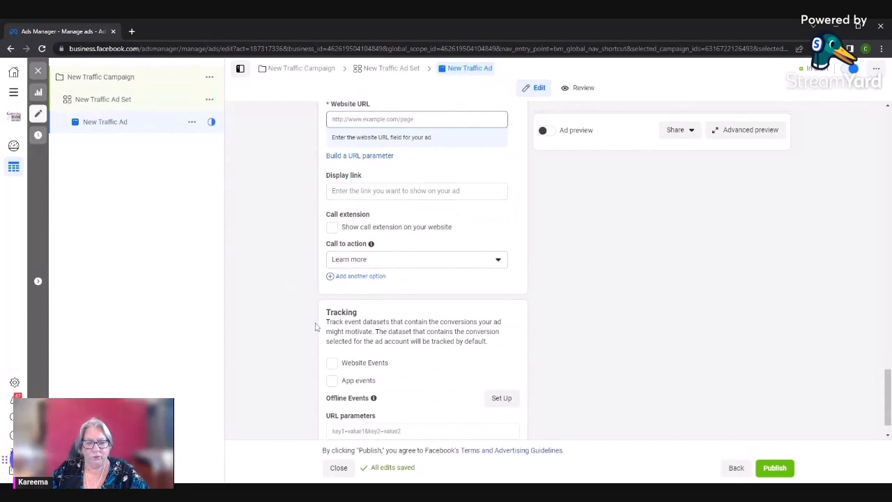
scroll(271, 342, down, 1)
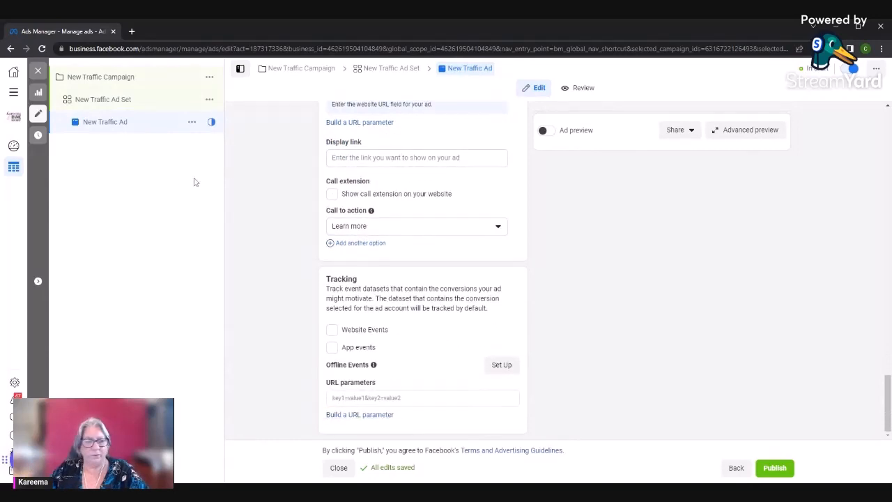
Close the traffic ad's editor, look briefly at the New Awareness Ad and return to the ads list
click(37, 71)
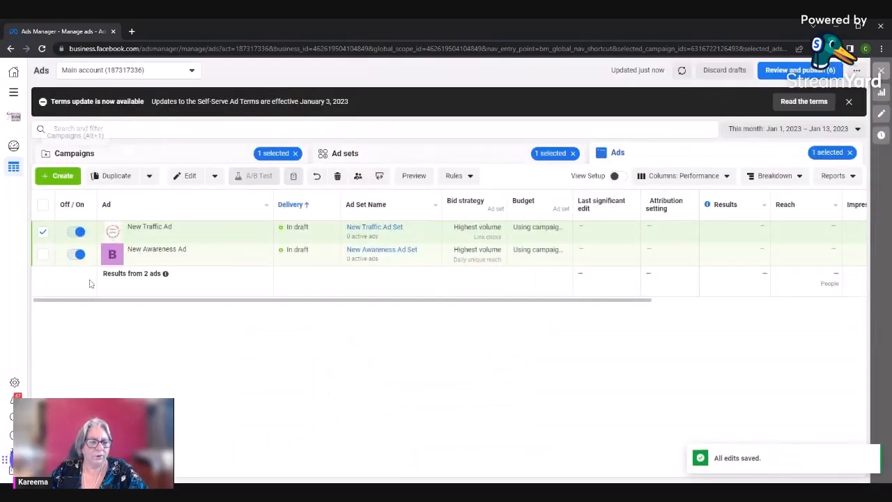
mouse_move(114, 261)
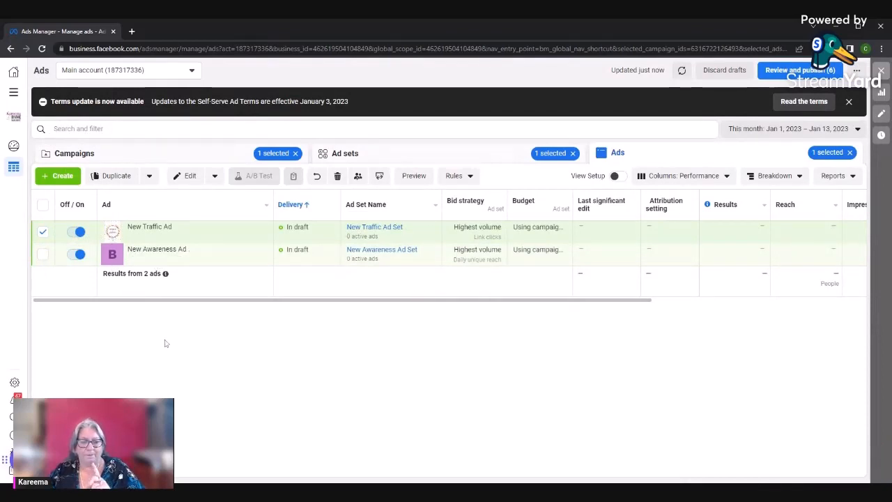
click(181, 259)
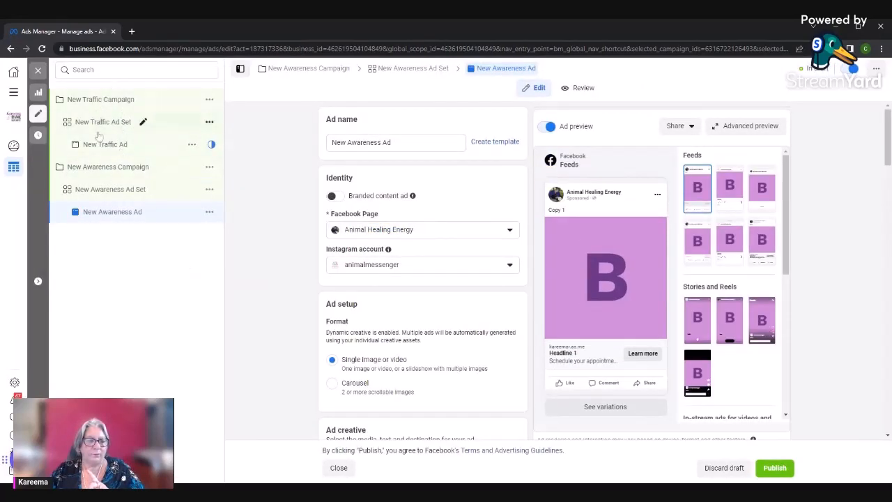
click(39, 71)
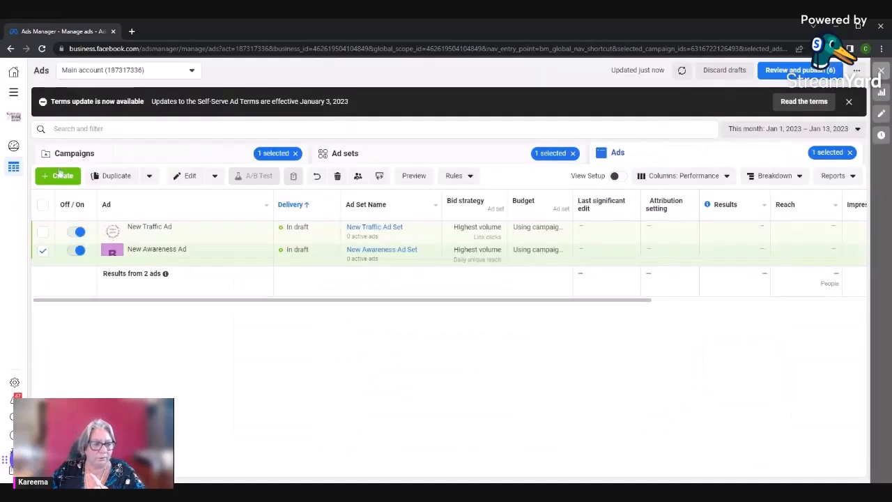
Duplicate the New Awareness Ad Set once within its original campaign, keeping existing reactions, comments and shares on the new ads
click(42, 255)
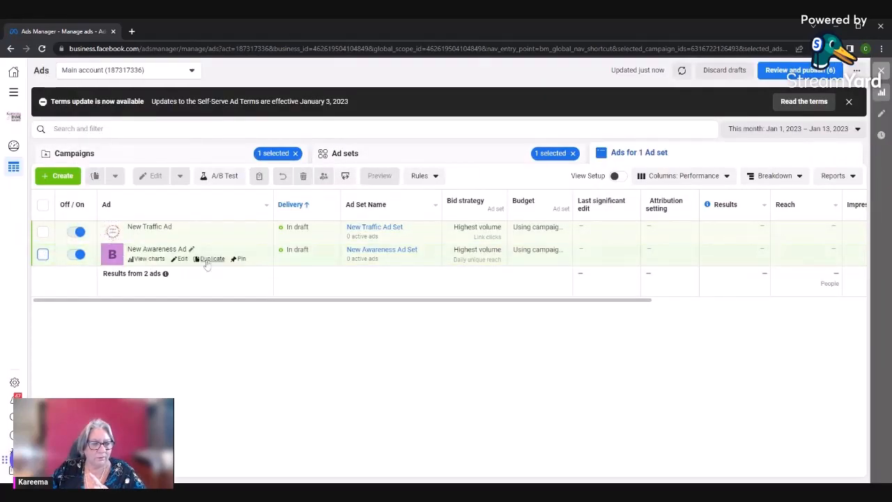
click(42, 254)
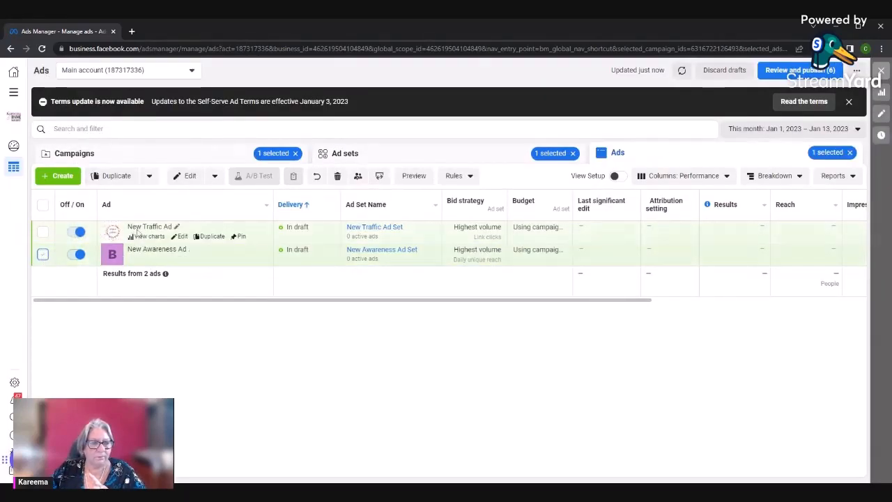
click(180, 259)
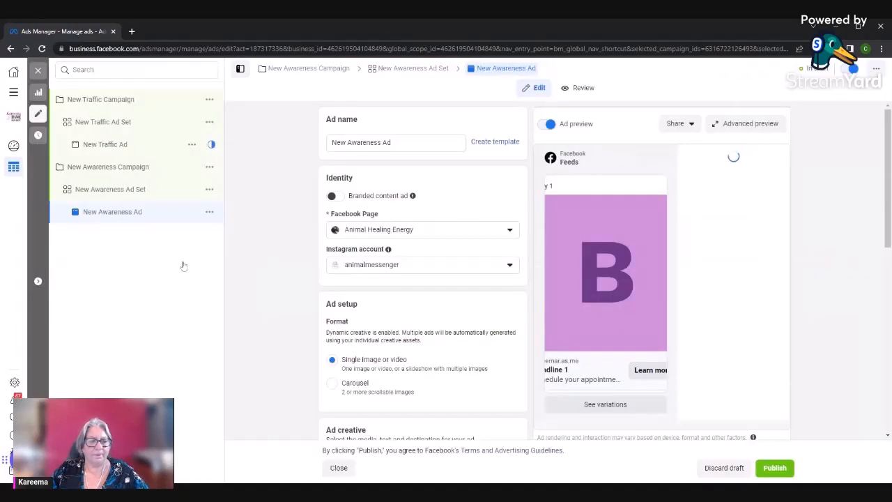
click(118, 173)
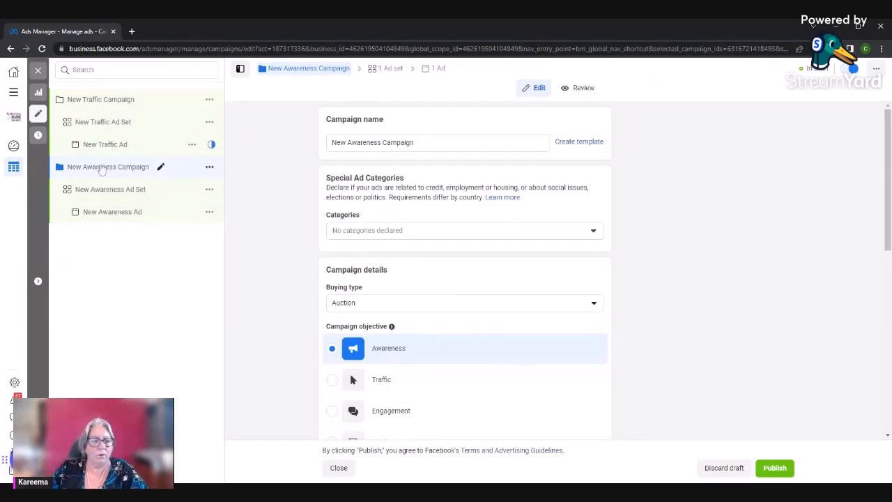
click(209, 189)
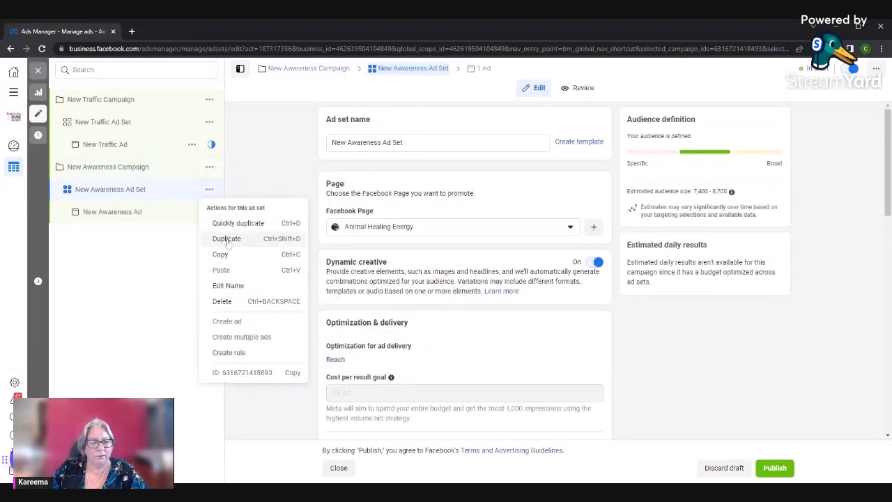
click(229, 239)
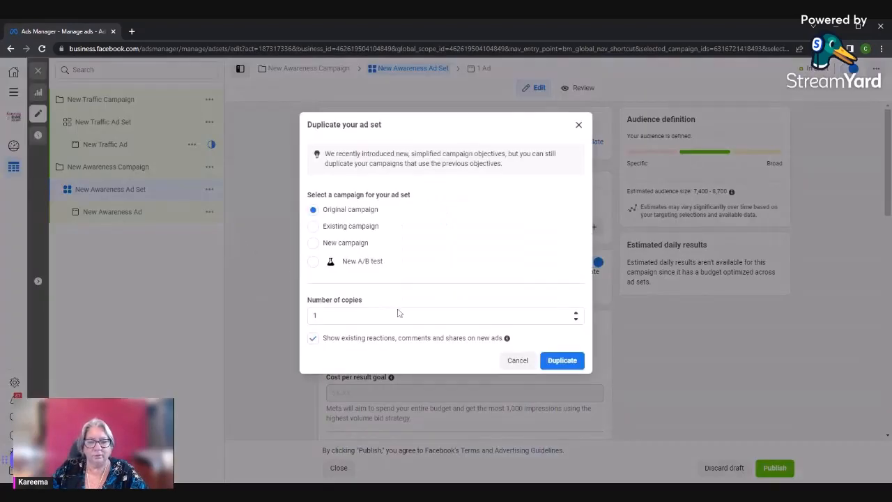
click(557, 361)
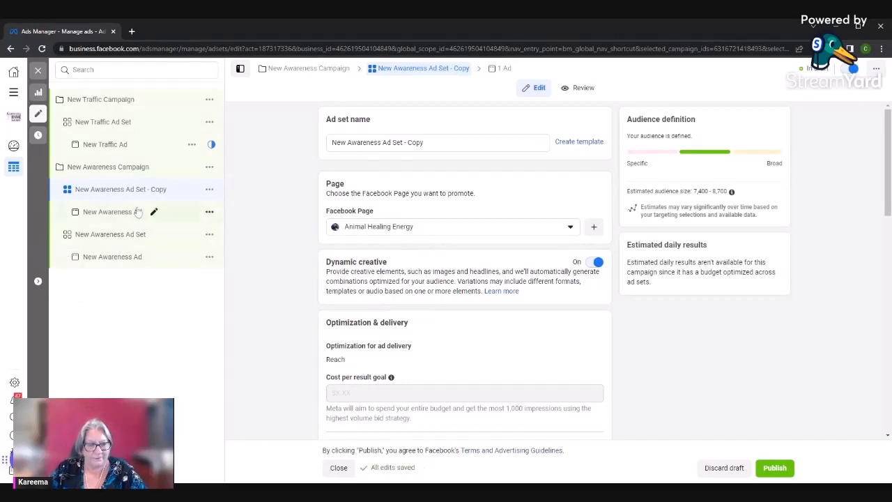
Apply the saved audience Pet Owners Female to the duplicated awareness ad set and check its targeting details
scroll(456, 299, down, 3)
scroll(458, 298, down, 5)
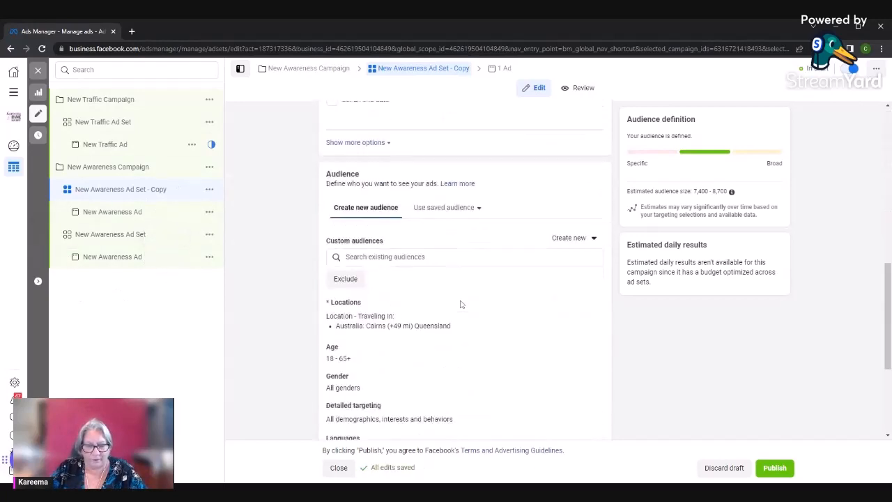
click(496, 207)
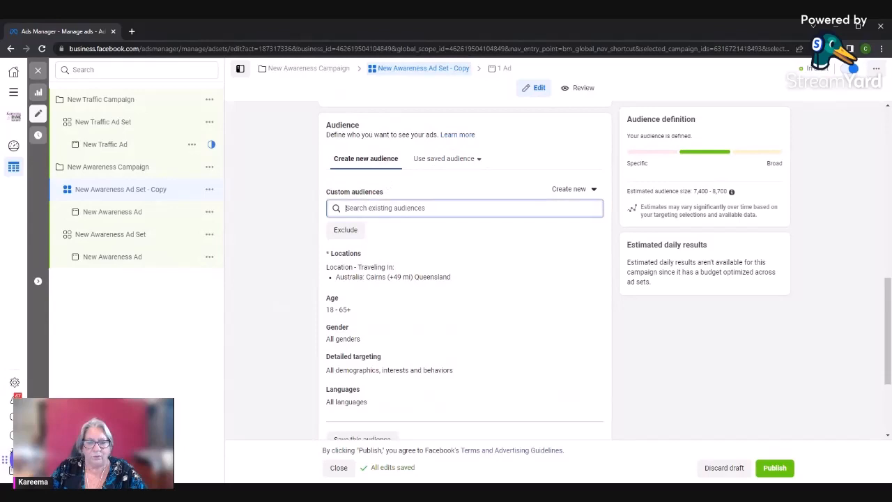
scroll(487, 301, down, 1)
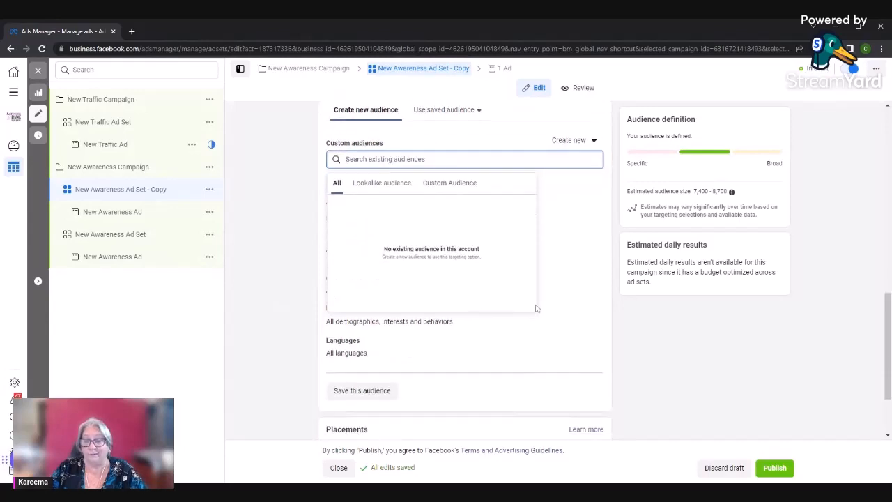
scroll(455, 309, up, 3)
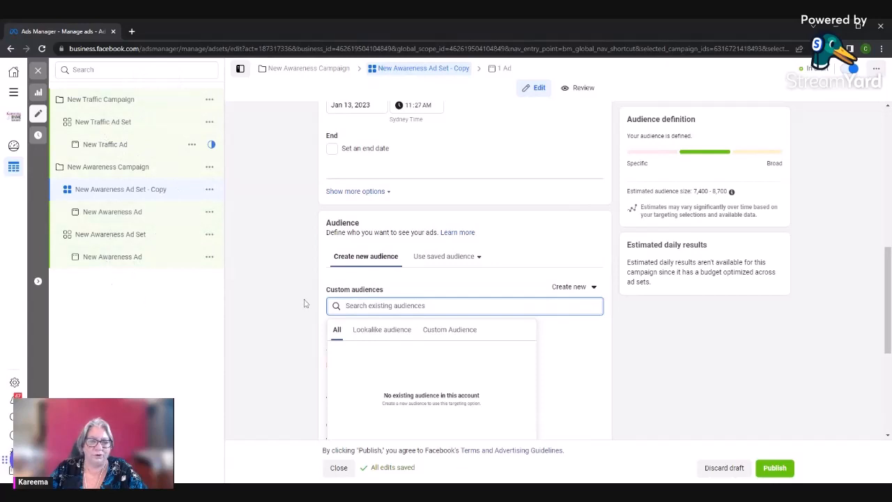
scroll(305, 302, down, 2)
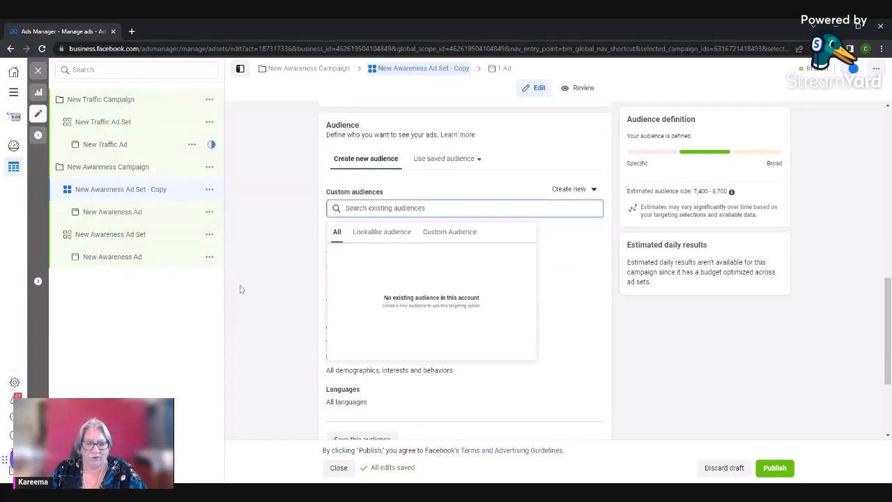
click(425, 169)
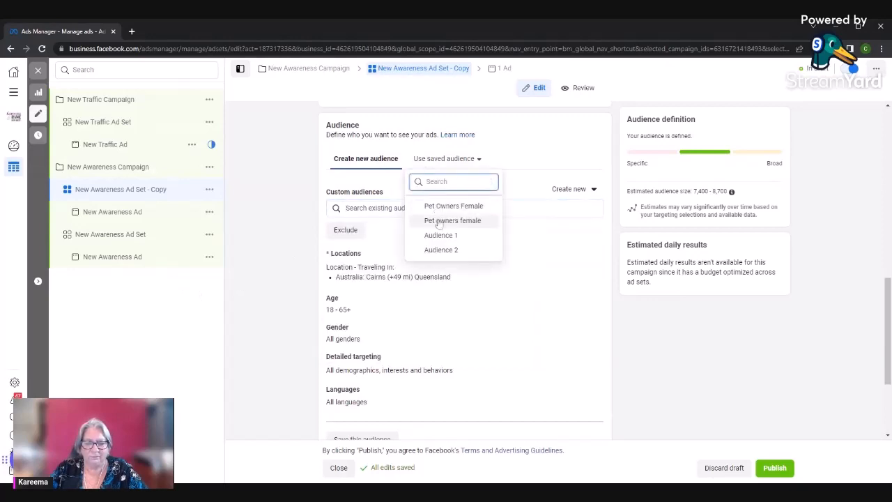
click(442, 205)
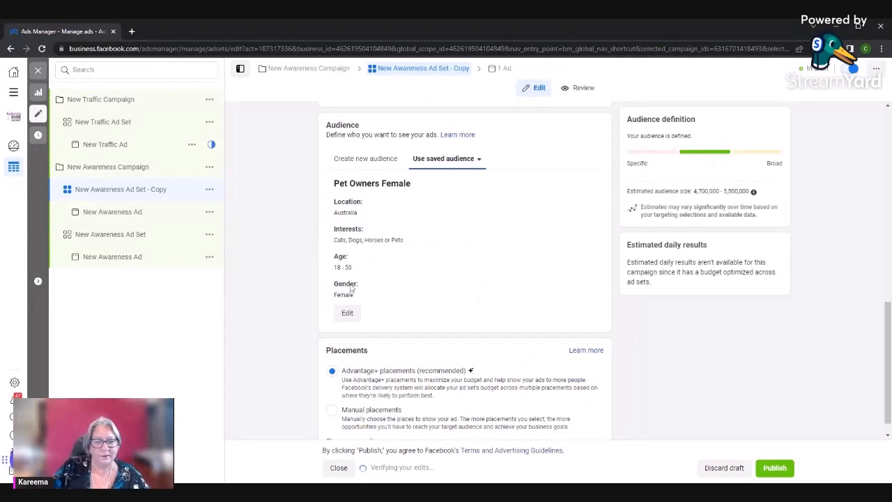
scroll(426, 279, up, 1)
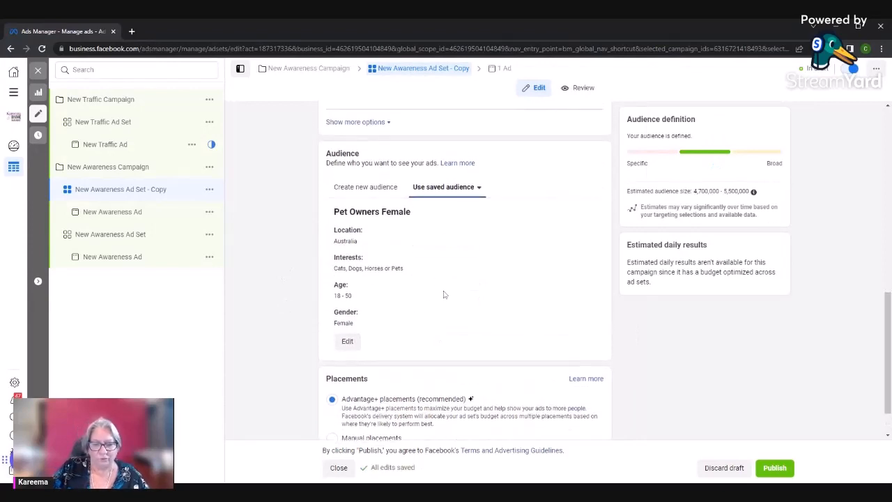
scroll(443, 294, down, 1)
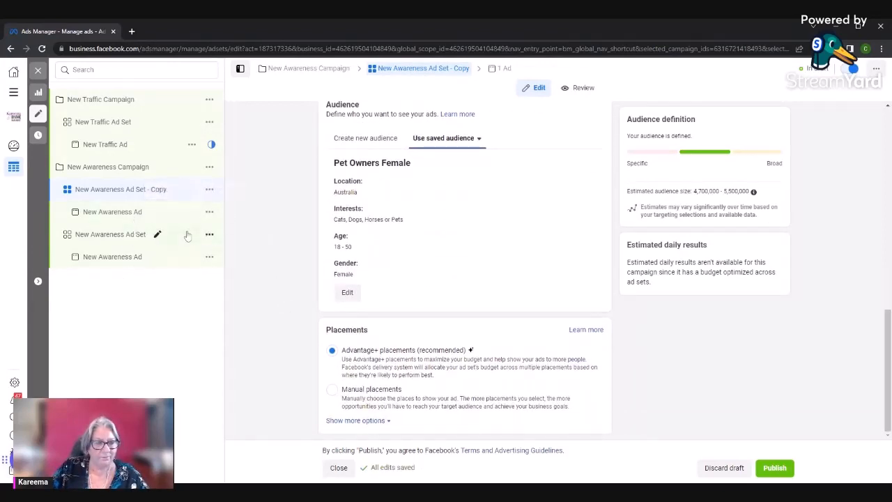
Rename the duplicated ad set as New Awareness Ad Set - Audience 2
scroll(392, 207, up, 5)
scroll(408, 131, up, 4)
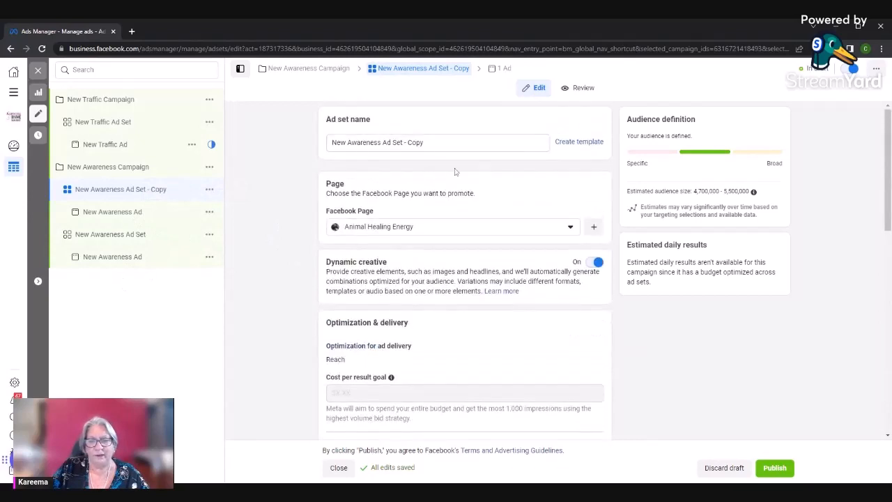
drag(408, 143, 424, 143)
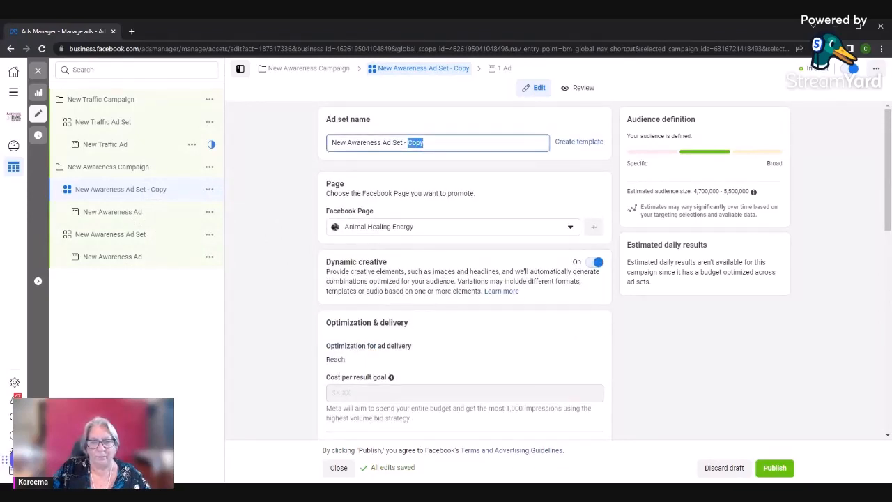
text(aUDIE)
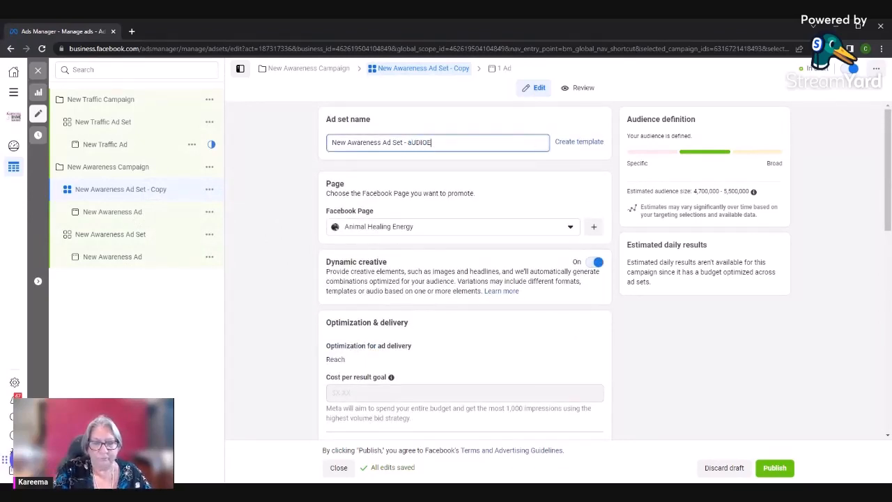
key(BackSpace)
key(BackSpace)
key(BackSpace)
text(A)
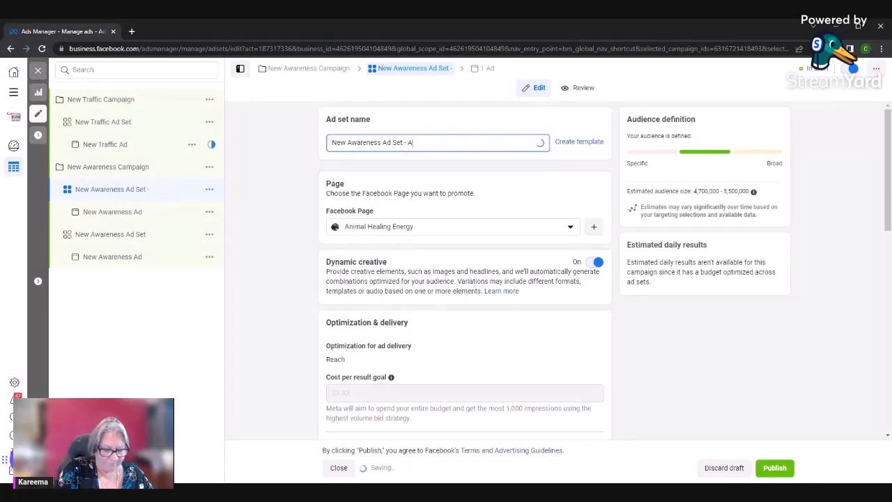
text(udience )
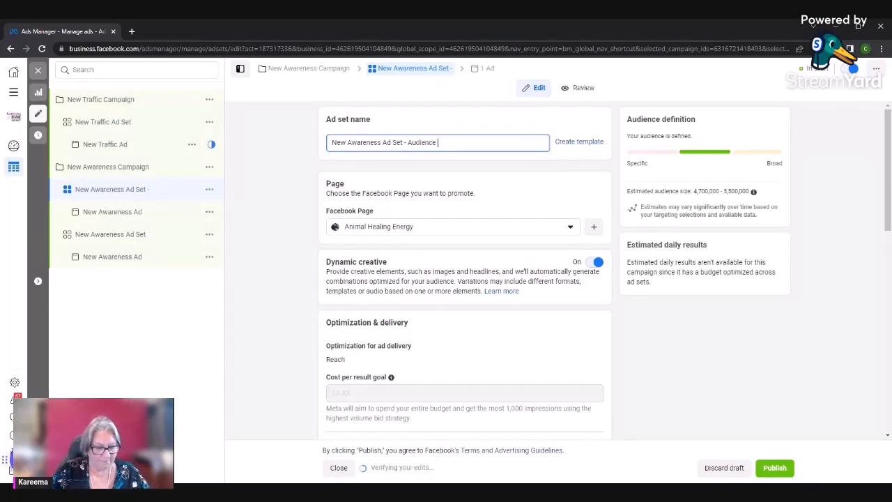
text(2)
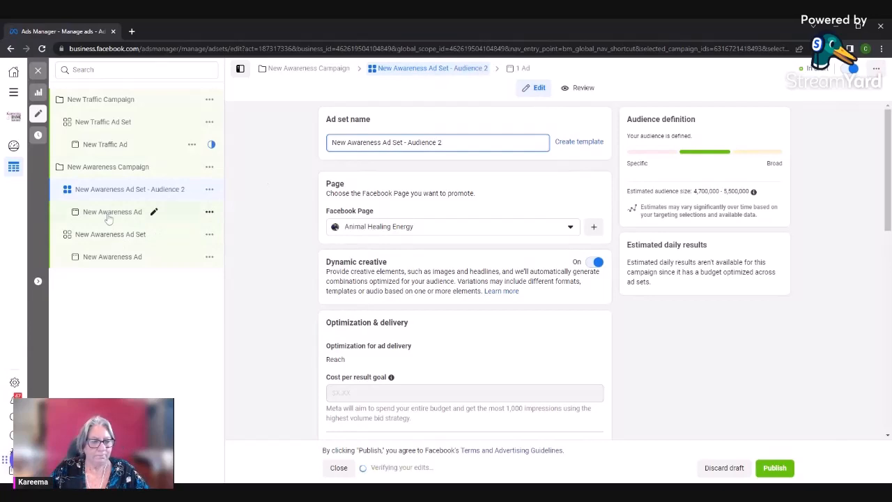
Review the ad inside the Audience 2 ad set, including its identity, format and media, and close the editor
click(110, 215)
scroll(454, 220, down, 3)
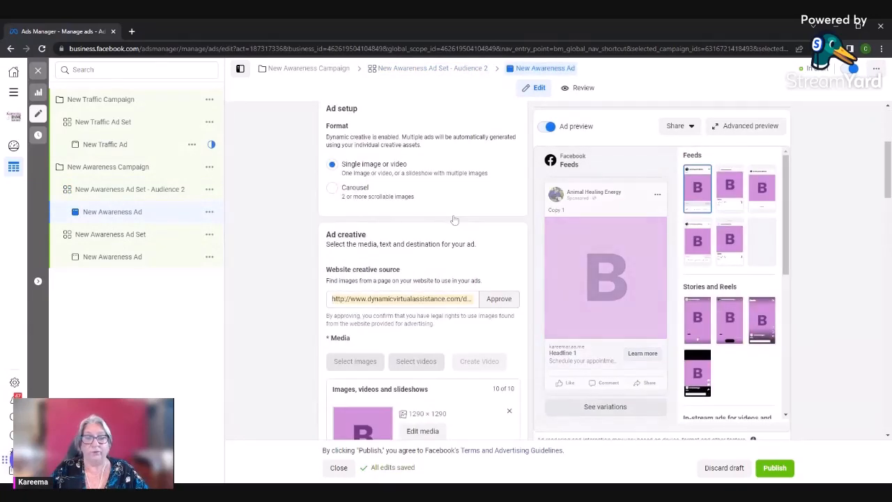
scroll(453, 220, up, 3)
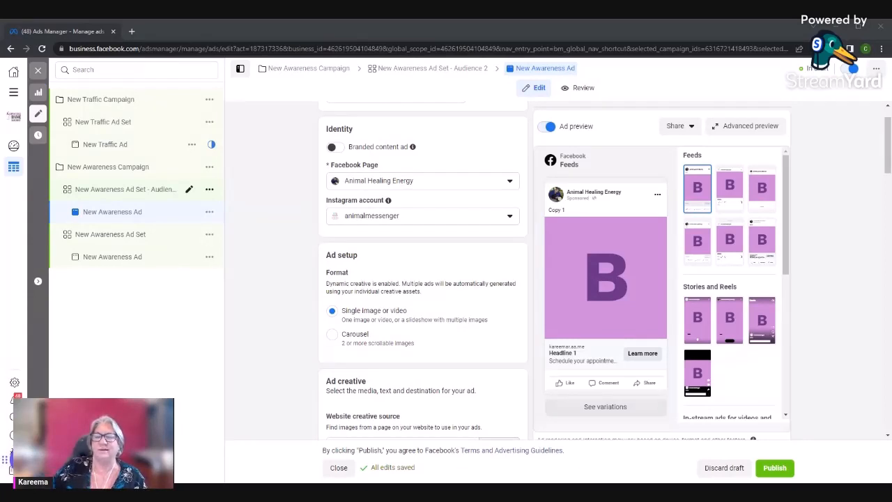
click(38, 70)
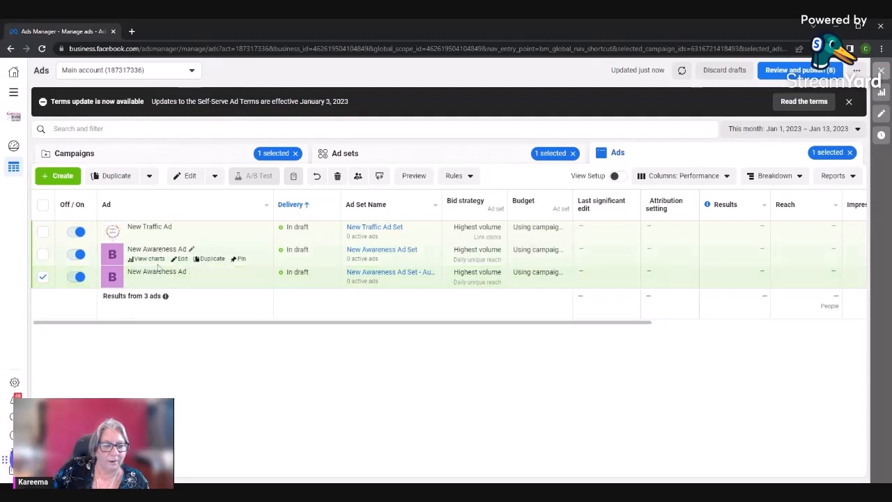
Rename the original awareness ad set as New Awareness Ad Set Audience 1 and close the editor
click(180, 259)
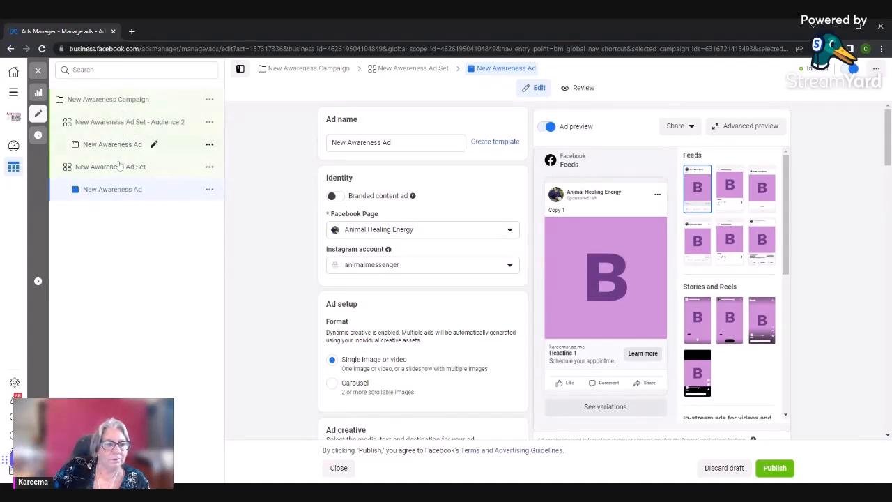
click(158, 167)
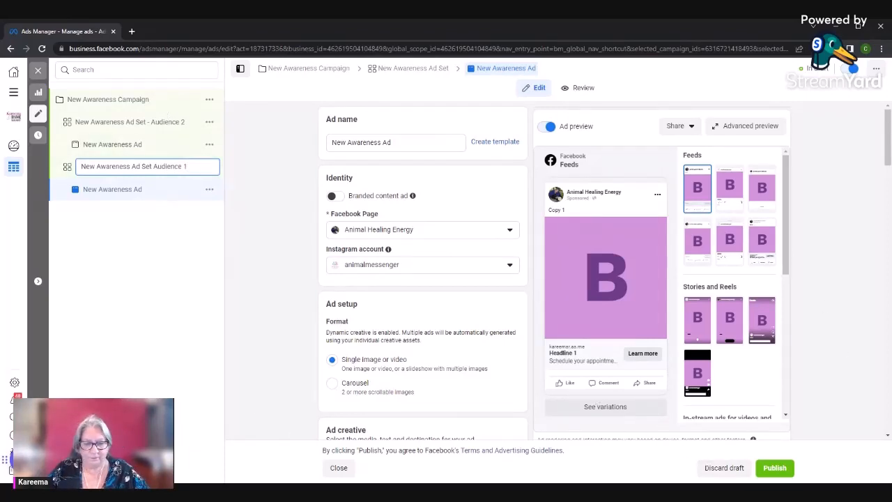
click(338, 467)
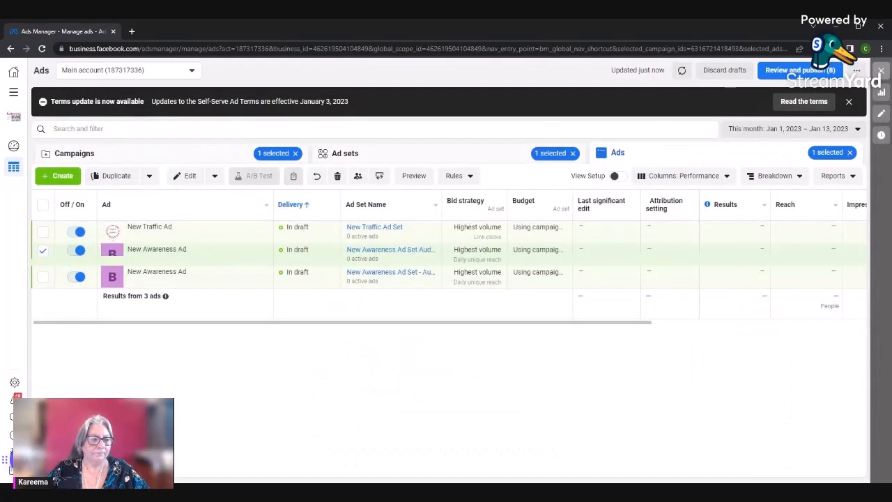
Set the New Traffic Campaign's daily budget to 5.00 AUD in the campaigns list and save it to draft
mouse_move(180, 259)
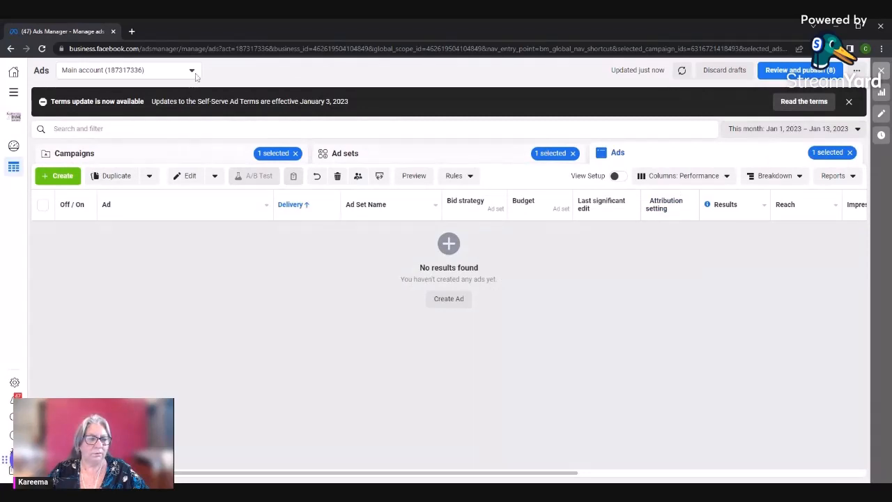
click(122, 160)
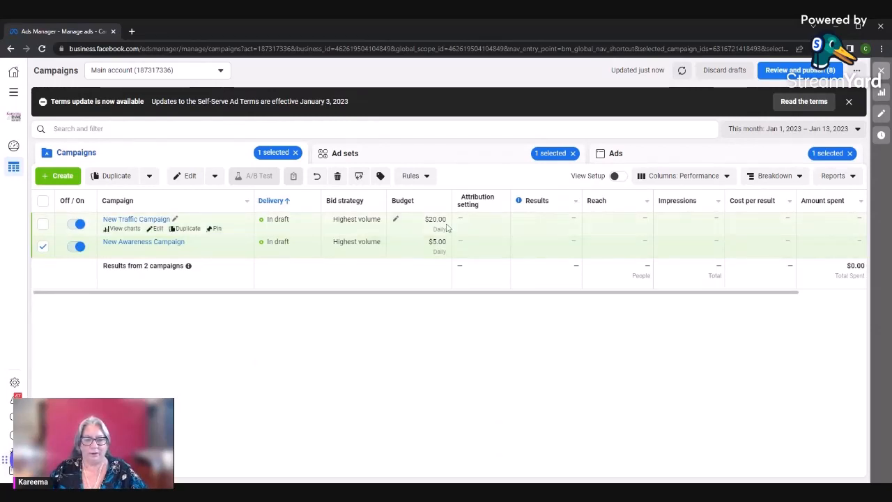
click(395, 220)
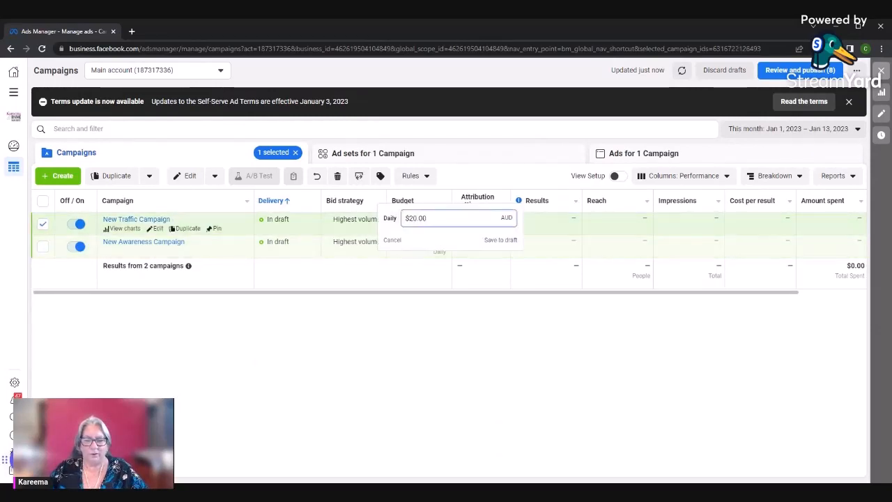
text(5.0)
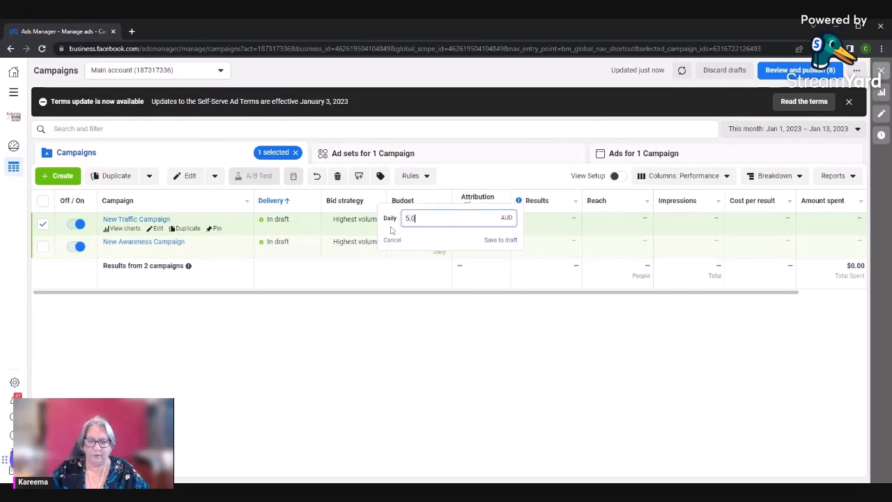
text(0)
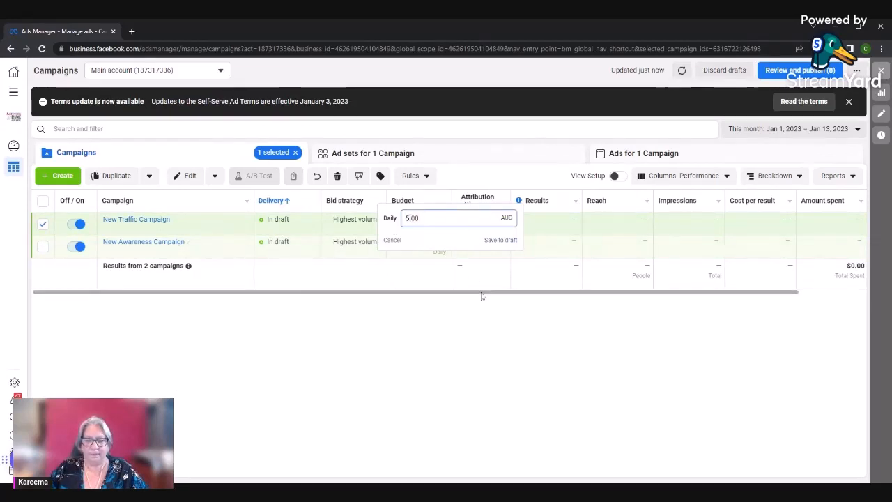
click(500, 240)
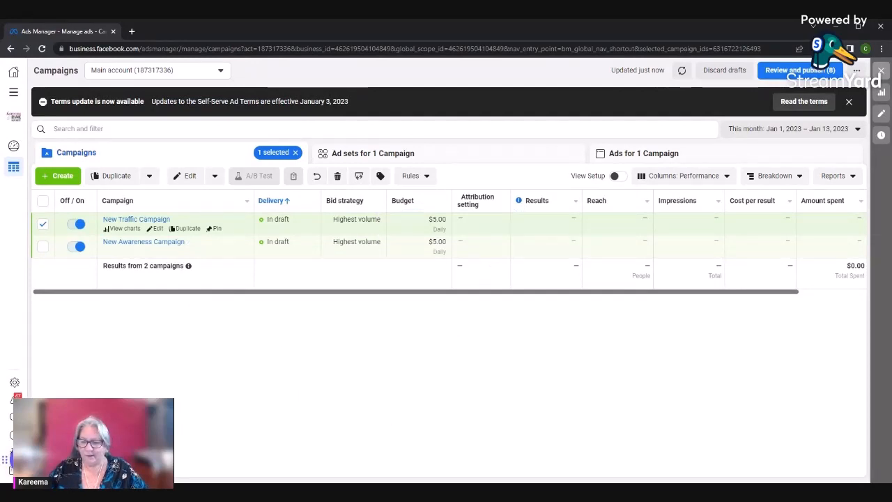
Create a campaign with the Leads objective using the Tailored leads campaign setup, and dismiss the standard enhancements recommendation
click(59, 176)
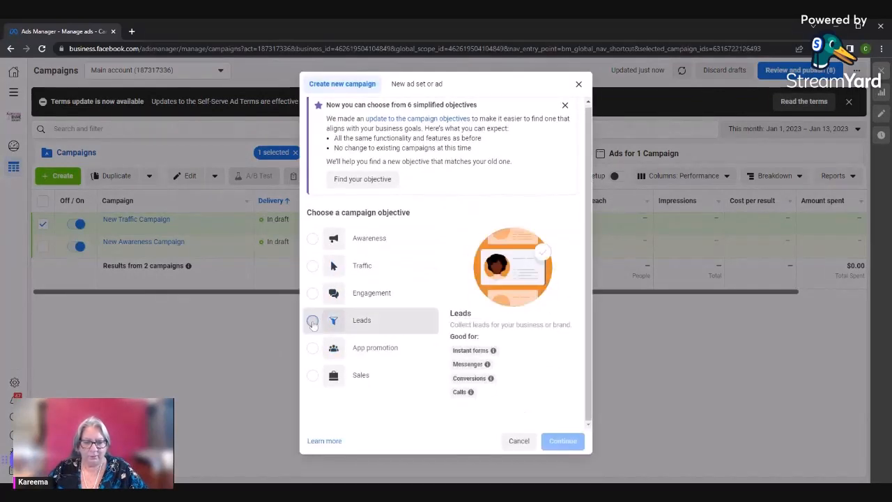
click(313, 321)
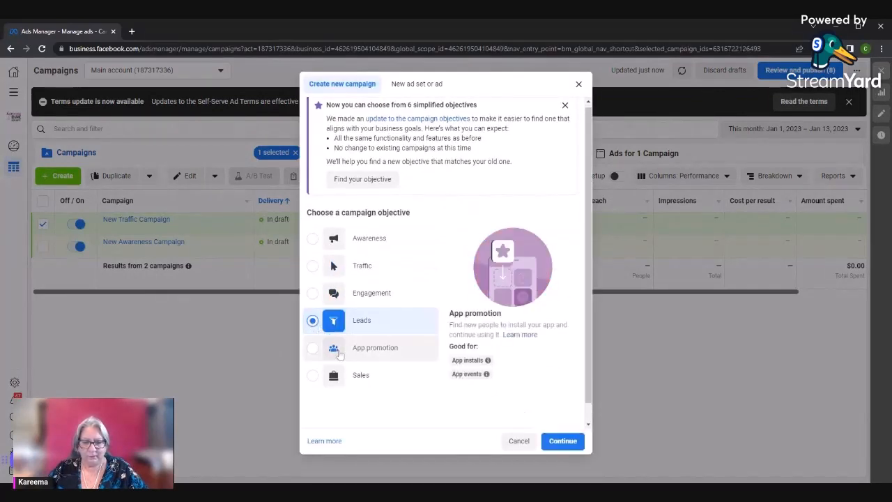
click(565, 441)
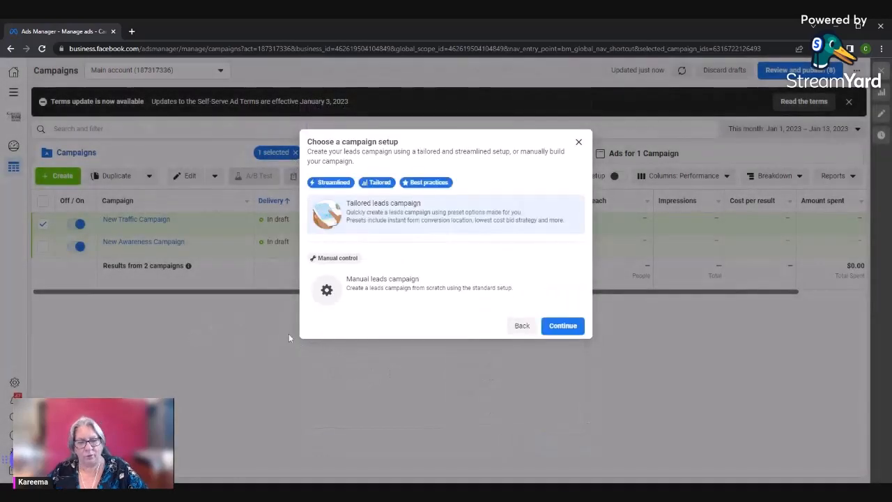
click(565, 328)
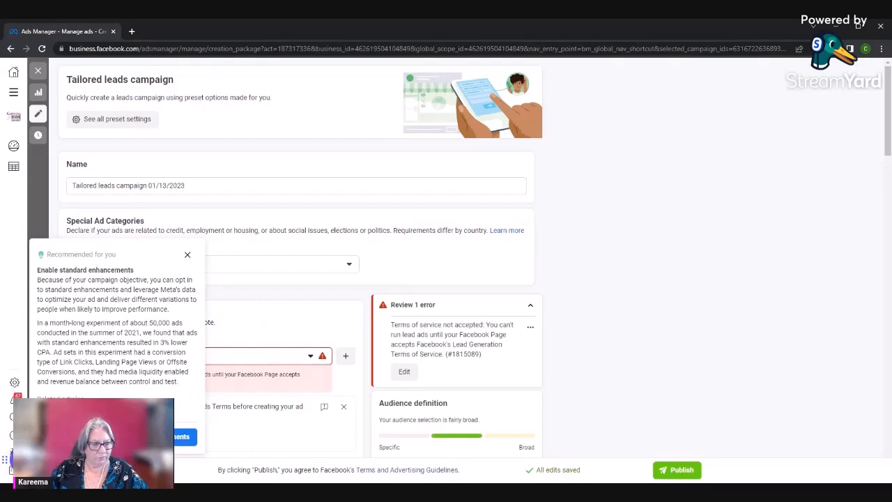
click(187, 254)
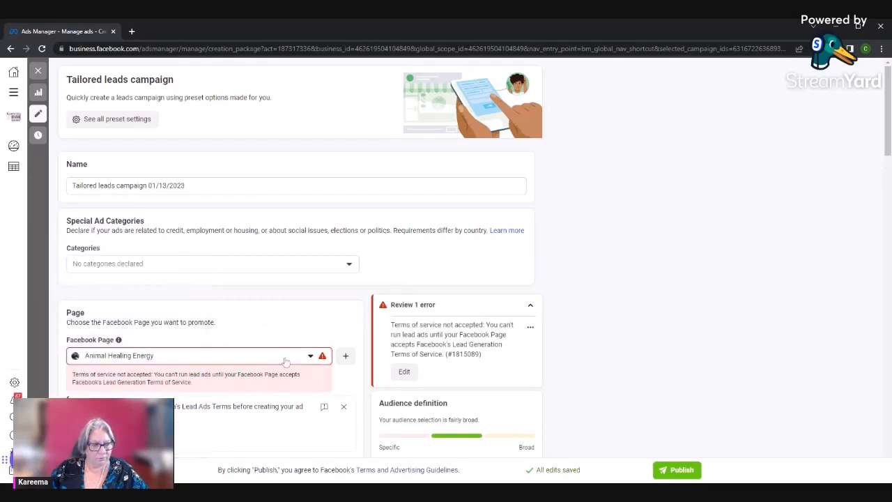
Choose Coffs Harbour Social Club as the Facebook Page to promote and accept Meta's Lead Ads Terms for it
click(311, 359)
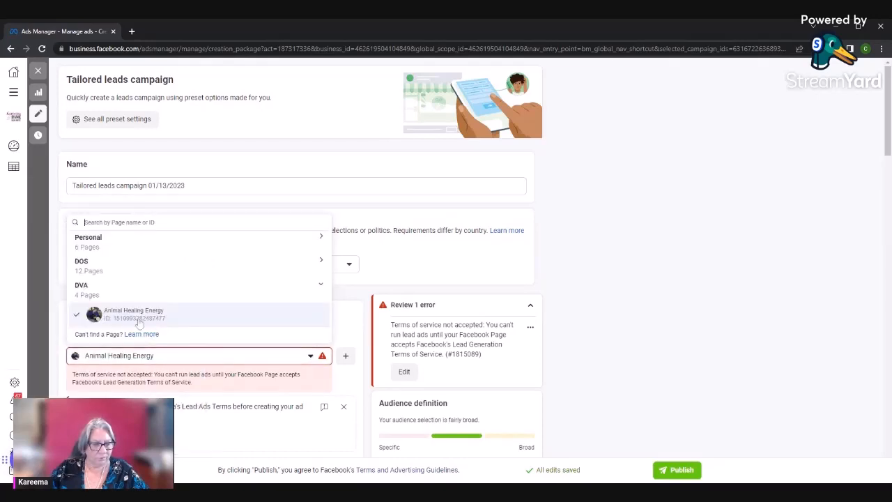
click(321, 260)
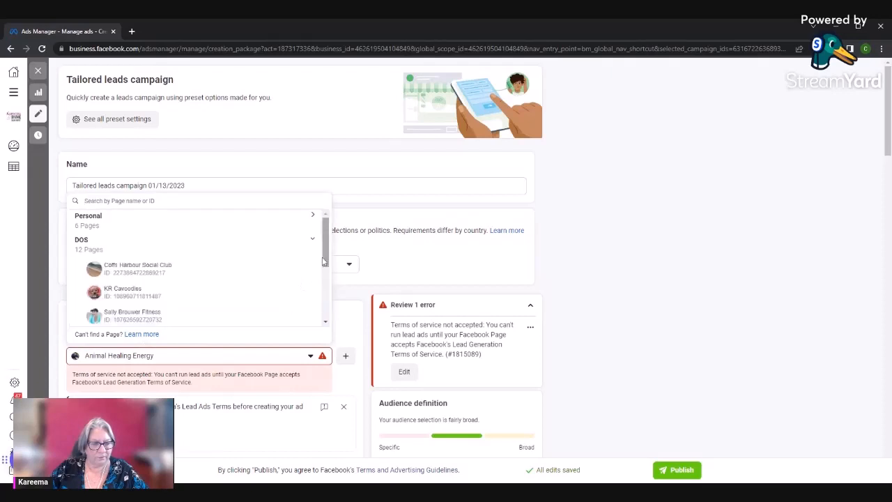
click(173, 275)
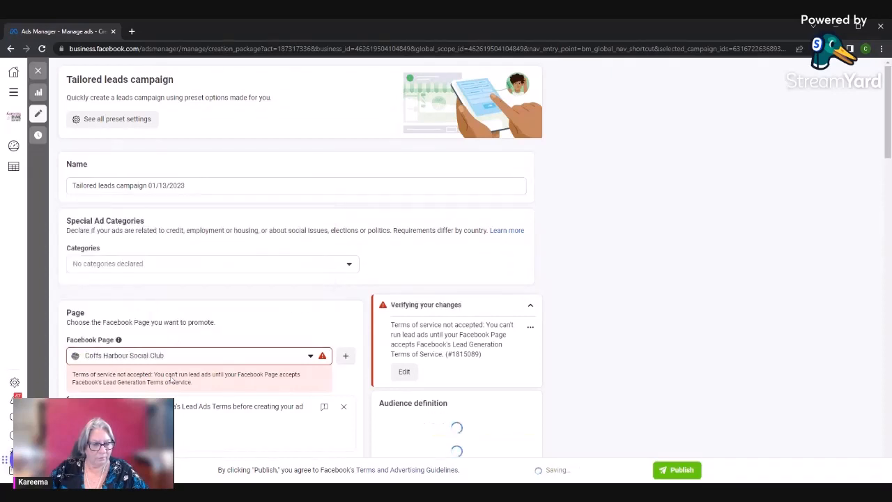
scroll(174, 376, down, 2)
scroll(163, 385, down, 2)
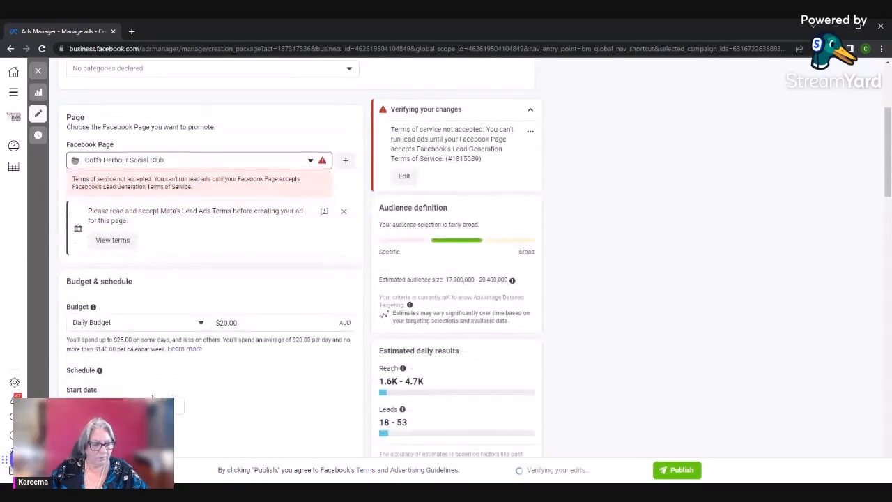
scroll(155, 390, up, 2)
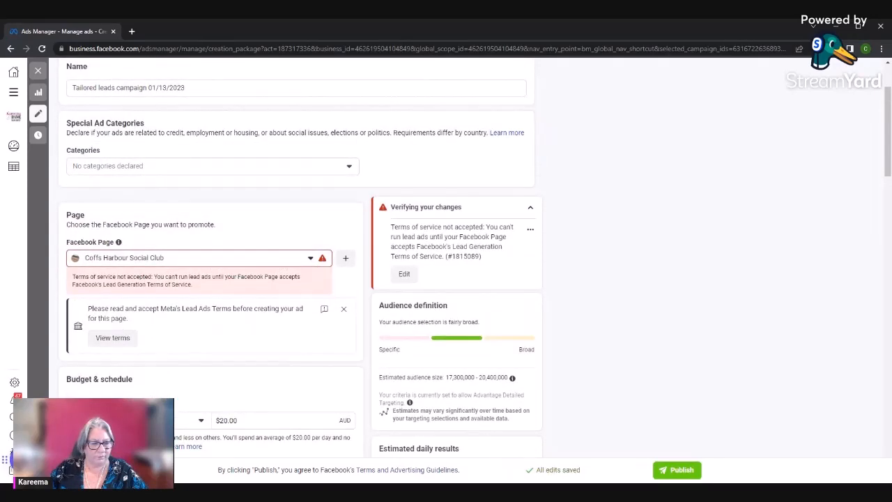
click(136, 338)
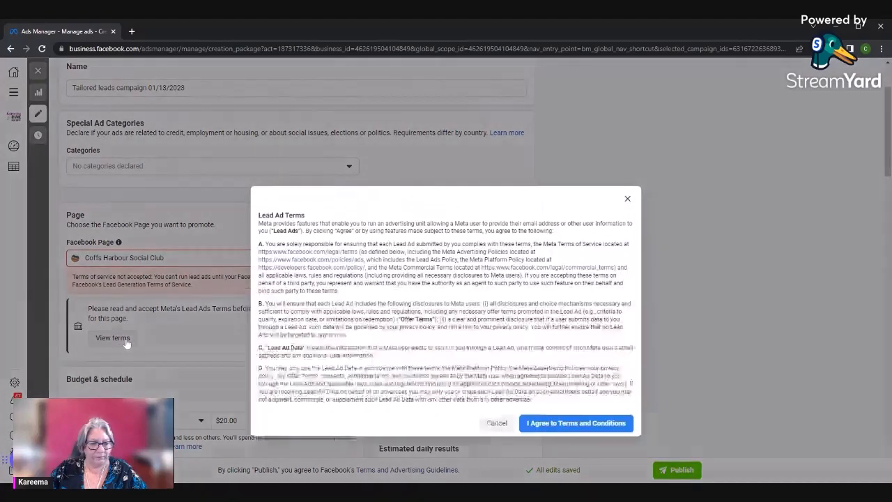
click(577, 358)
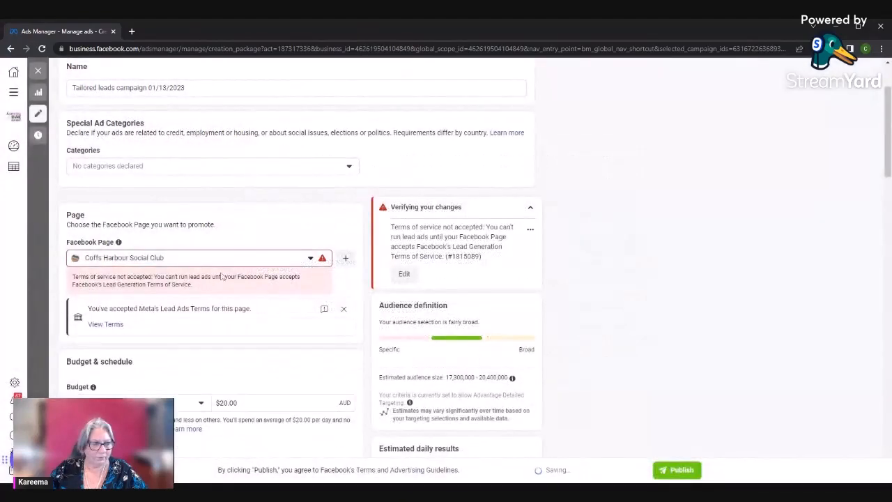
Change the promoted Facebook Page to Animal Healing Energy and accept Meta's Lead Ads Terms for that page
click(318, 258)
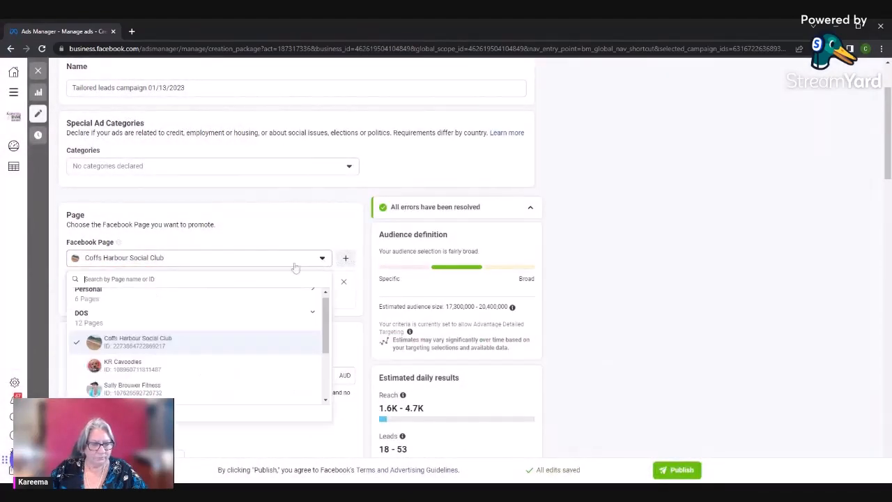
scroll(150, 345, down, 2)
scroll(147, 347, down, 2)
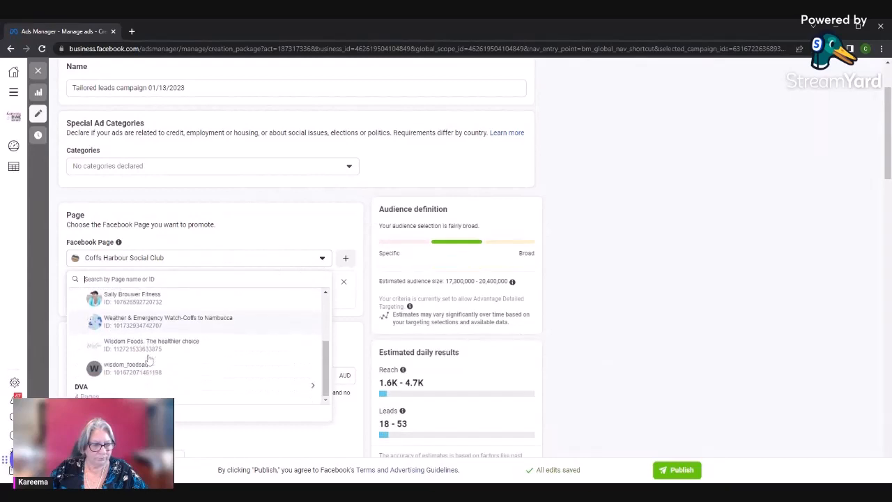
scroll(146, 365, up, 1)
scroll(136, 383, down, 1)
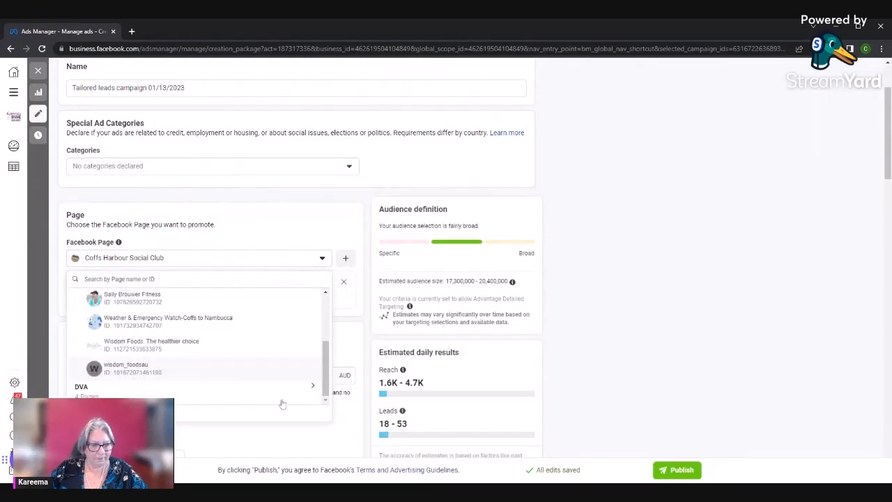
scroll(314, 389, down, 1)
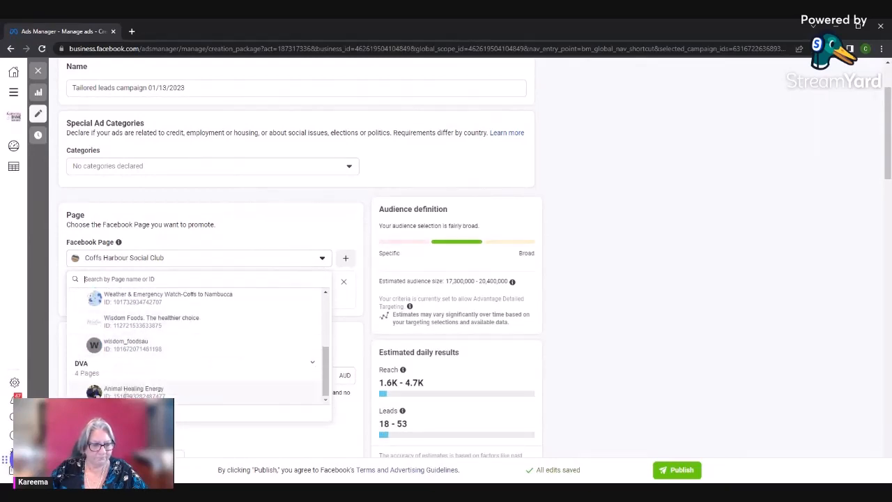
click(128, 392)
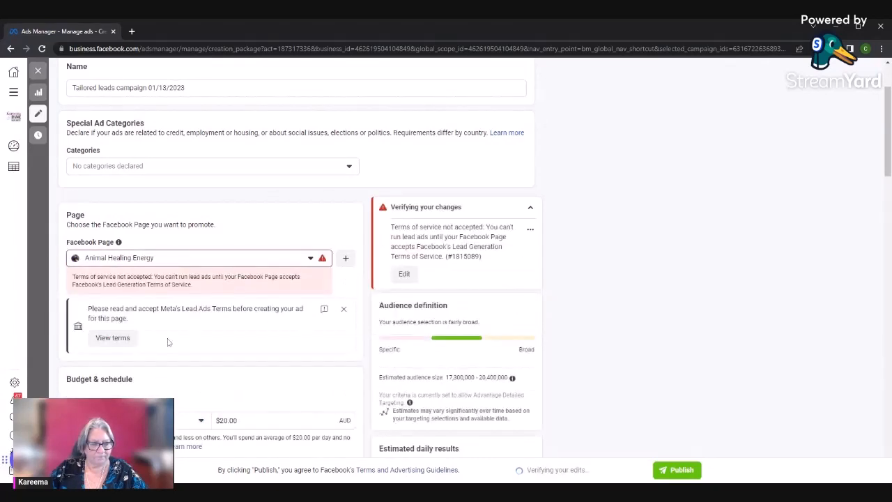
click(135, 339)
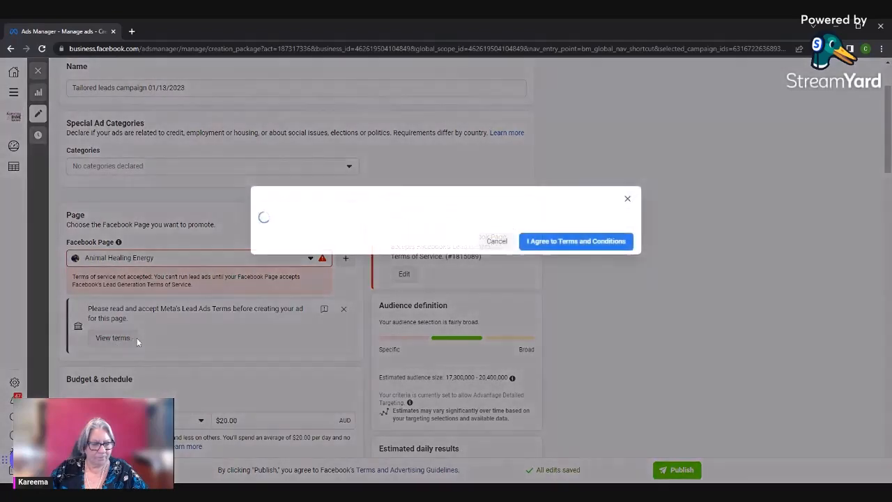
click(576, 362)
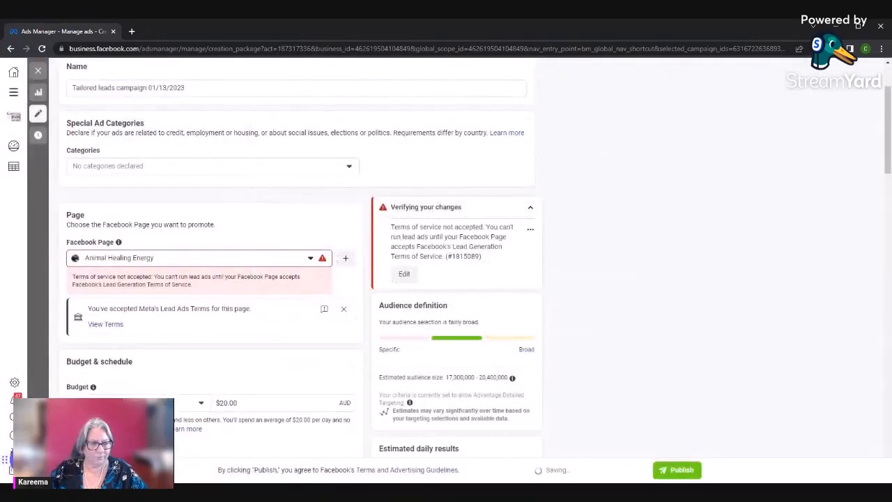
Set the leads campaign's daily budget to 5.00 AUD
scroll(112, 343, down, 3)
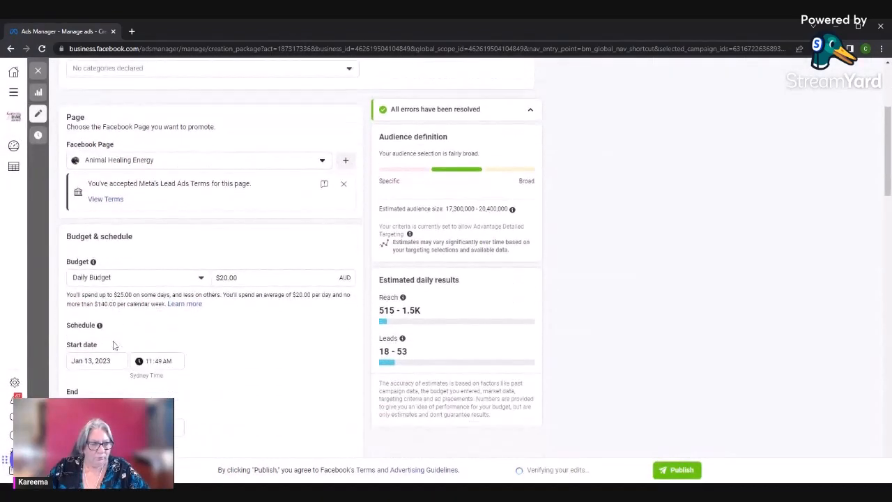
click(230, 179)
key(ctrl+a)
text(5)
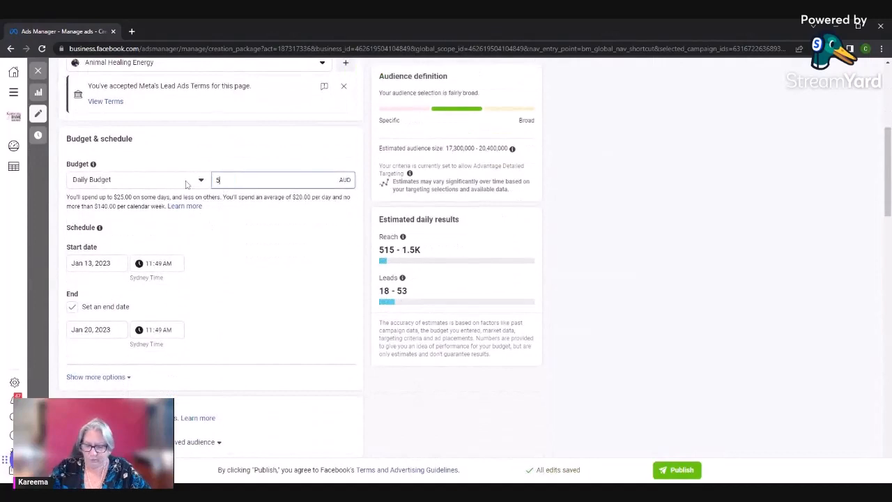
text(.00)
click(660, 177)
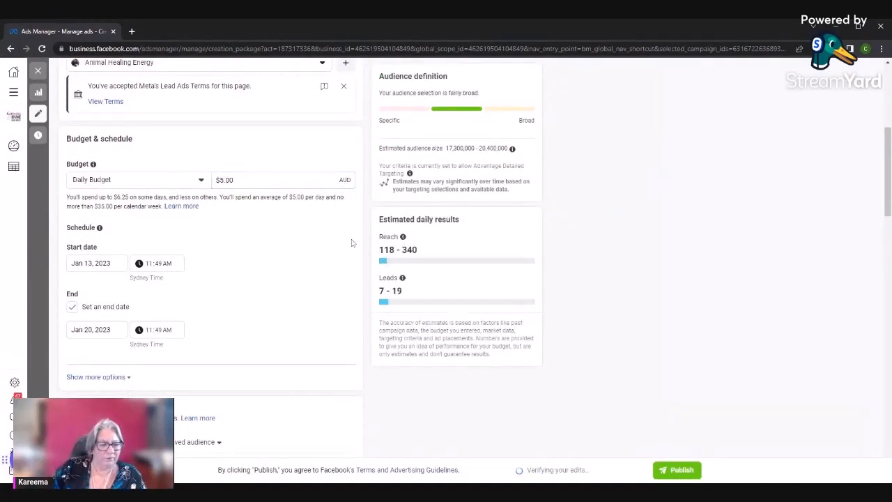
Apply the saved audience Audience 1 to the tailored leads campaign
scroll(209, 364, down, 4)
scroll(210, 363, up, 3)
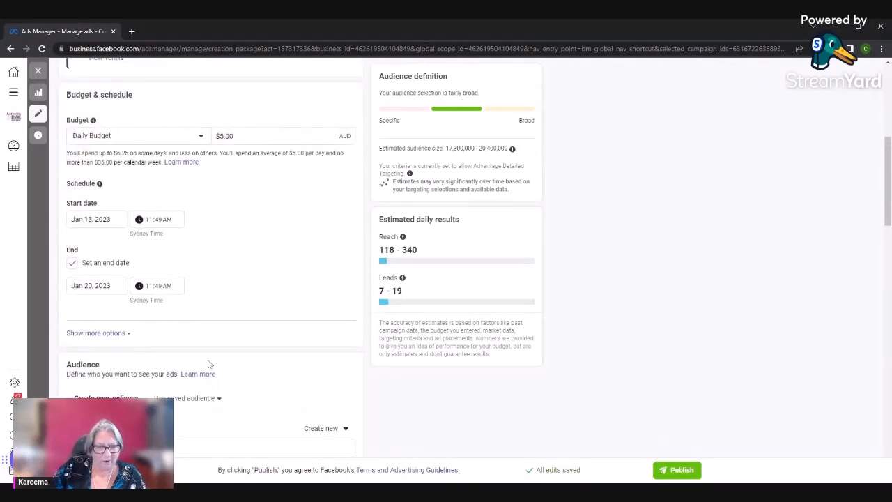
scroll(209, 364, up, 6)
scroll(209, 364, down, 8)
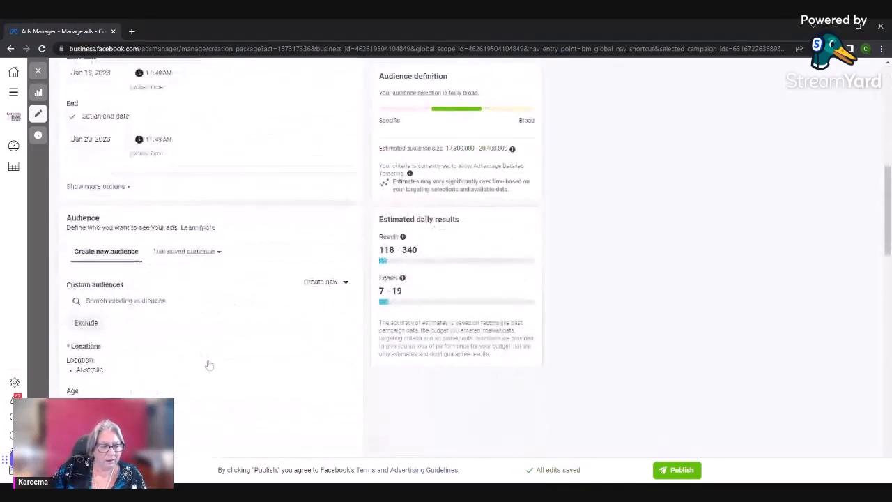
scroll(210, 365, down, 3)
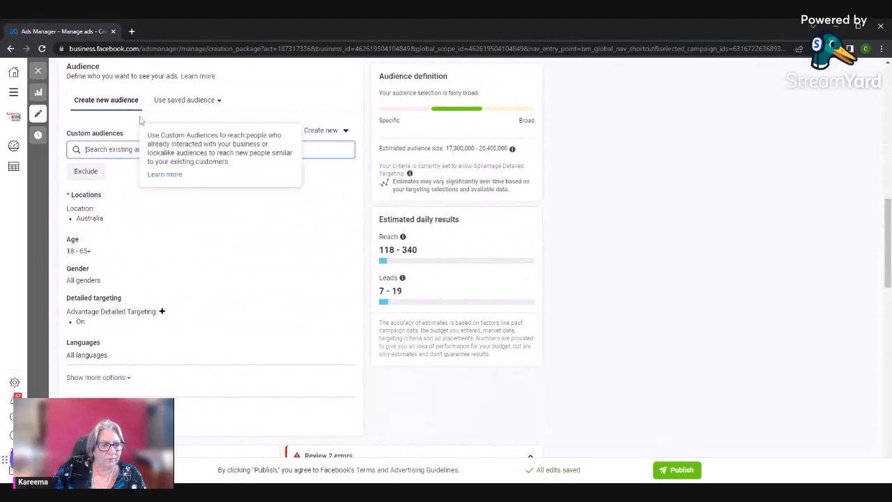
click(185, 100)
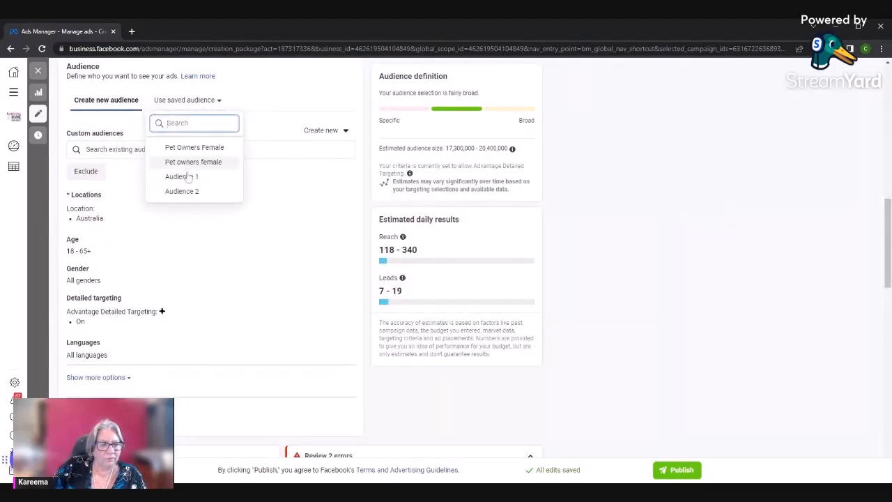
click(181, 176)
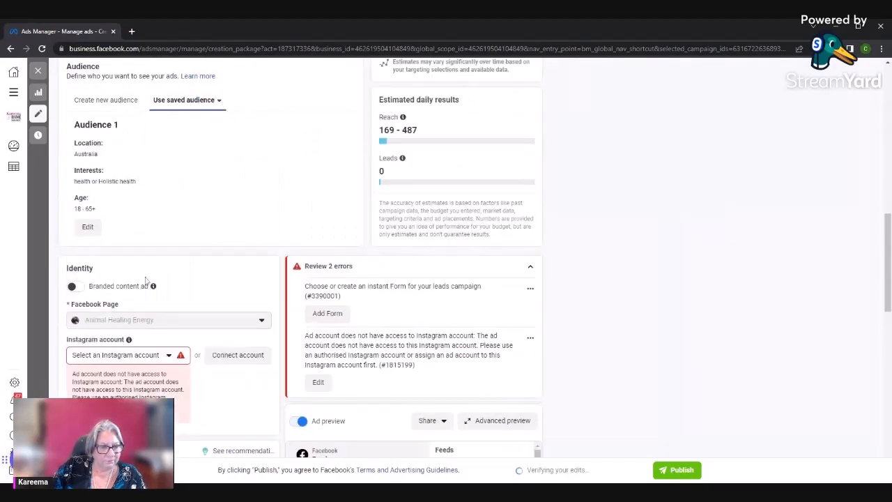
Select animalmessenger as the Instagram account in the ad's identity settings
click(161, 354)
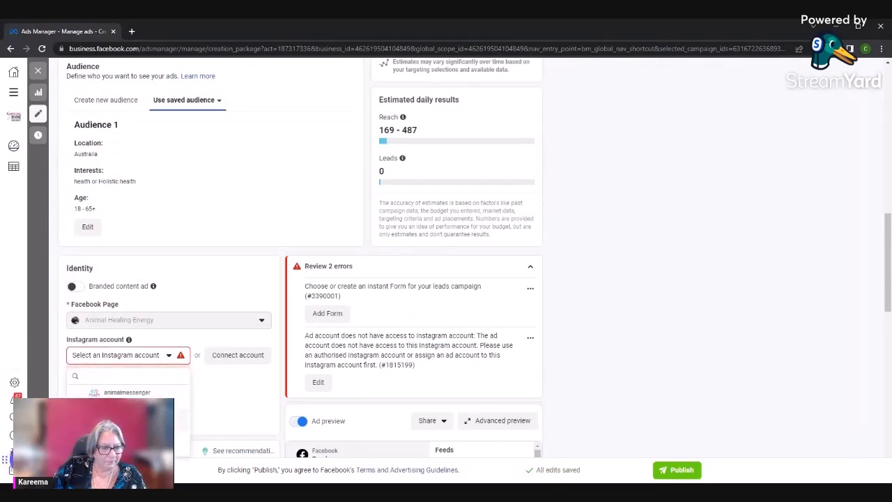
click(104, 389)
scroll(300, 279, down, 4)
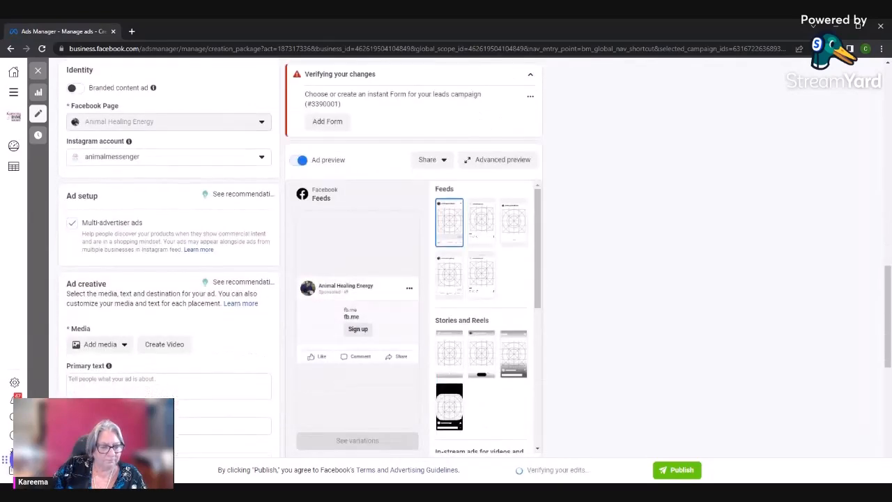
Review the ad creative, instant form and tracking settings, and look at the account images available for the ad without choosing one
scroll(115, 155, down, 1)
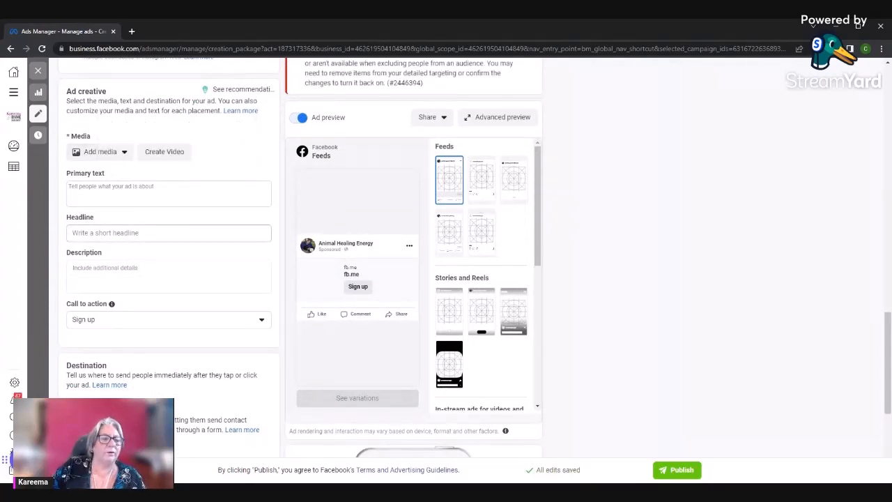
scroll(96, 229, down, 1)
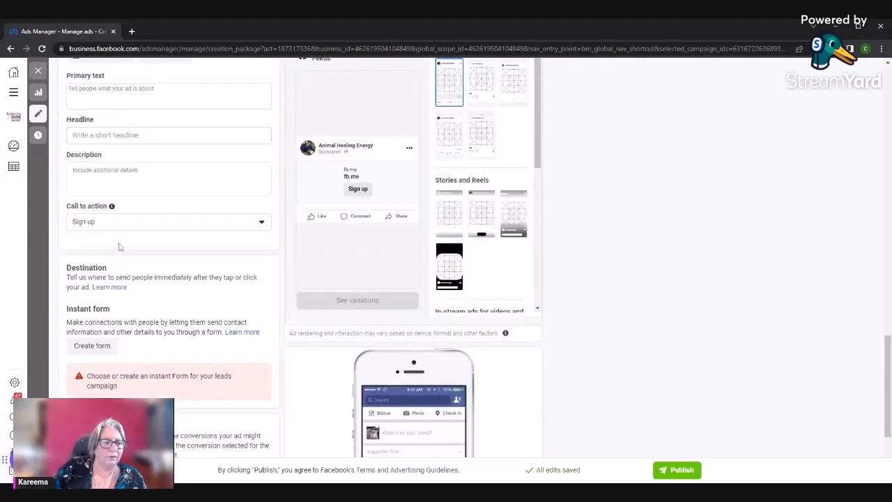
scroll(102, 304, up, 2)
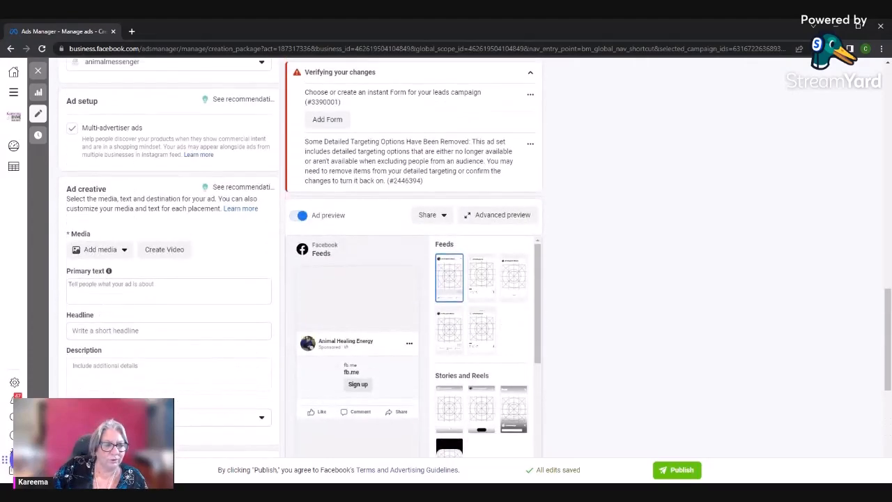
scroll(108, 300, up, 1)
click(110, 299)
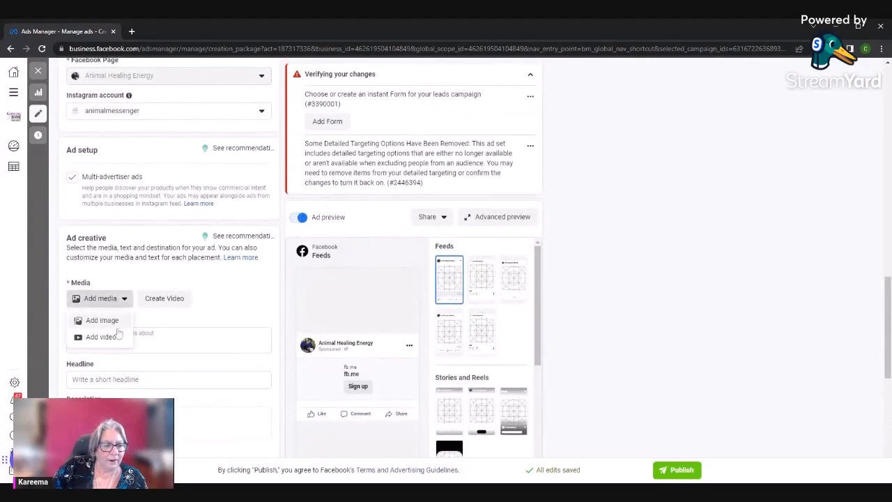
click(105, 321)
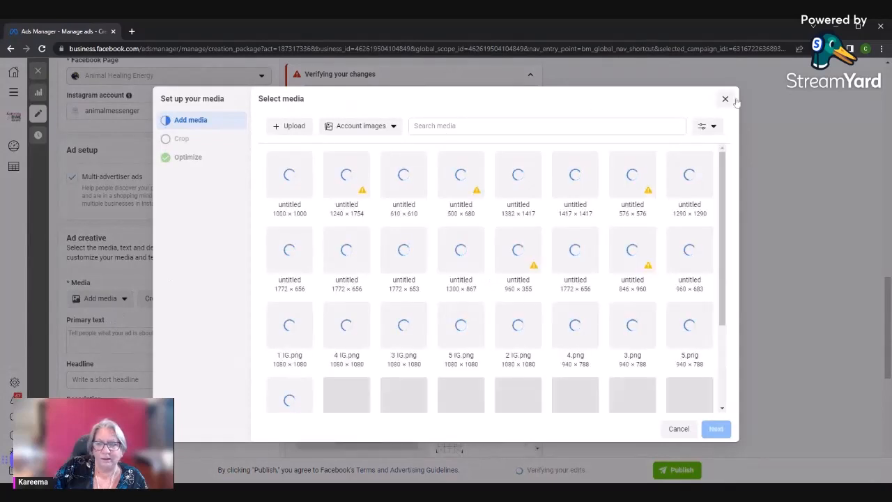
click(725, 99)
scroll(136, 318, down, 5)
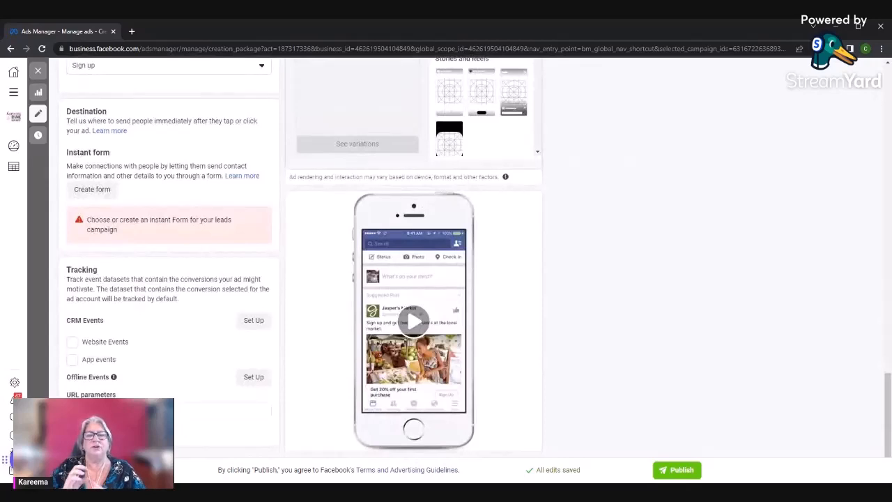
Start a new instant form for the leads ad and set its form type to Higher intent
scroll(139, 308, up, 3)
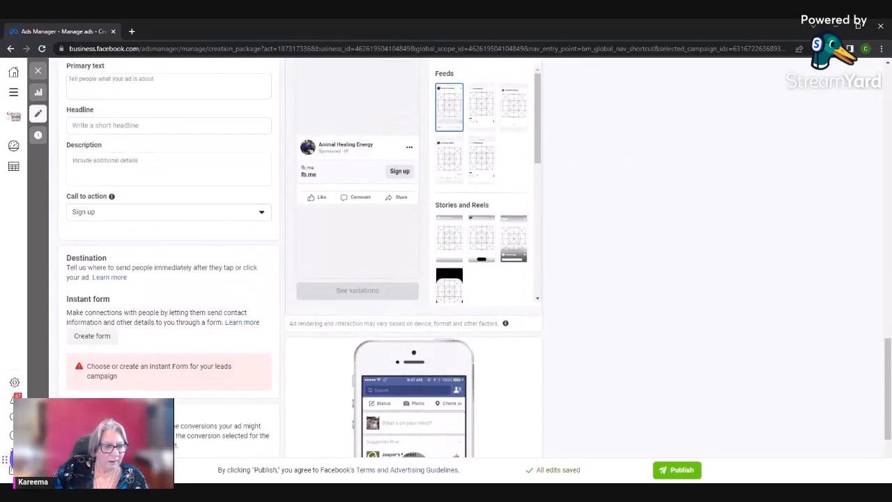
click(92, 335)
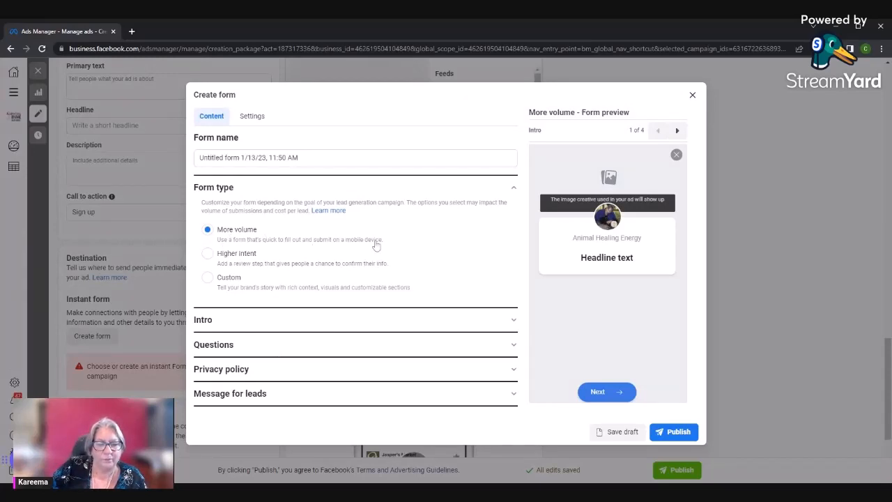
click(216, 256)
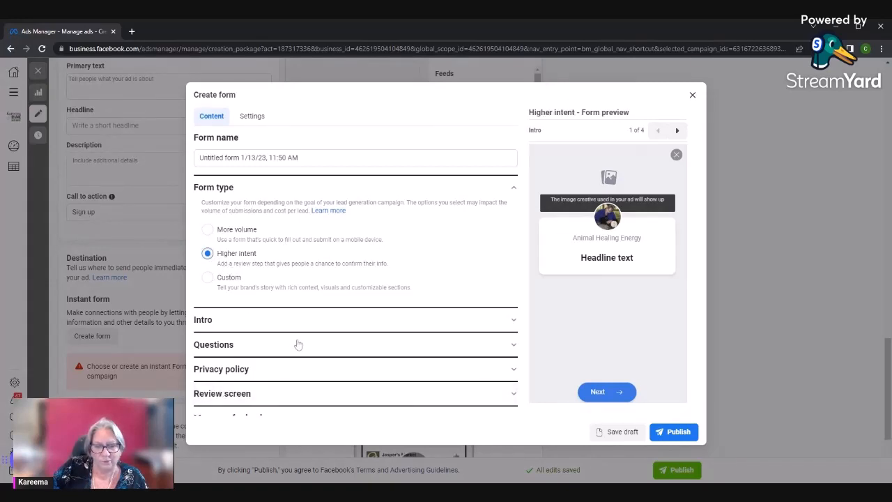
click(209, 279)
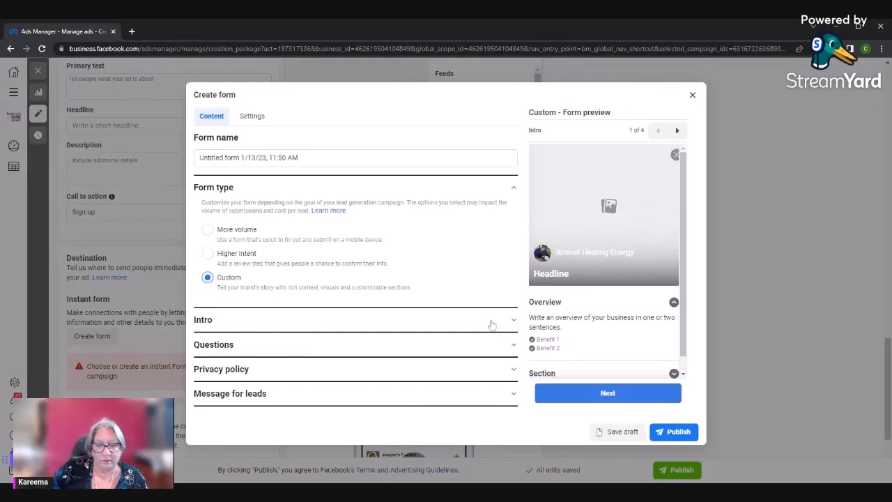
click(208, 254)
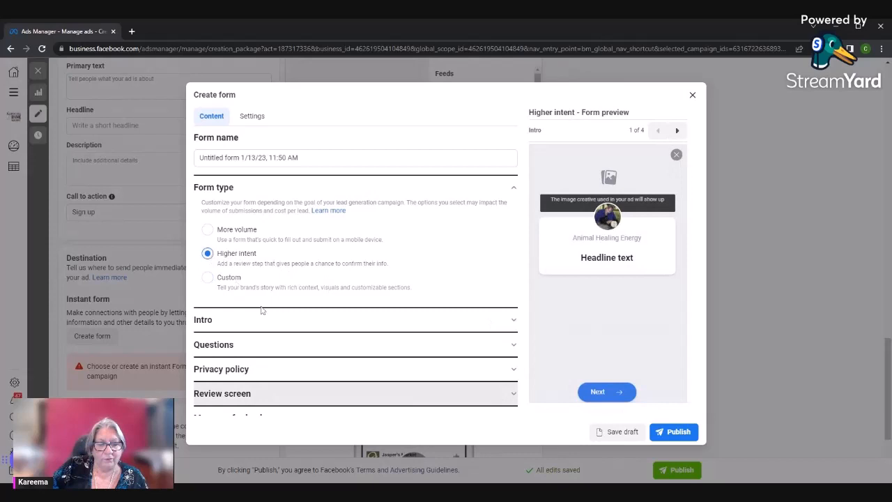
Fill in the form intro's greeting with the headline "asljdk;f;kasdklf;k" and the paragraph description "adsfjklasdfkjlak;lsdfjkl"
click(353, 327)
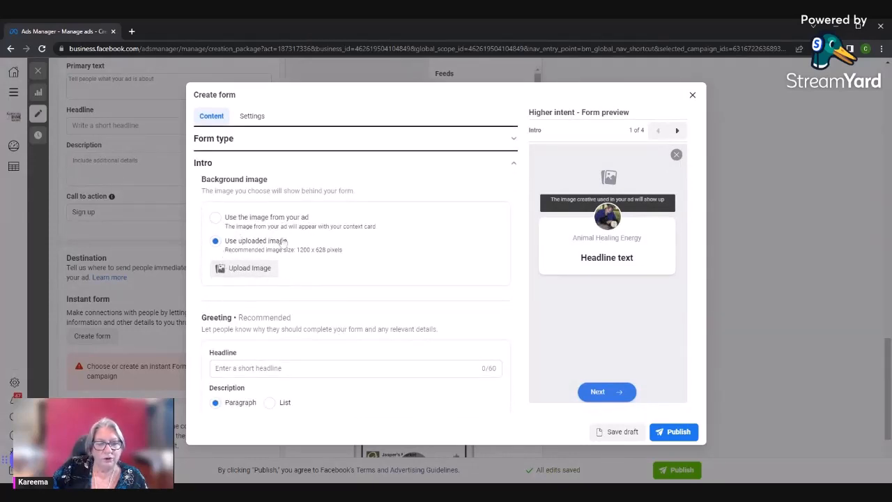
scroll(270, 279, down, 2)
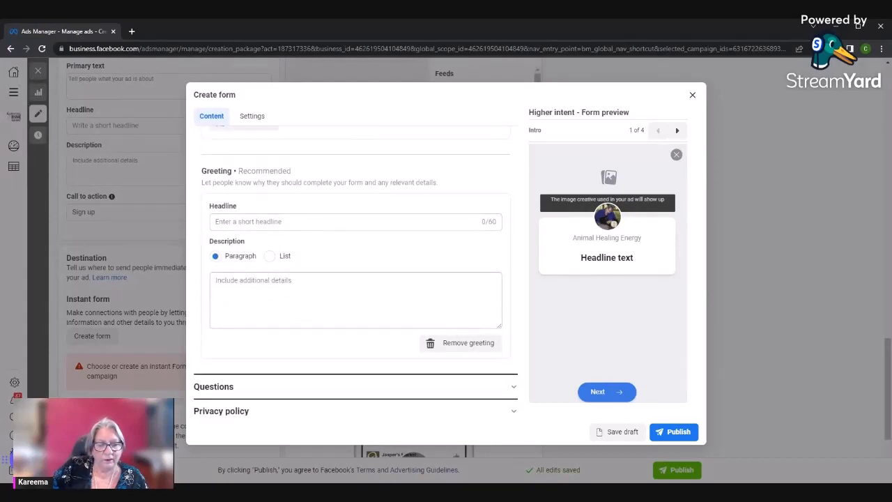
click(255, 222)
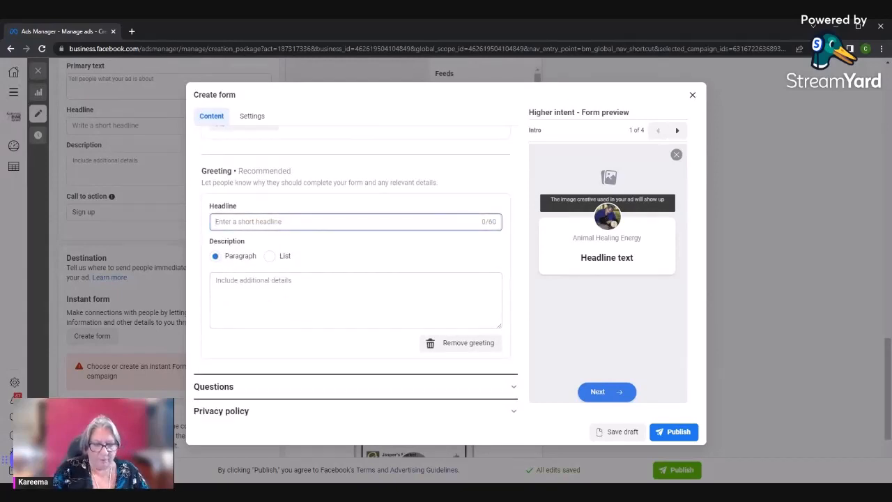
text(asljdk;f;kasdklf;k)
click(256, 287)
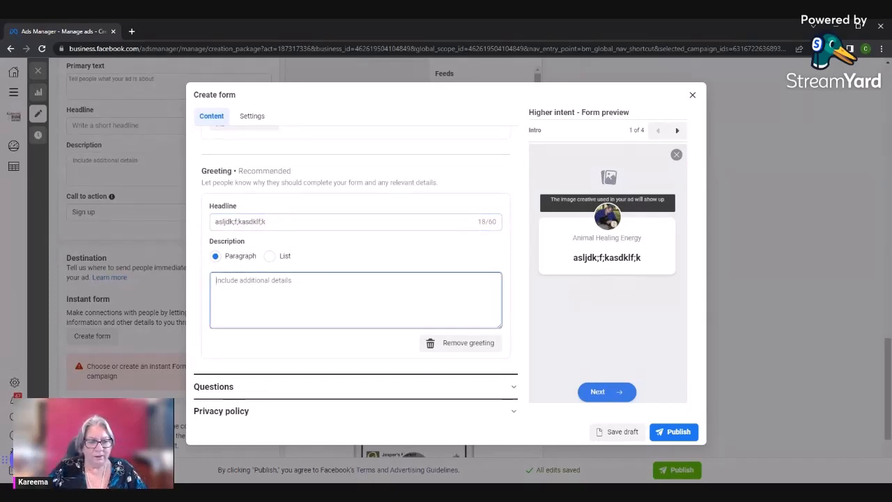
text(adsfjklasdfkjlak;lsdfjkl)
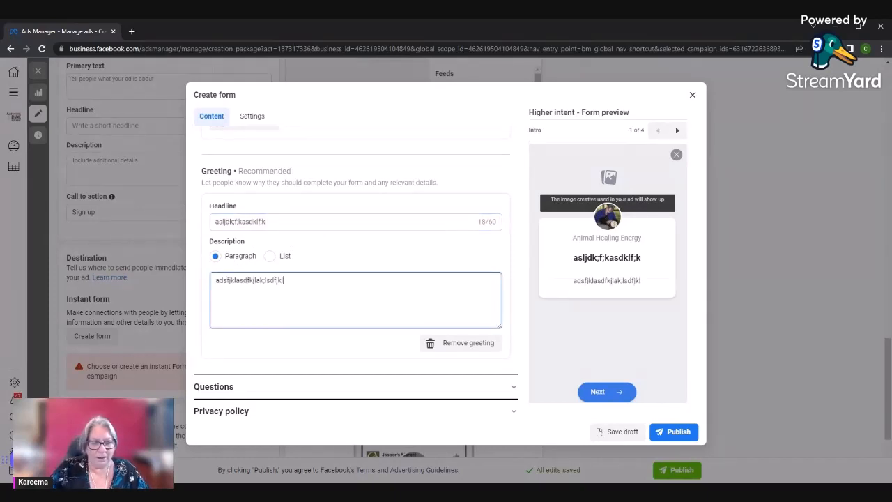
Add a multiple choice custom question to the form's Questions section
scroll(422, 368, down, 1)
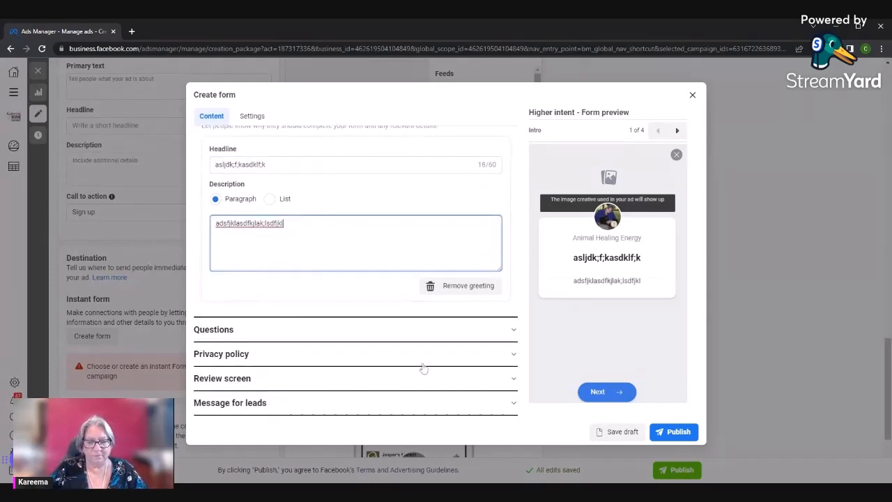
click(515, 329)
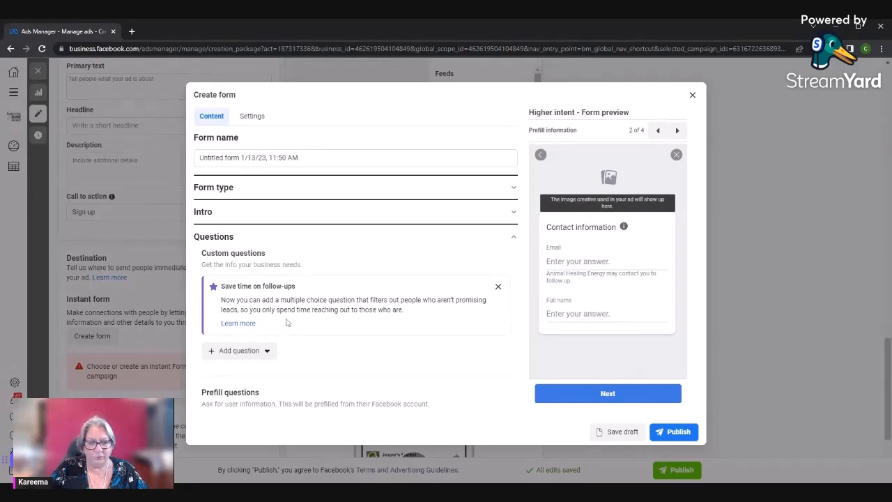
click(276, 354)
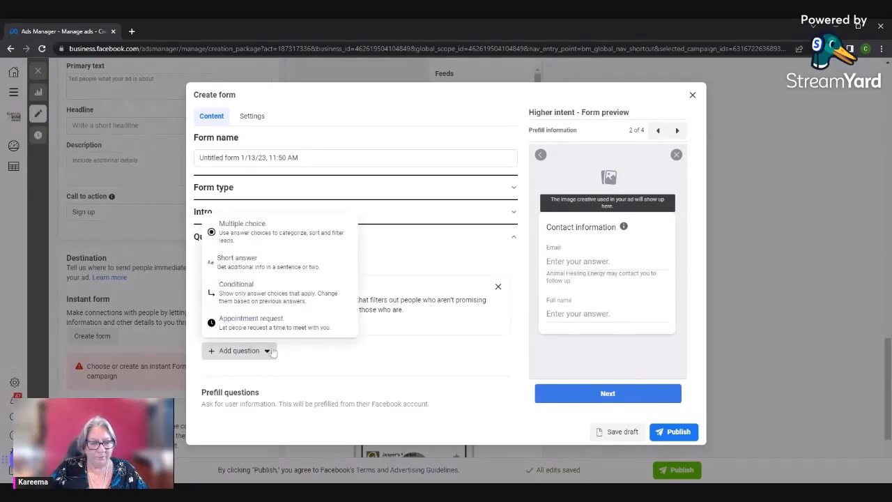
click(262, 232)
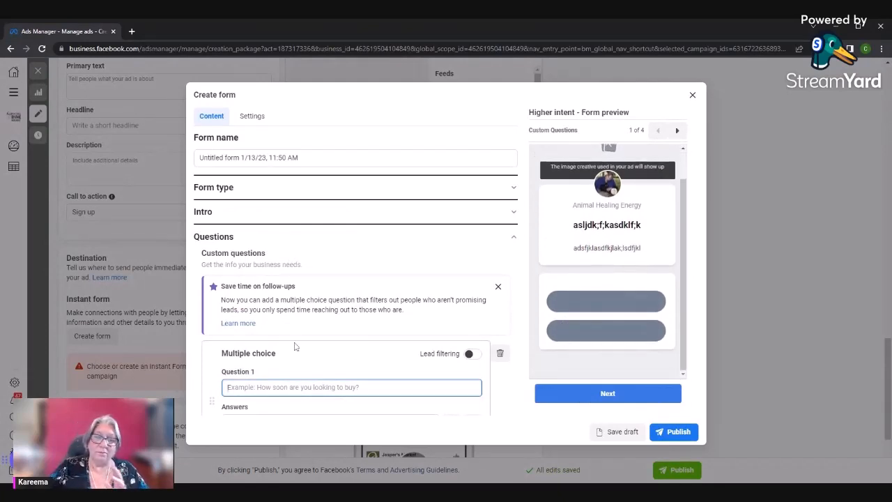
Name the instant form "Test Form" and look over the blank multiple choice question's fields
drag(305, 159, 187, 164)
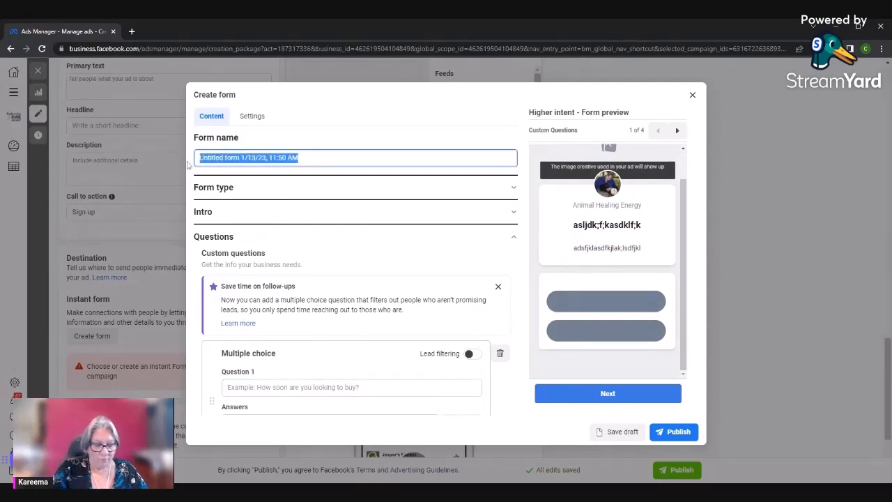
text(Test )
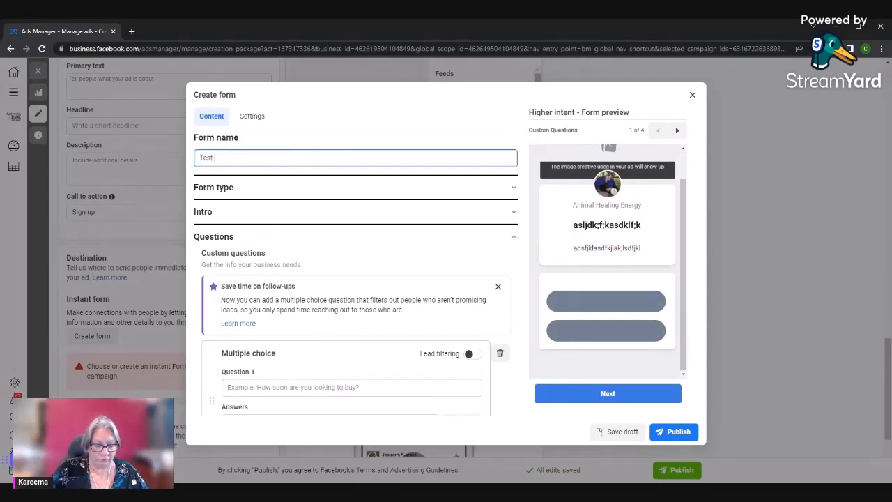
text(Form)
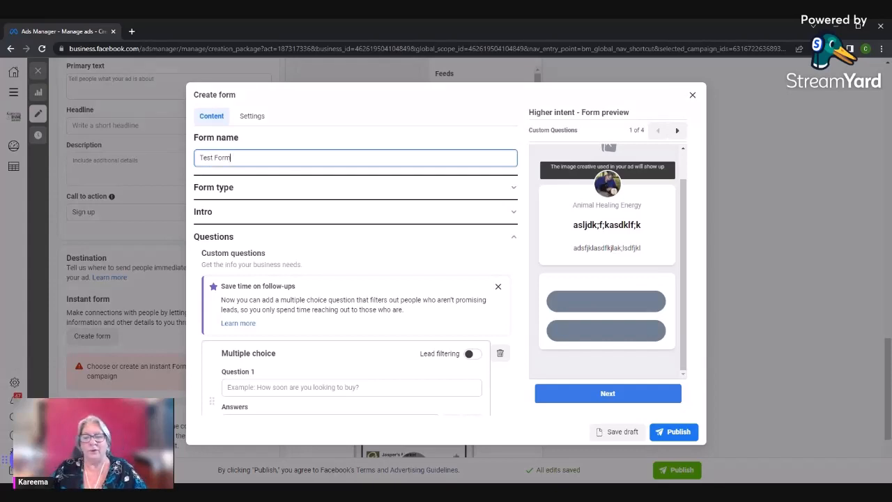
scroll(373, 342, down, 4)
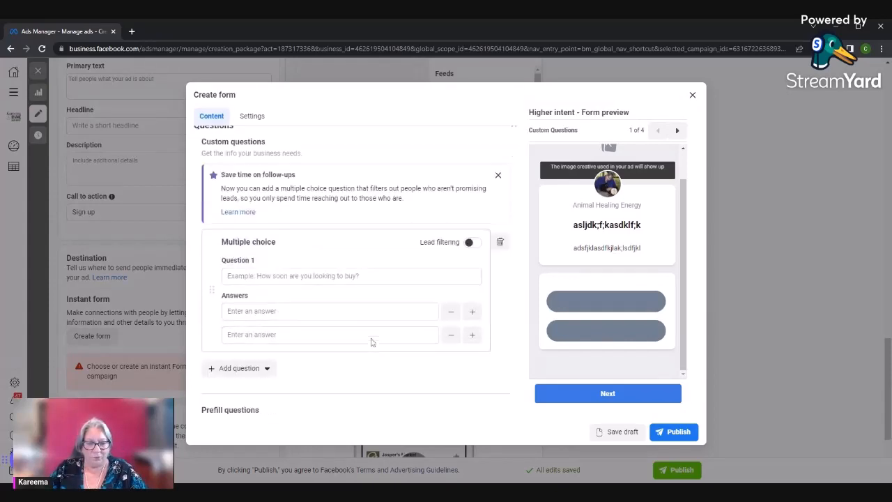
scroll(273, 262, up, 3)
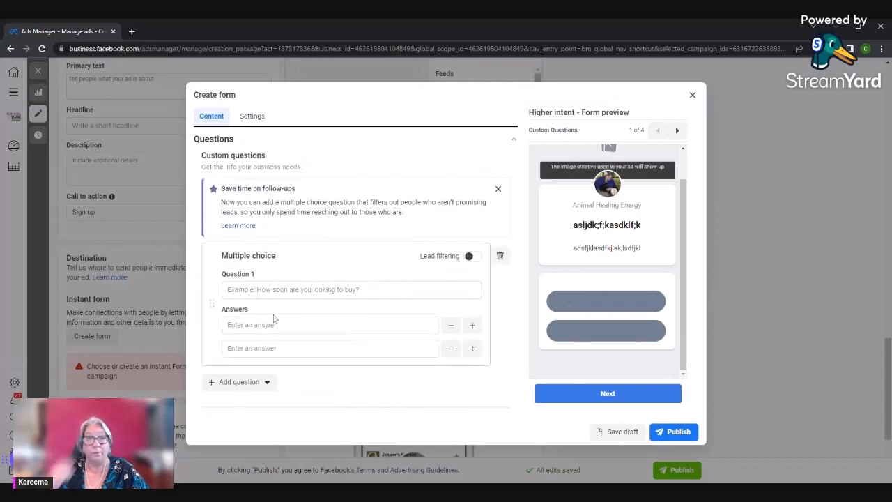
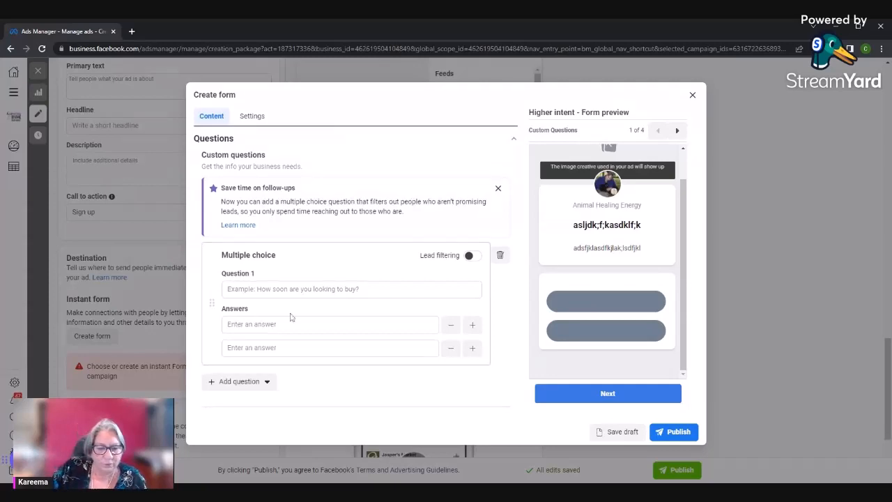
Examine the information categories available for the form's prefill questions, including contact fields and national ID numbers
scroll(289, 314, down, 5)
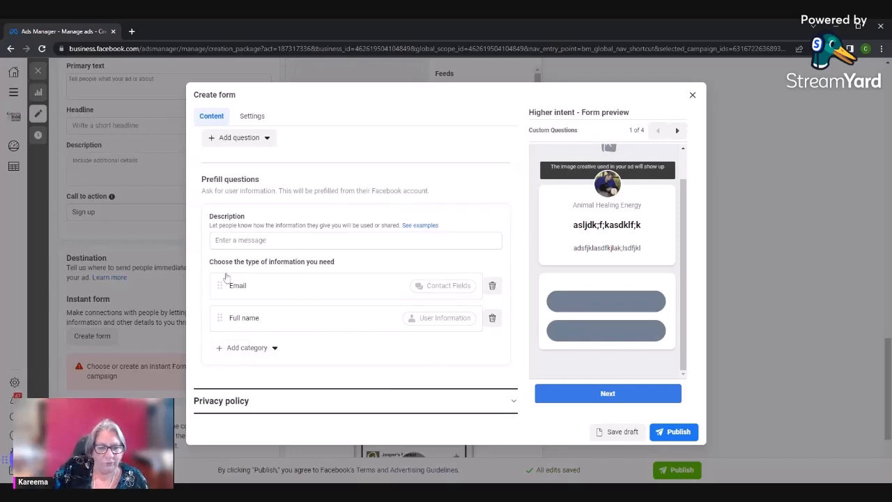
click(272, 349)
mouse_move(275, 370)
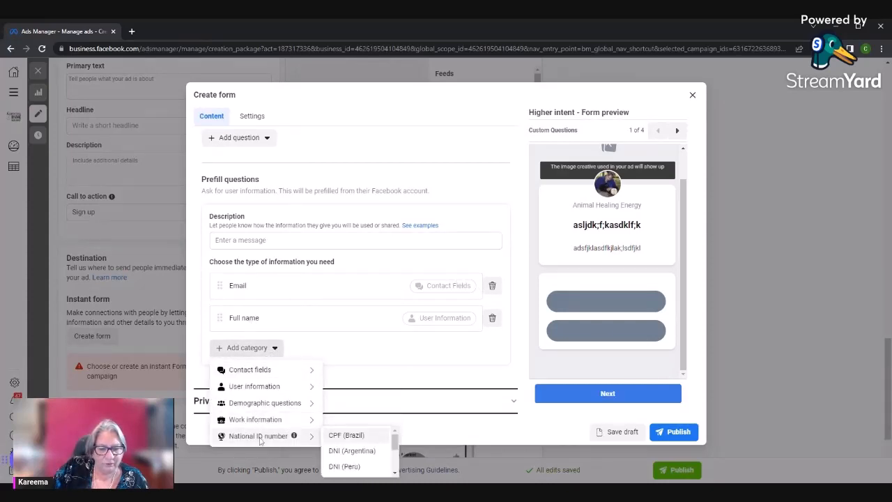
mouse_move(266, 423)
mouse_move(256, 404)
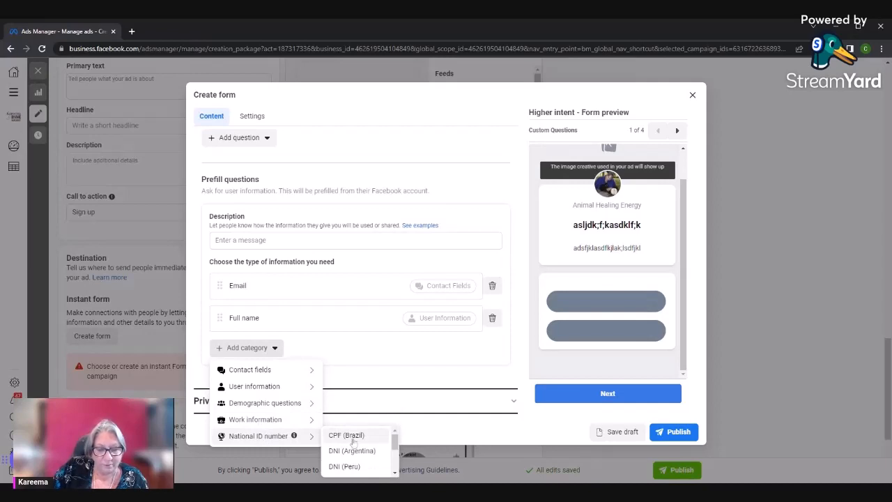
scroll(353, 441, down, 2)
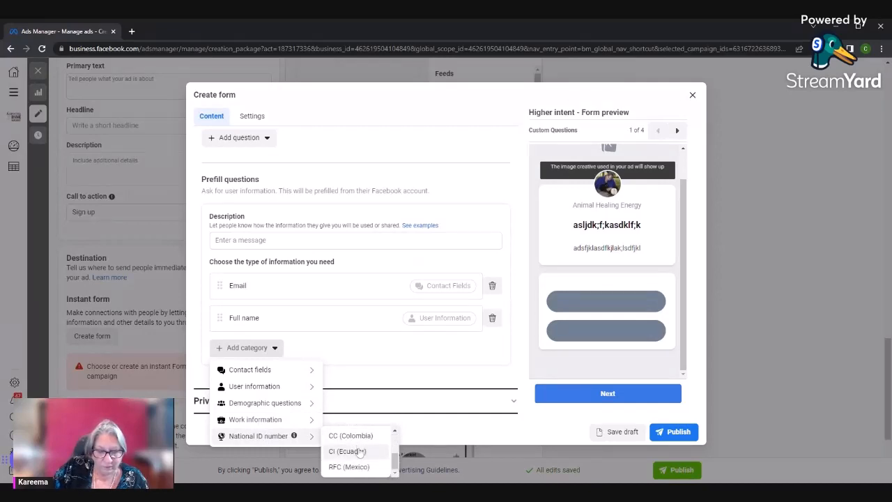
scroll(355, 449, up, 3)
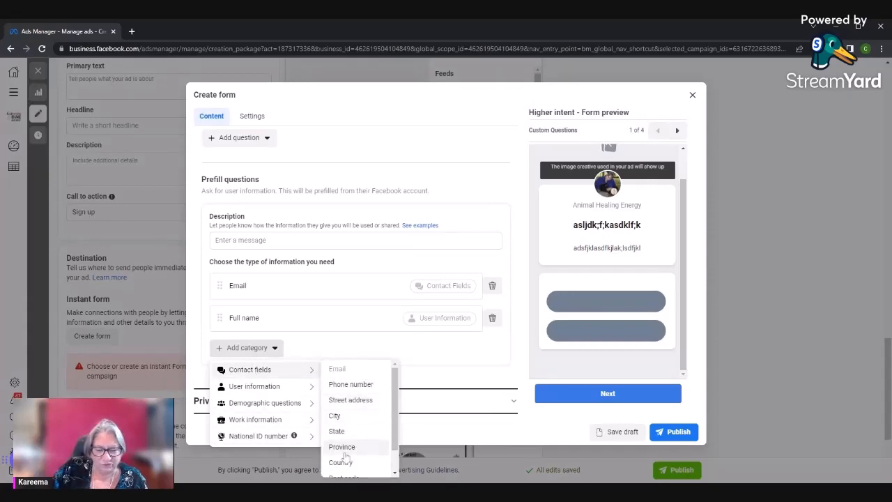
scroll(357, 446, down, 1)
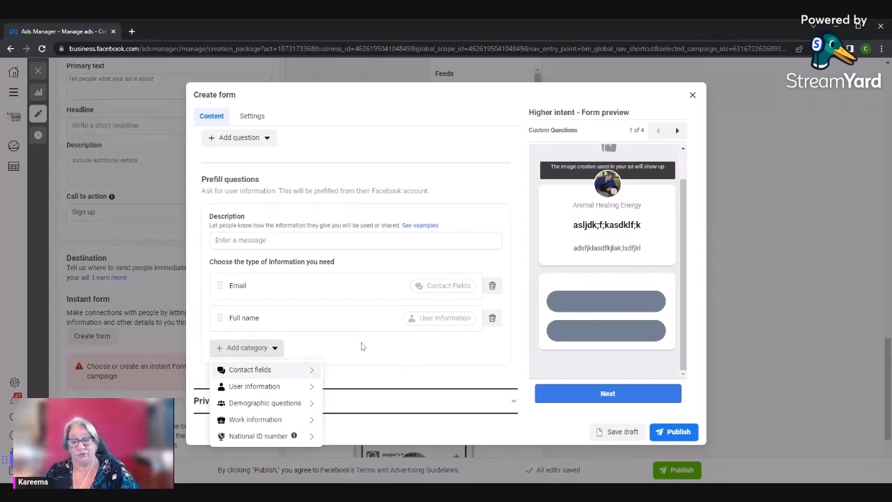
scroll(361, 346, up, 2)
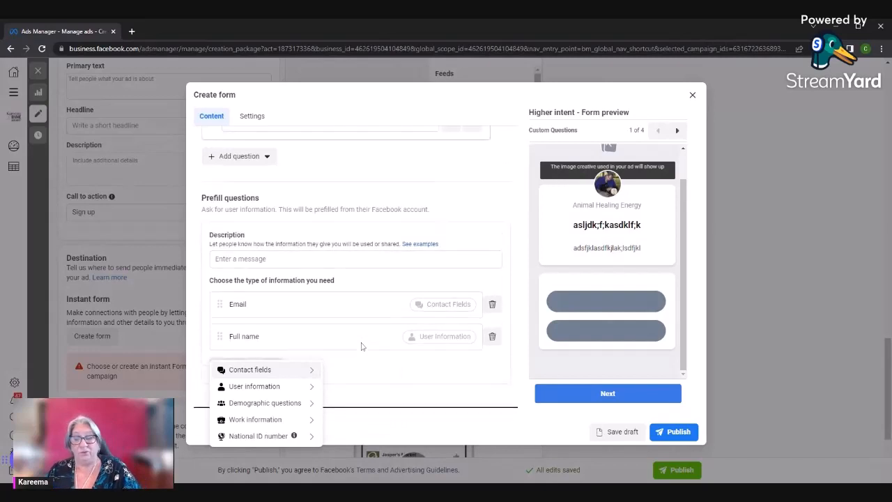
Preview the form's privacy review and message for leads pages, and close the instant form without saving it
click(677, 131)
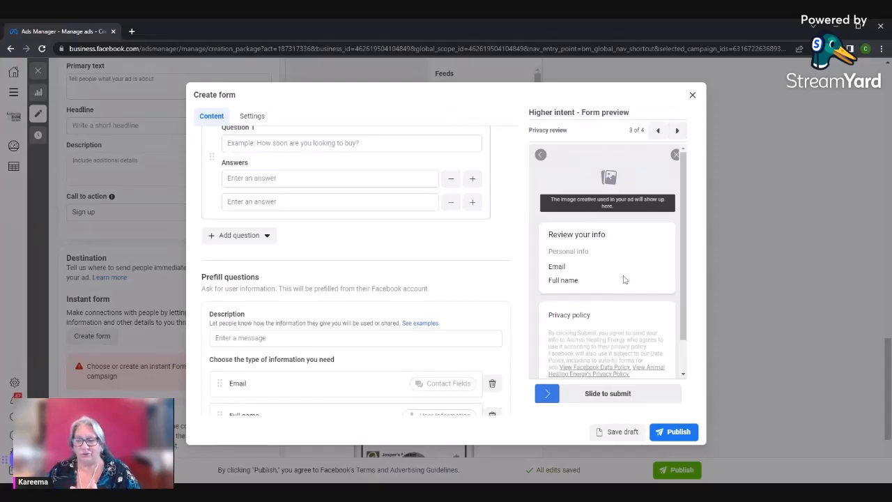
scroll(624, 279, down, 1)
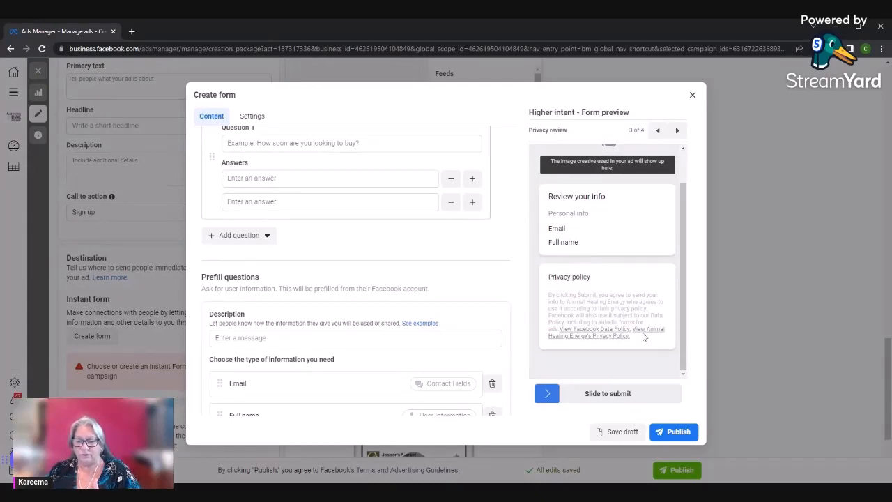
click(677, 130)
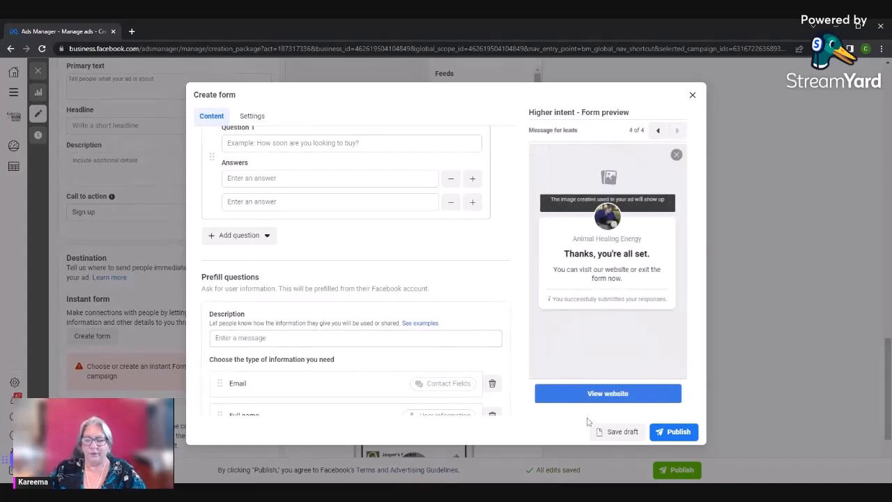
click(692, 94)
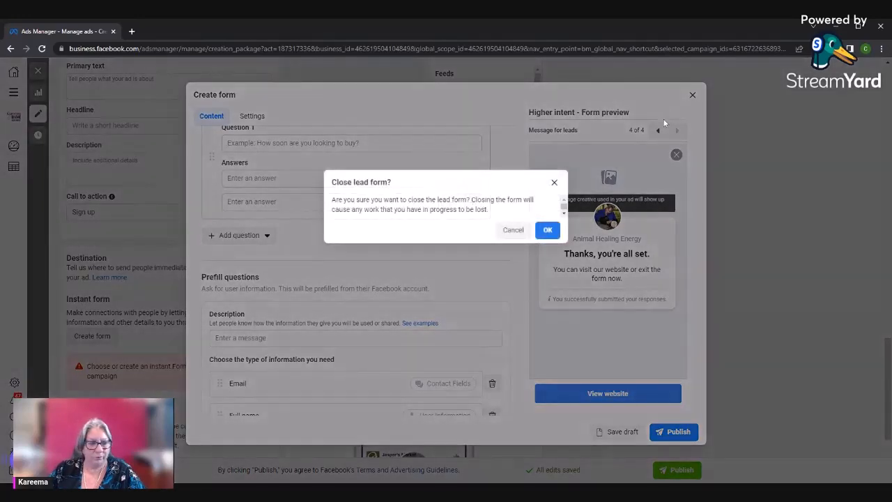
click(547, 230)
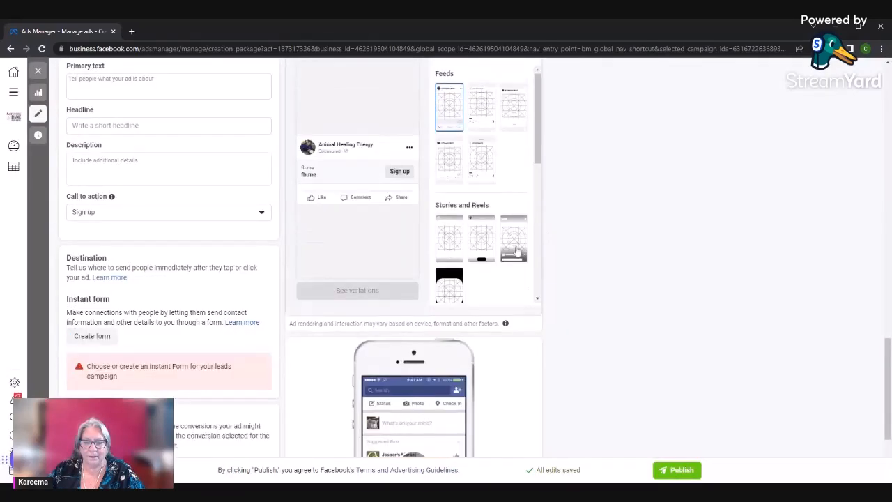
Look over the leads ad's creative, placement previews, destination and tracking sections, and go back up to the campaign name
scroll(474, 292, down, 2)
scroll(432, 319, up, 3)
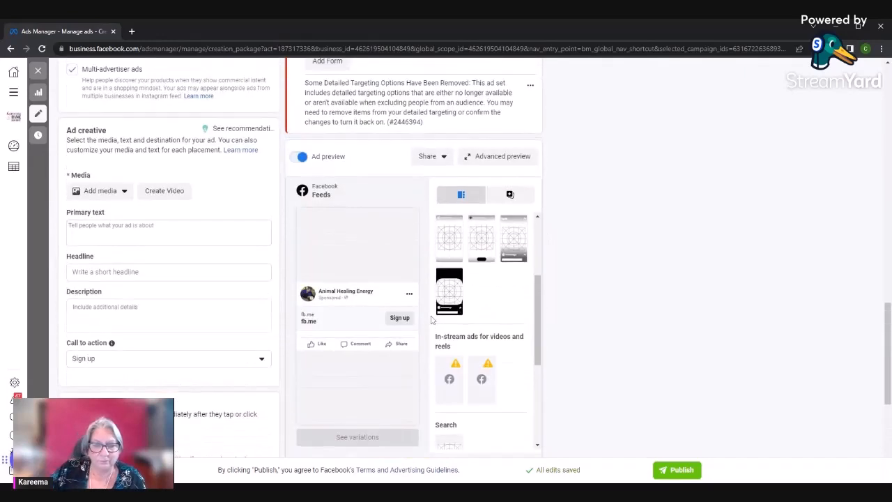
scroll(432, 318, down, 4)
scroll(448, 335, down, 4)
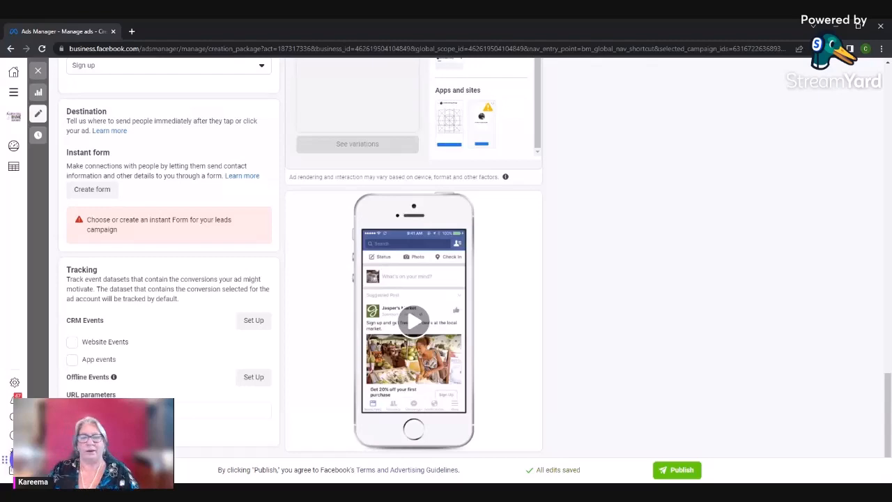
scroll(265, 251, up, 5)
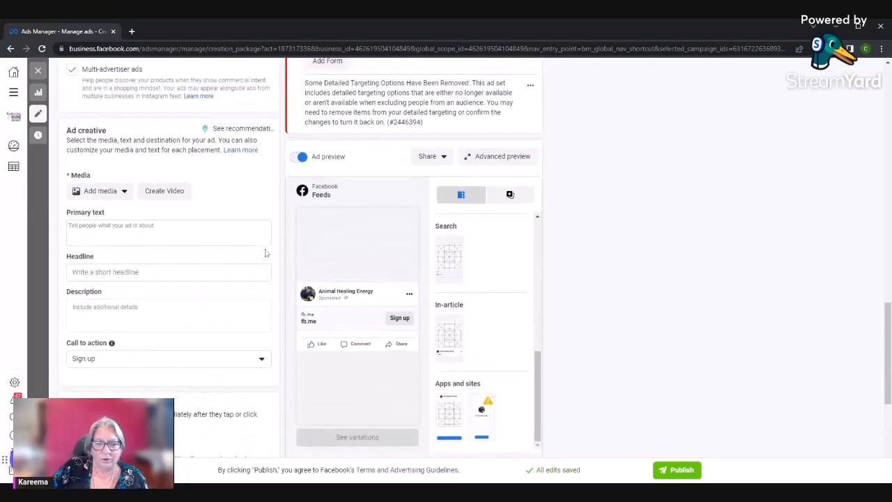
scroll(195, 271, down, 5)
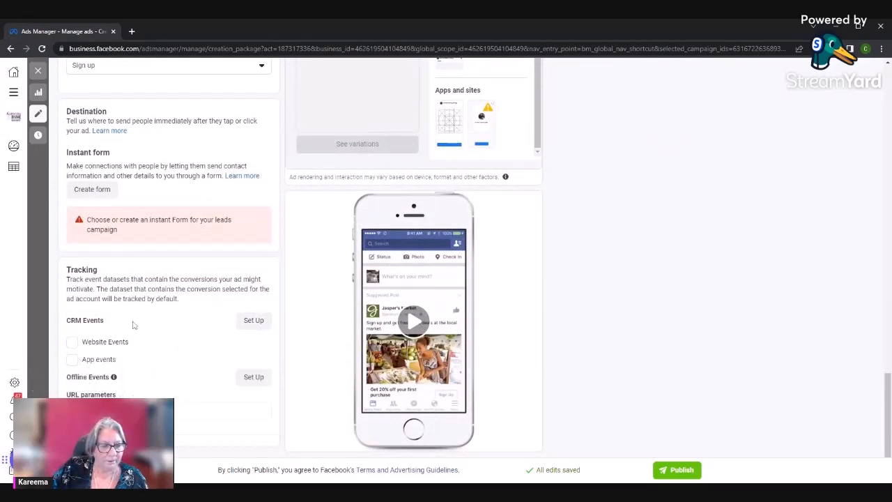
scroll(129, 350, up, 1)
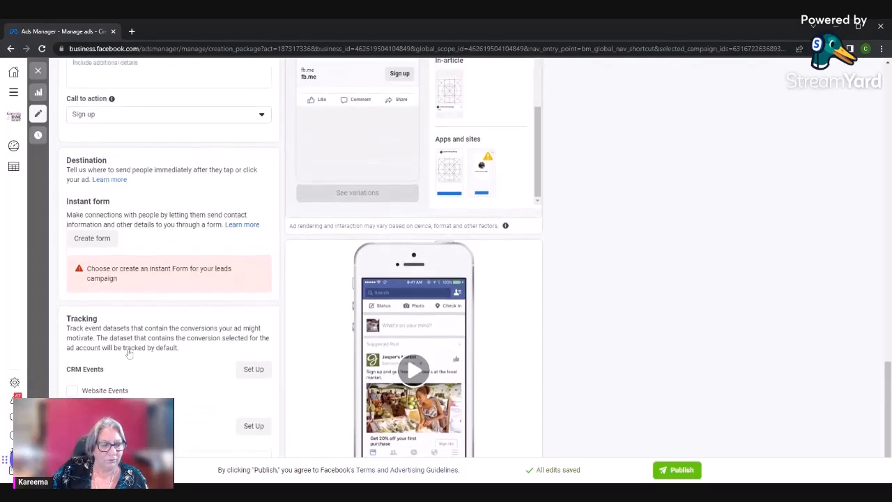
scroll(125, 352, up, 5)
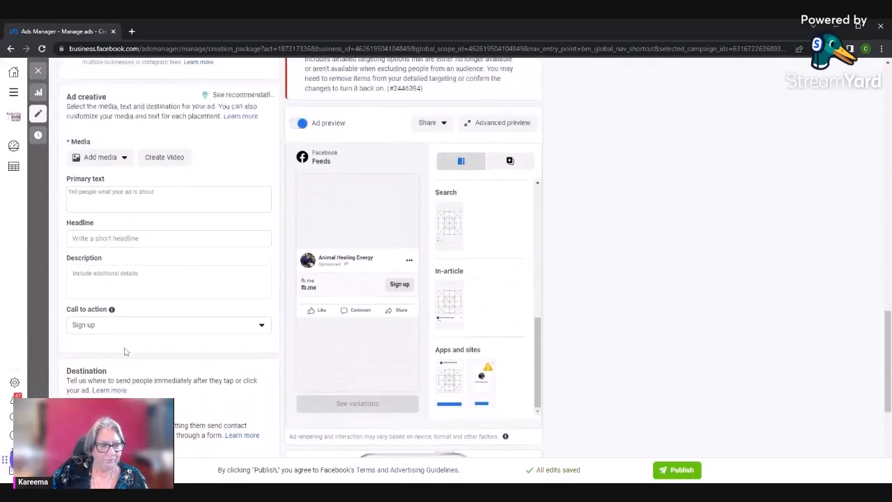
scroll(125, 352, up, 7)
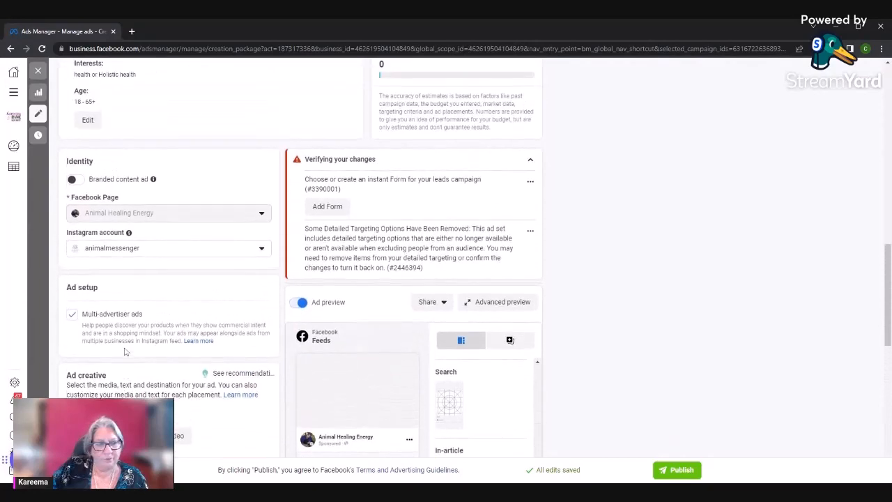
scroll(126, 352, up, 12)
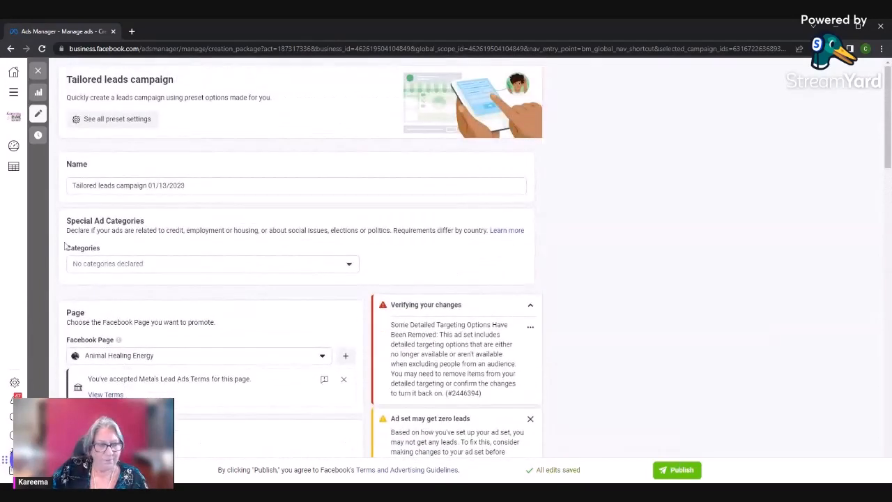
Leave the campaign editor and select New Traffic Campaign and New Awareness Campaign in addition to the tailored leads campaign
click(37, 92)
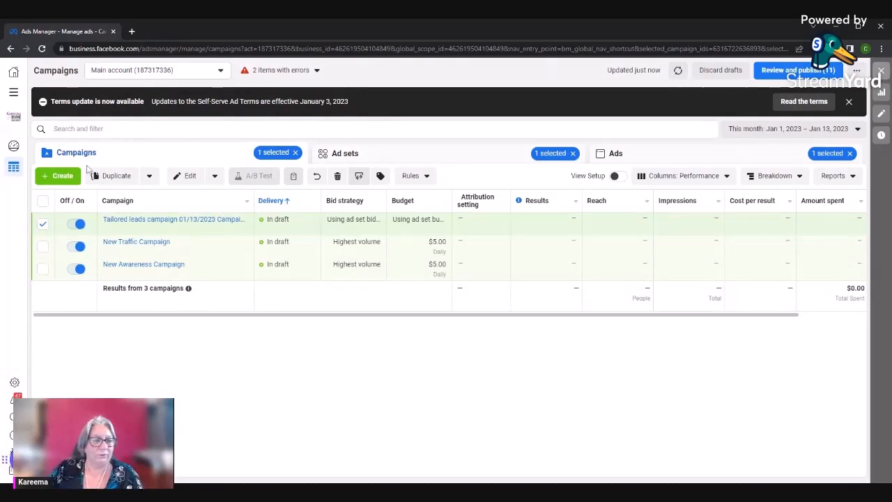
click(360, 161)
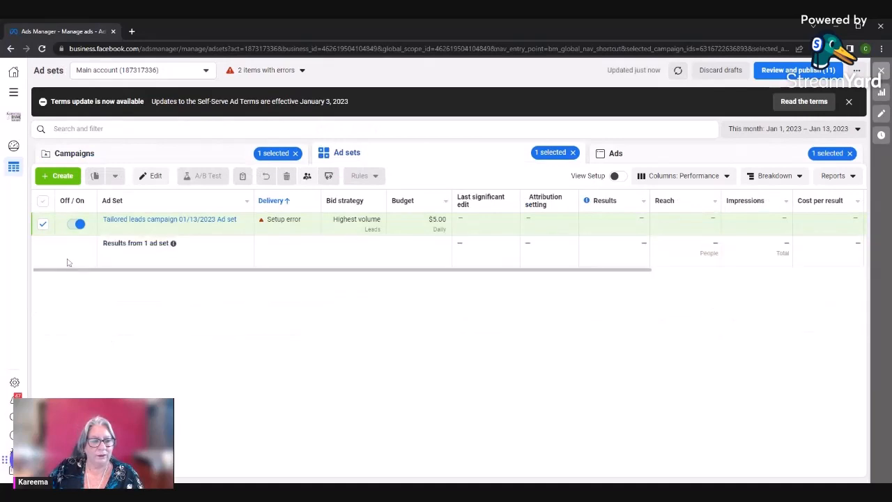
click(86, 153)
click(42, 246)
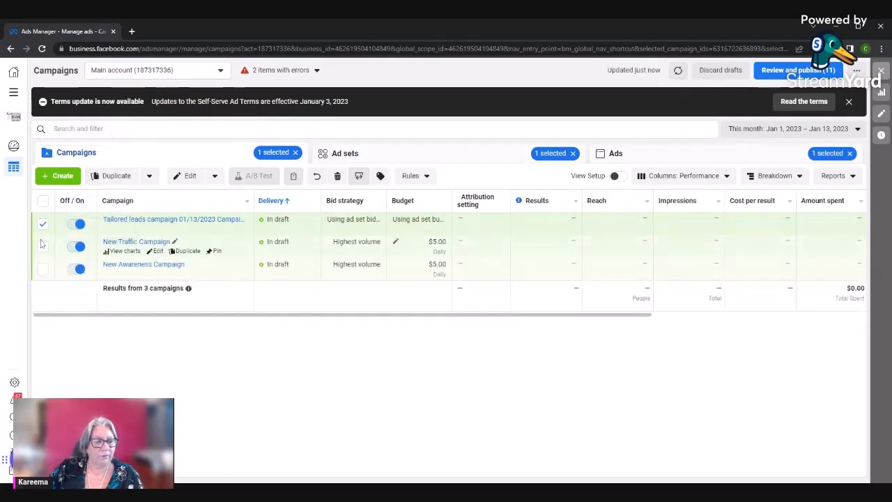
click(43, 269)
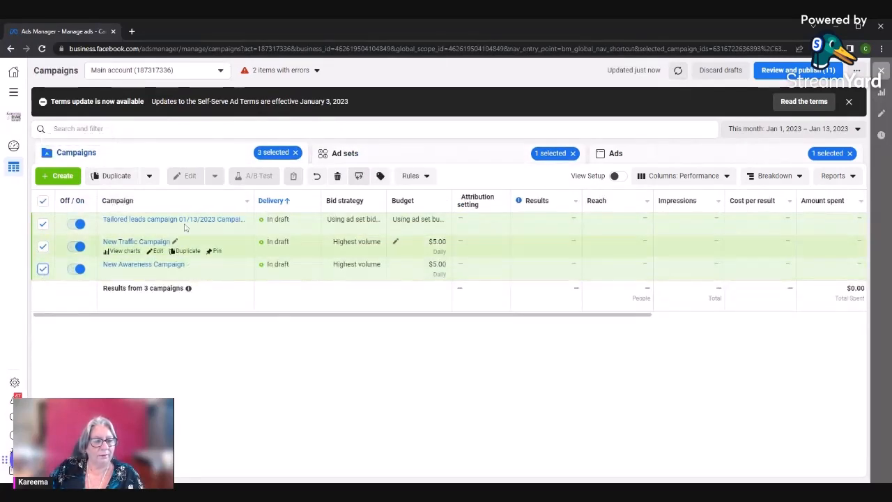
Select all ad sets of the three selected campaigns and view the ads that belong to them
click(366, 161)
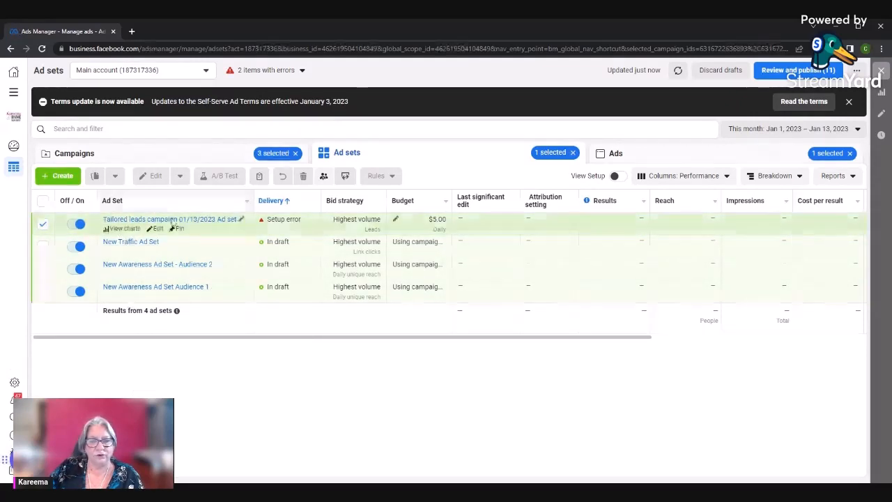
click(42, 202)
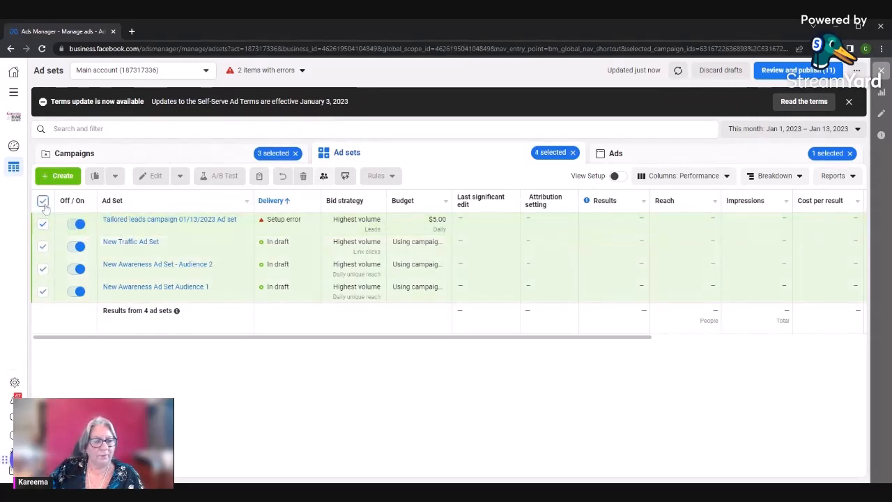
click(607, 154)
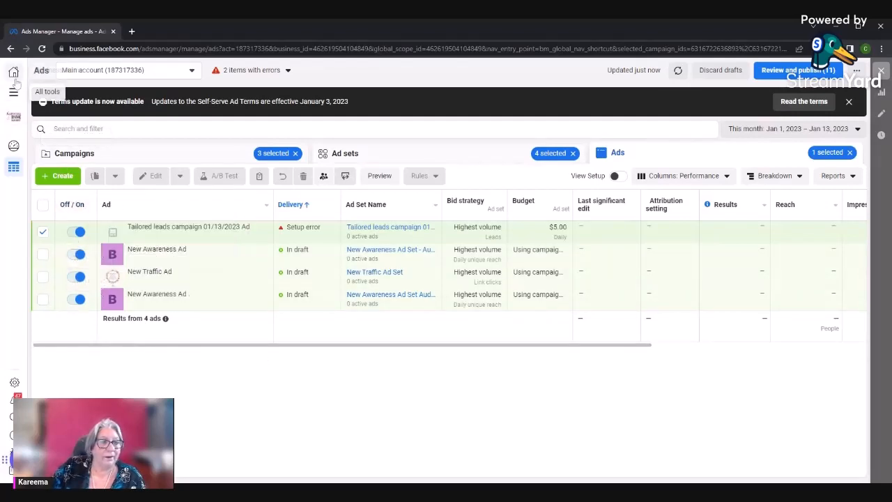
Open the tailored leads campaign for editing from the campaign list, look over its settings and close the editor
click(174, 162)
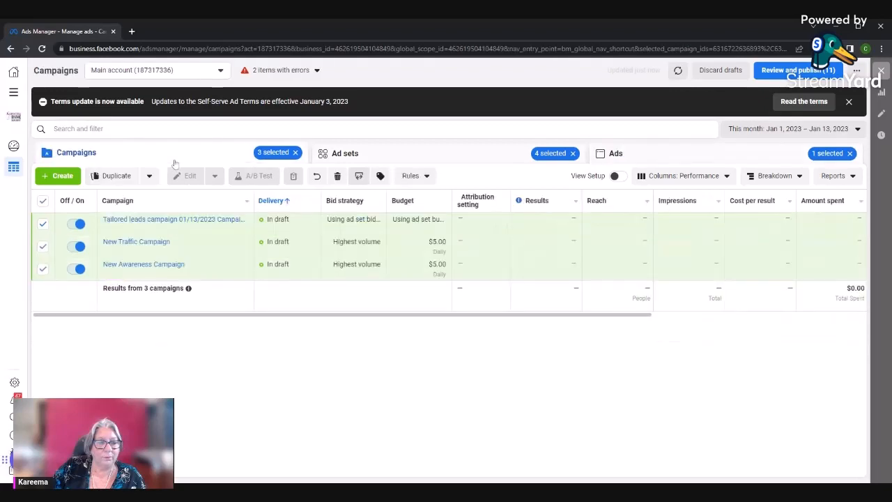
click(158, 229)
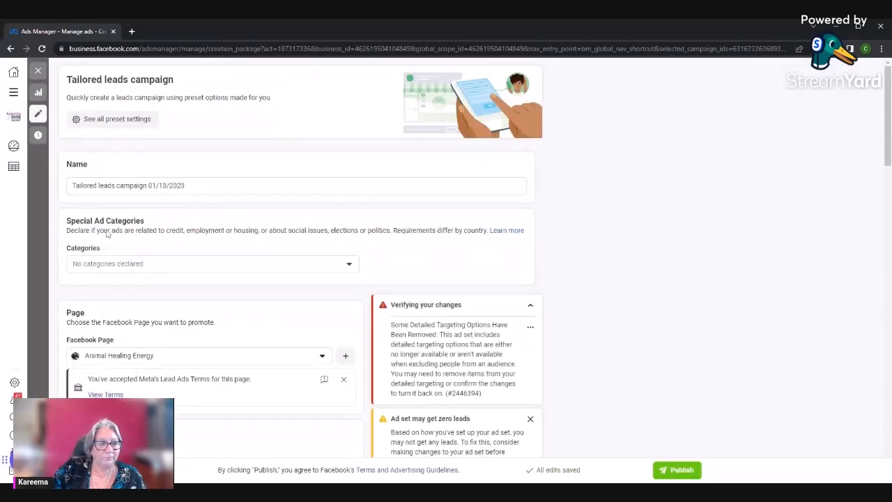
scroll(144, 287, down, 3)
scroll(144, 287, up, 3)
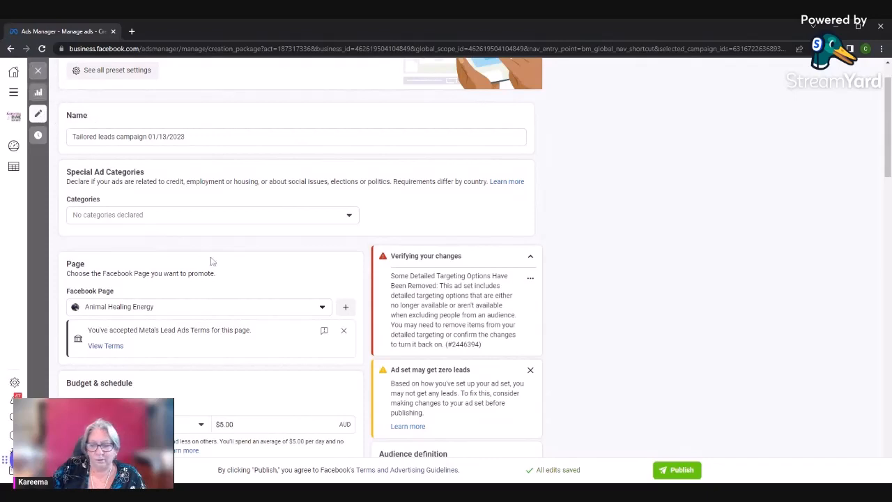
click(39, 72)
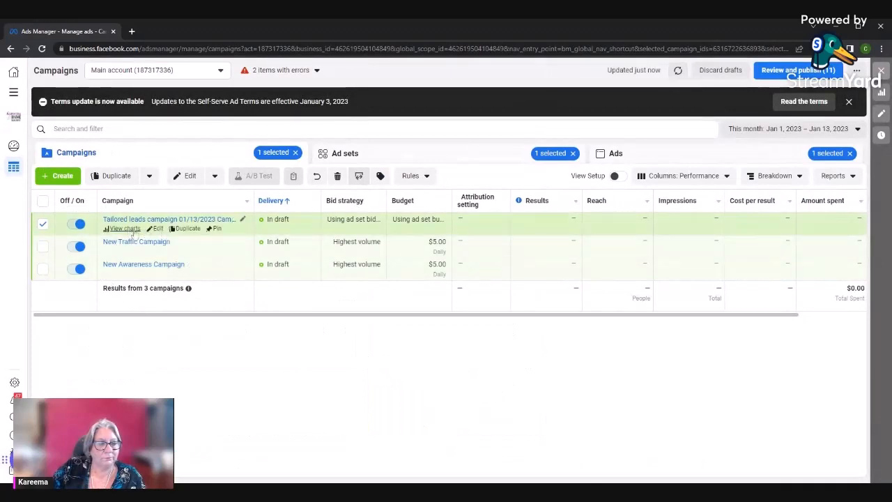
Reopen the tailored leads campaign to check its daily budget and schedule dates, and return to the campaign list
click(156, 228)
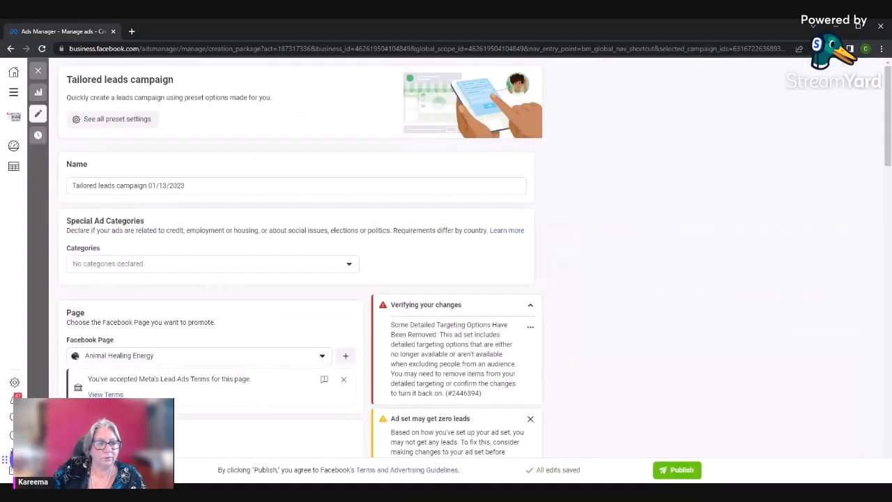
scroll(296, 258, down, 2)
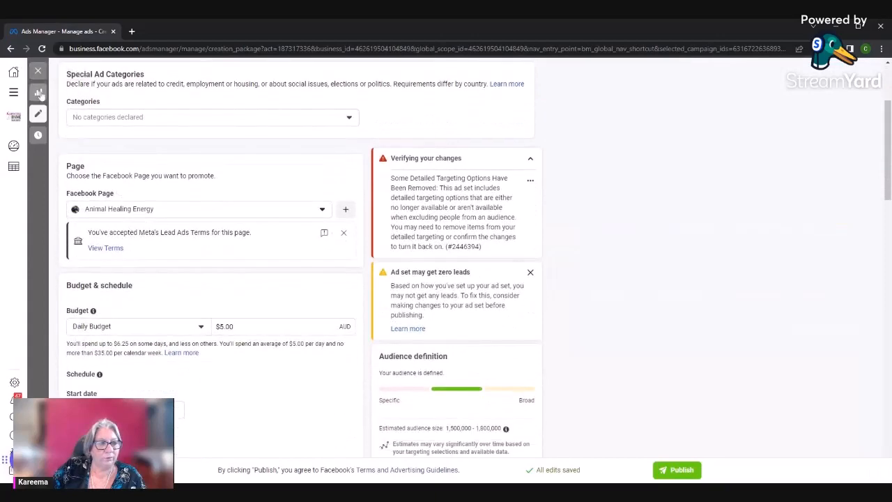
scroll(195, 247, down, 4)
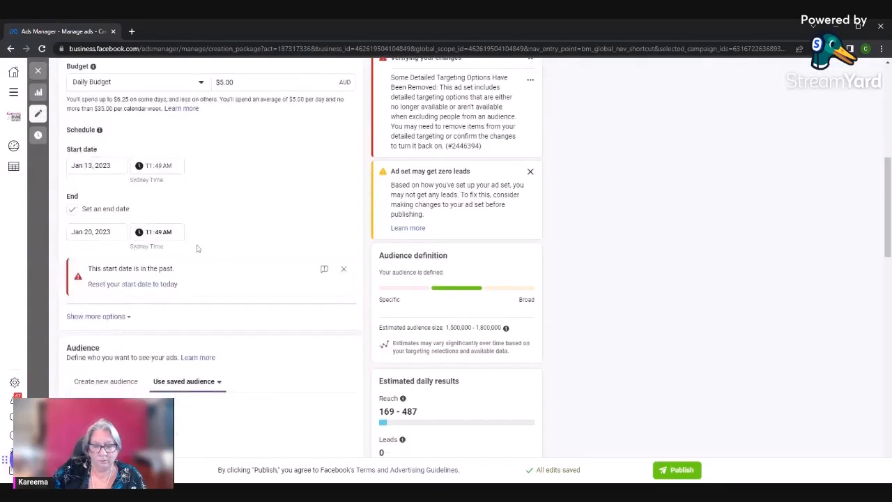
scroll(195, 247, up, 6)
click(38, 71)
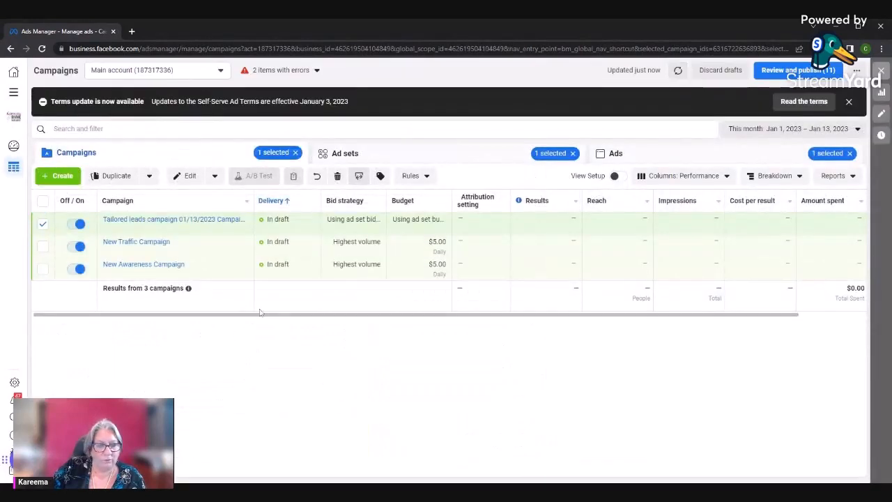
Check the end dates in the campaign table, and view the tailored leads ad set's schedule and budget columns
scroll(327, 323, right, 2)
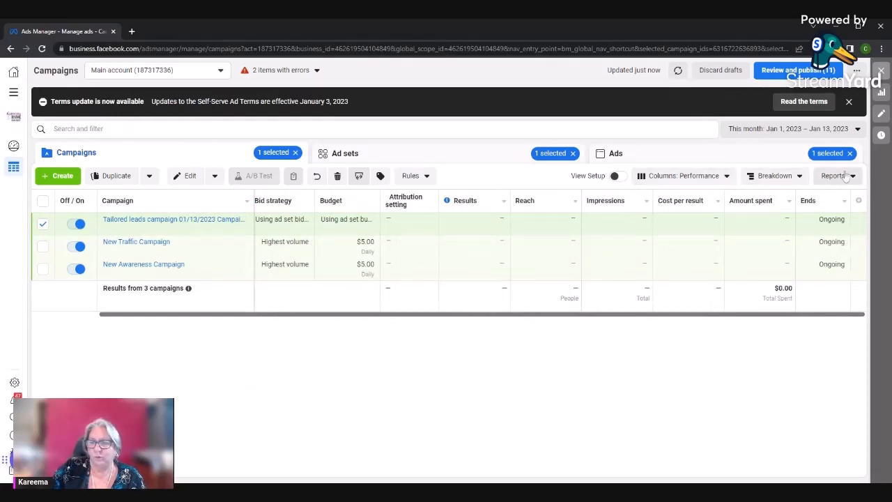
mouse_move(377, 197)
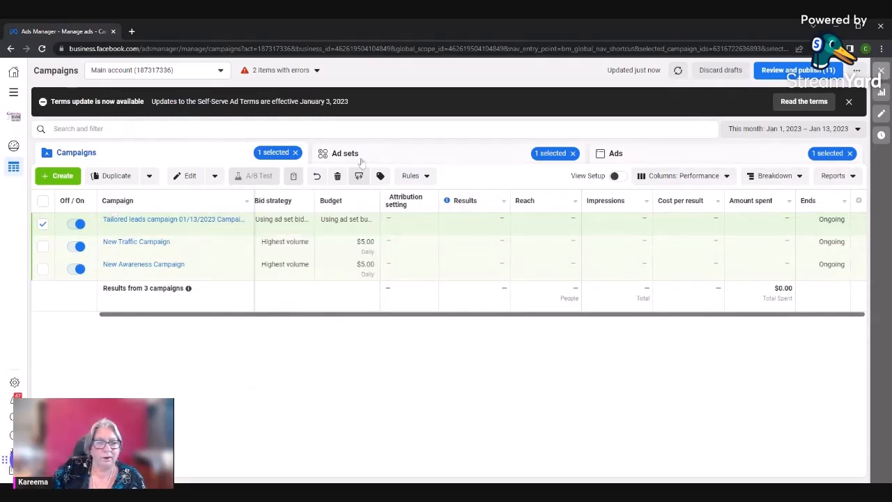
click(354, 159)
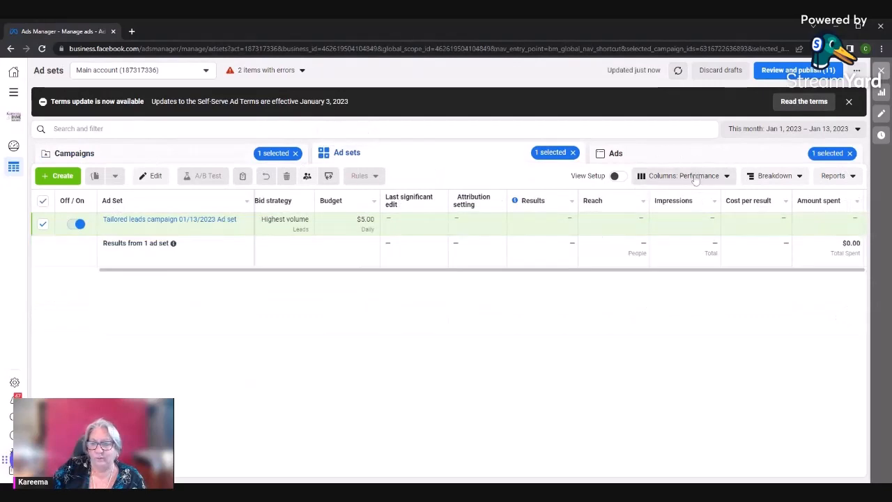
scroll(488, 275, right, 5)
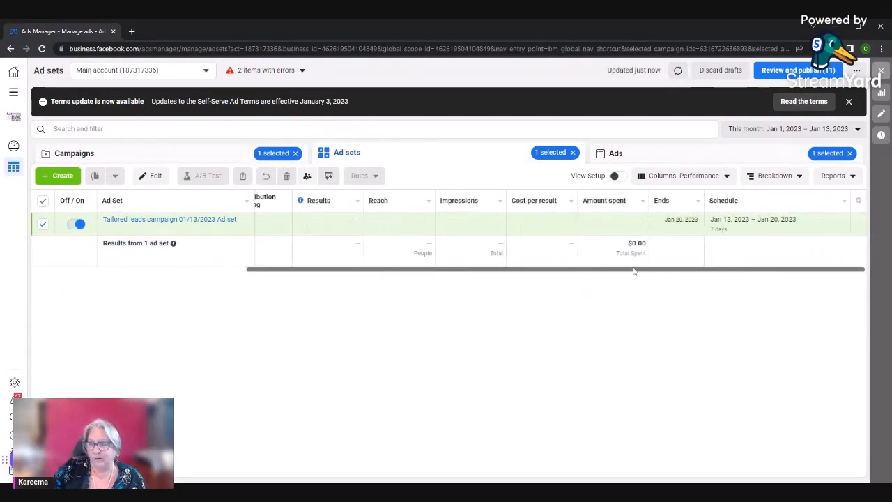
scroll(557, 284, left, 5)
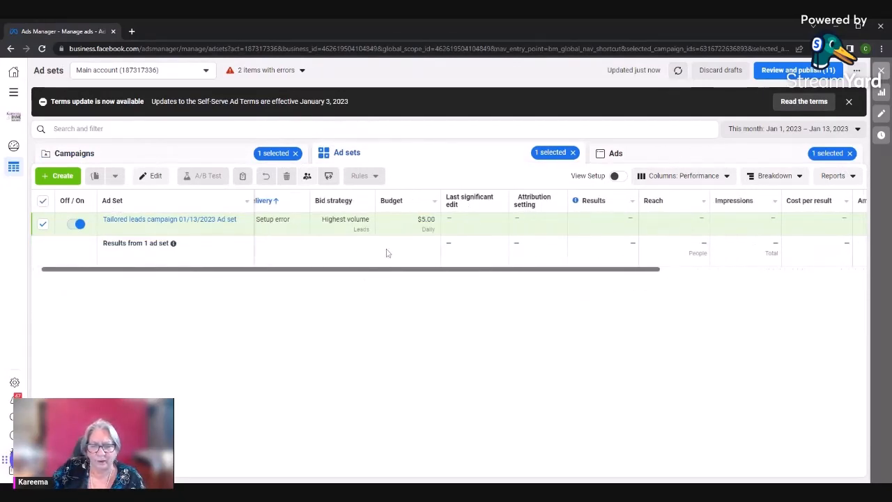
Open column customization for the ad sets table, examine the available performance, engagement, conversion and settings metrics, and close it without changes
click(676, 177)
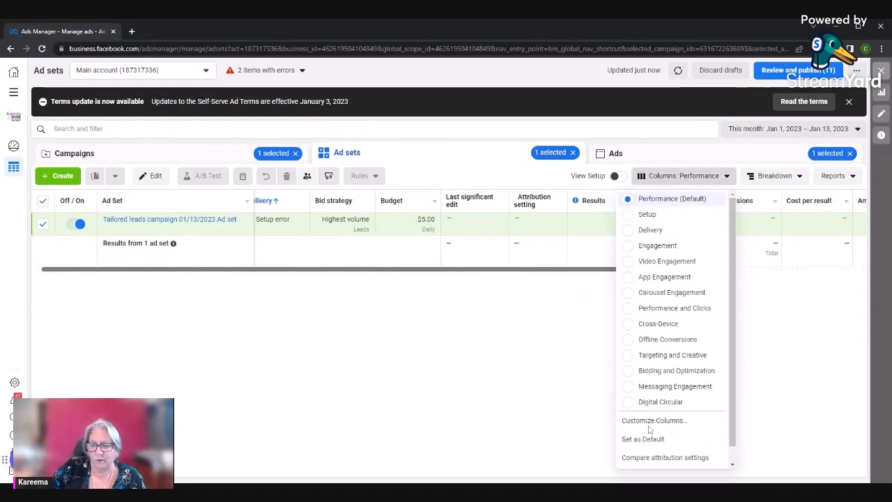
click(627, 421)
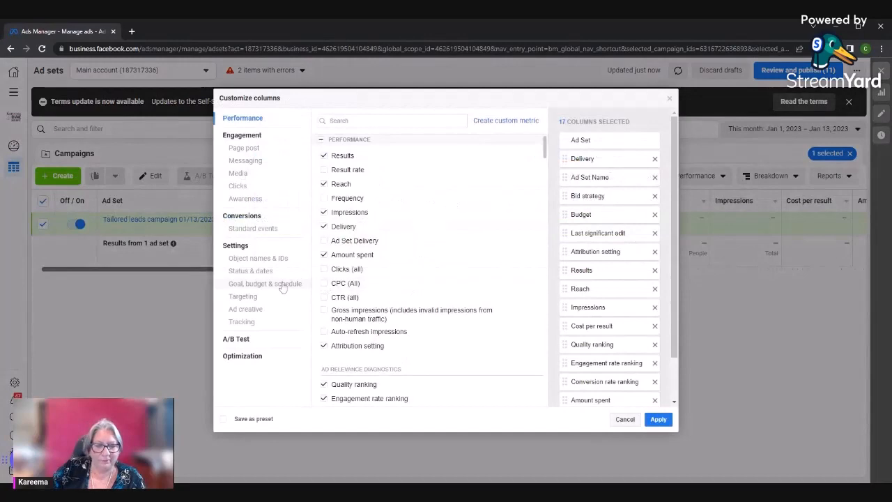
scroll(378, 285, down, 10)
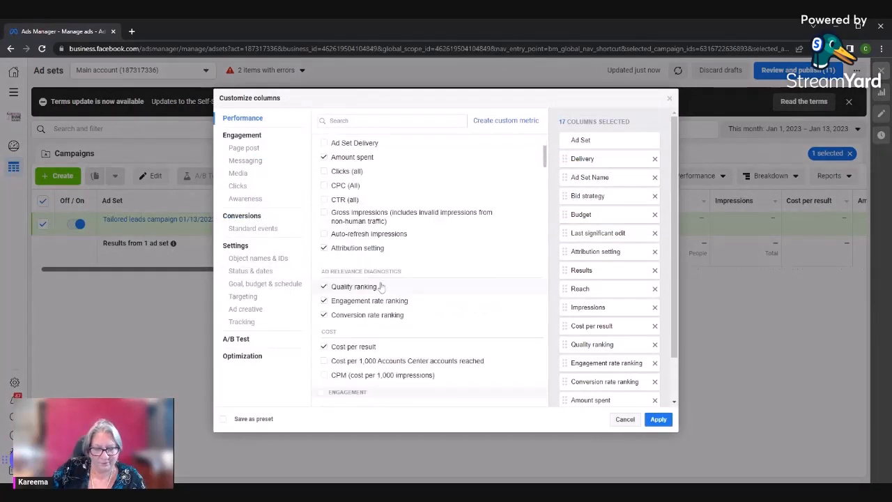
scroll(381, 286, down, 10)
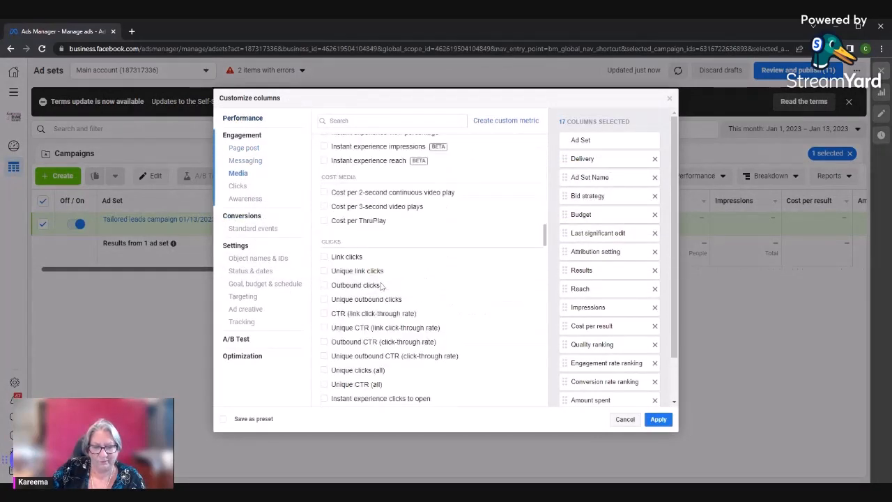
scroll(381, 285, down, 10)
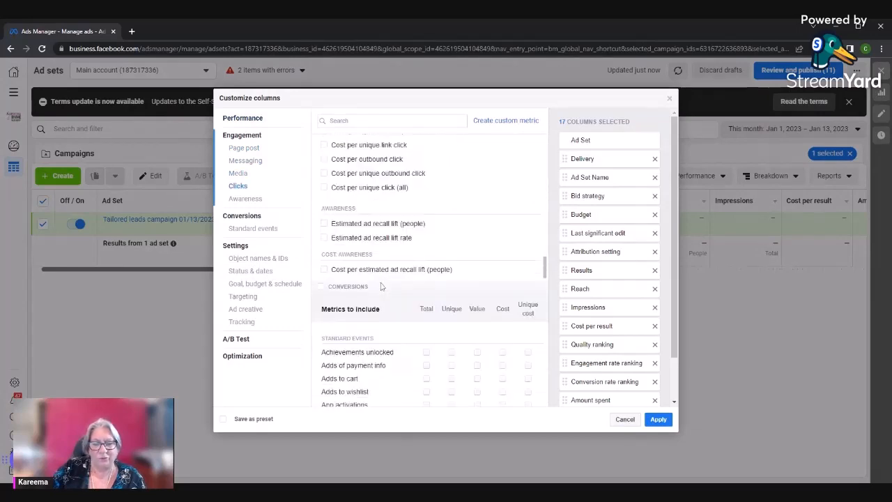
scroll(382, 286, down, 8)
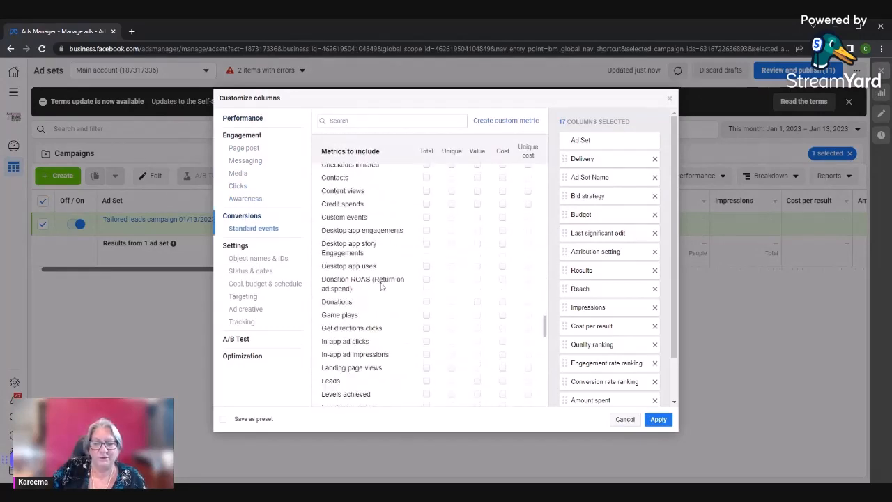
scroll(381, 286, down, 3)
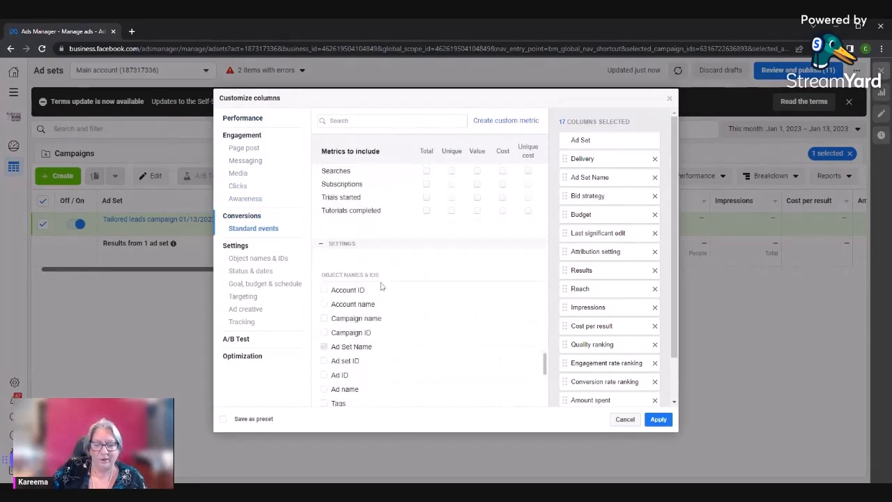
scroll(381, 286, down, 8)
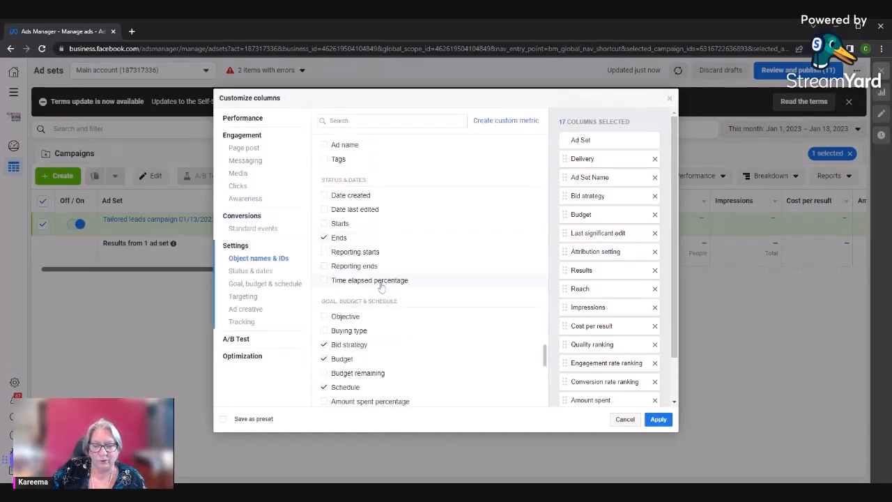
scroll(492, 269, down, 3)
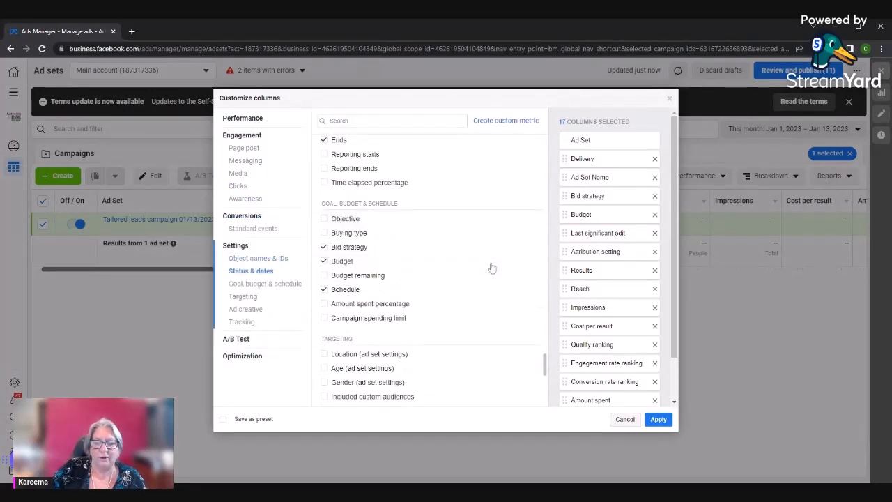
scroll(492, 268, down, 3)
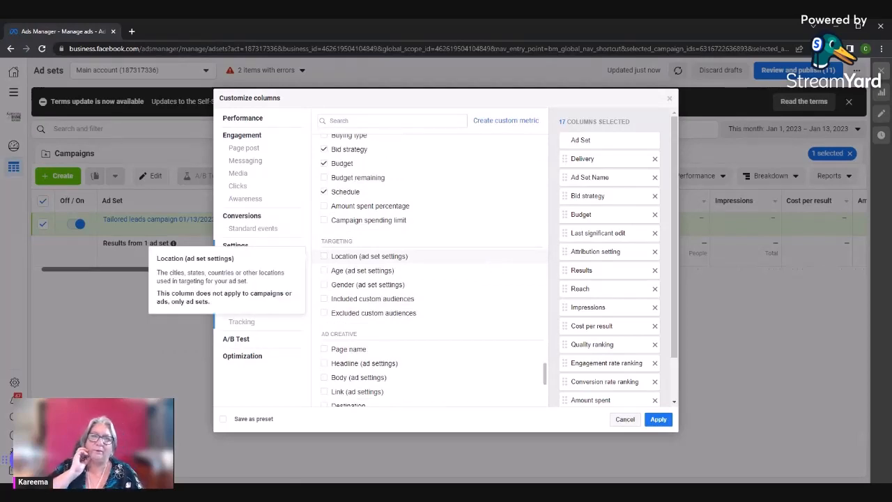
scroll(481, 302, down, 4)
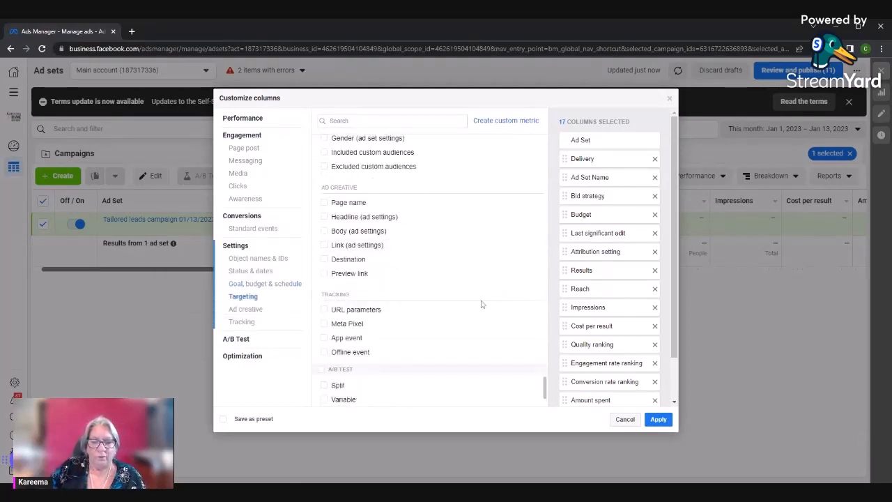
scroll(460, 286, up, 12)
scroll(460, 285, up, 10)
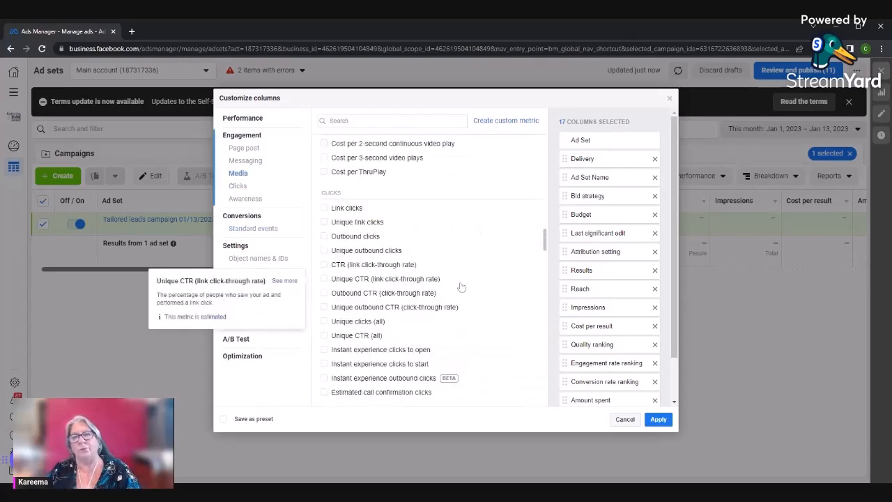
scroll(458, 285, up, 10)
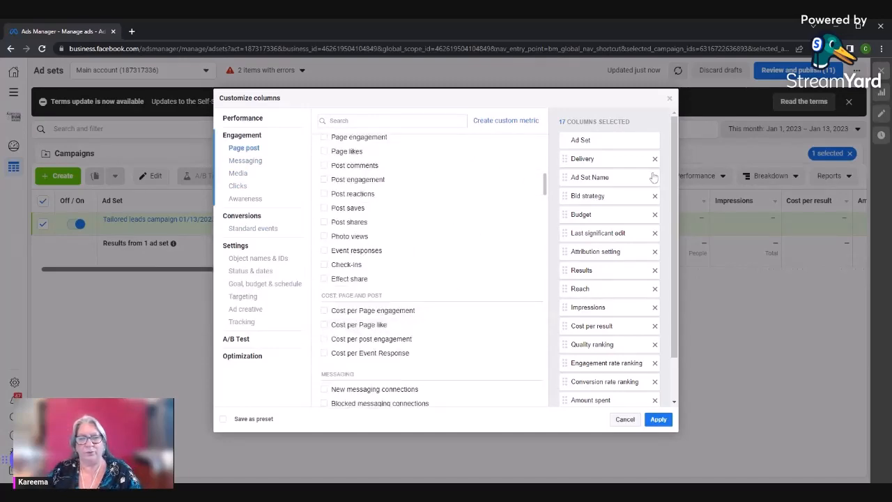
click(669, 98)
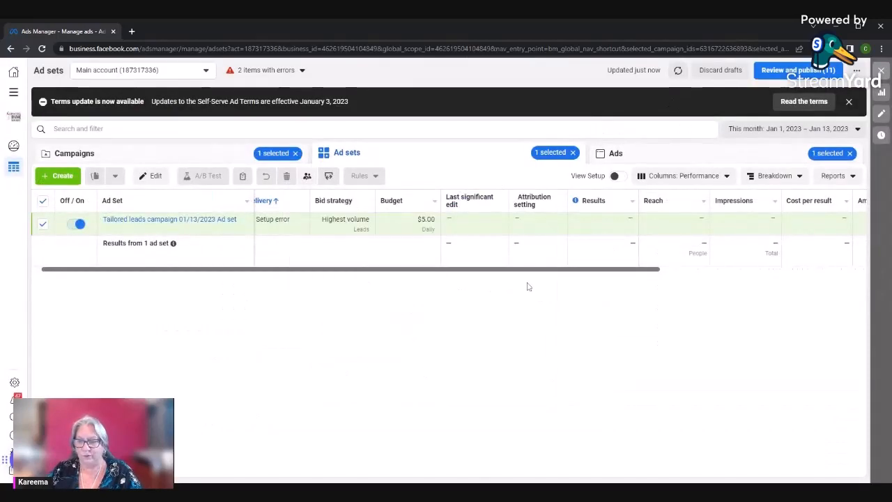
Read the definitions of the Impressions and Reach columns in the ad sets table
mouse_move(743, 204)
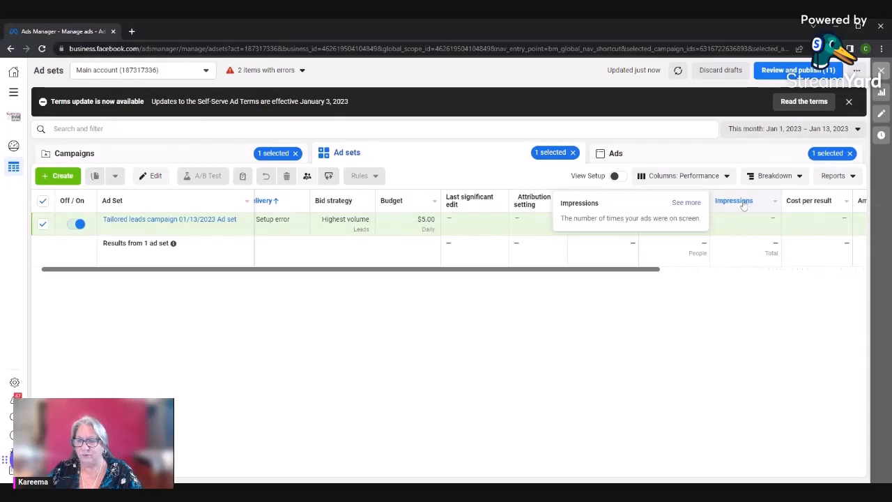
mouse_move(815, 202)
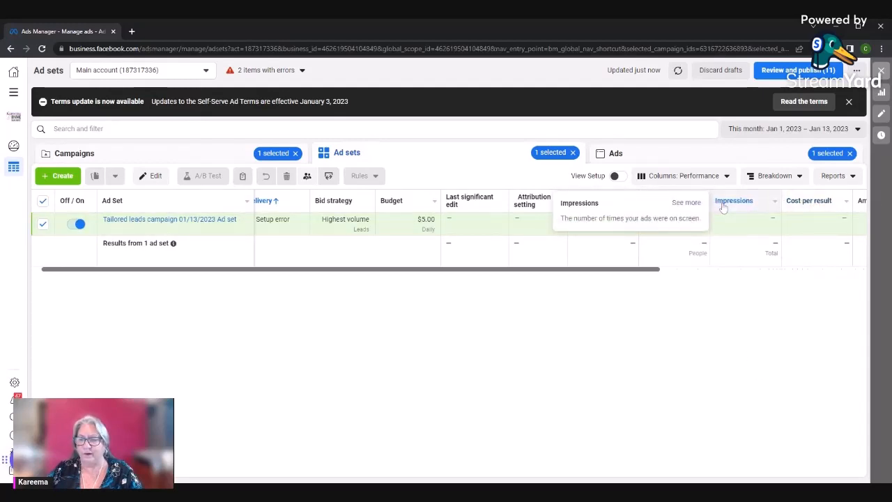
mouse_move(652, 203)
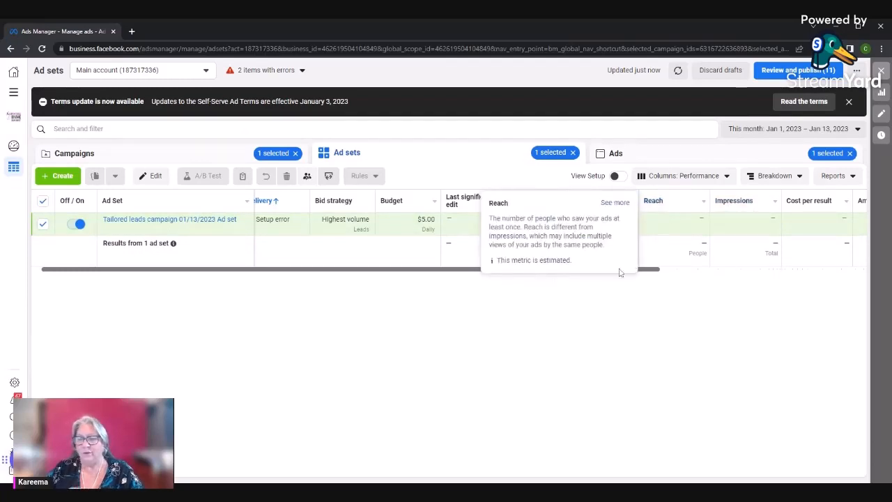
Look through the column presets, switch the ad sets table to Video Engagement and view all of its columns
click(678, 180)
scroll(642, 387, down, 1)
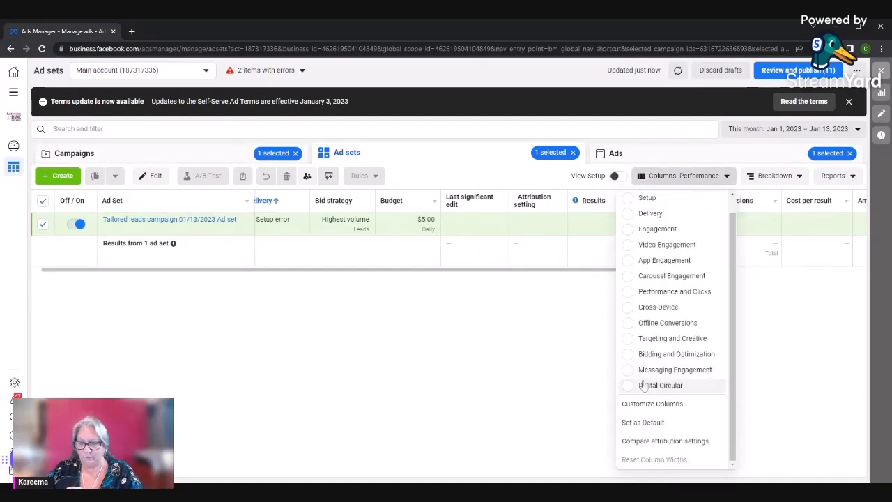
scroll(638, 404, up, 1)
scroll(638, 412, down, 1)
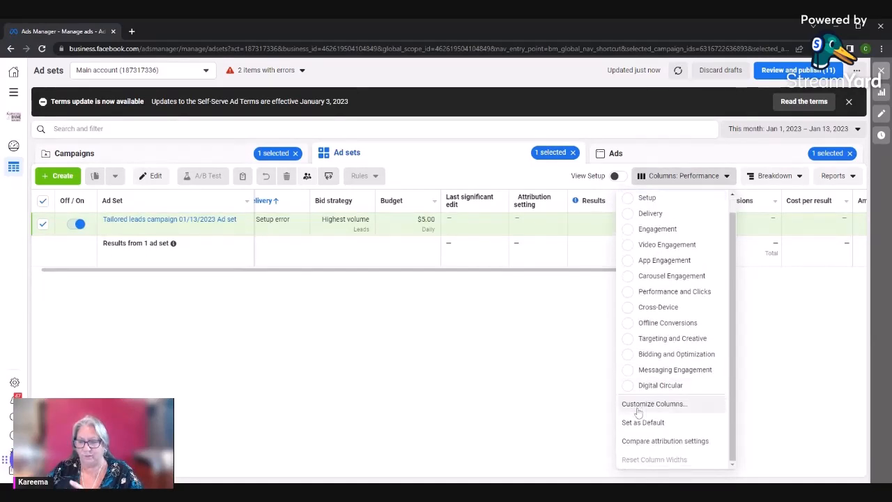
scroll(637, 412, up, 1)
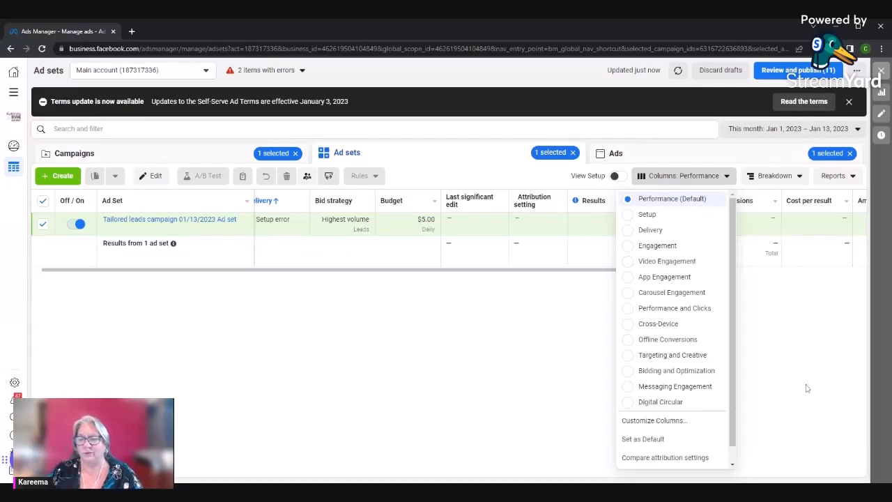
click(630, 262)
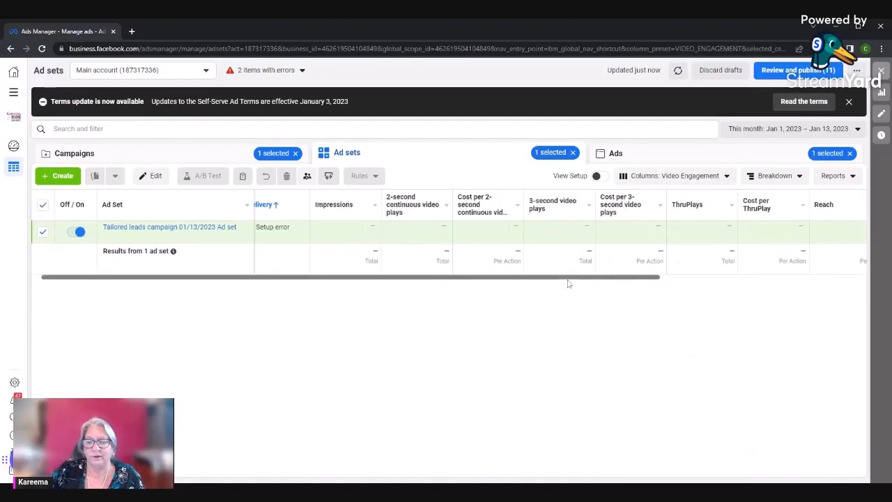
scroll(567, 284, right, 5)
scroll(805, 282, left, 5)
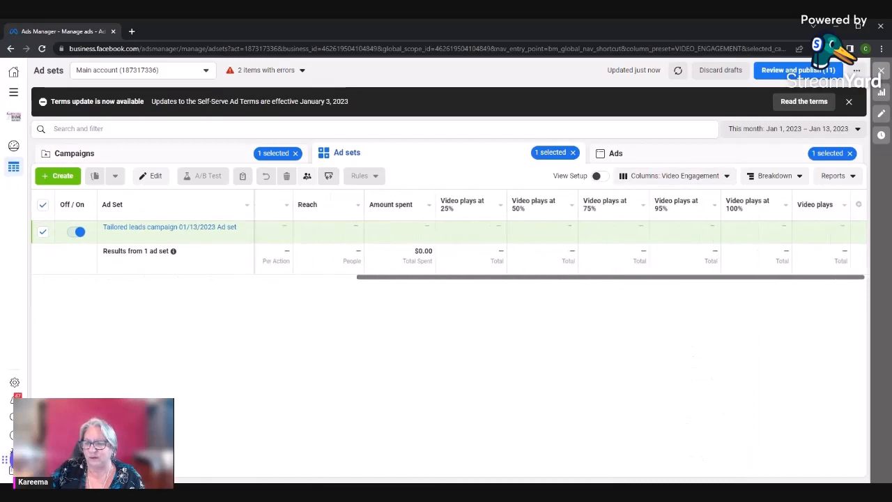
Customize the ad sets table's video engagement columns, save the selection as a preset named "Results", and check it among the column presets
click(699, 175)
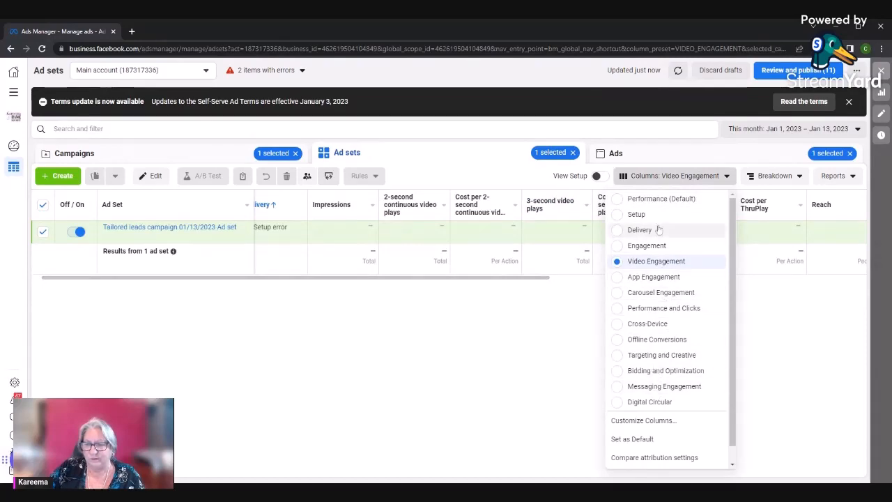
scroll(632, 418, down, 1)
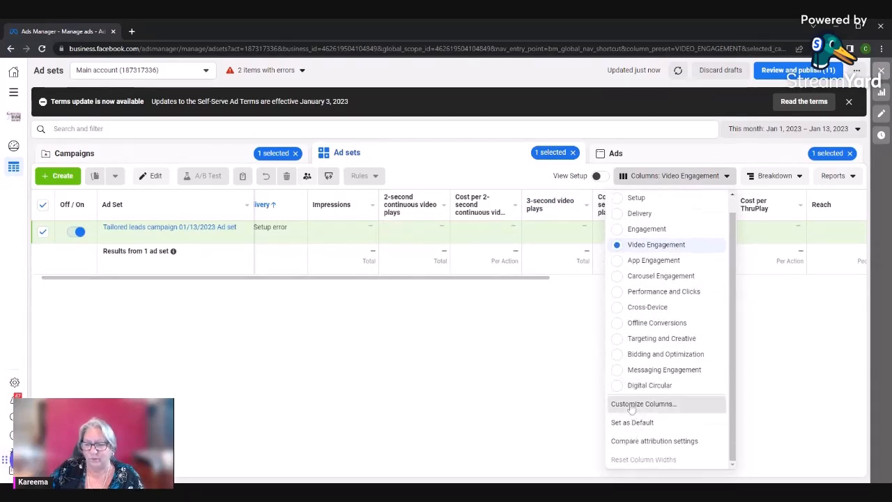
click(631, 404)
scroll(387, 230, down, 7)
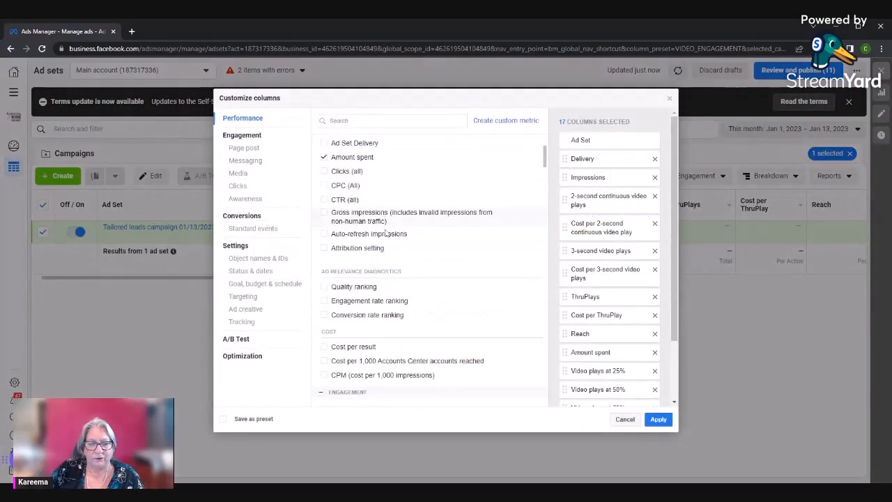
scroll(398, 271, down, 6)
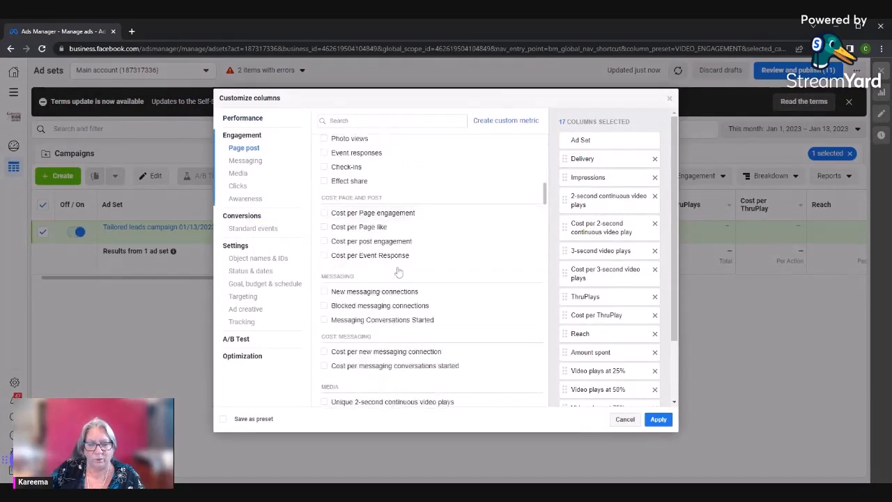
scroll(398, 271, down, 8)
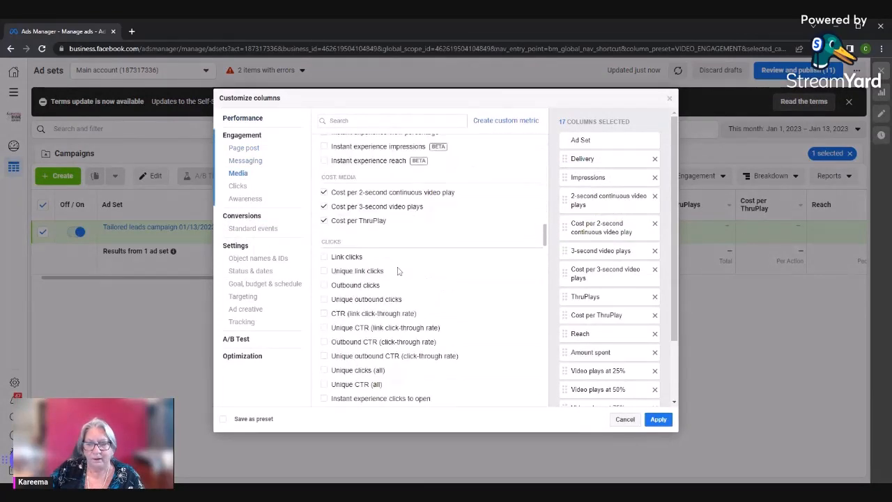
scroll(399, 271, down, 2)
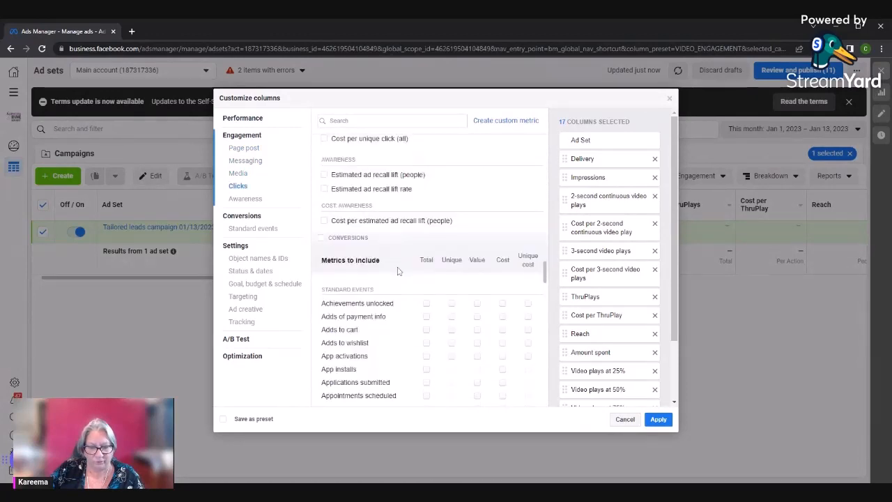
click(223, 419)
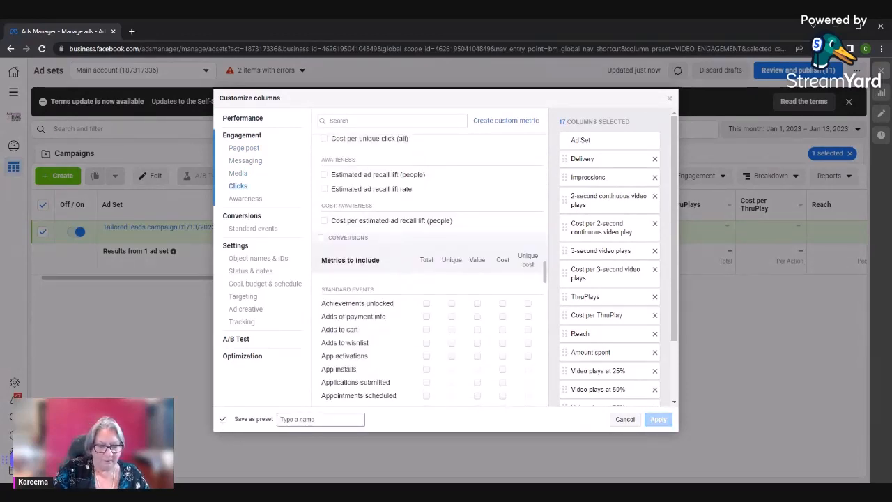
text(Results)
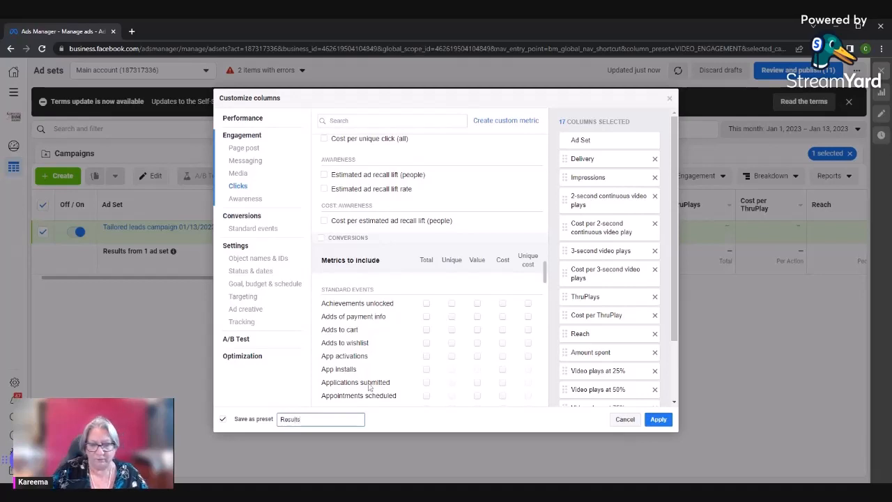
click(658, 419)
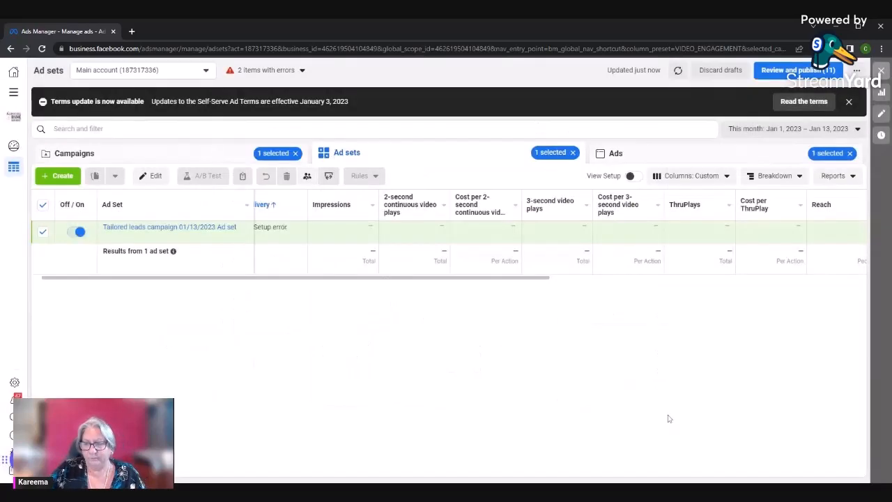
click(700, 179)
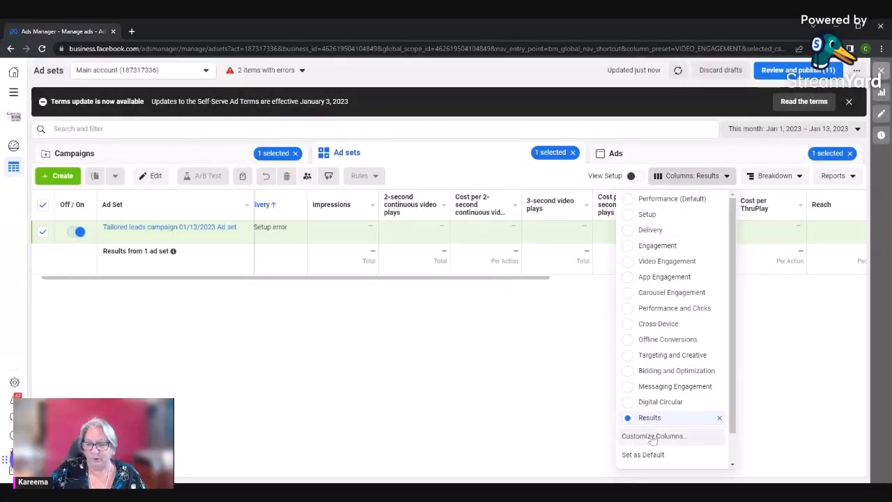
Look through the time, delivery and action breakdown options for the tailored leads ad set
click(776, 177)
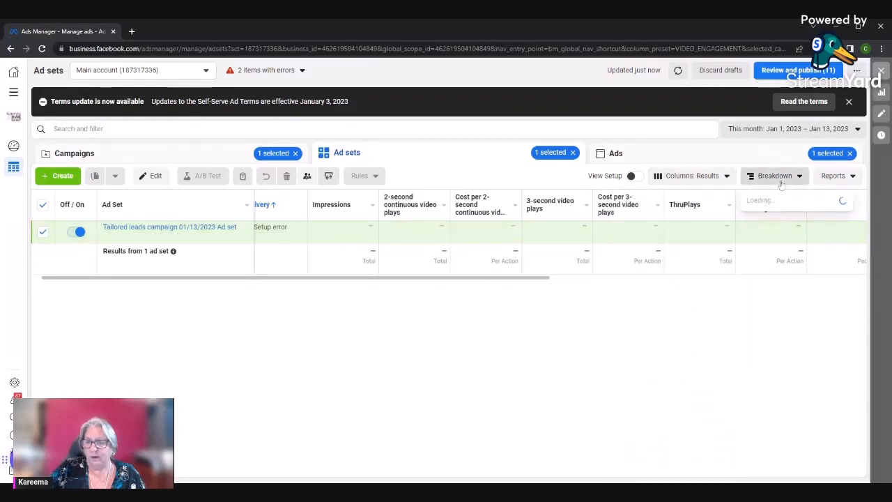
mouse_move(777, 201)
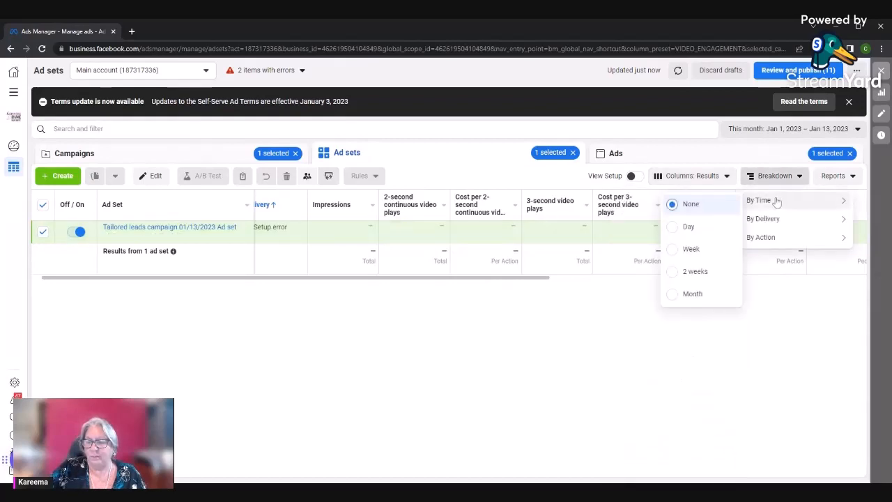
mouse_move(778, 226)
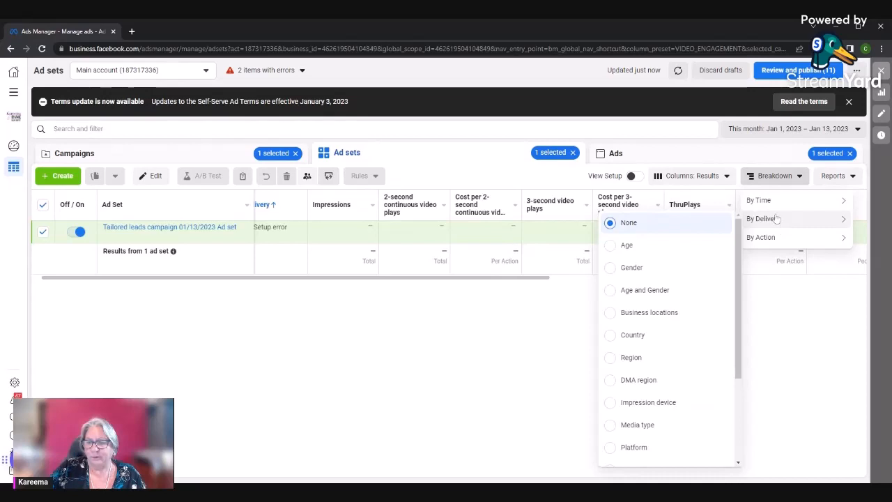
mouse_move(759, 215)
mouse_move(759, 244)
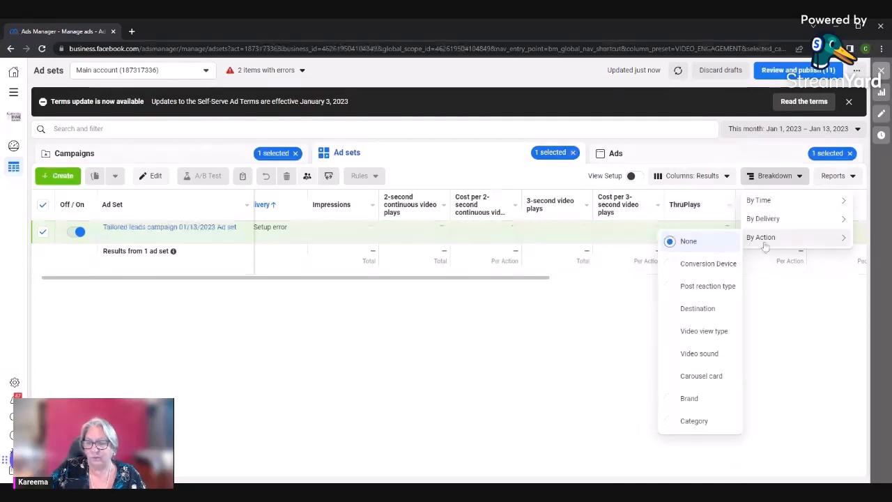
Show the tailored leads campaign's ad and examine the breakdown options by action, delivery and time, including Carousel card
click(648, 153)
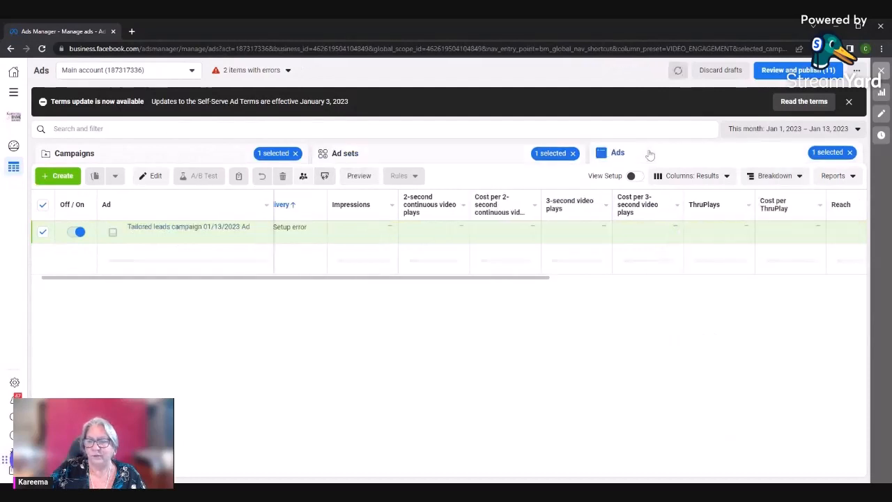
click(770, 176)
mouse_move(751, 238)
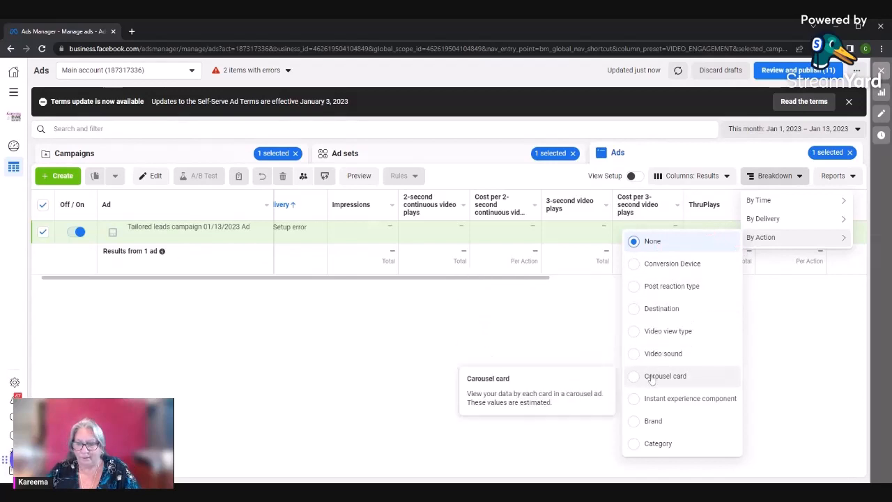
mouse_move(775, 221)
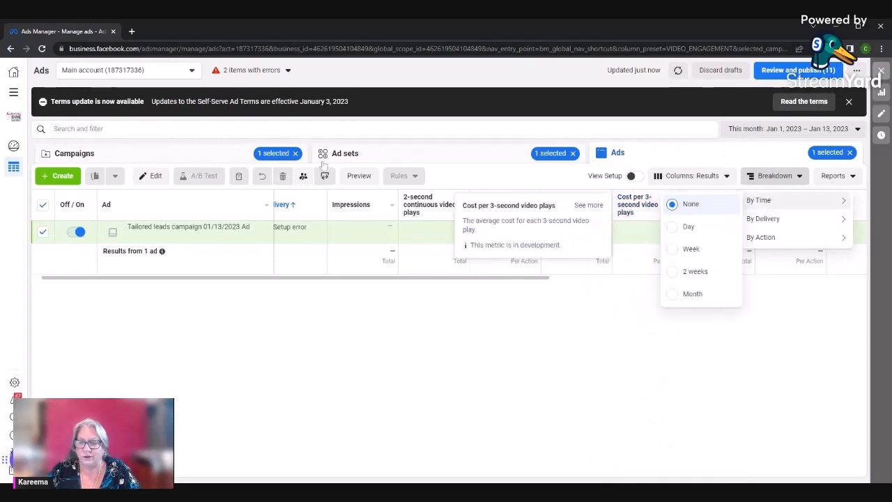
Select New Traffic Campaign instead of the tailored leads campaign and show its ads
click(186, 155)
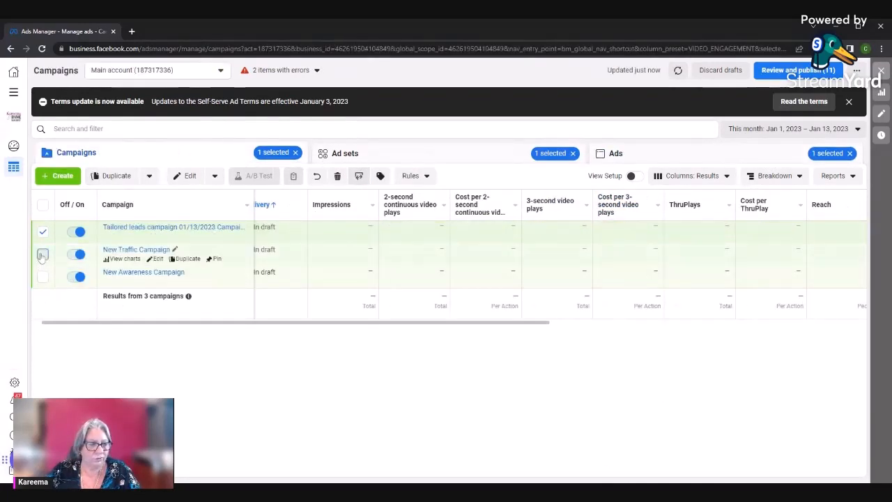
click(43, 254)
click(42, 231)
click(679, 159)
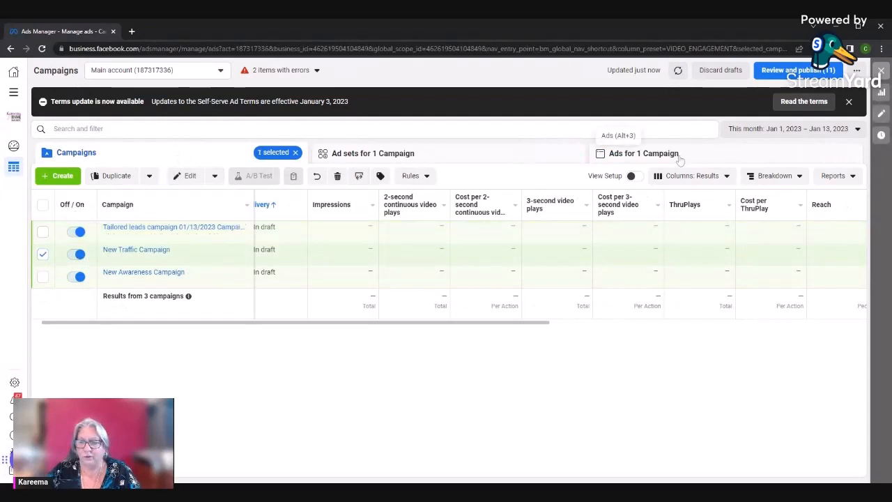
View the time and action breakdown options for the traffic campaign's ads and close them without choosing one
click(772, 175)
mouse_move(778, 201)
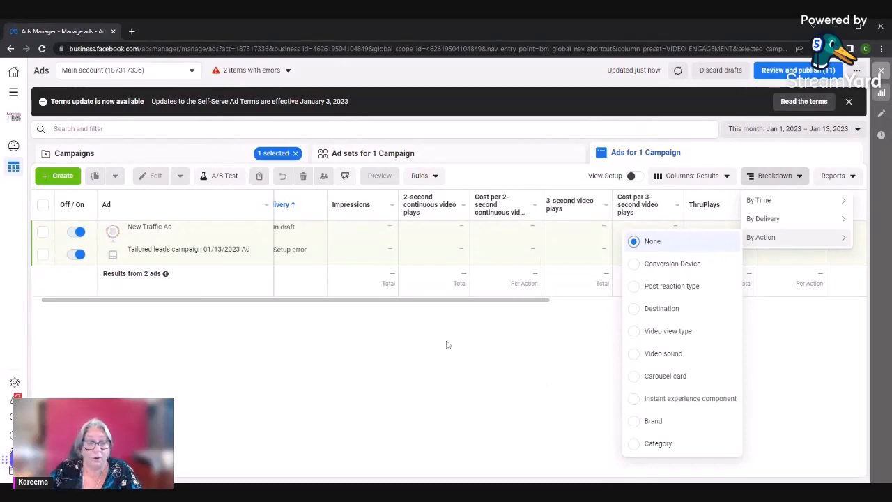
click(458, 364)
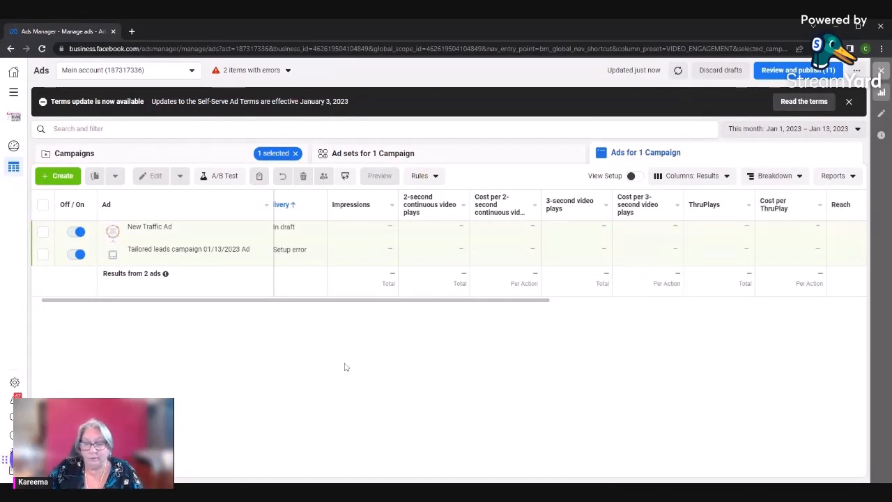